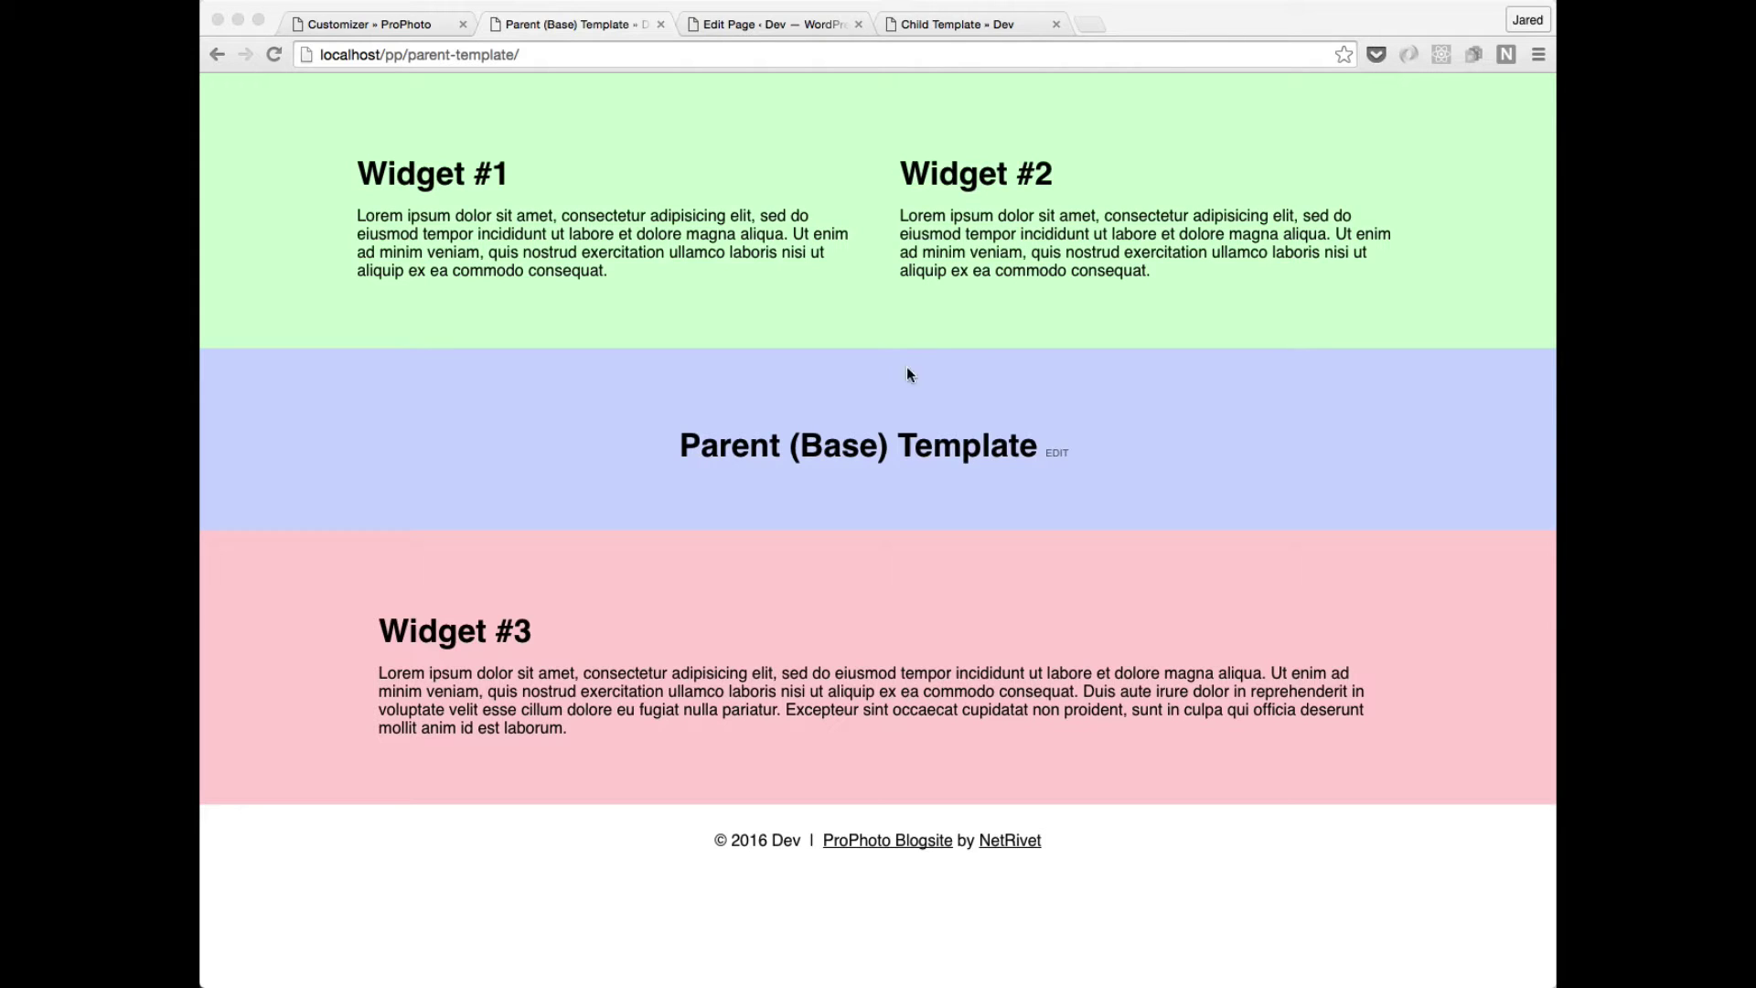
Examine the Base template's header, content and footer blocks in the customizer and compare them with the Parent (Base) Template page.
click(945, 594)
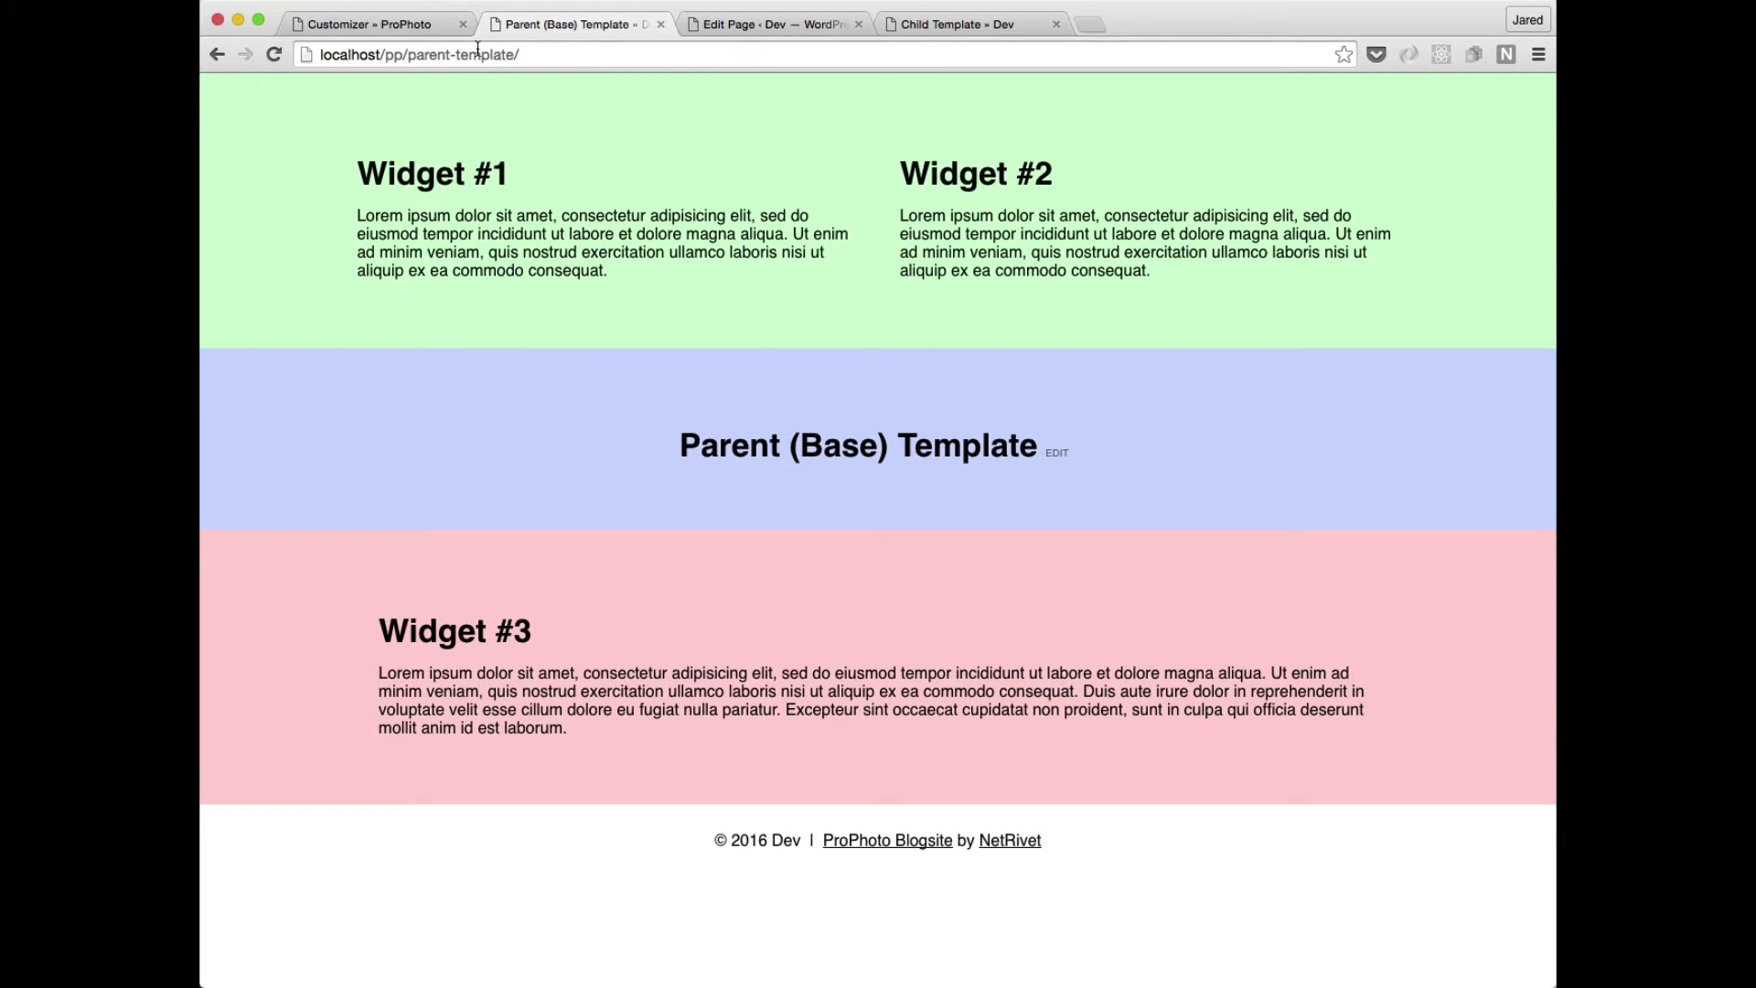
click(352, 25)
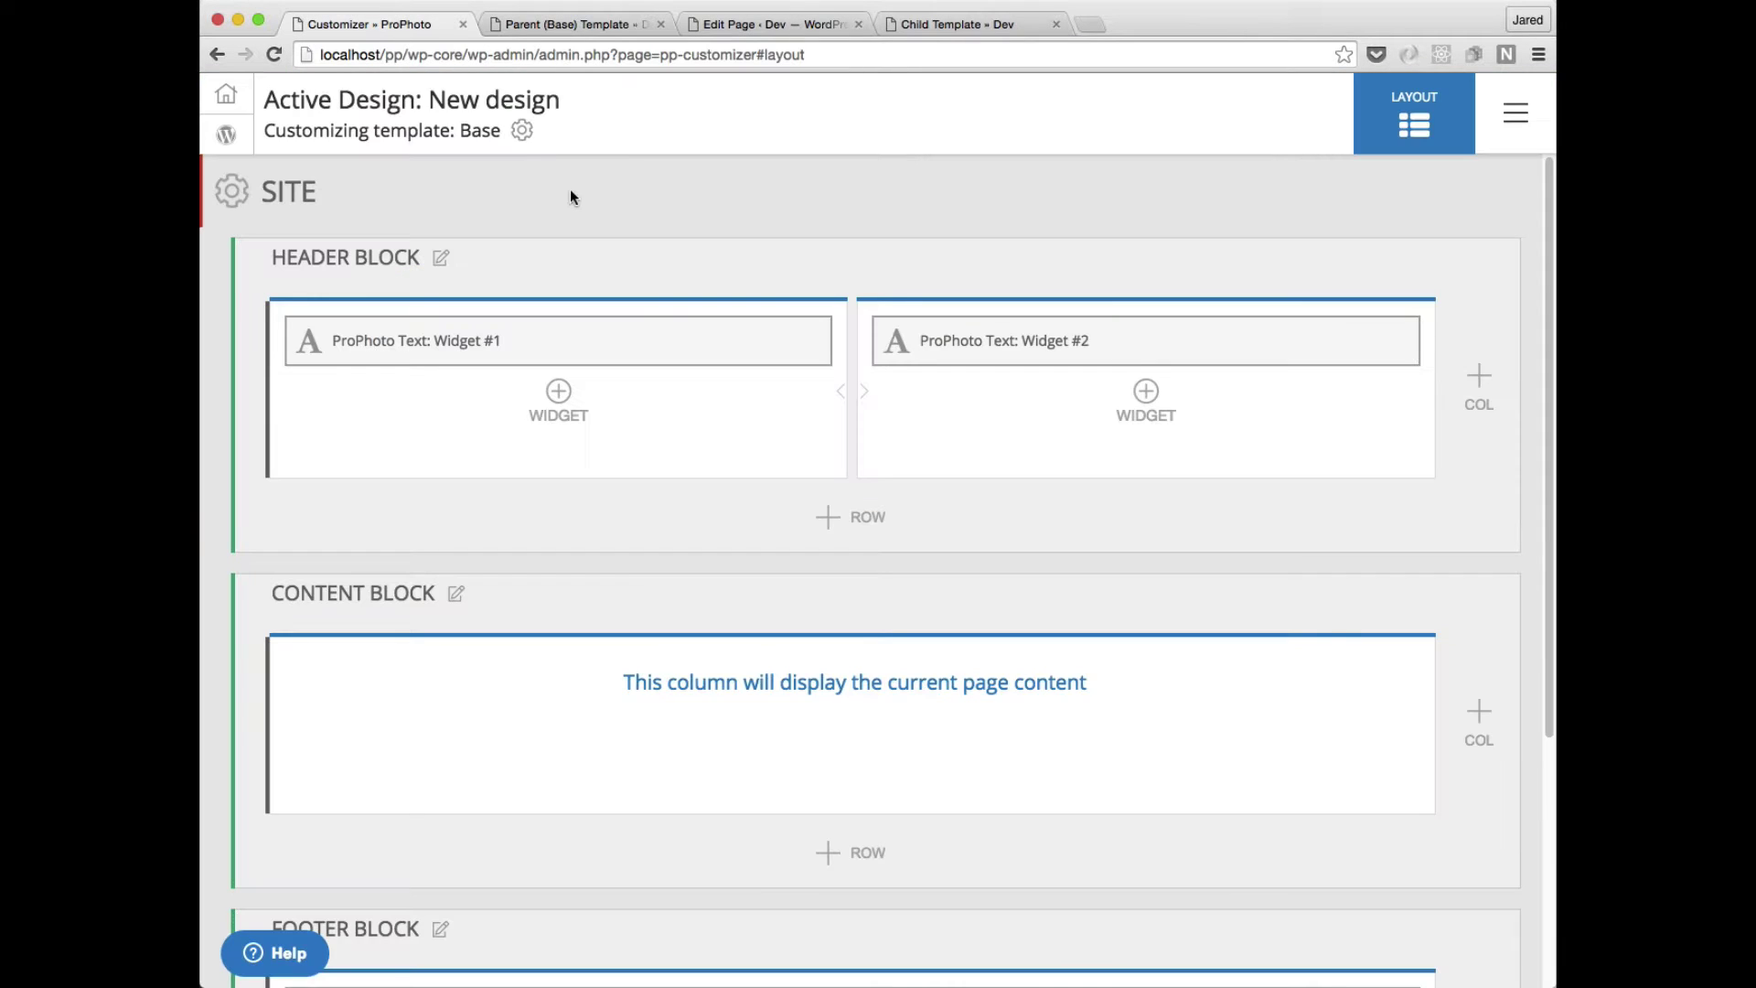
click(521, 130)
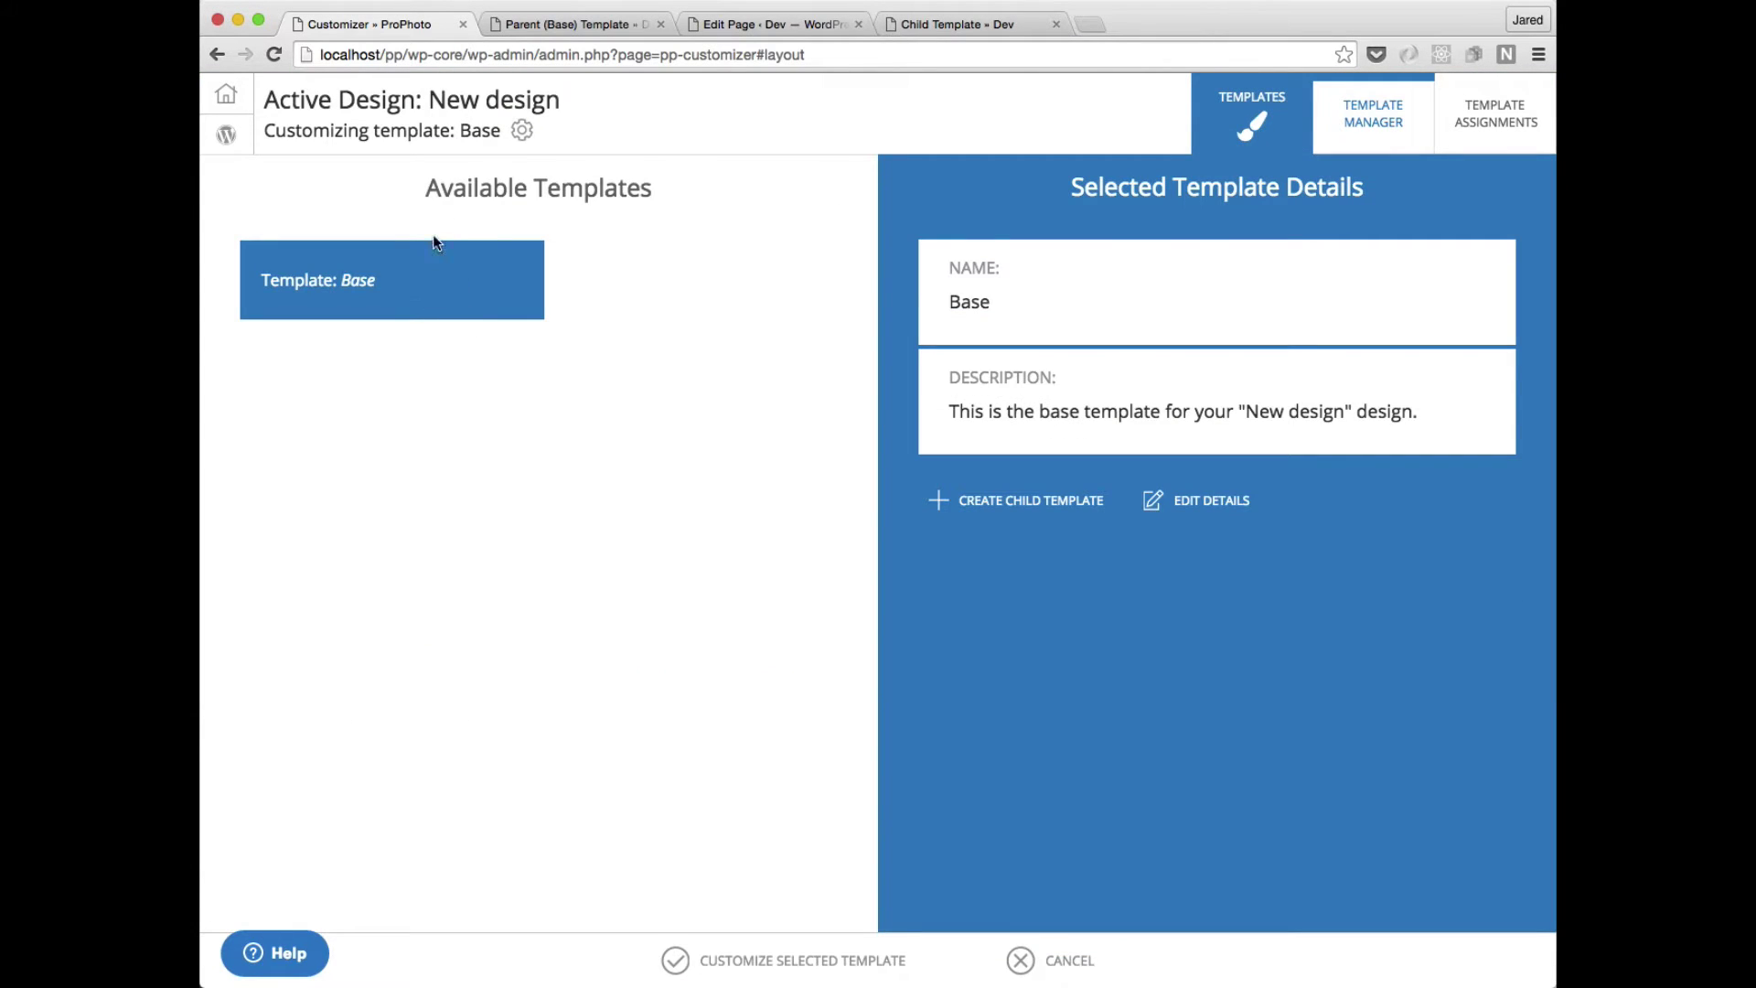
click(521, 130)
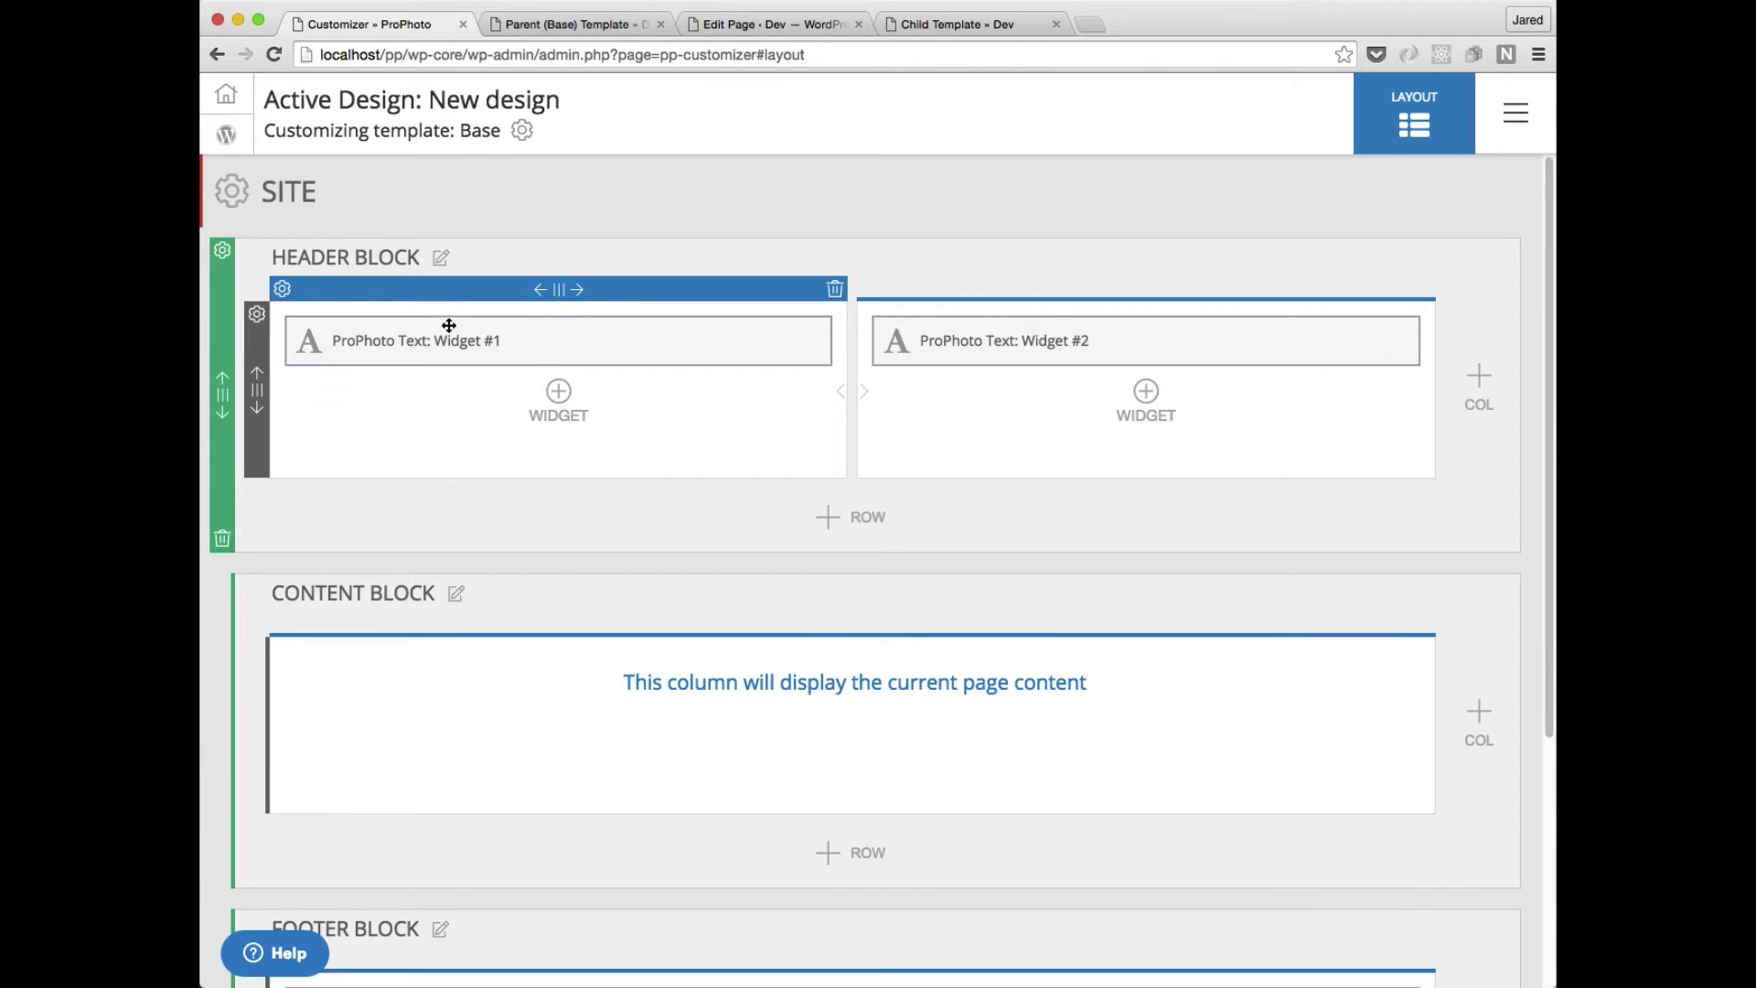
scroll(457, 438, down, 3)
scroll(579, 728, down, 3)
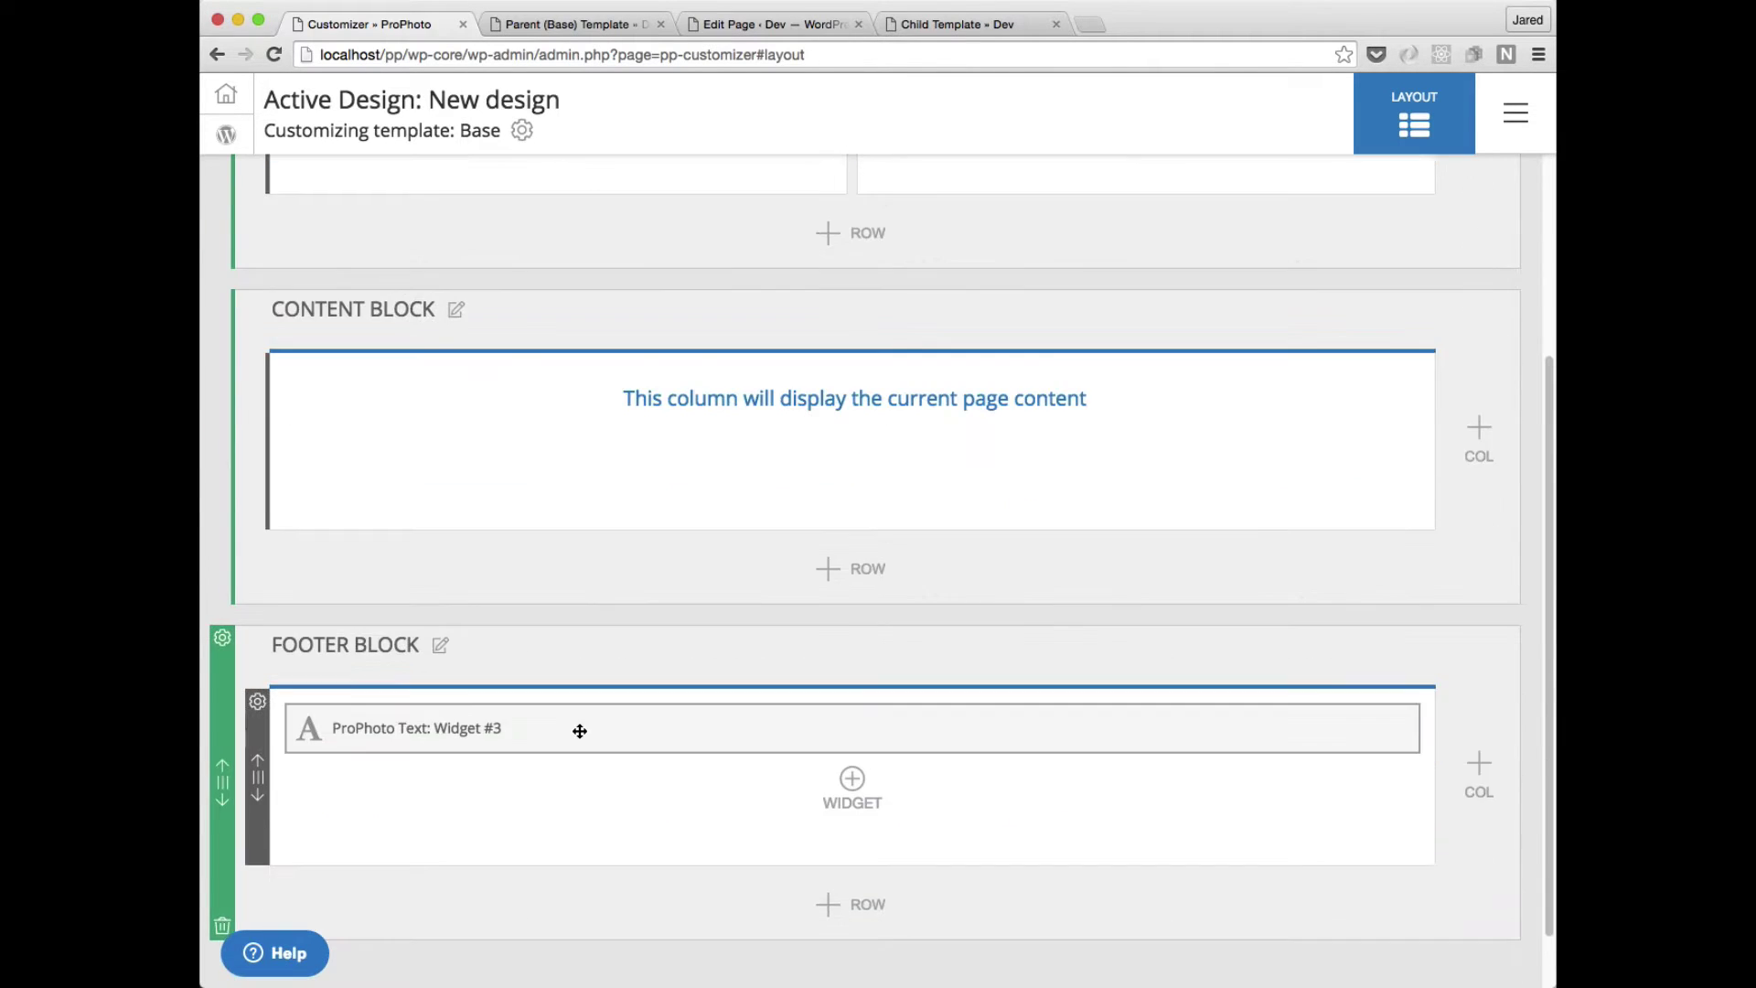
scroll(576, 695, up, 5)
click(580, 24)
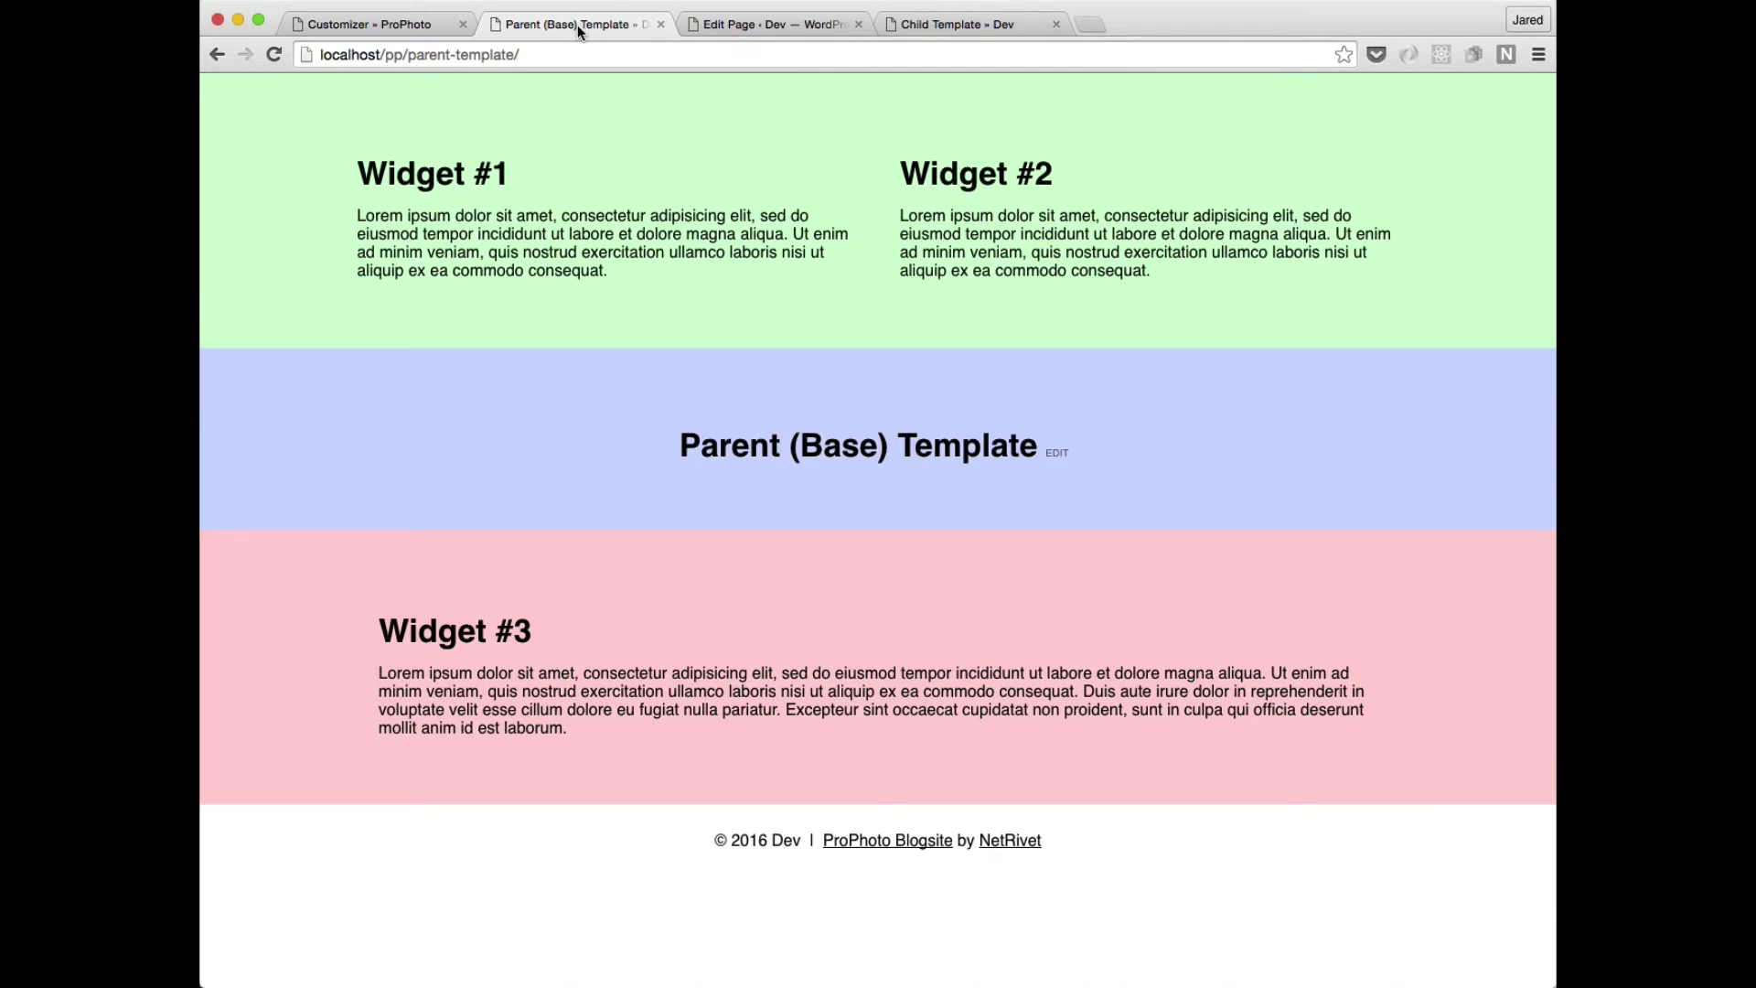
click(385, 26)
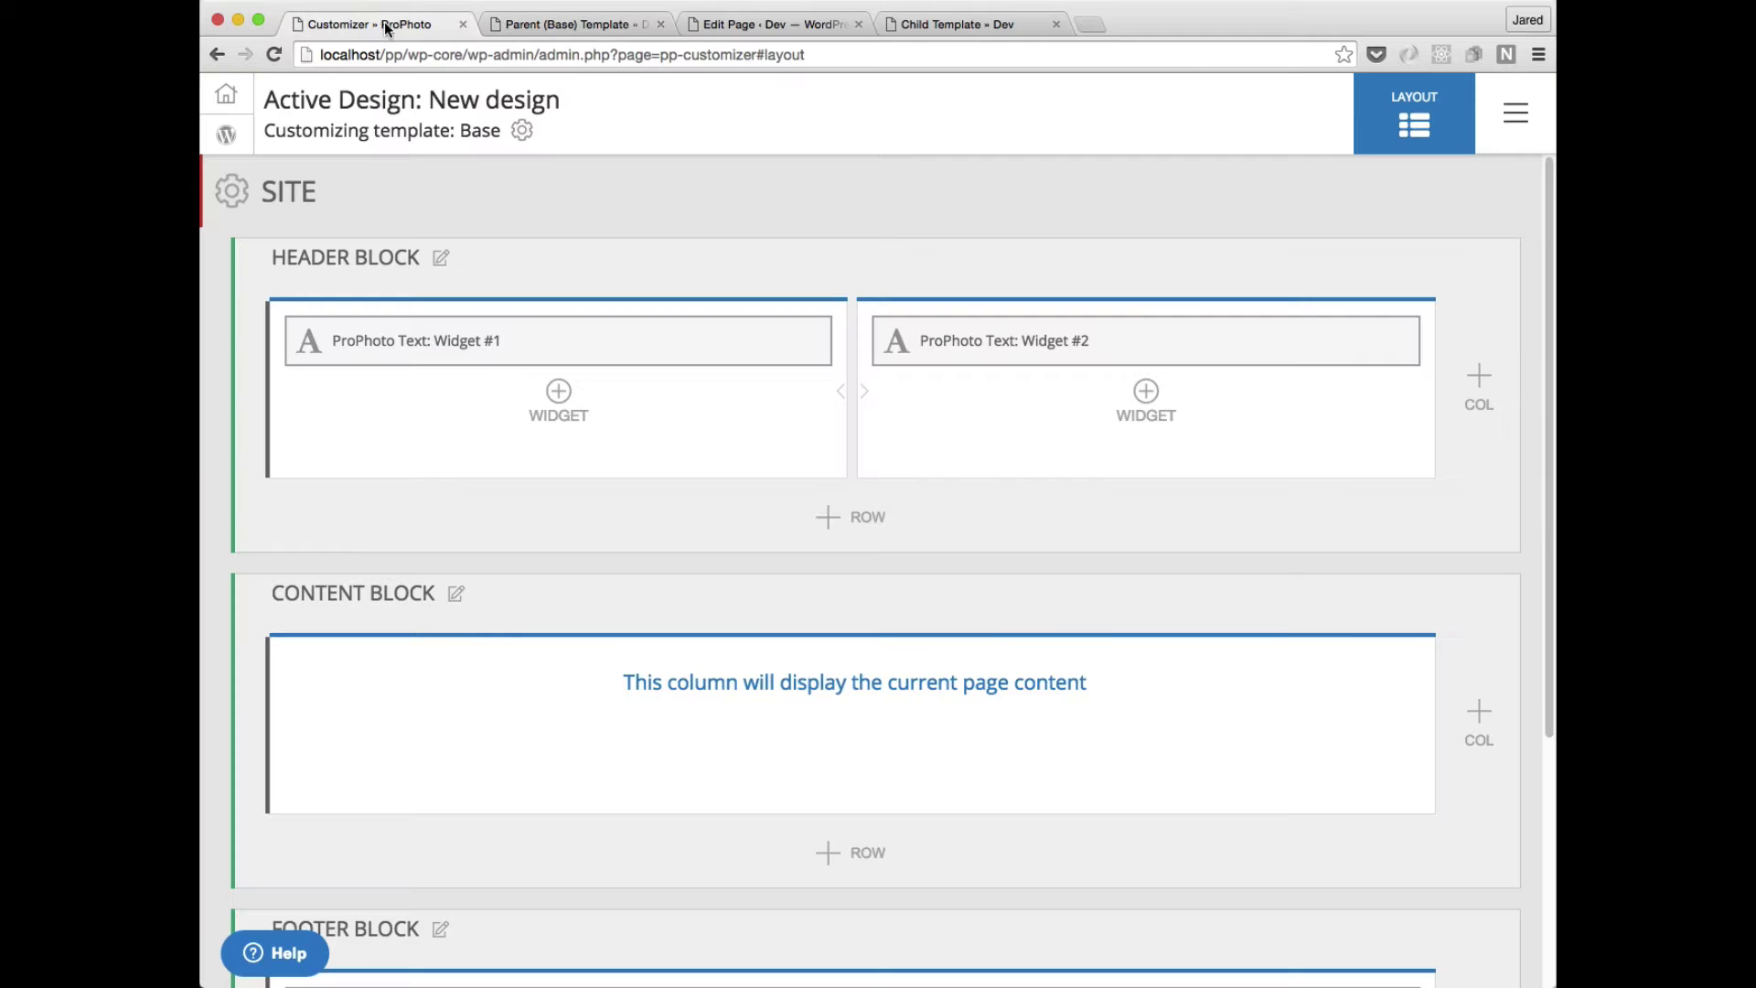
Create a child template under the Base template, name it Child, and save its details.
click(523, 132)
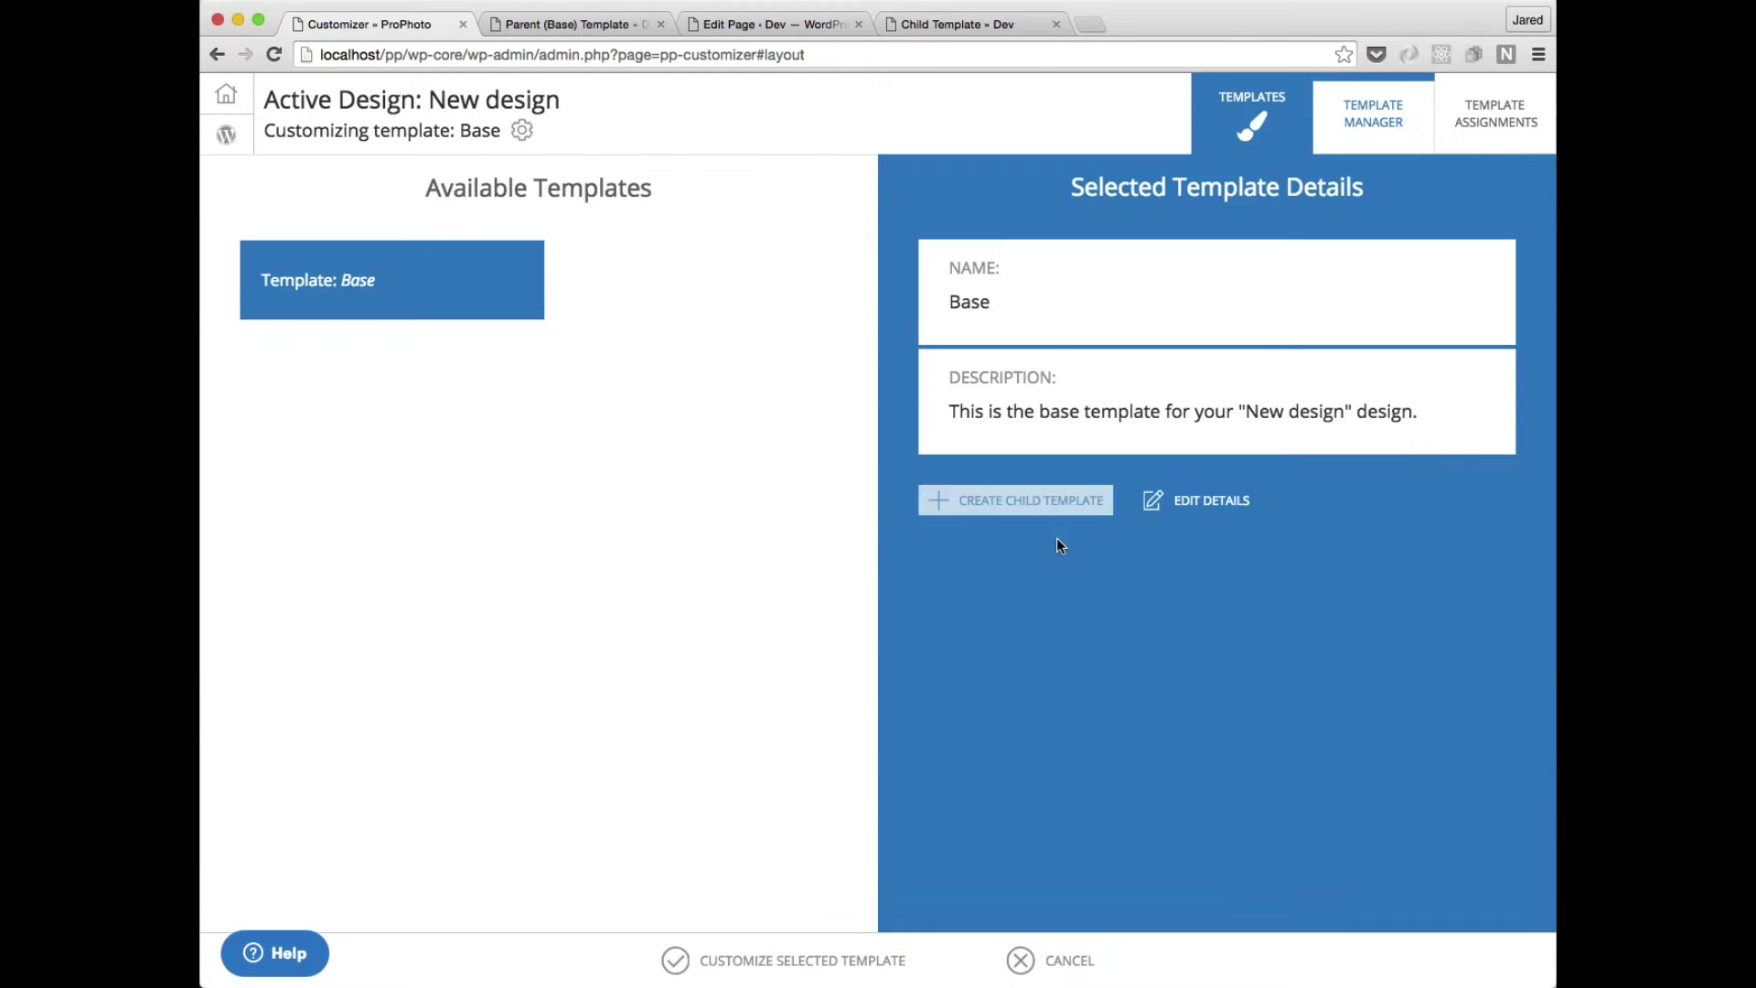
click(1037, 508)
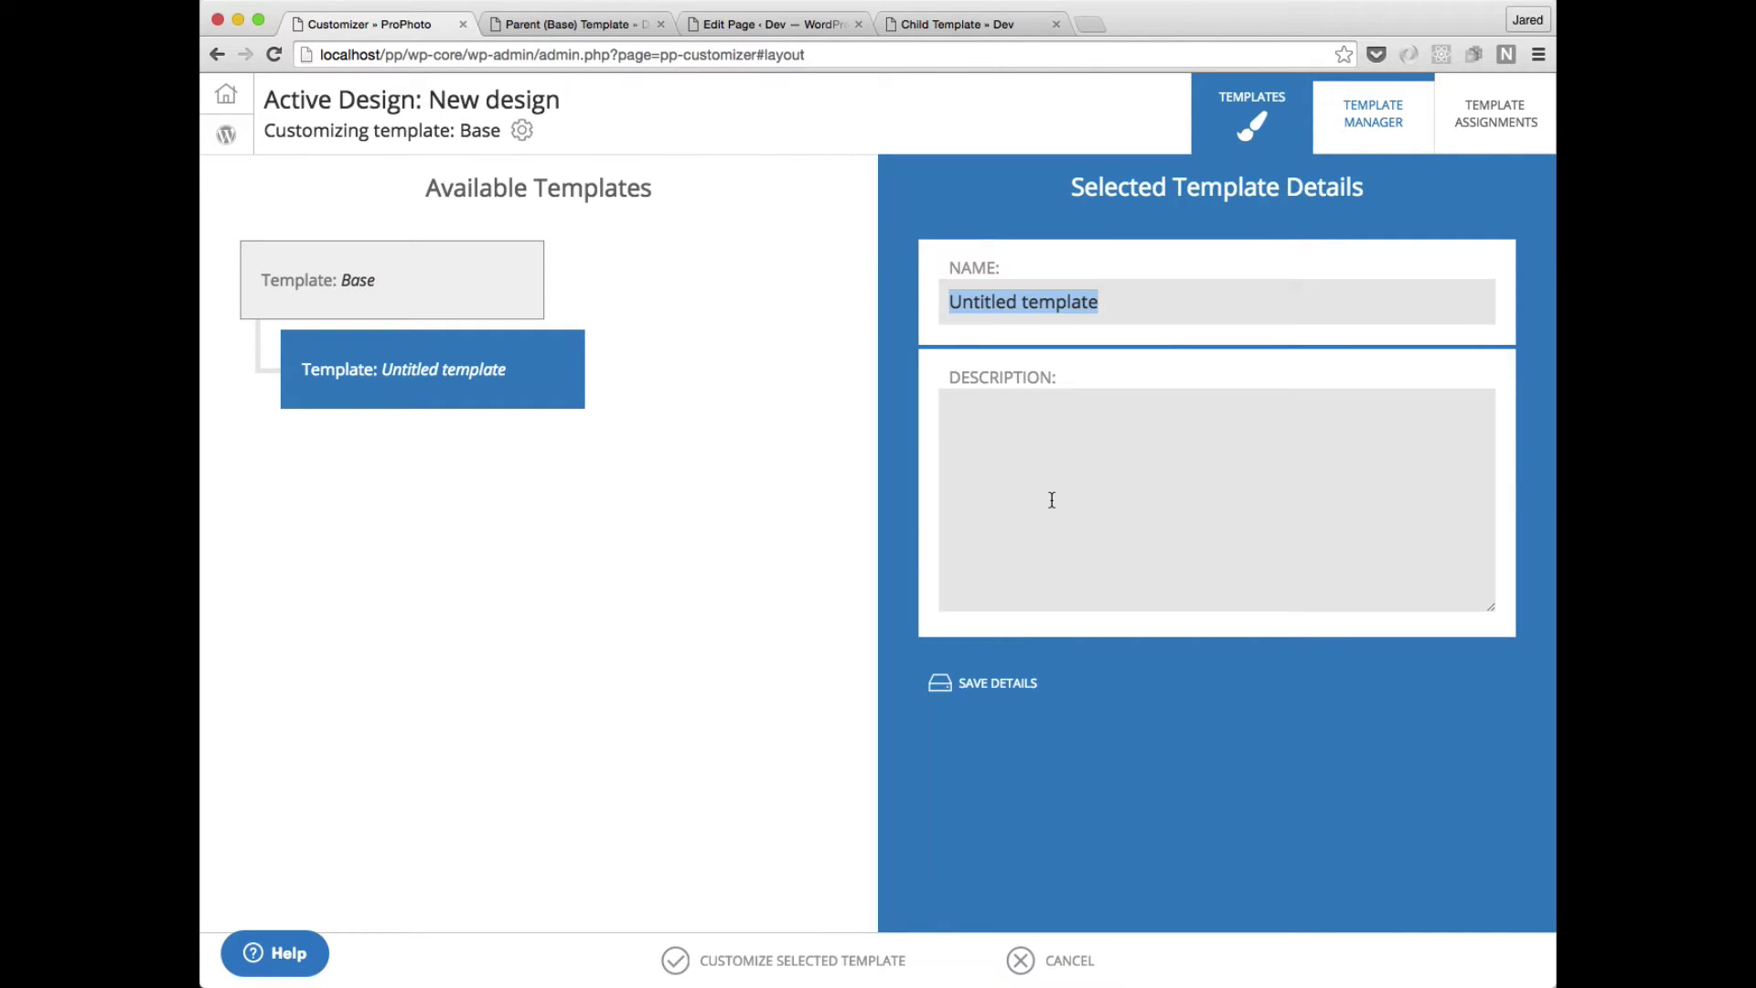
text(Child)
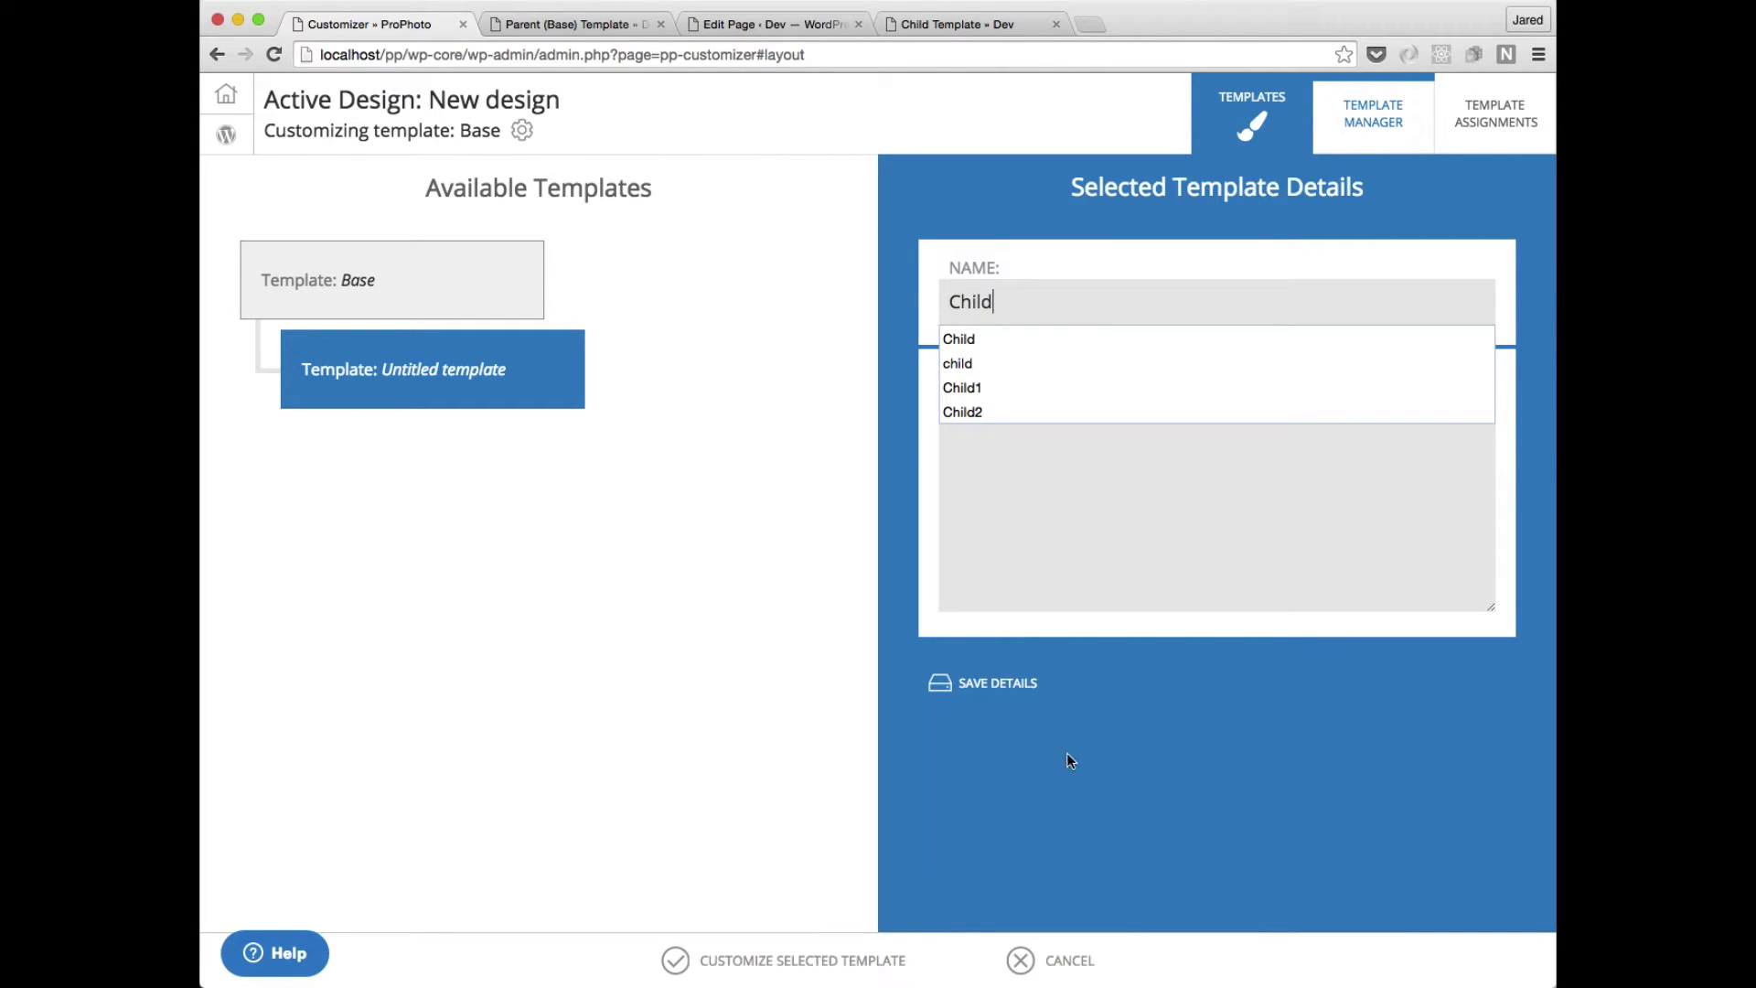
click(987, 682)
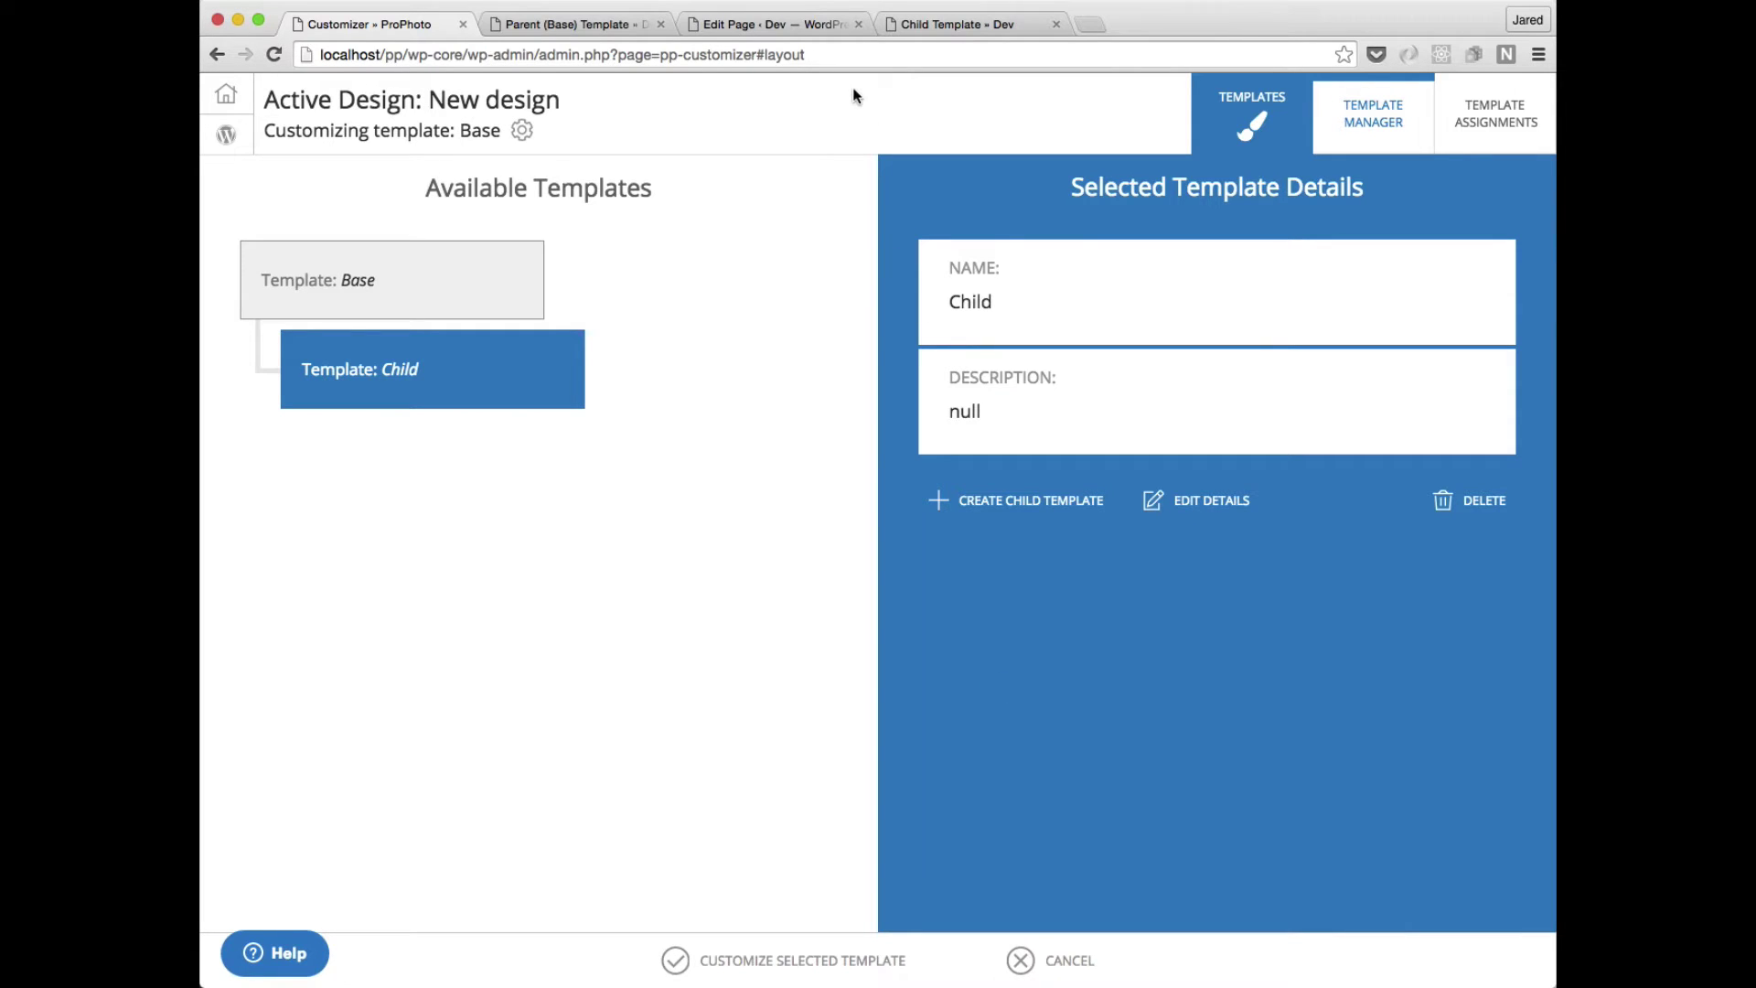
Set the template override of the Child Template page to Child and update the page.
click(764, 29)
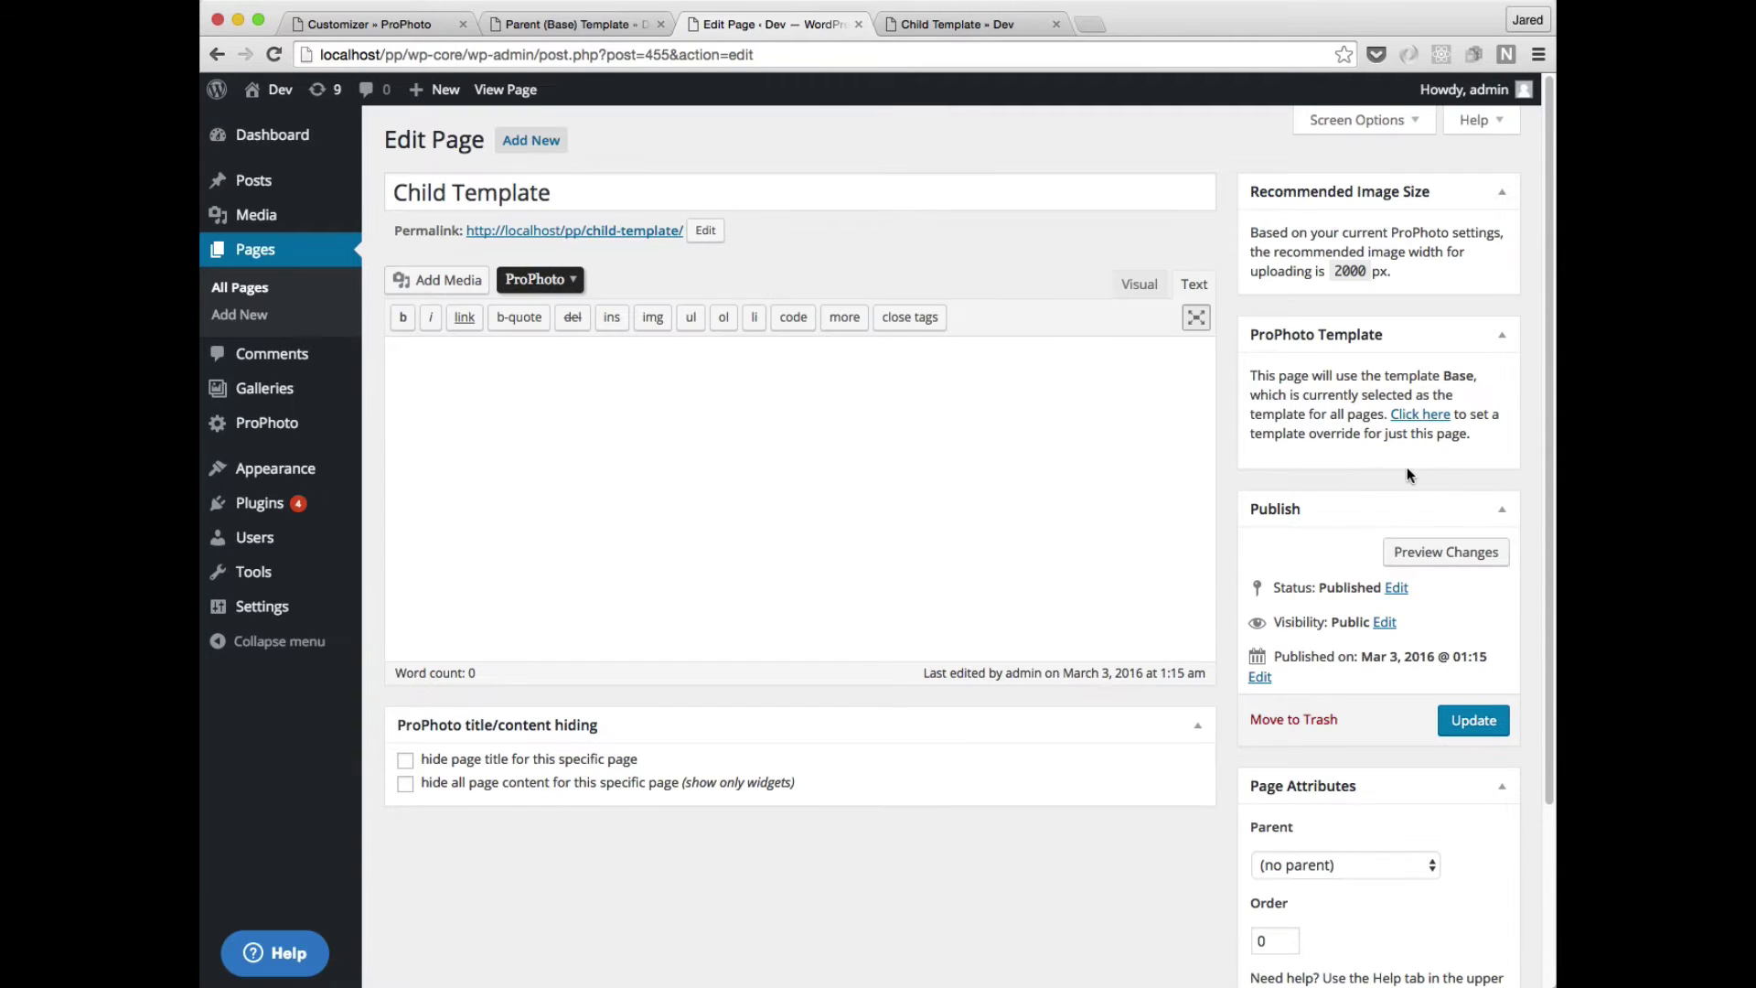
click(1422, 415)
click(1369, 399)
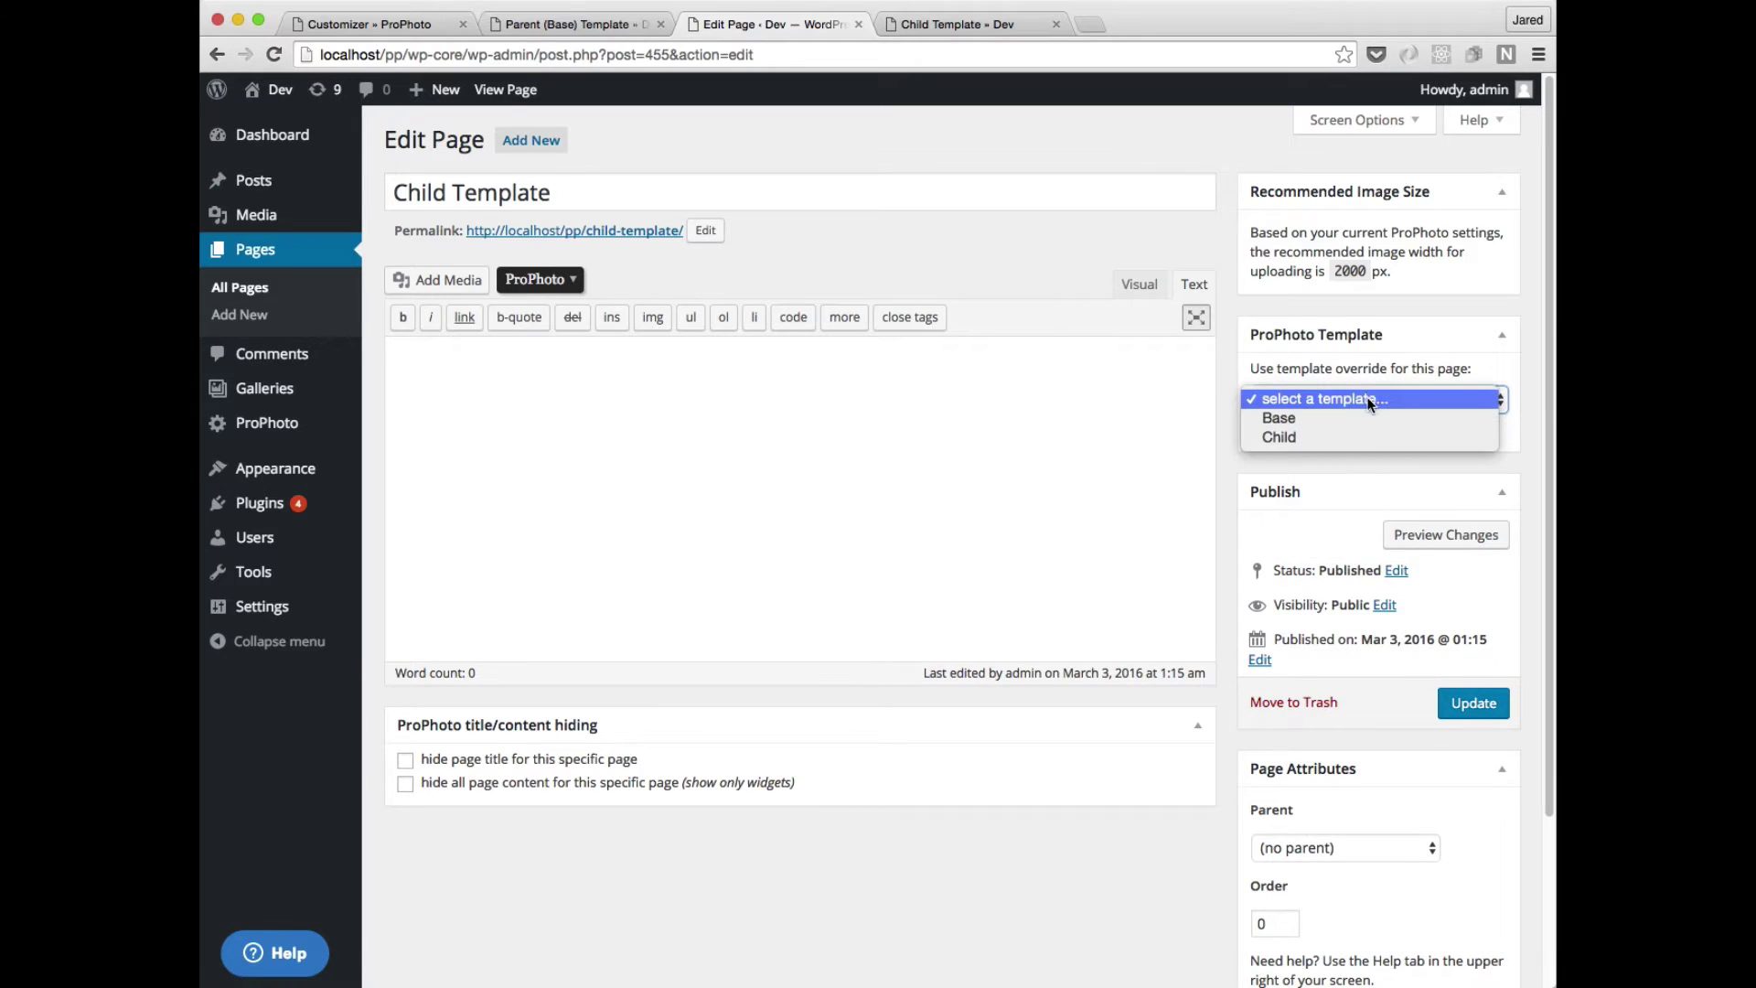
click(1368, 435)
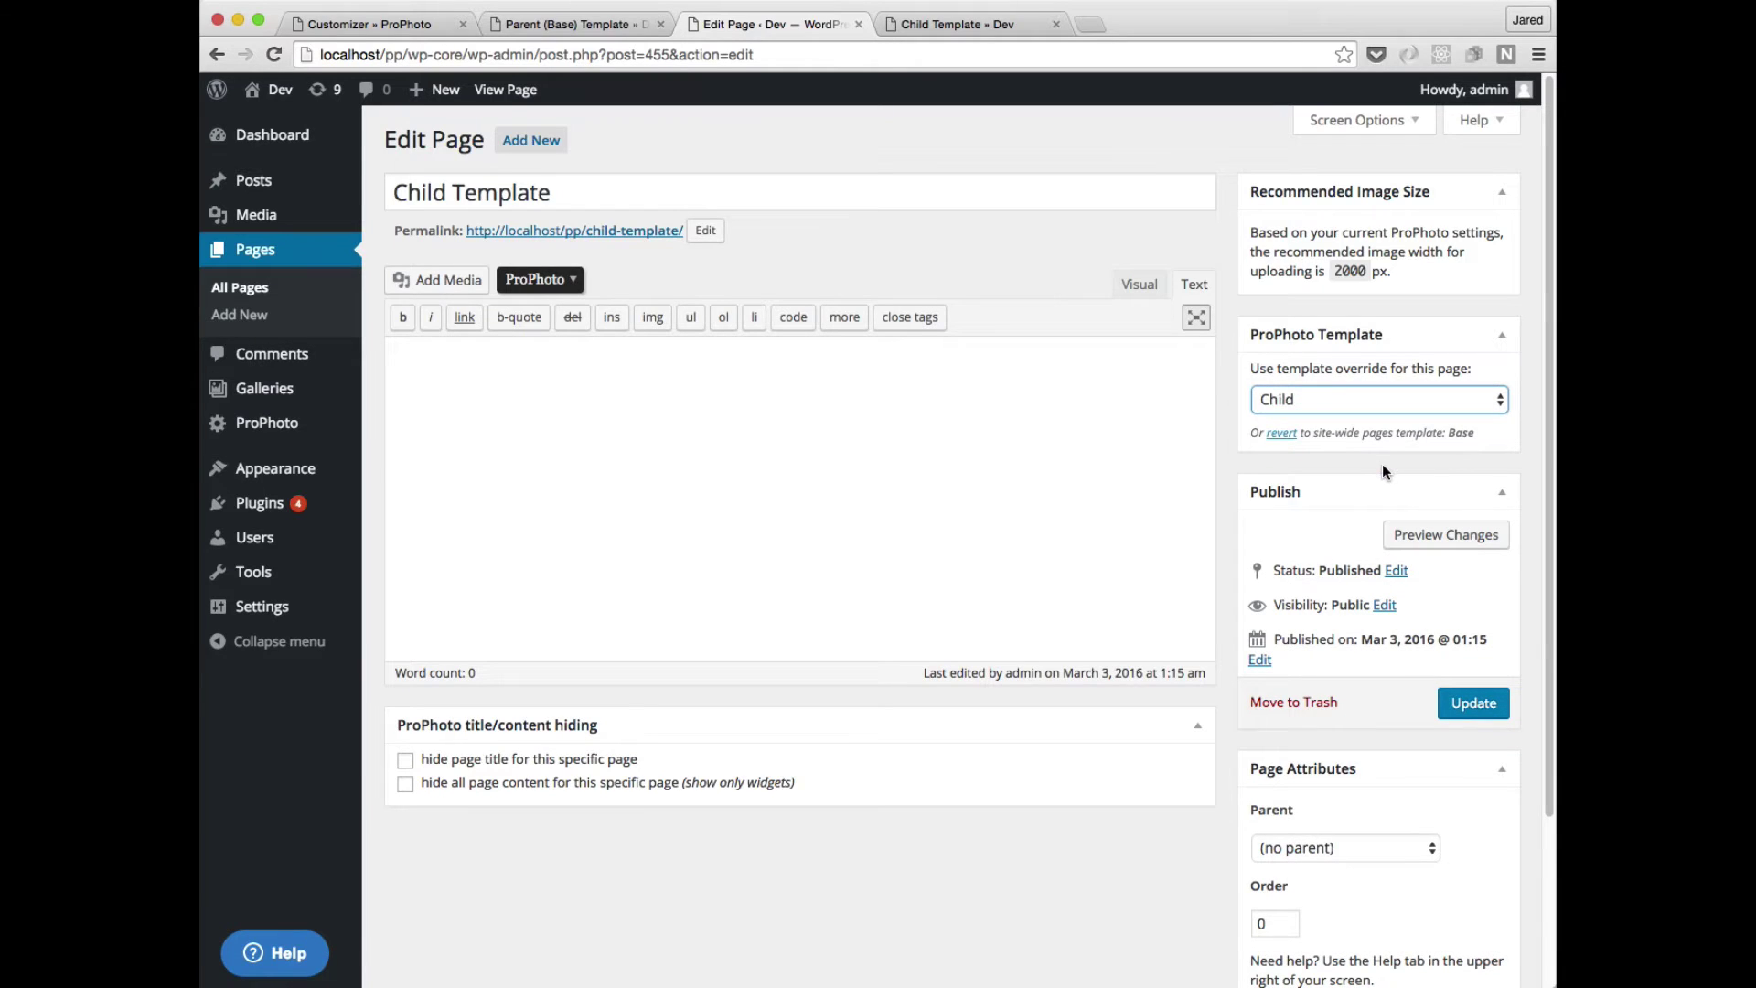
click(1474, 702)
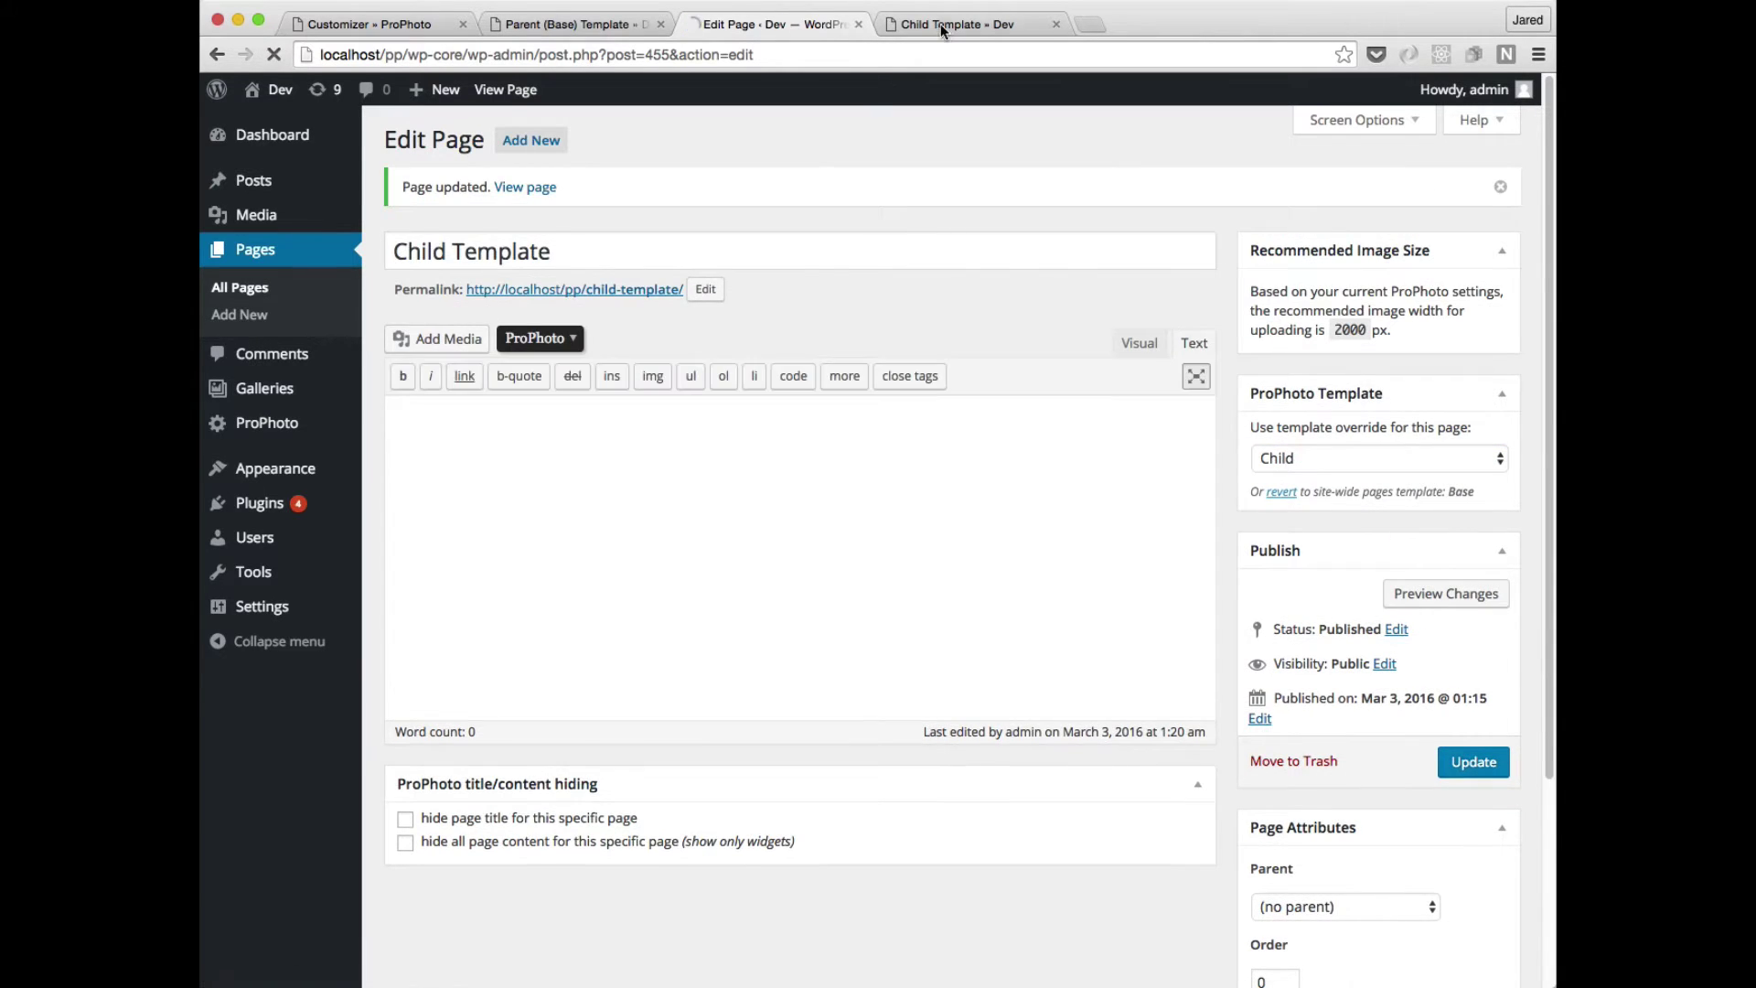
Reload the live Child Template page to inspect its layout, and close the page editor.
click(945, 25)
key(super+r)
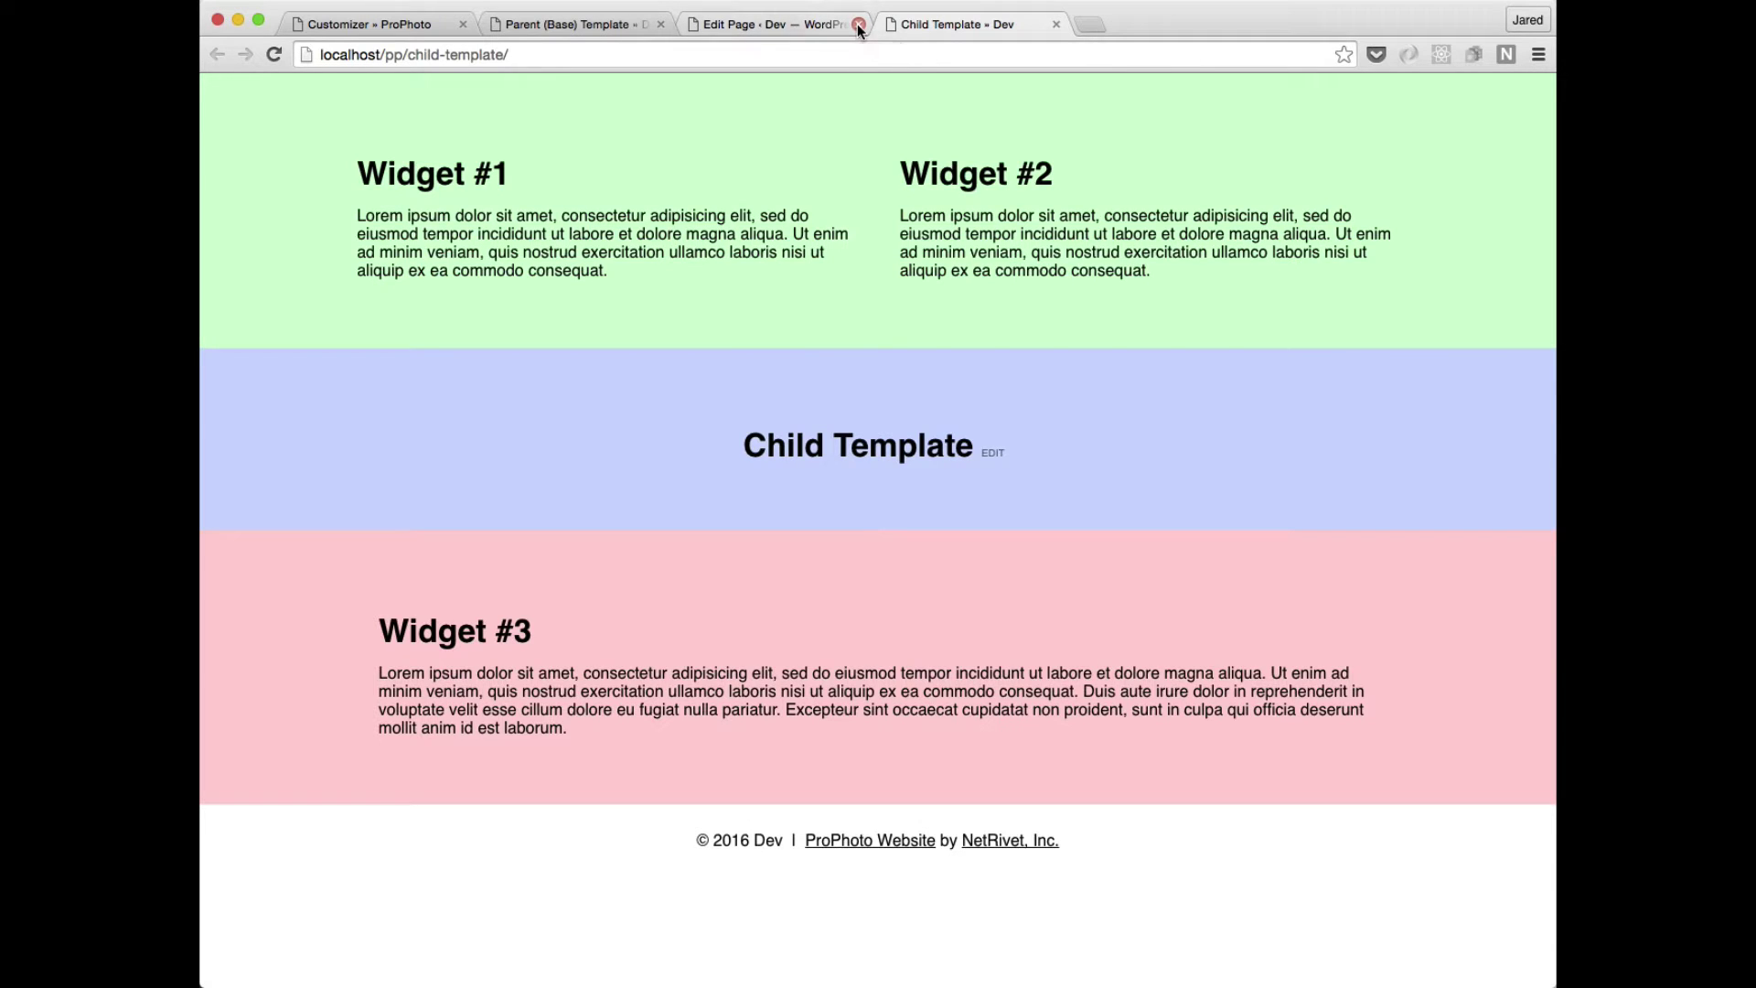
click(858, 23)
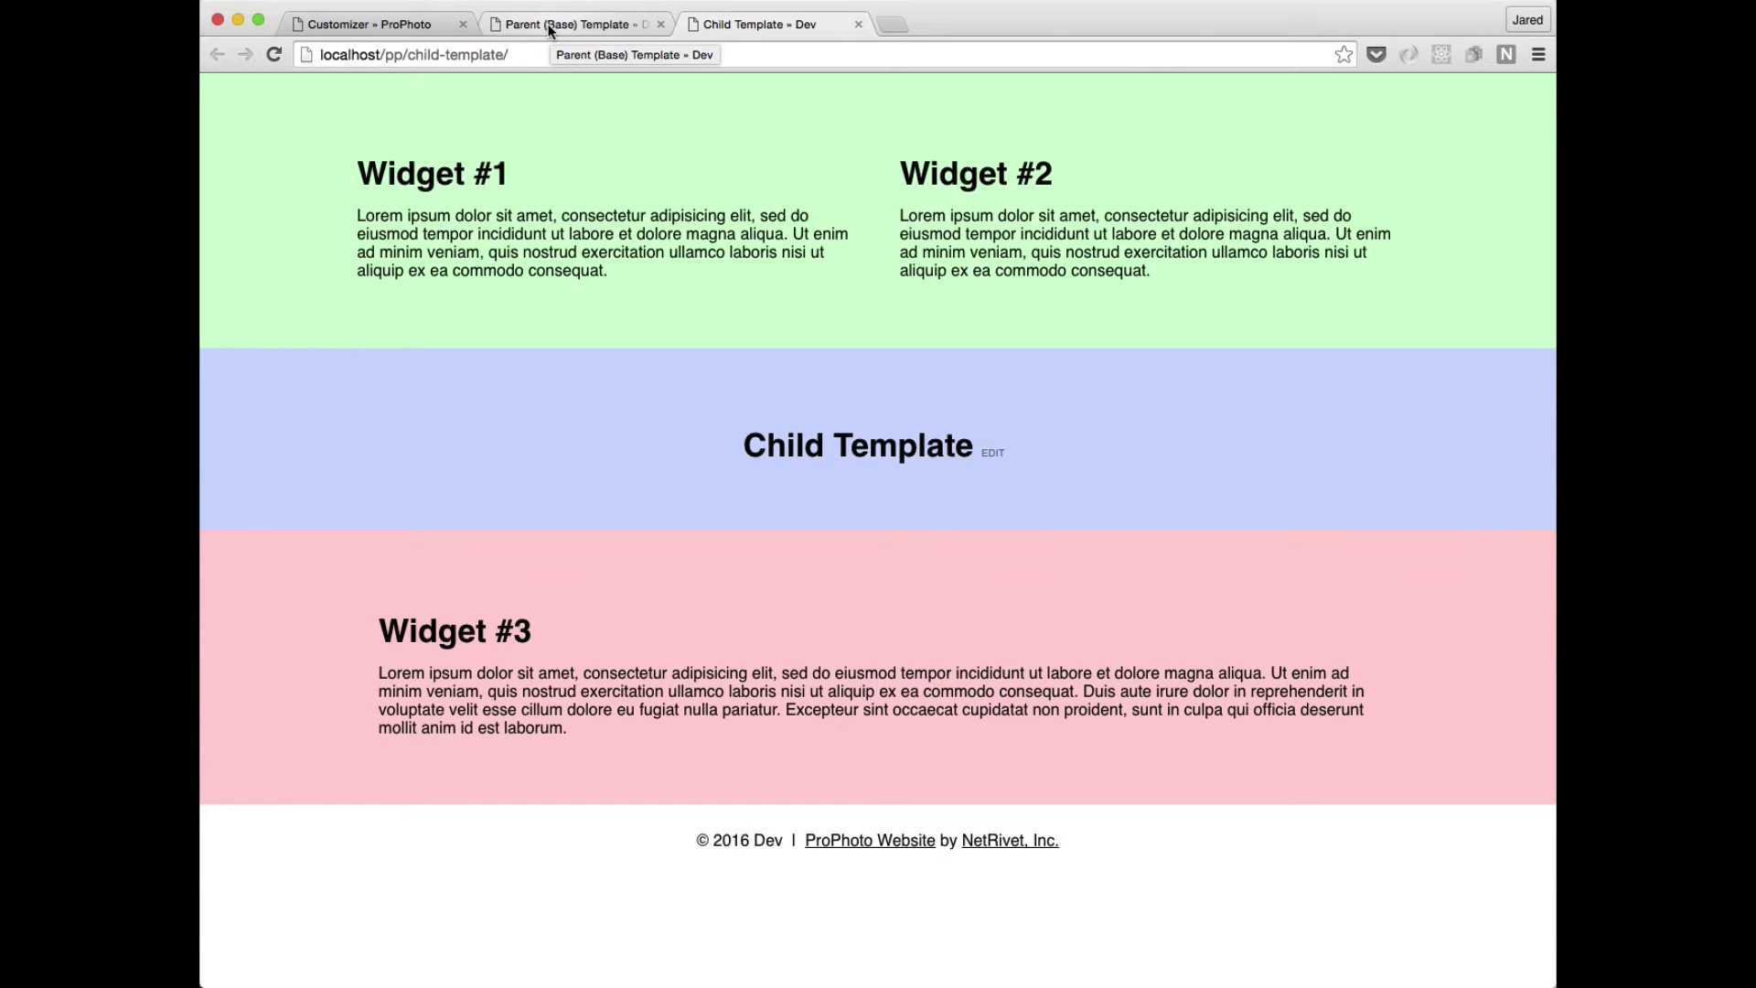
Customize the Child template by replacing Widget #2's text with "asdfsldfkjasdf lsdkfjslkdfj sdlkfj sdf" and saving the widget.
click(367, 23)
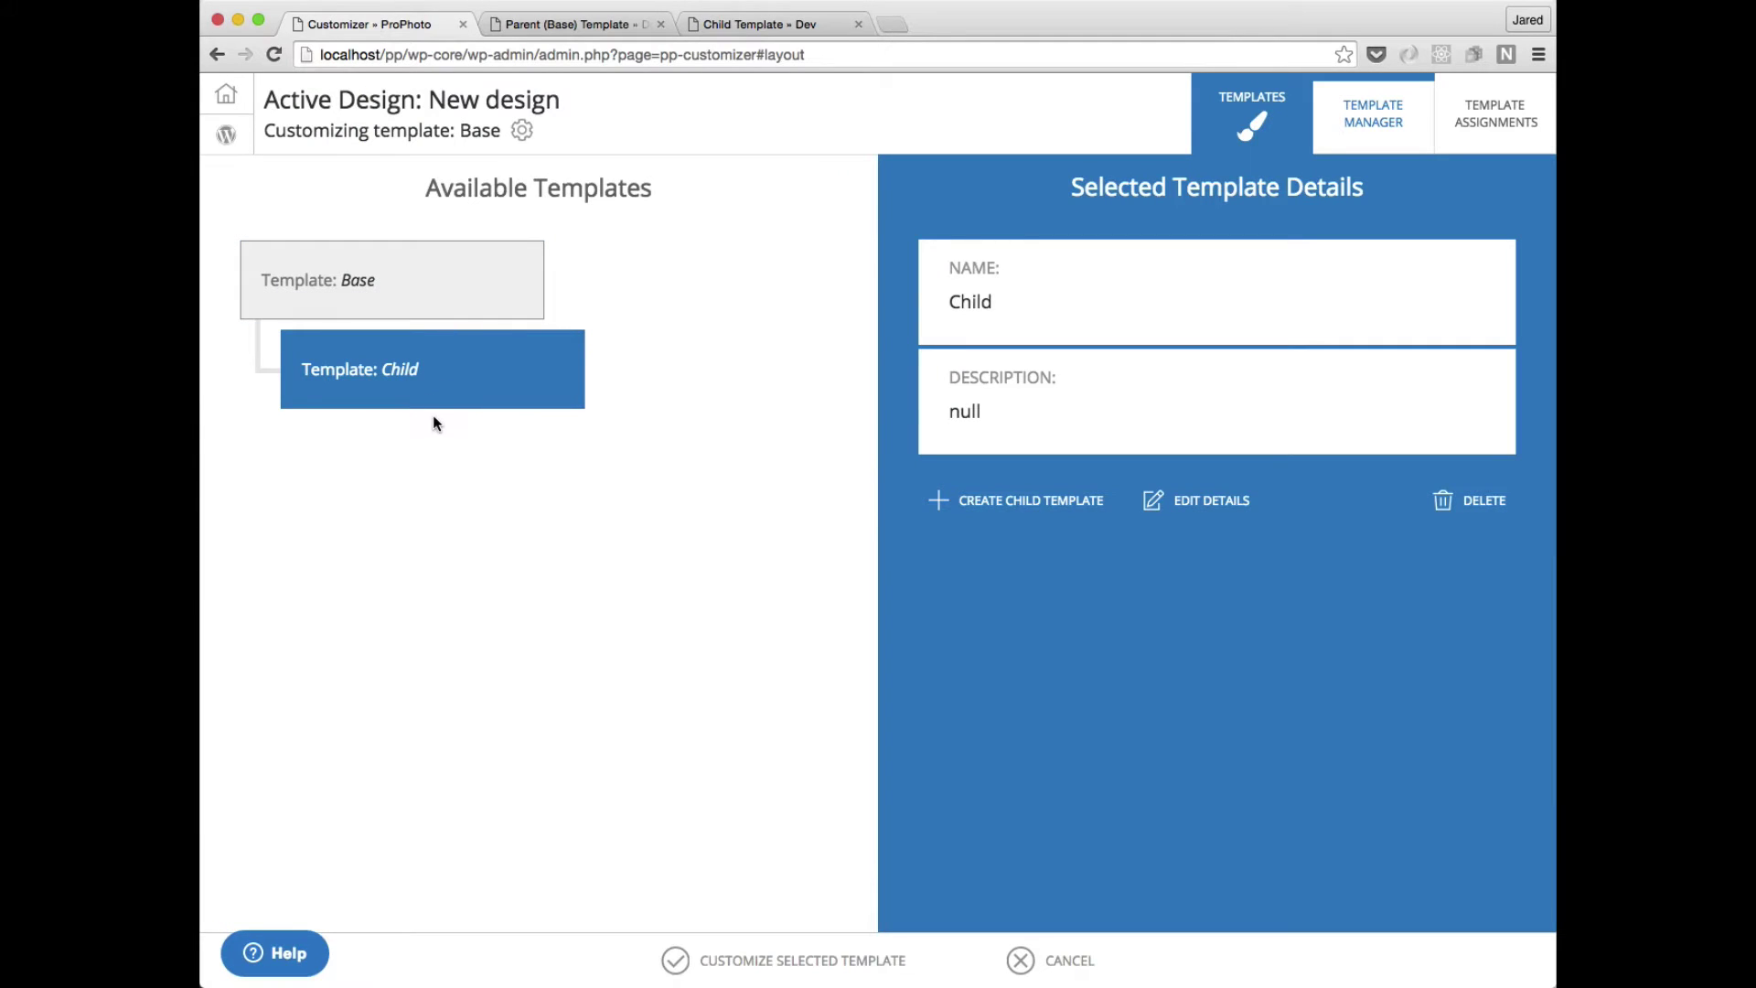
click(732, 960)
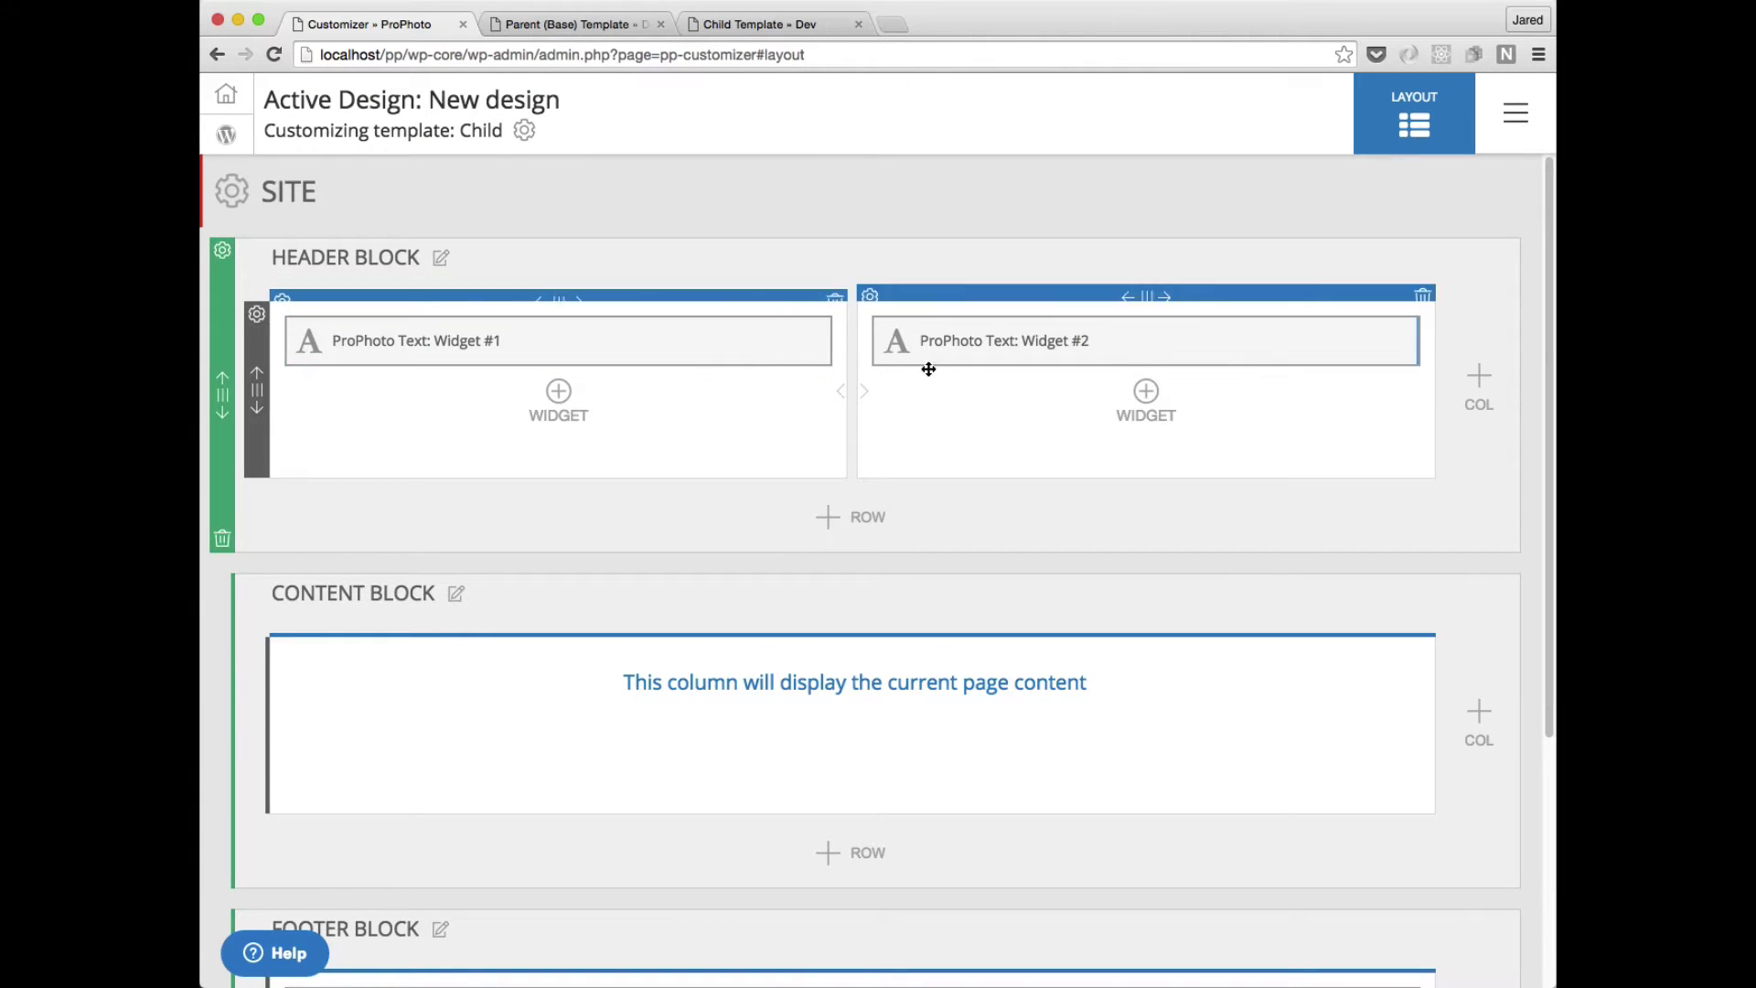
click(1014, 355)
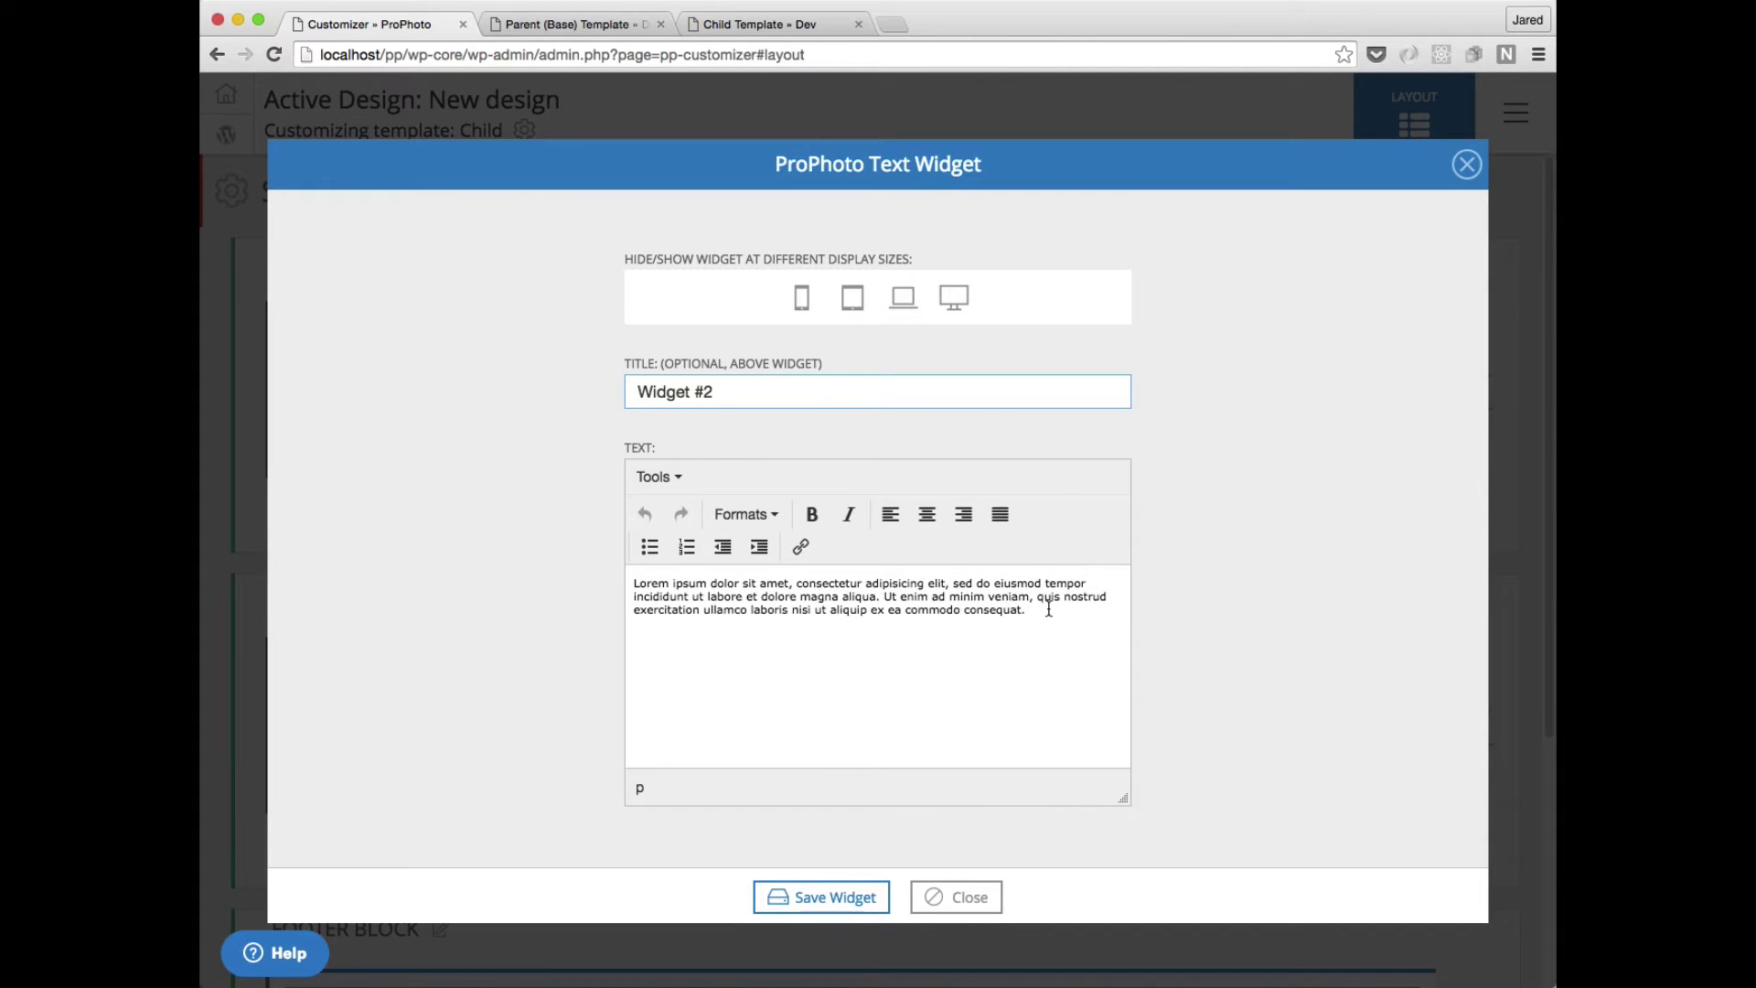
drag(1049, 607, 584, 560)
text(asdfsldfkjasdf lsdkfjslkdfj sdlkfj sdf)
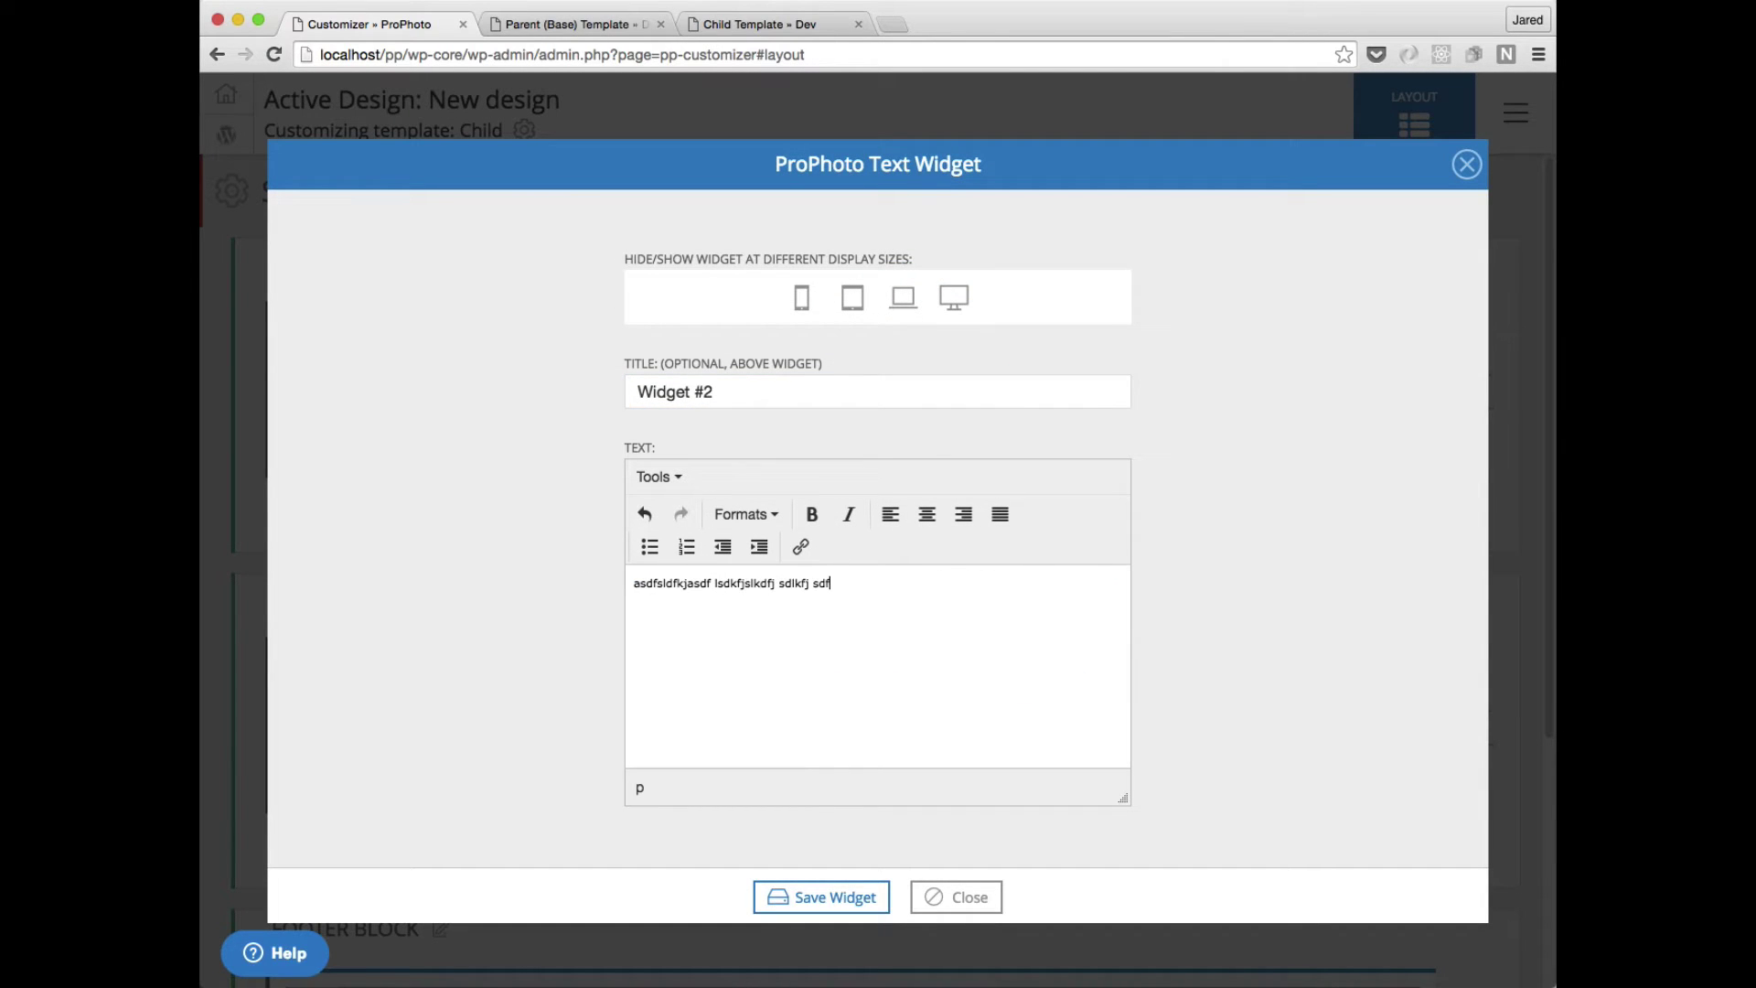
click(821, 897)
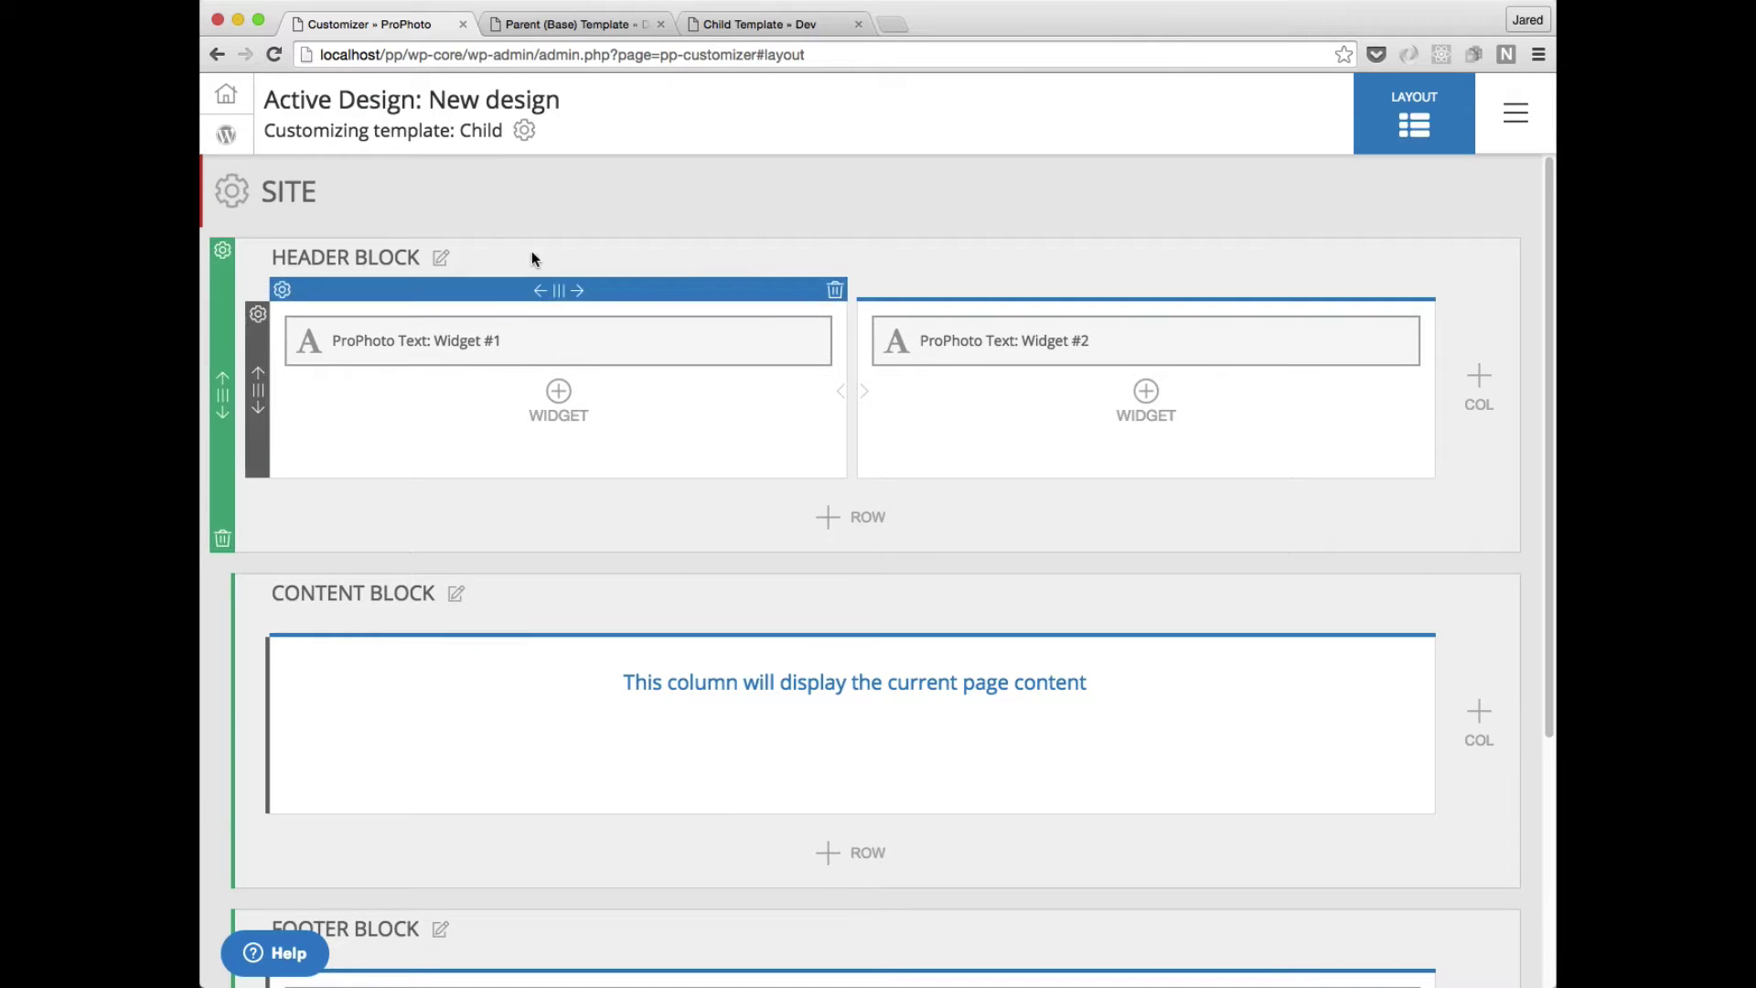
Reload the live Child Template and Parent (Base) Template pages and compare their Widget #2 text.
click(744, 20)
key(super+r)
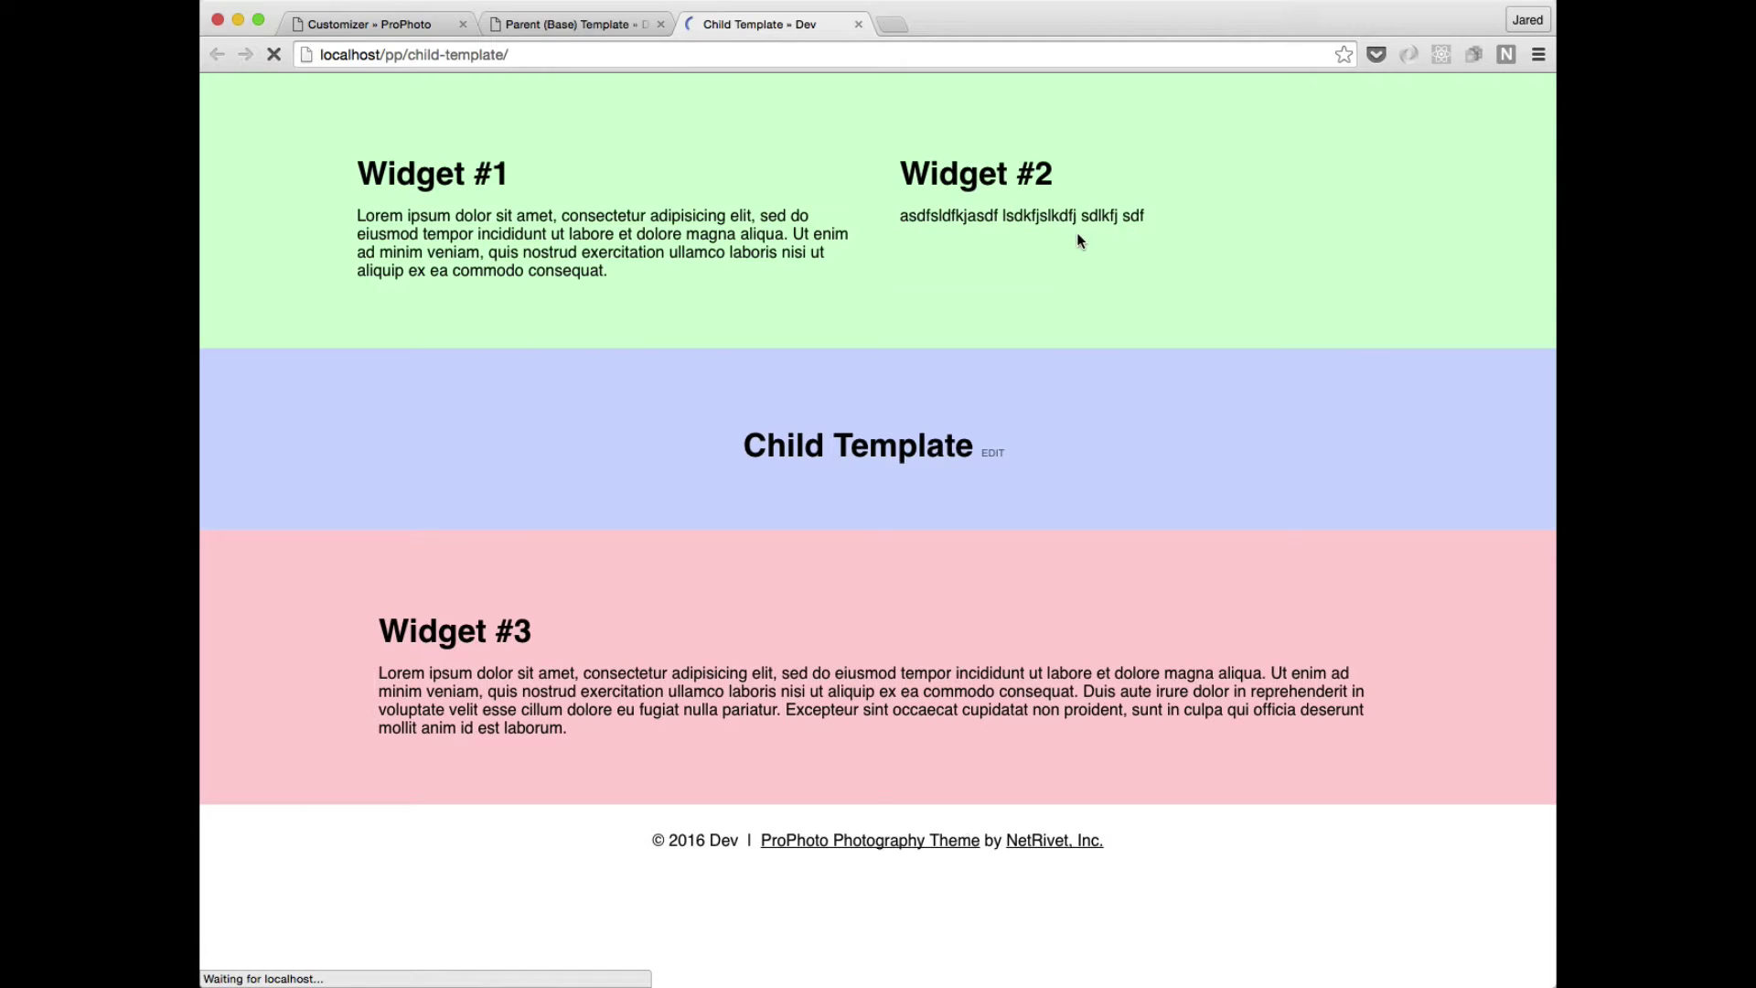
click(546, 25)
key(super+r)
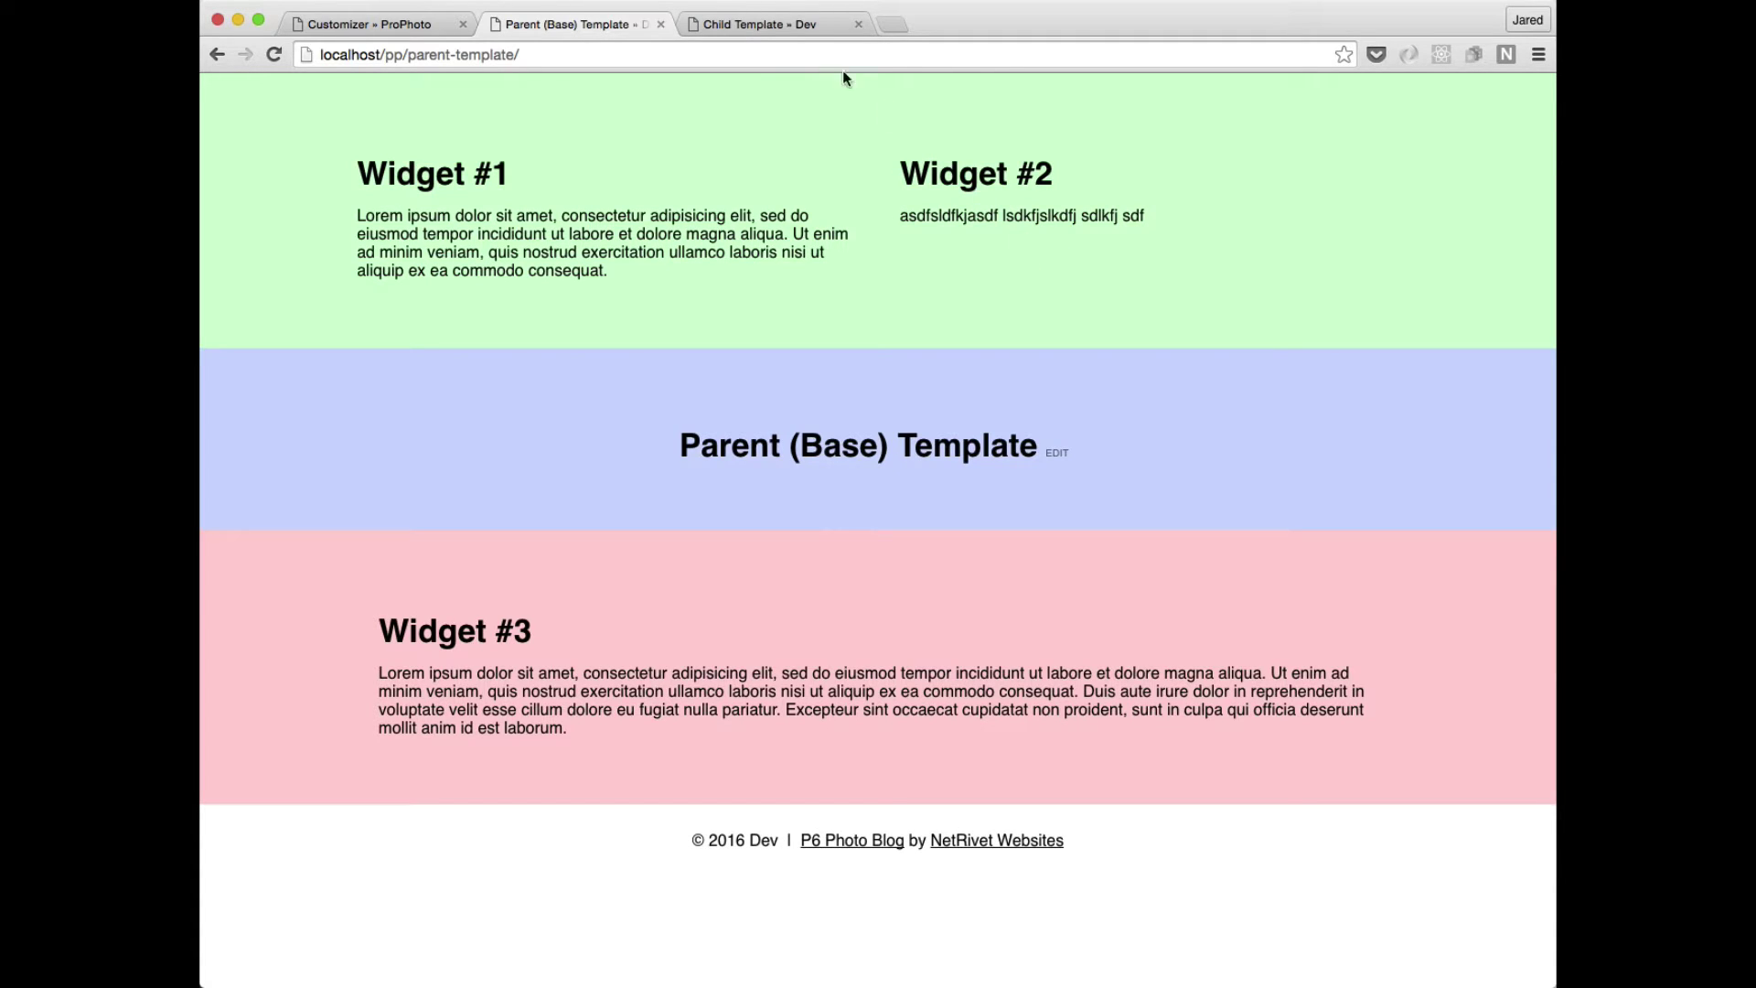
click(768, 28)
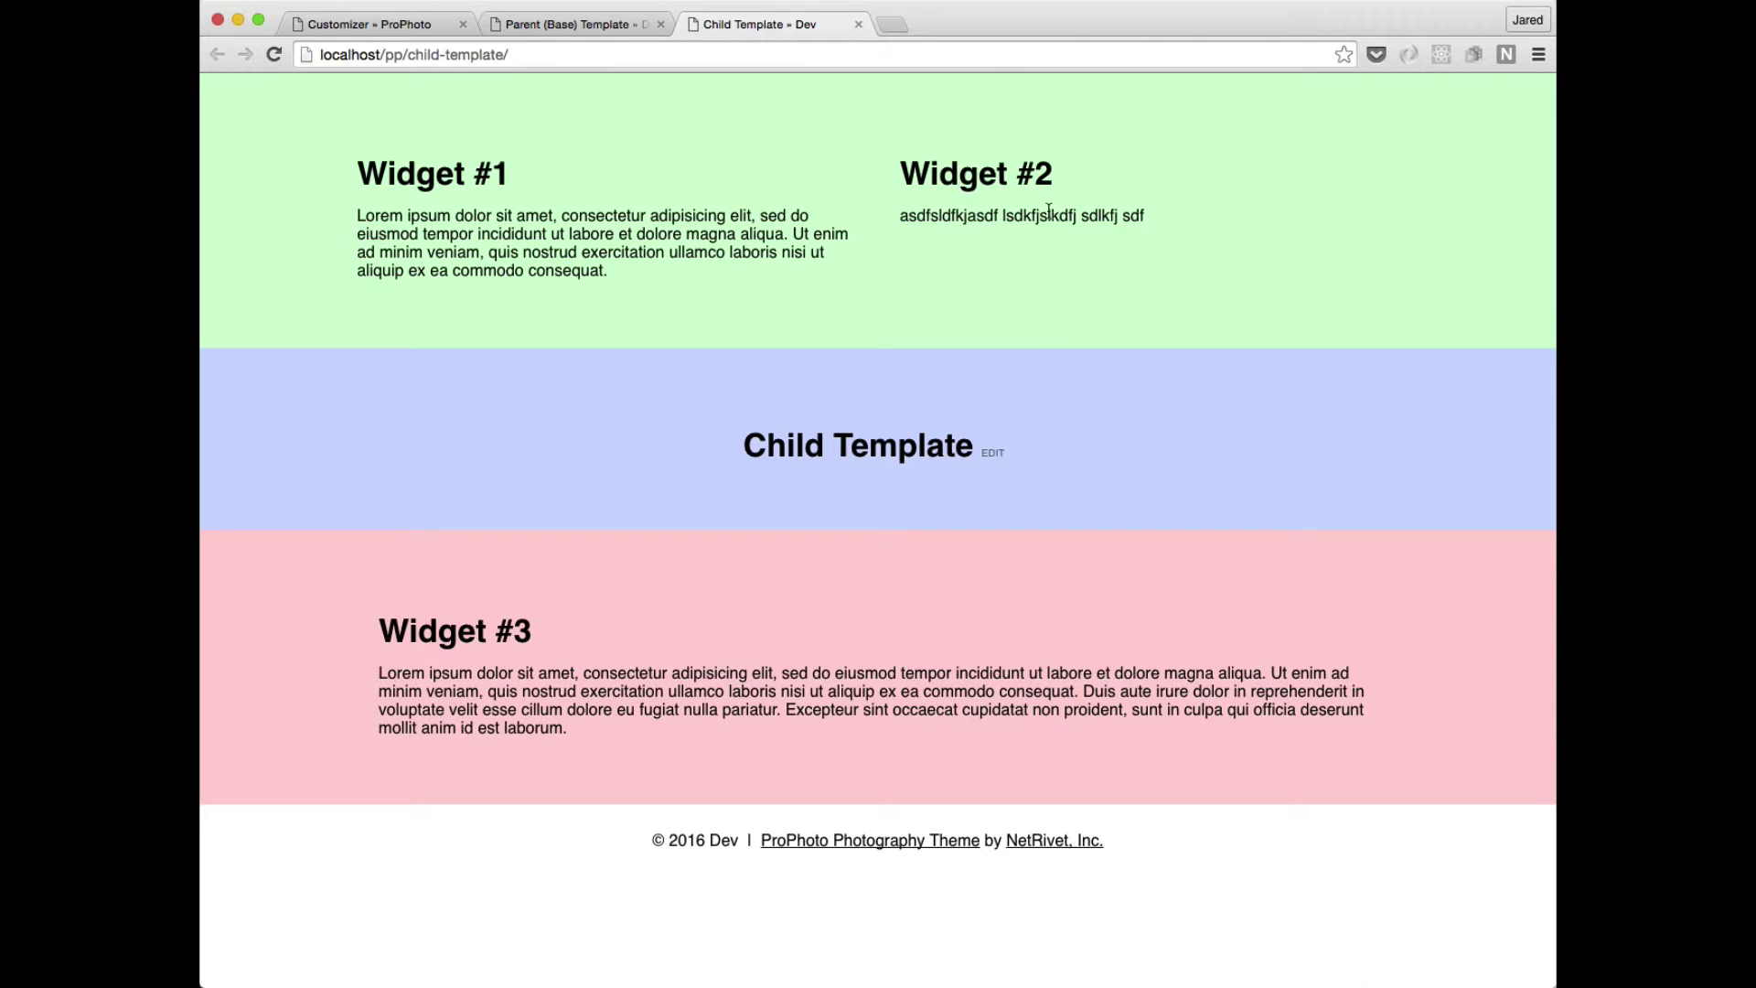
Return to the customizer and switch to customizing the Base template.
click(371, 24)
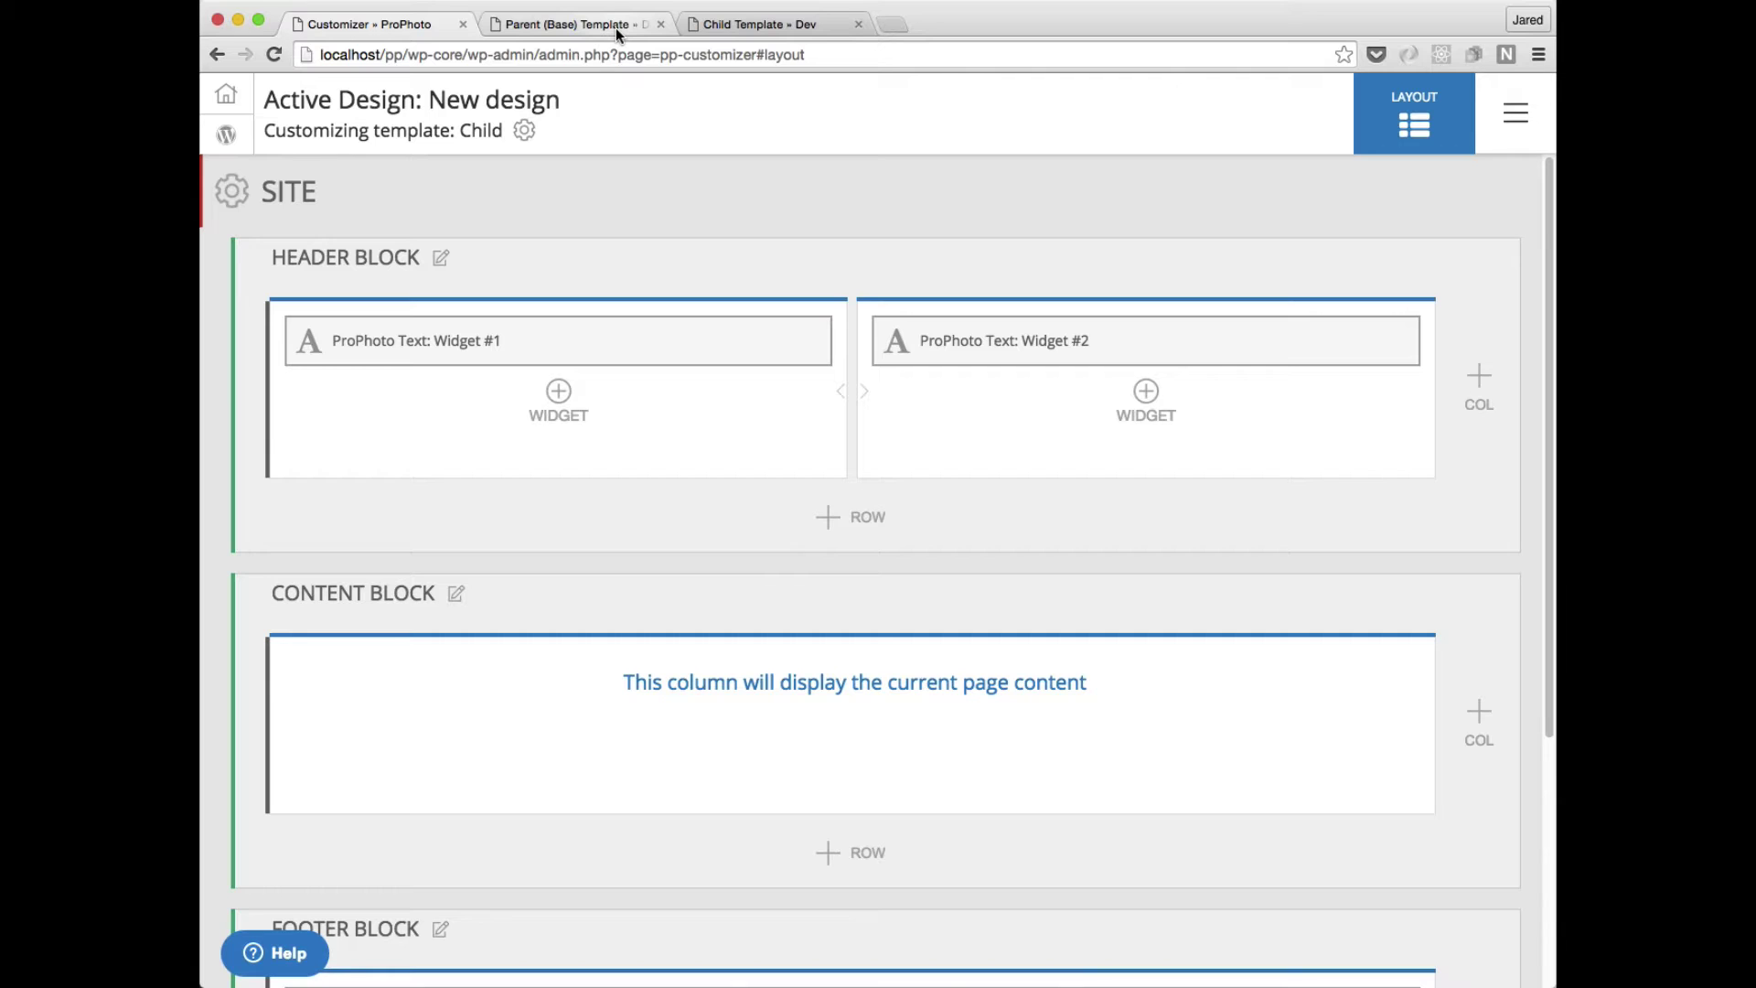
click(524, 132)
click(455, 263)
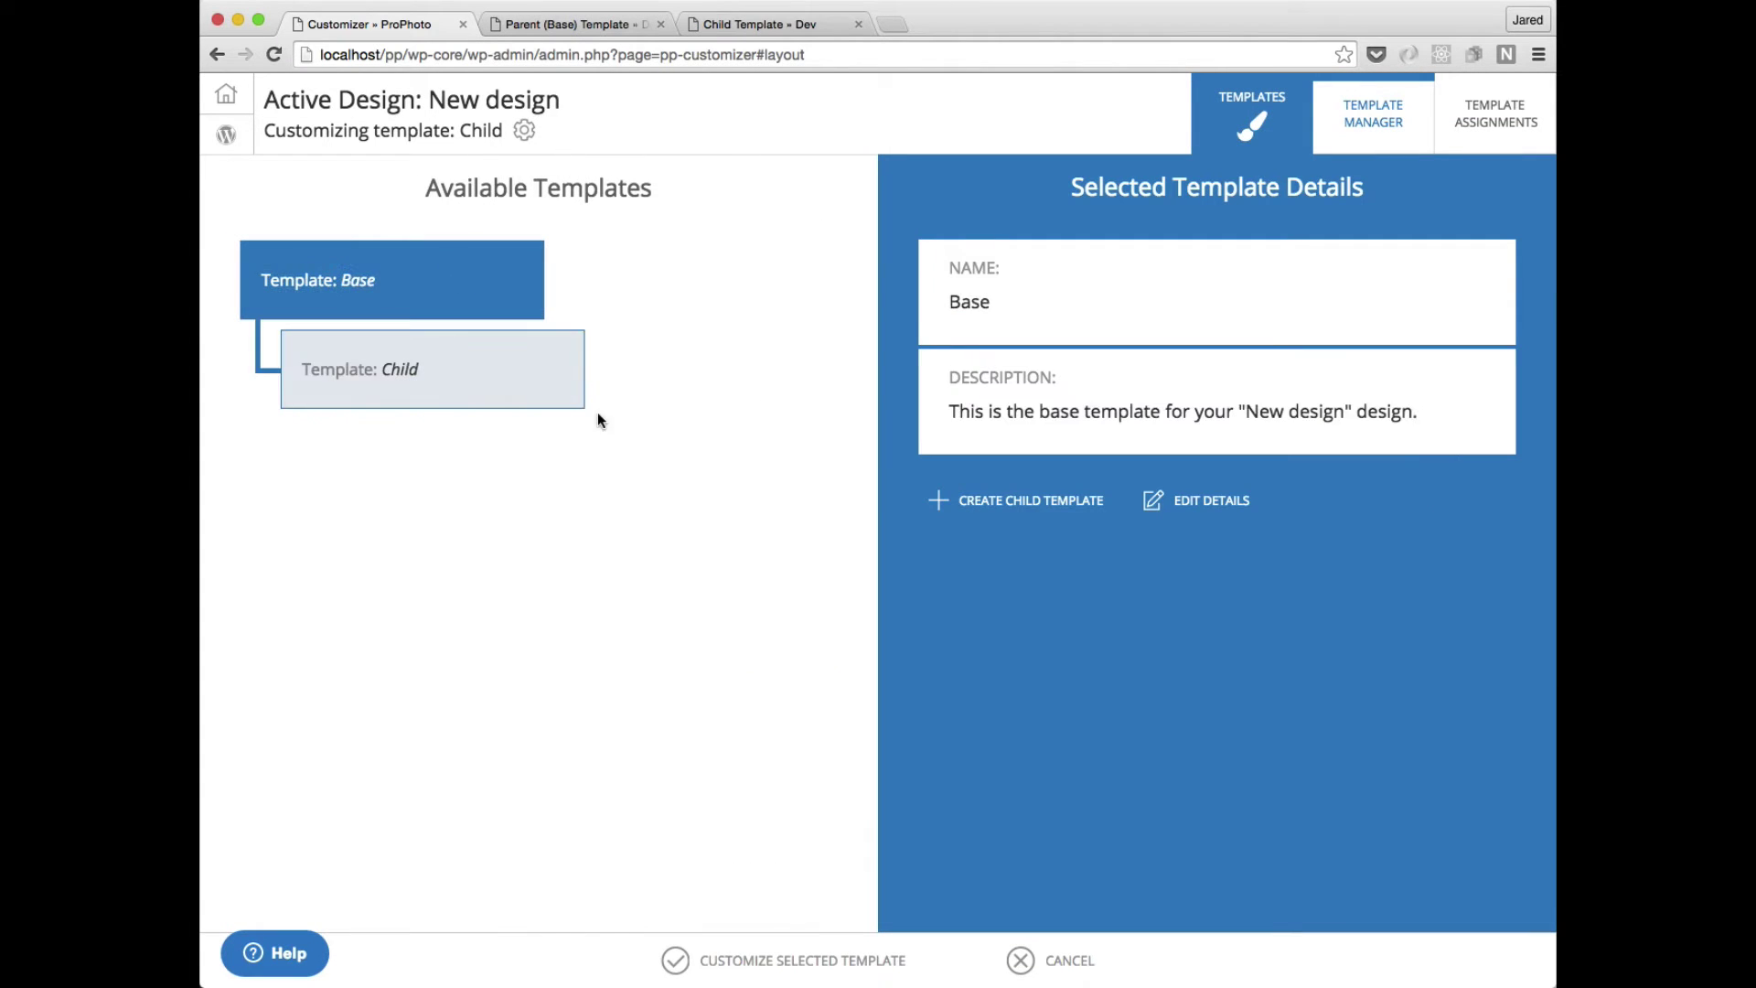
click(780, 965)
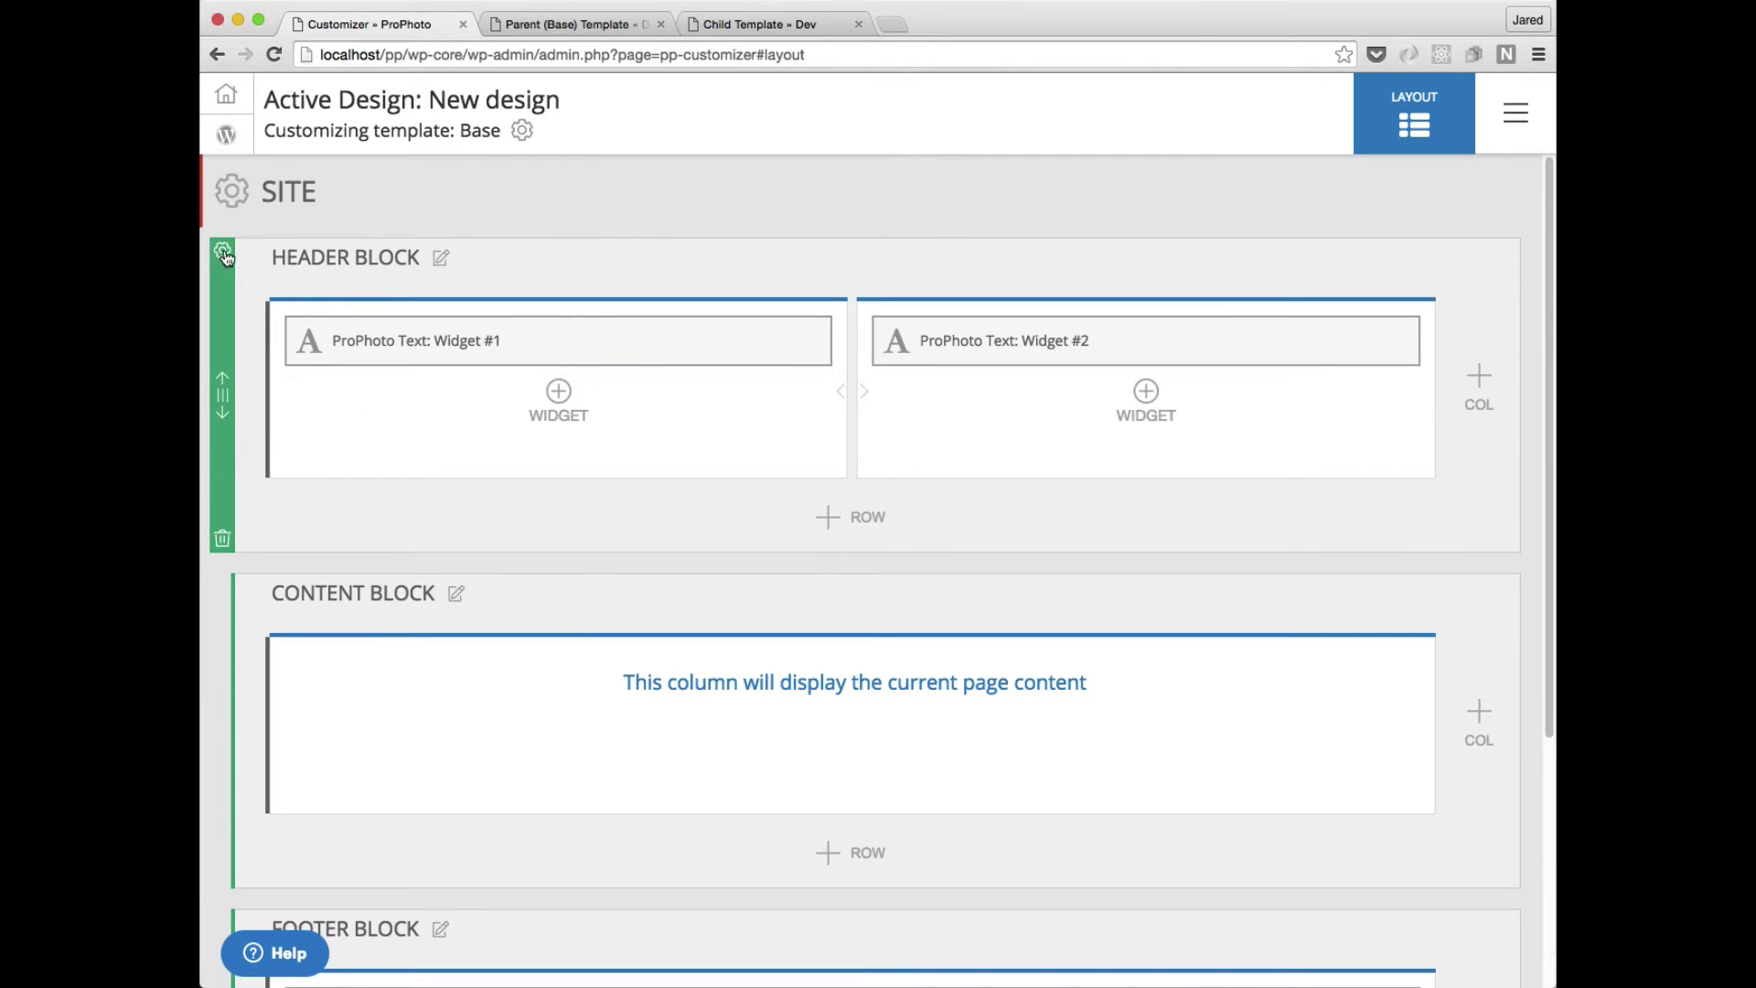
Set the Base template's header block background color to pale yellow #FFFCD1 and save the layout appearance.
click(219, 248)
scroll(582, 639, down, 3)
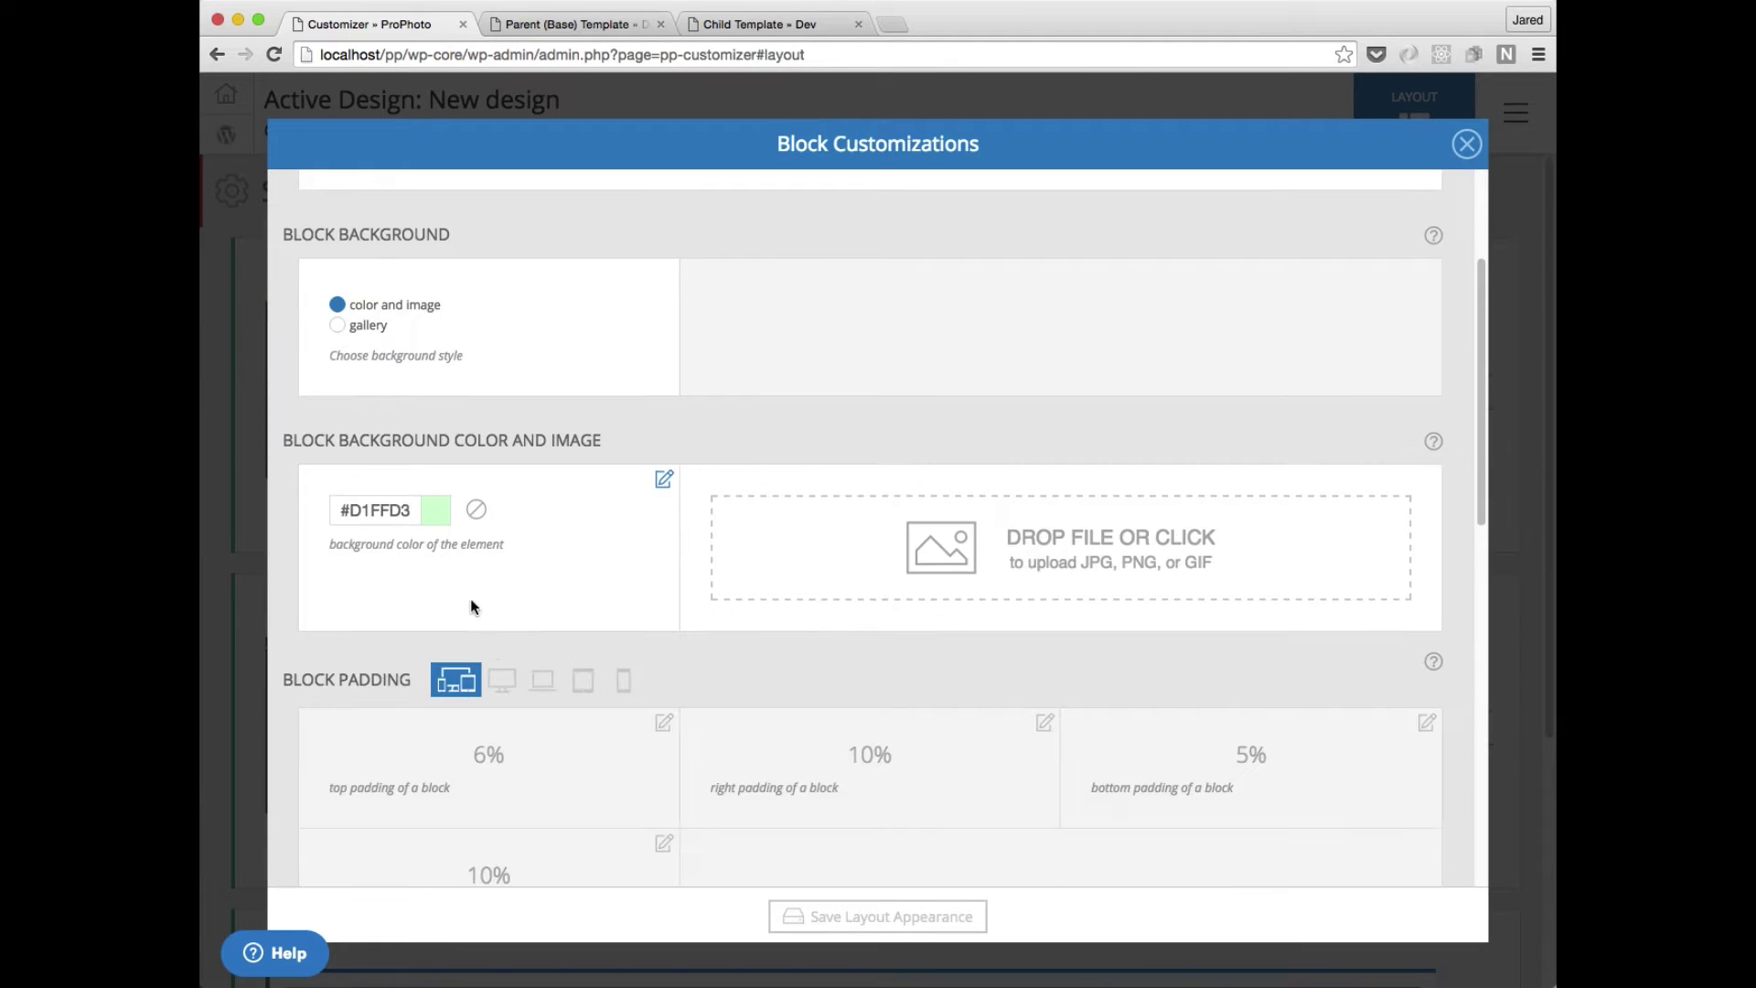
click(439, 527)
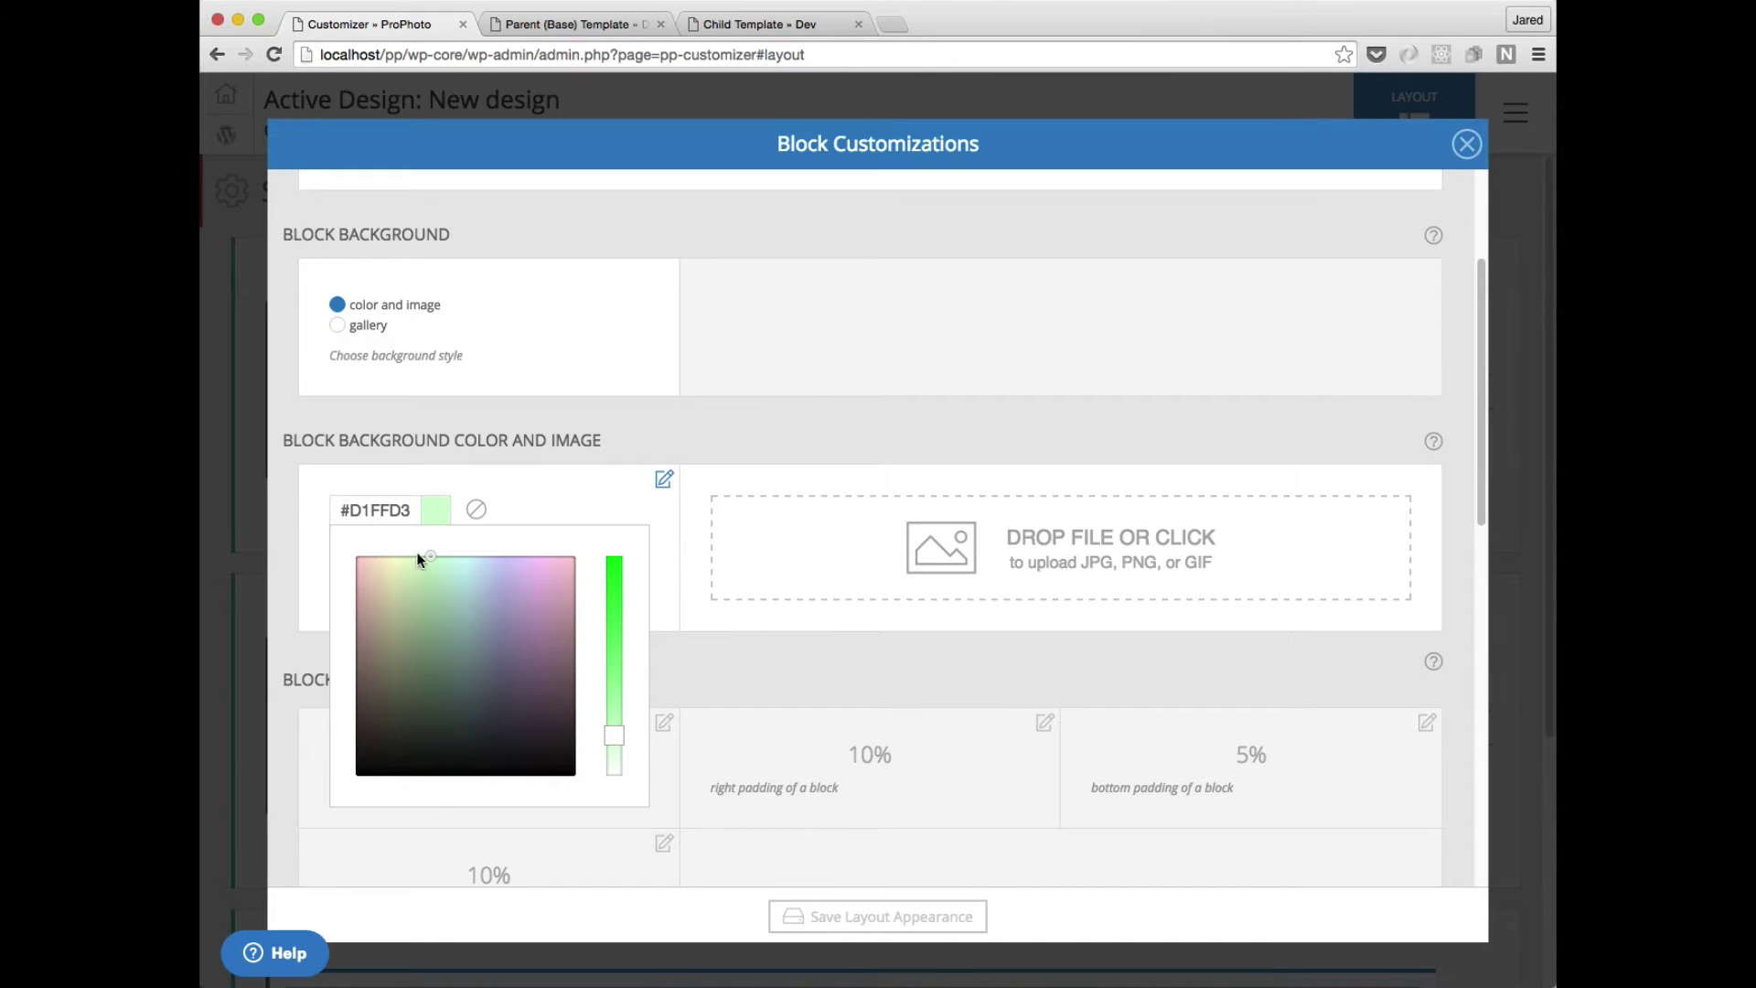
drag(433, 558, 392, 555)
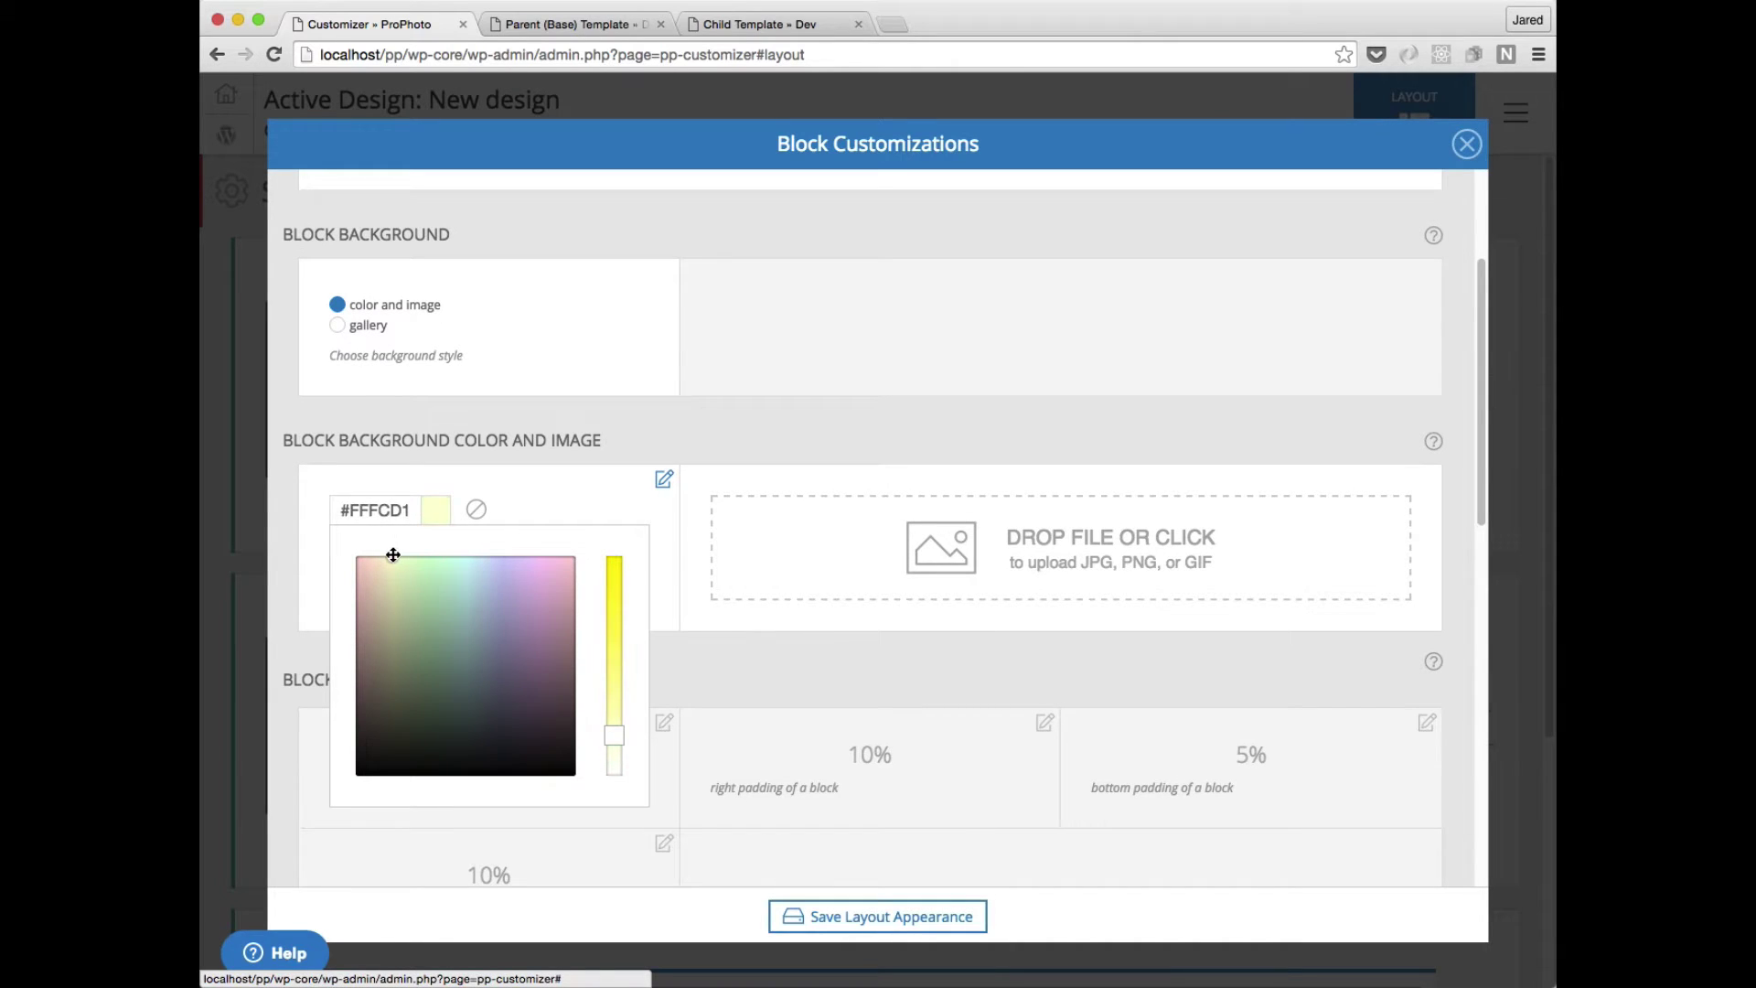
click(878, 915)
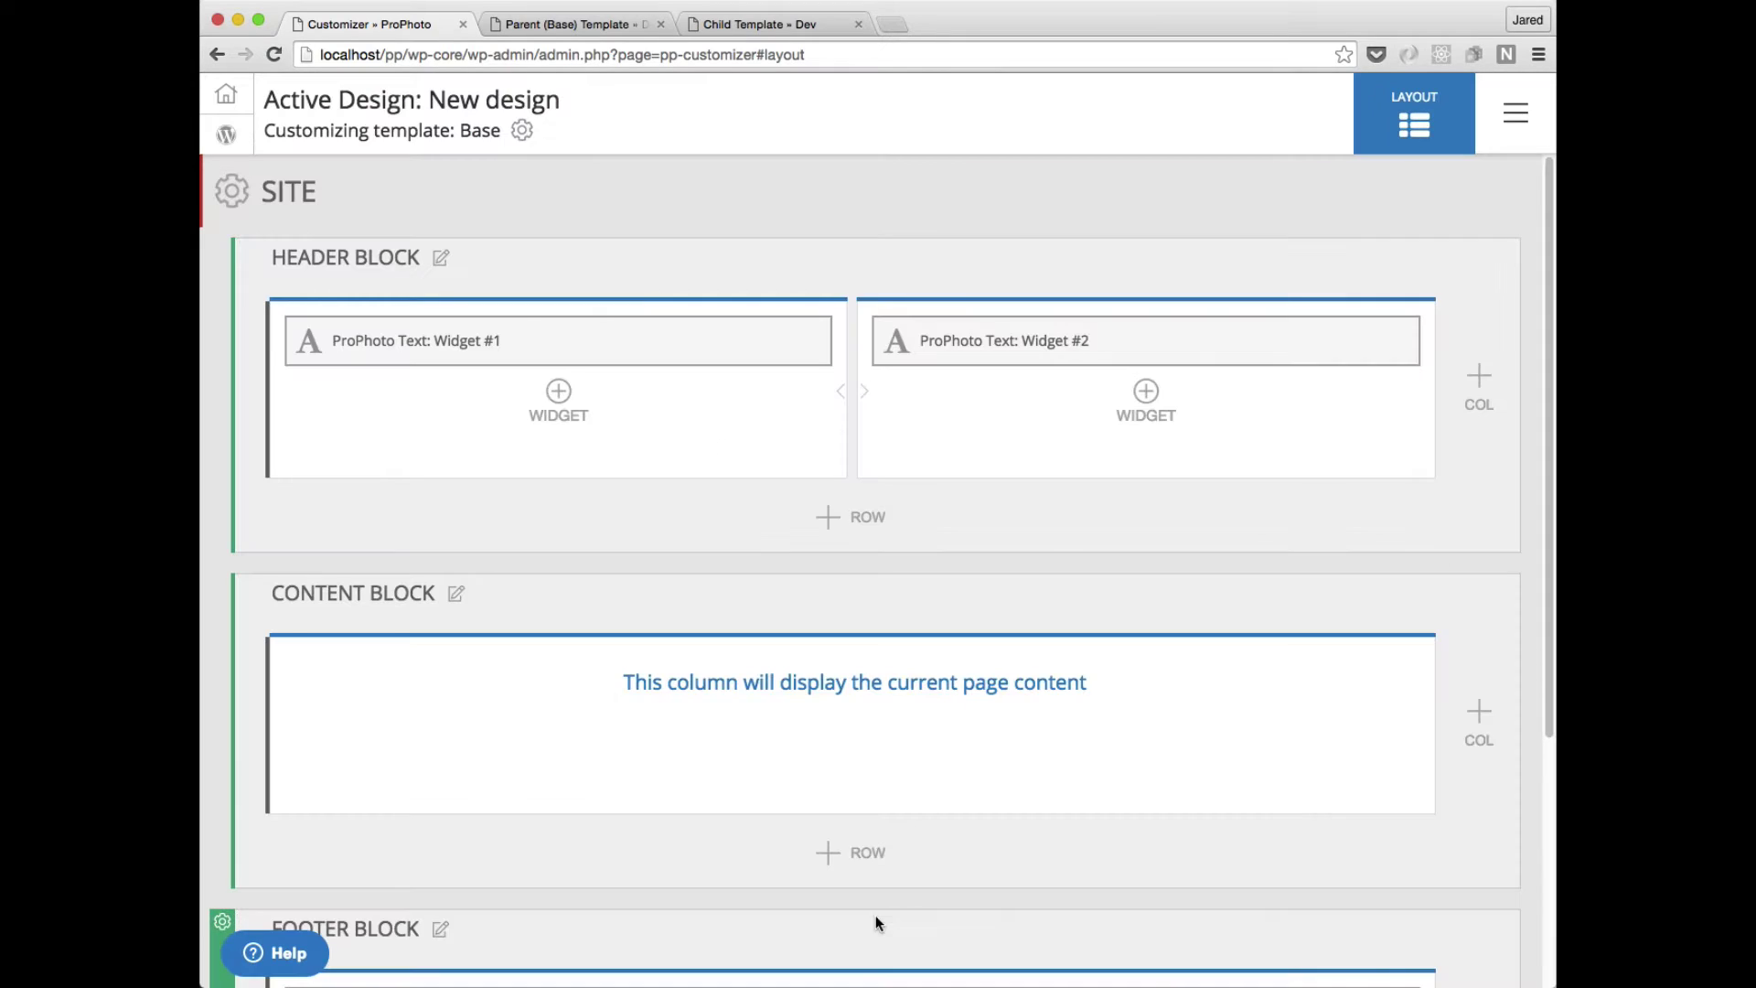
Reload the live Parent (Base) Template and Child Template pages and compare their header block background colors.
click(543, 26)
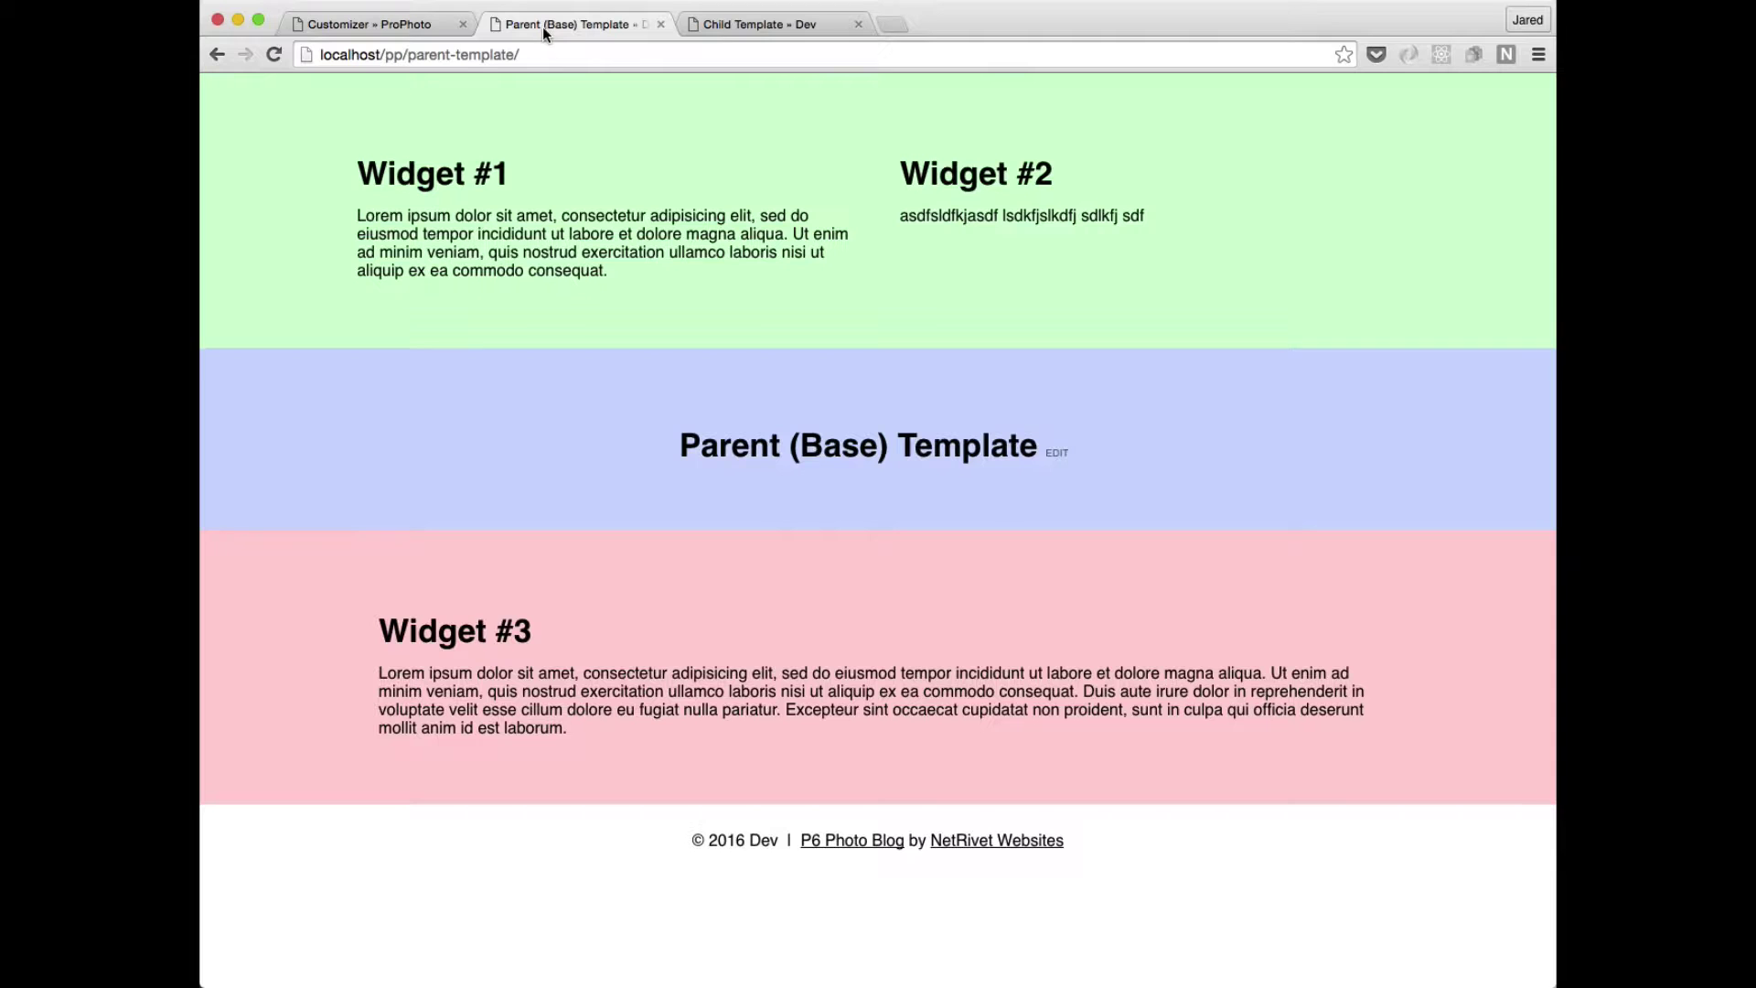
click(282, 51)
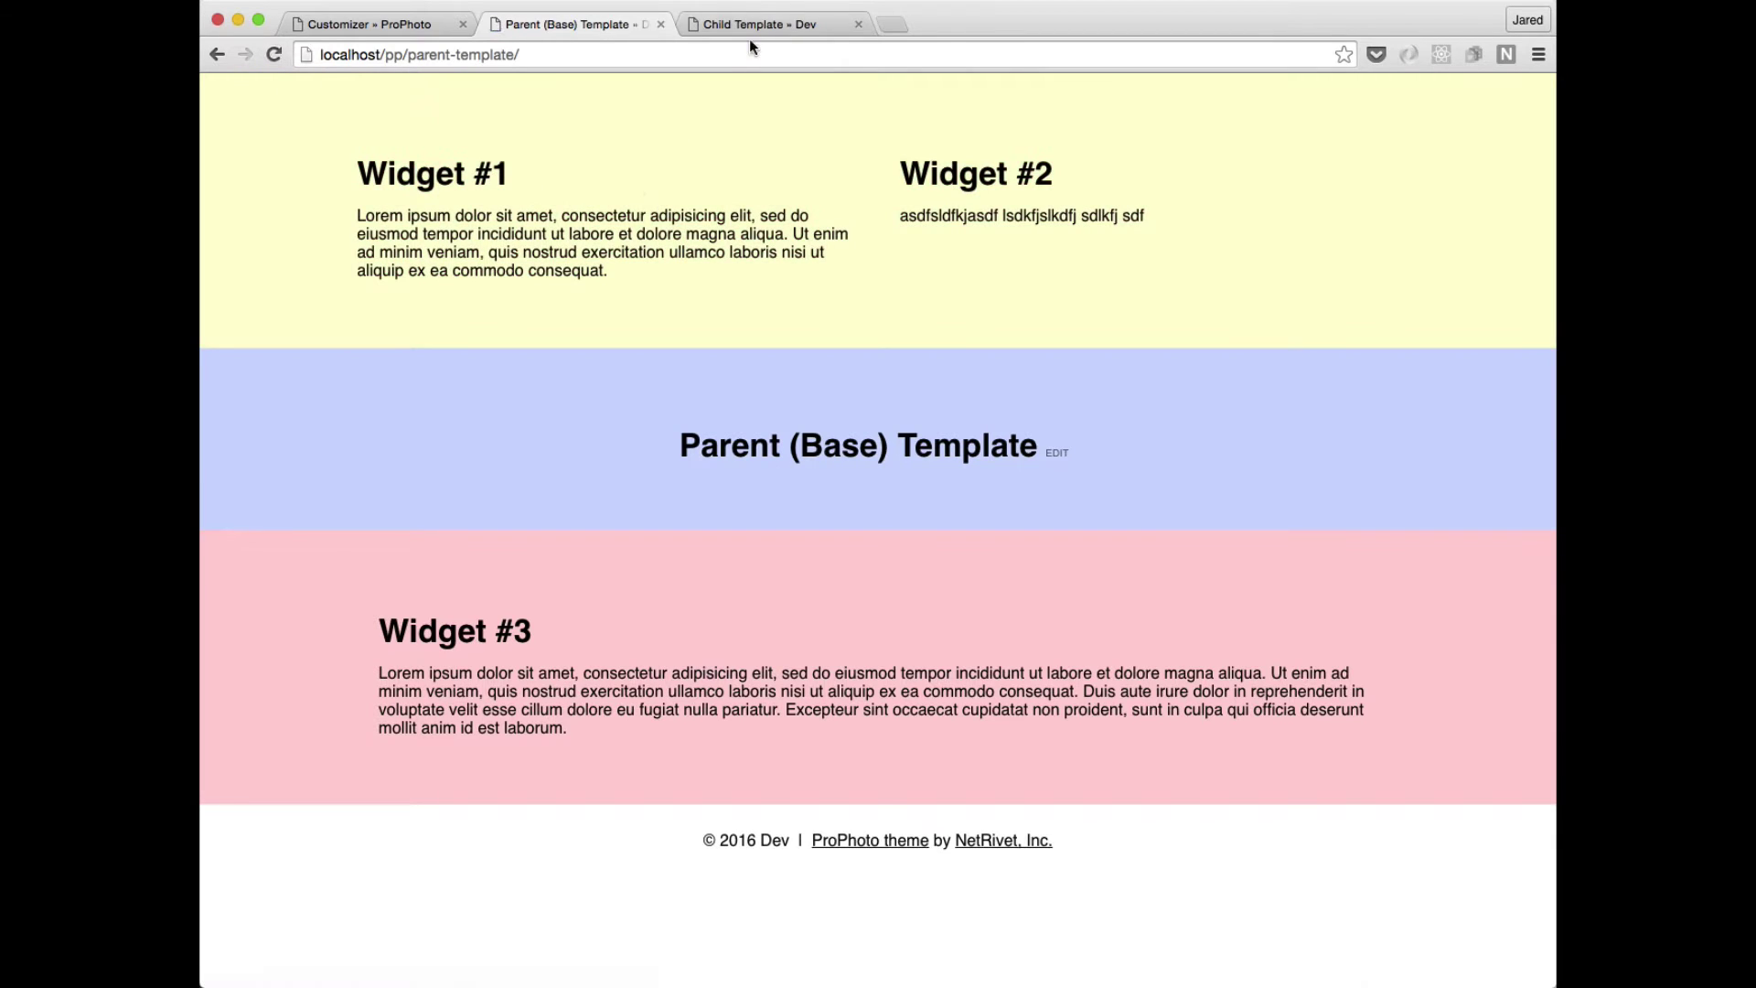
click(754, 31)
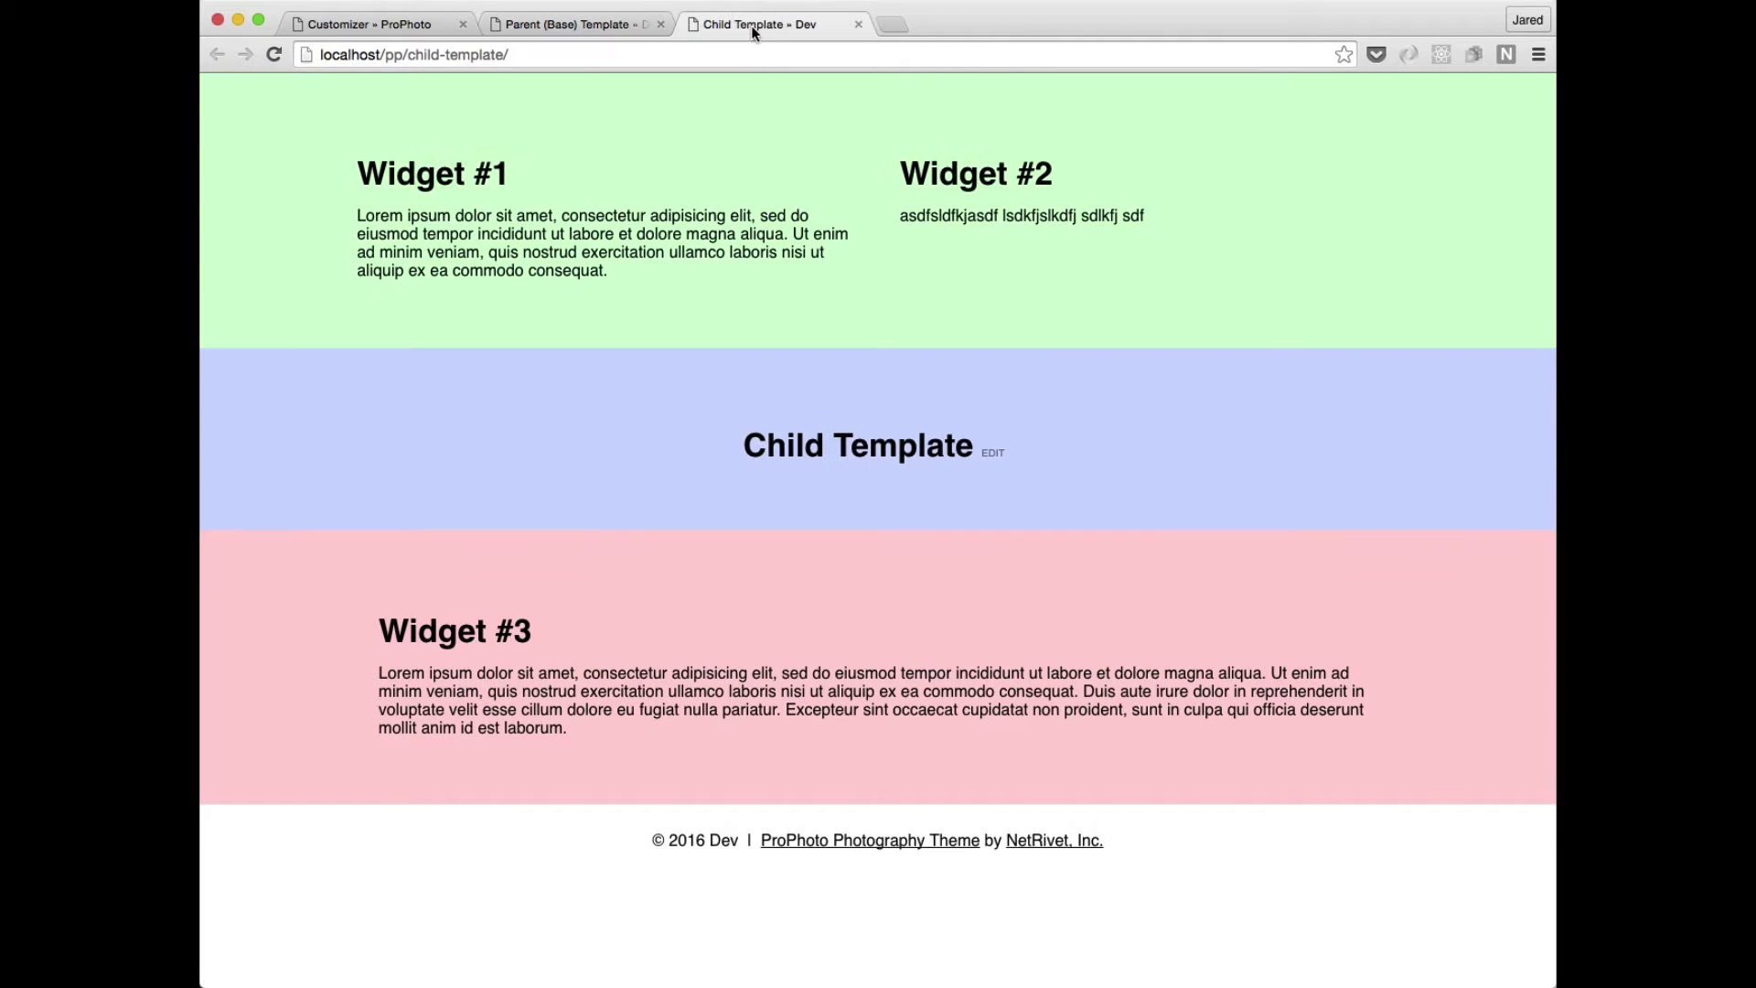
click(273, 54)
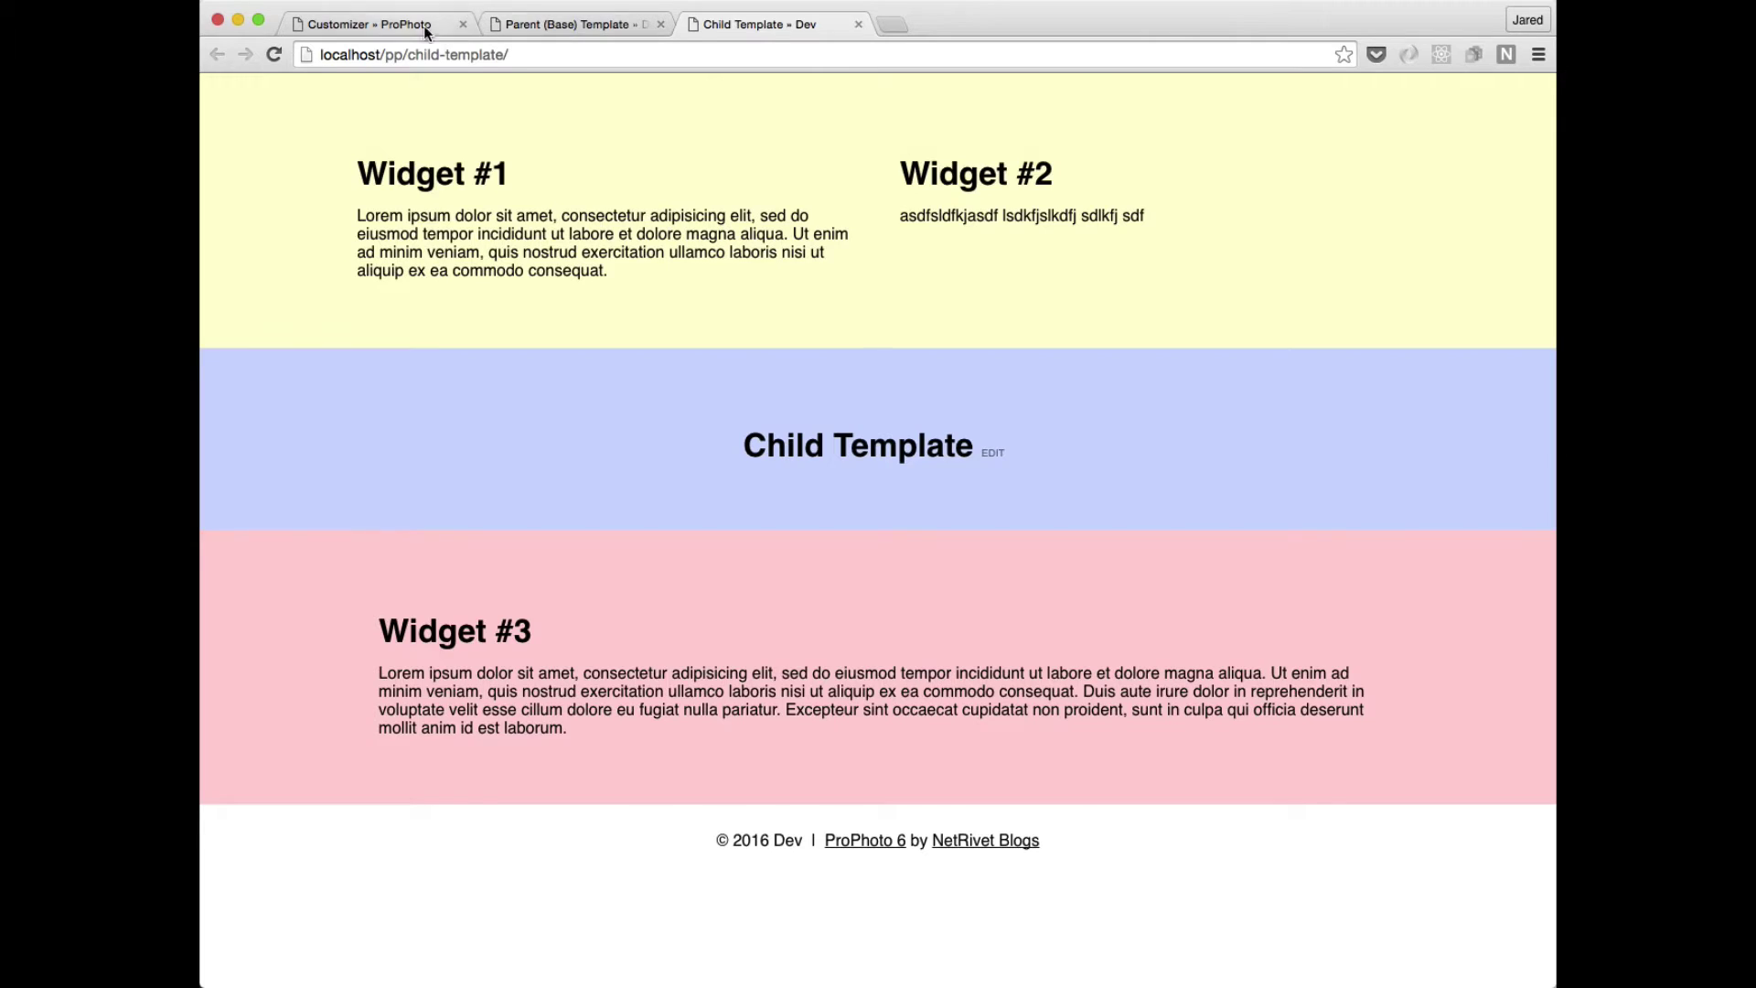
Return to the customizer and switch to customizing the Child template.
click(399, 25)
click(523, 130)
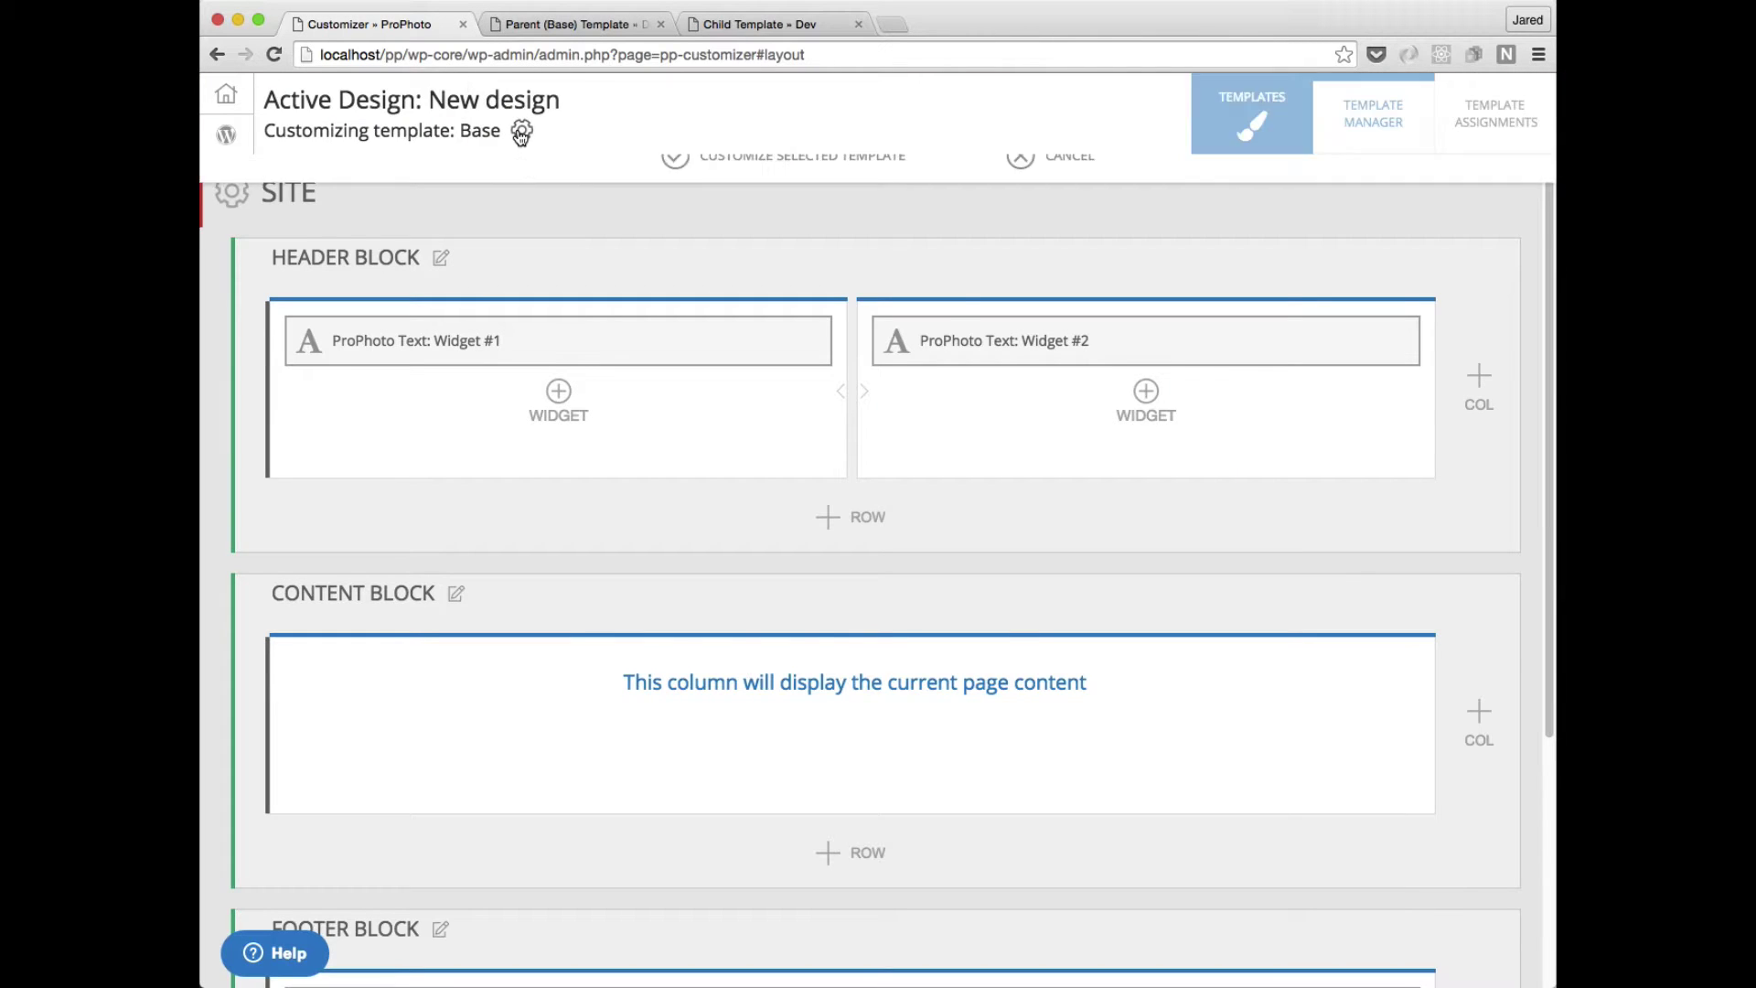
click(501, 375)
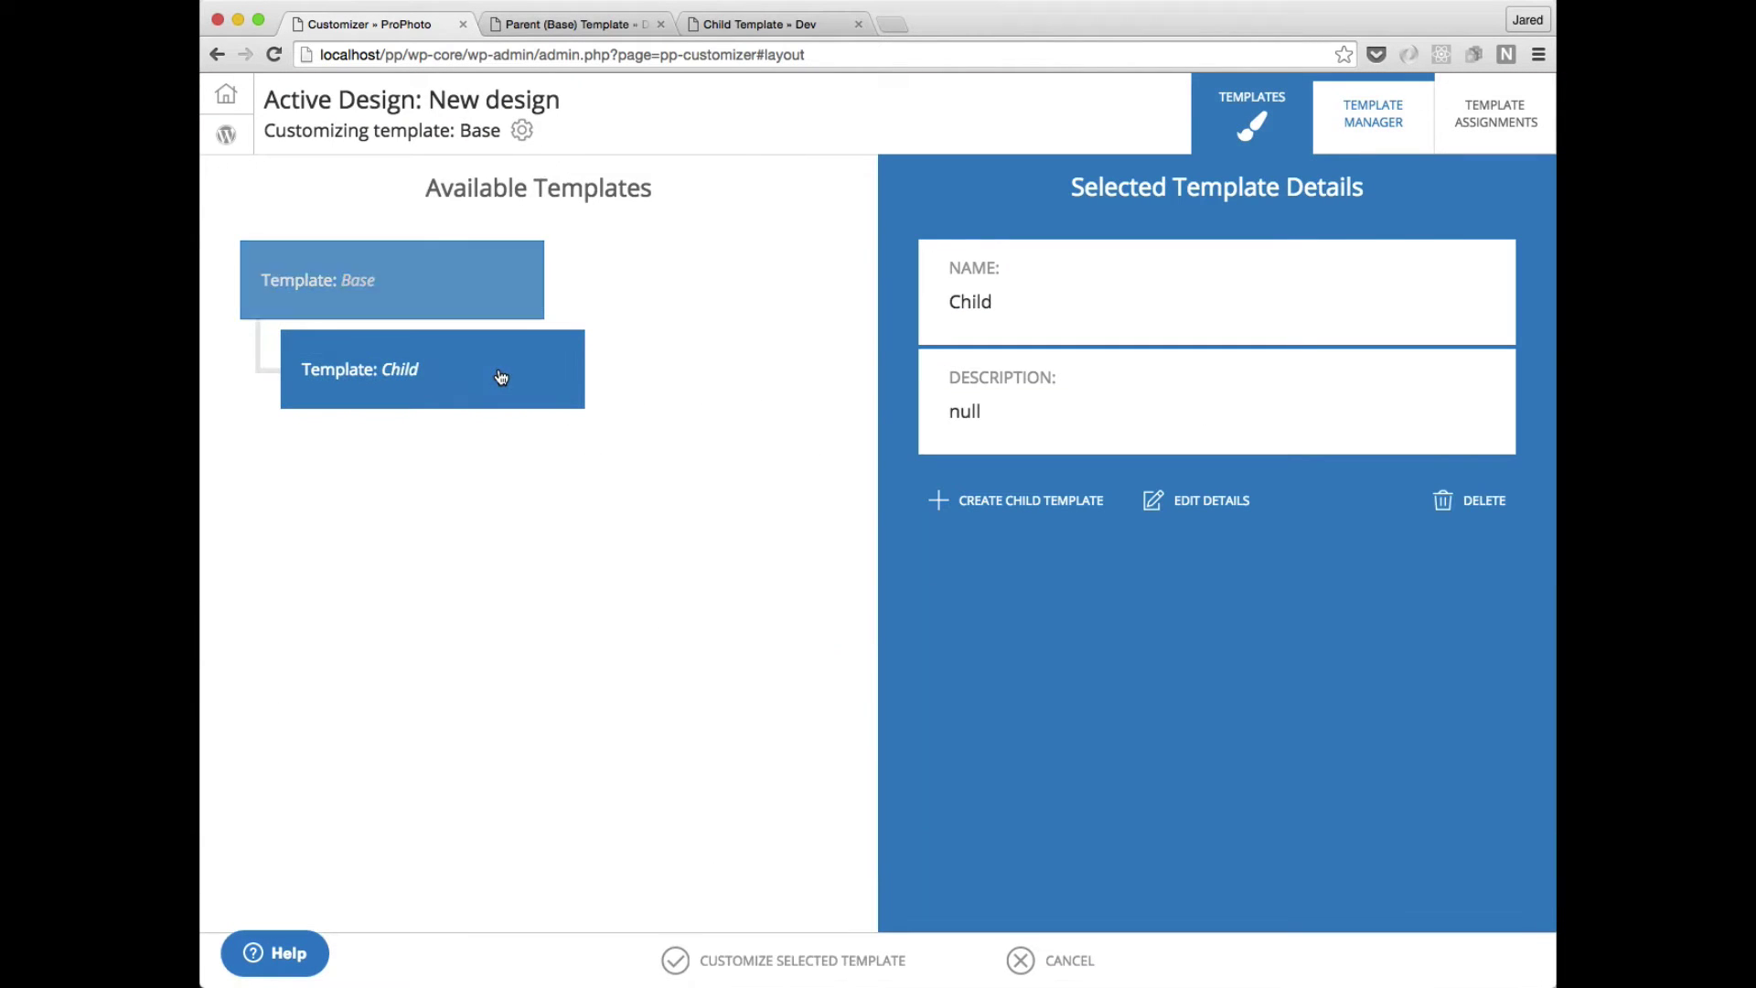
click(821, 962)
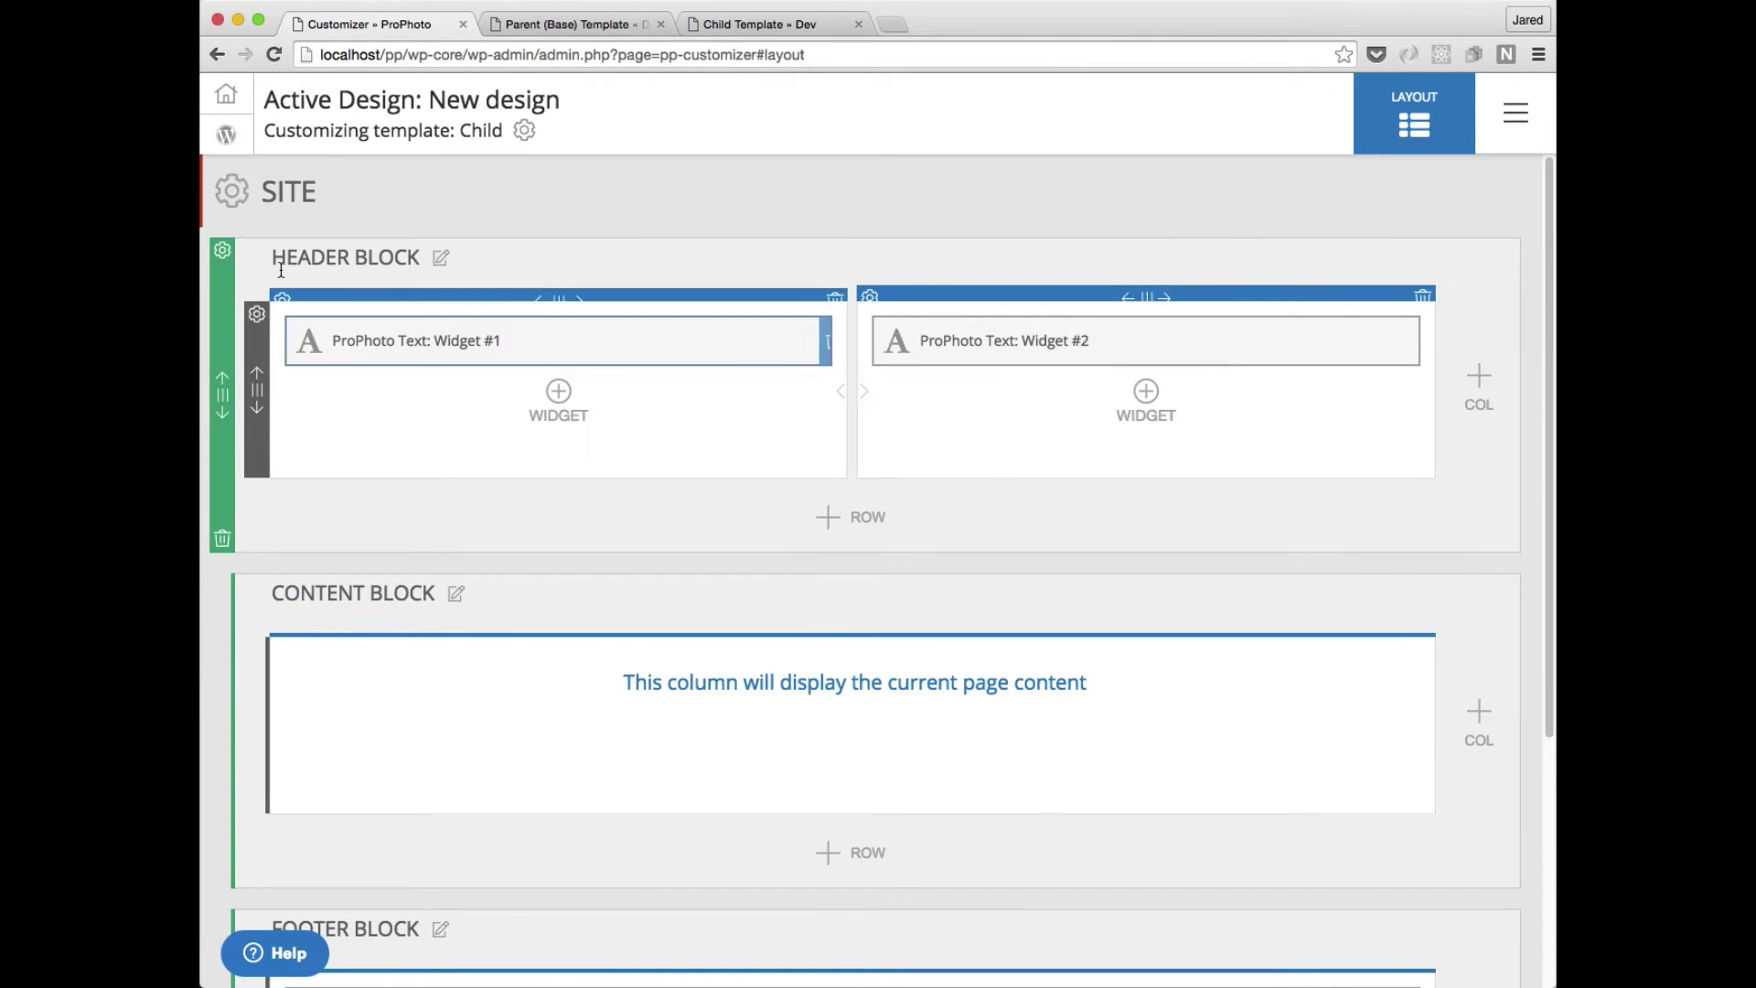
Set the Child template's header block background color to red #FF6870 and save the layout appearance.
click(234, 258)
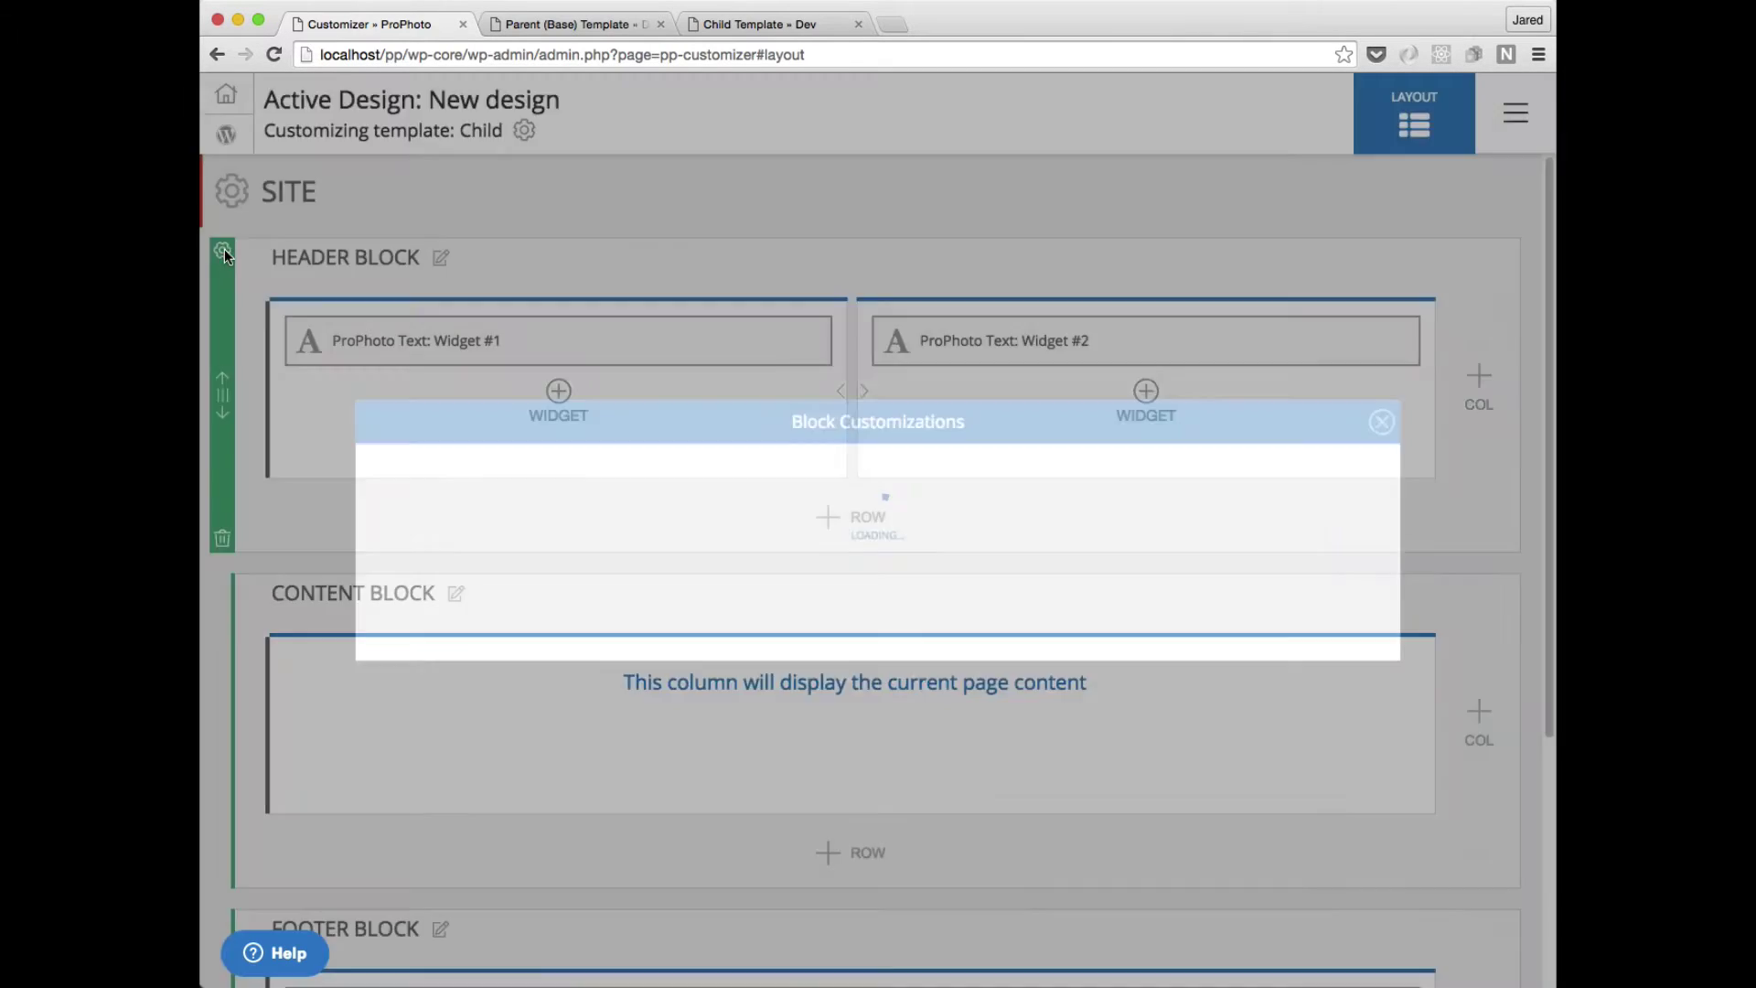
scroll(587, 585, down, 2)
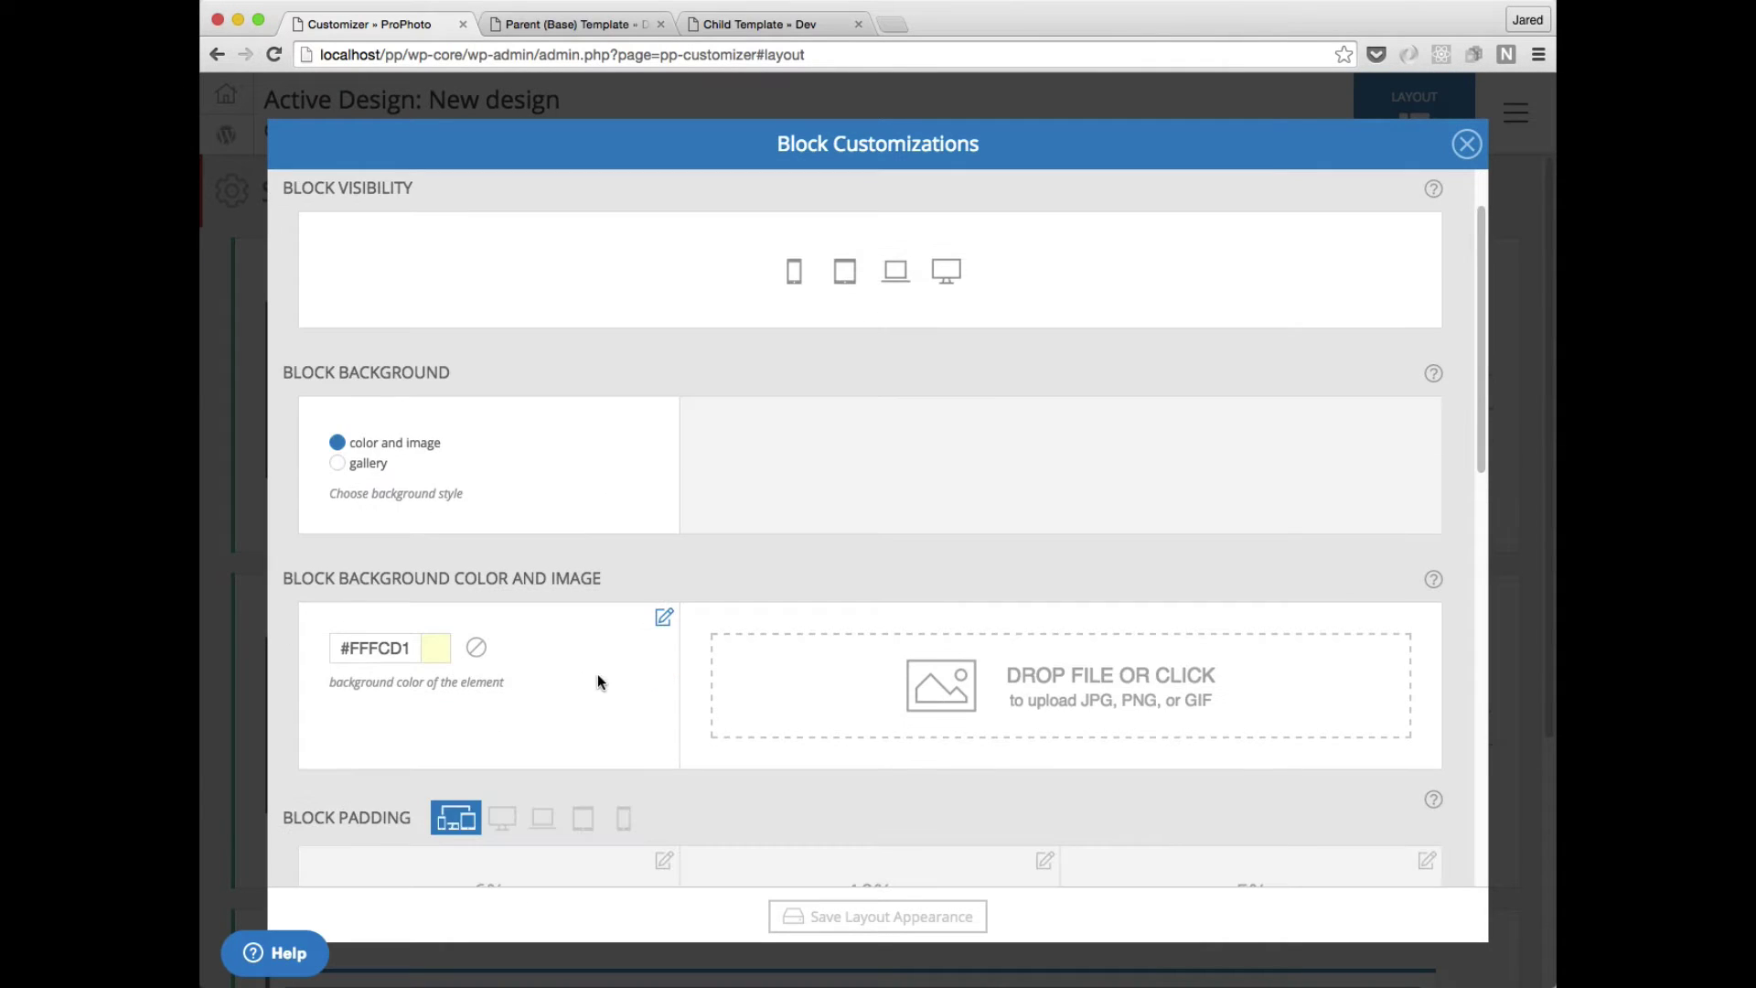
scroll(566, 659, down, 2)
click(436, 584)
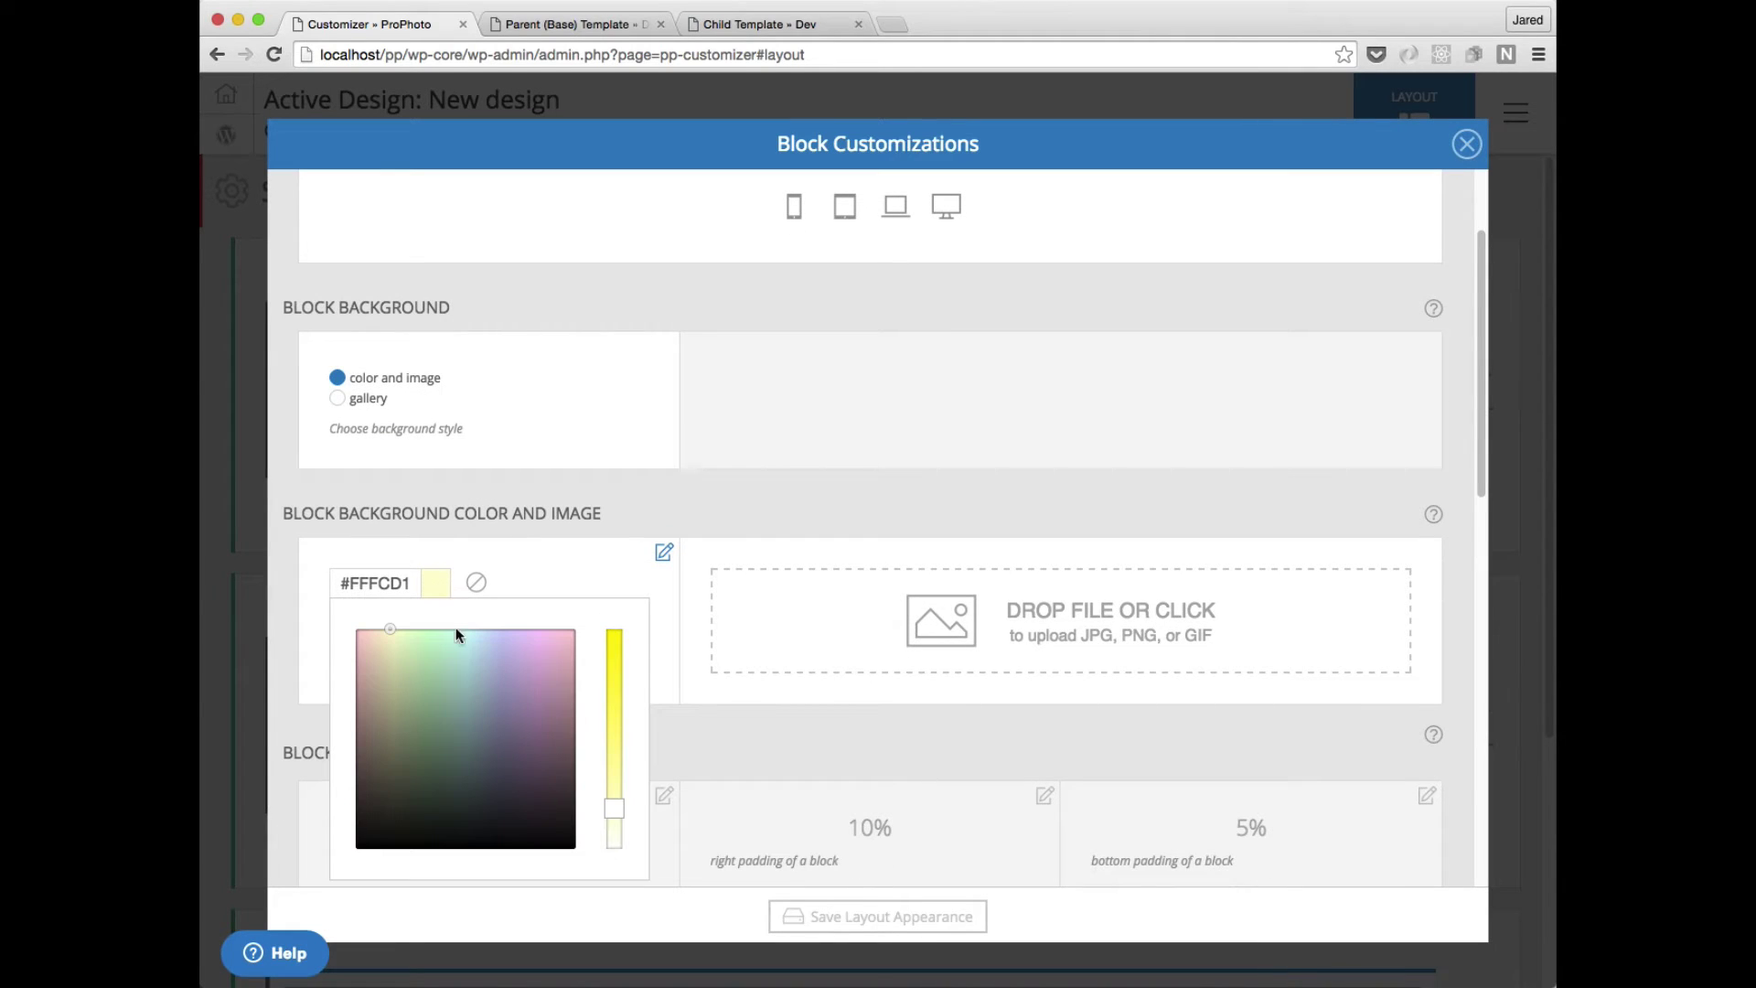
drag(388, 631, 573, 630)
click(611, 726)
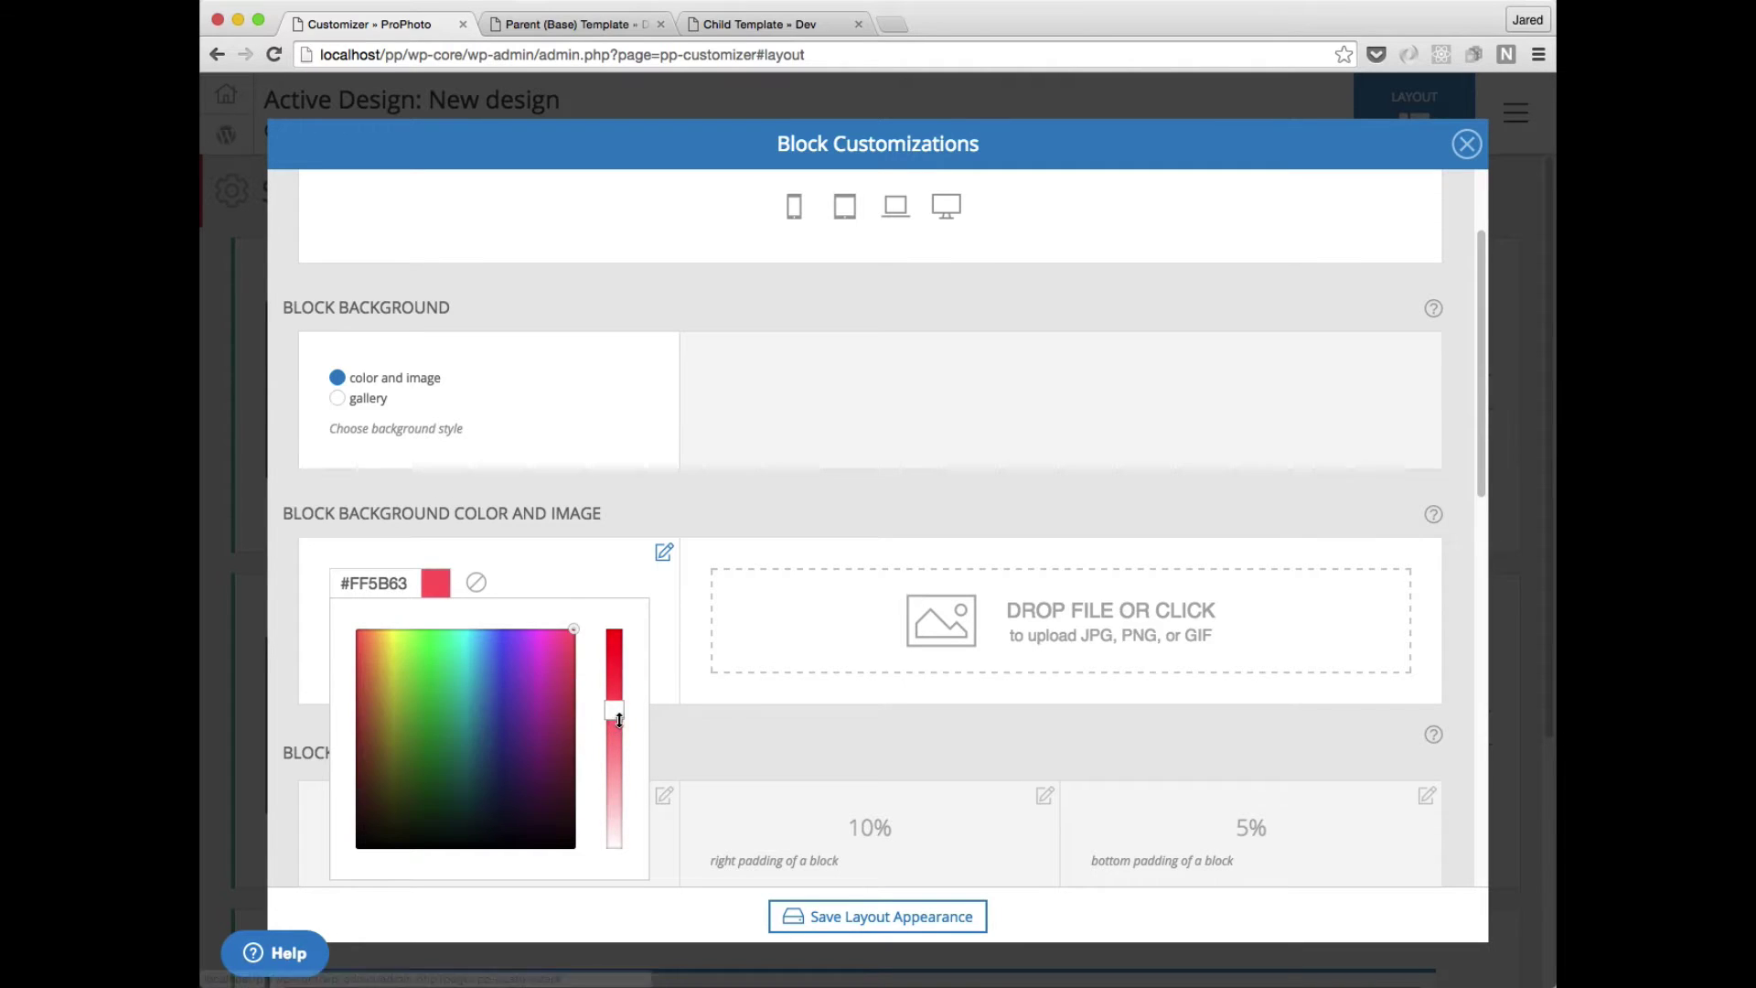
click(859, 921)
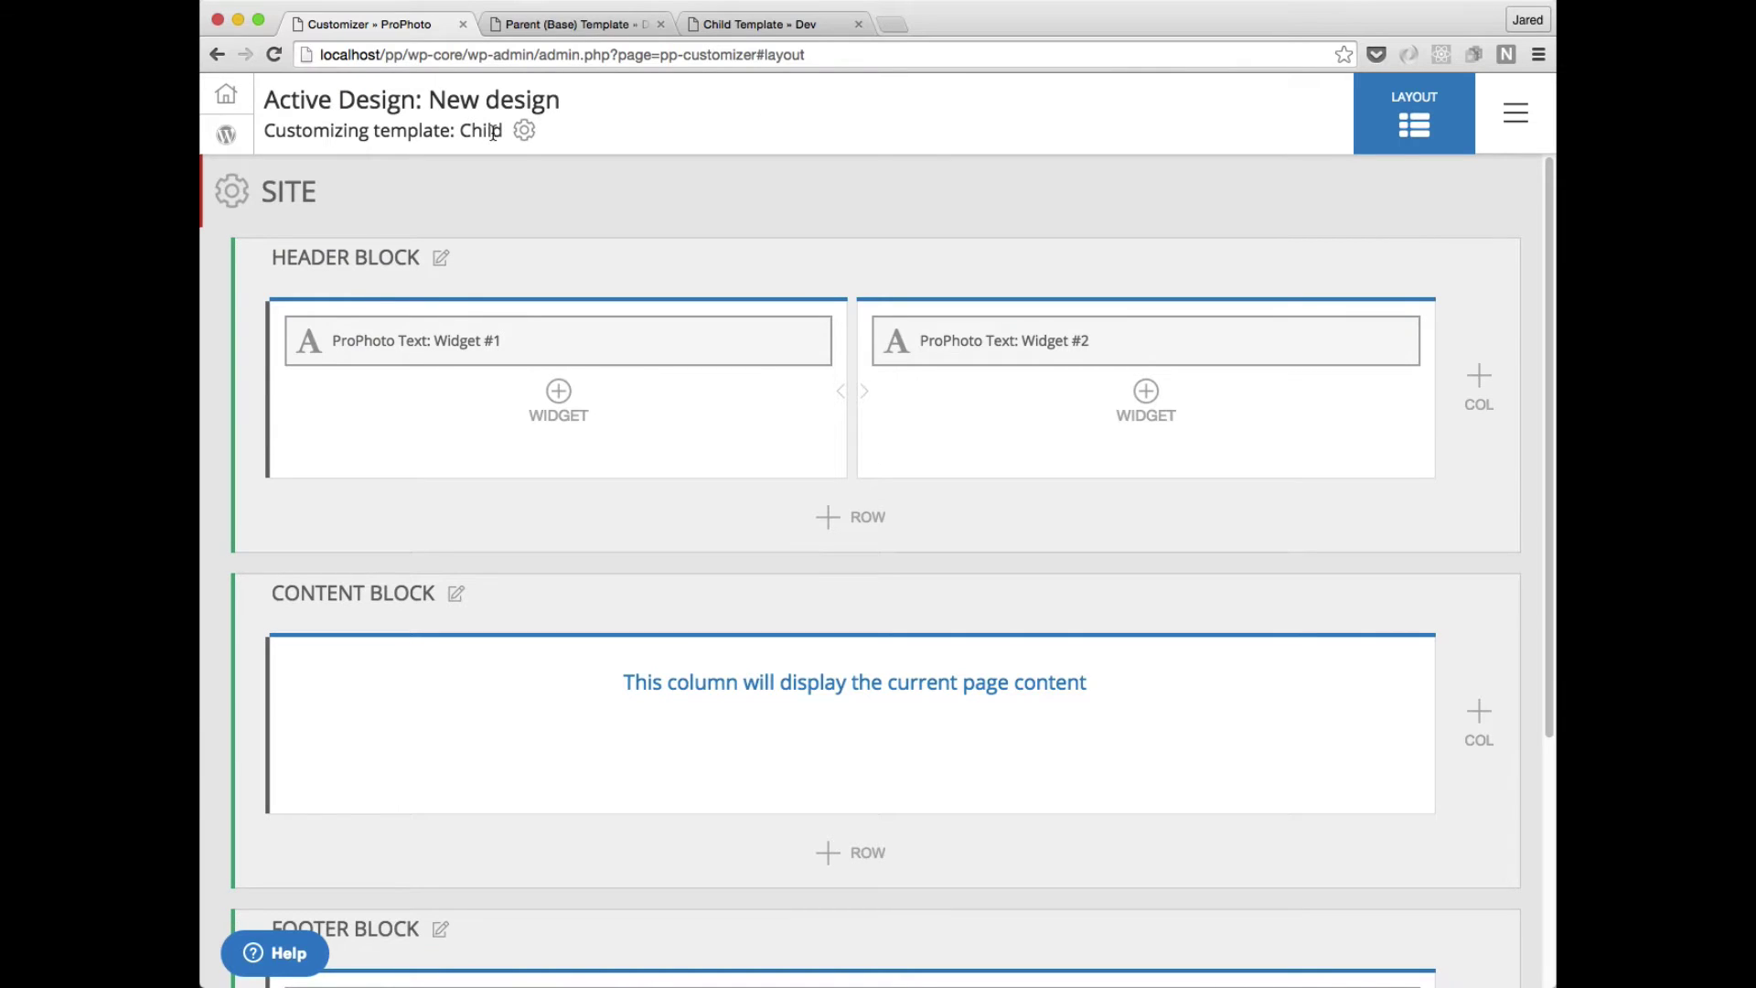
Reload the live Child Template page and the Parent (Base) Template page to check each header block's color.
click(723, 28)
key(super+r)
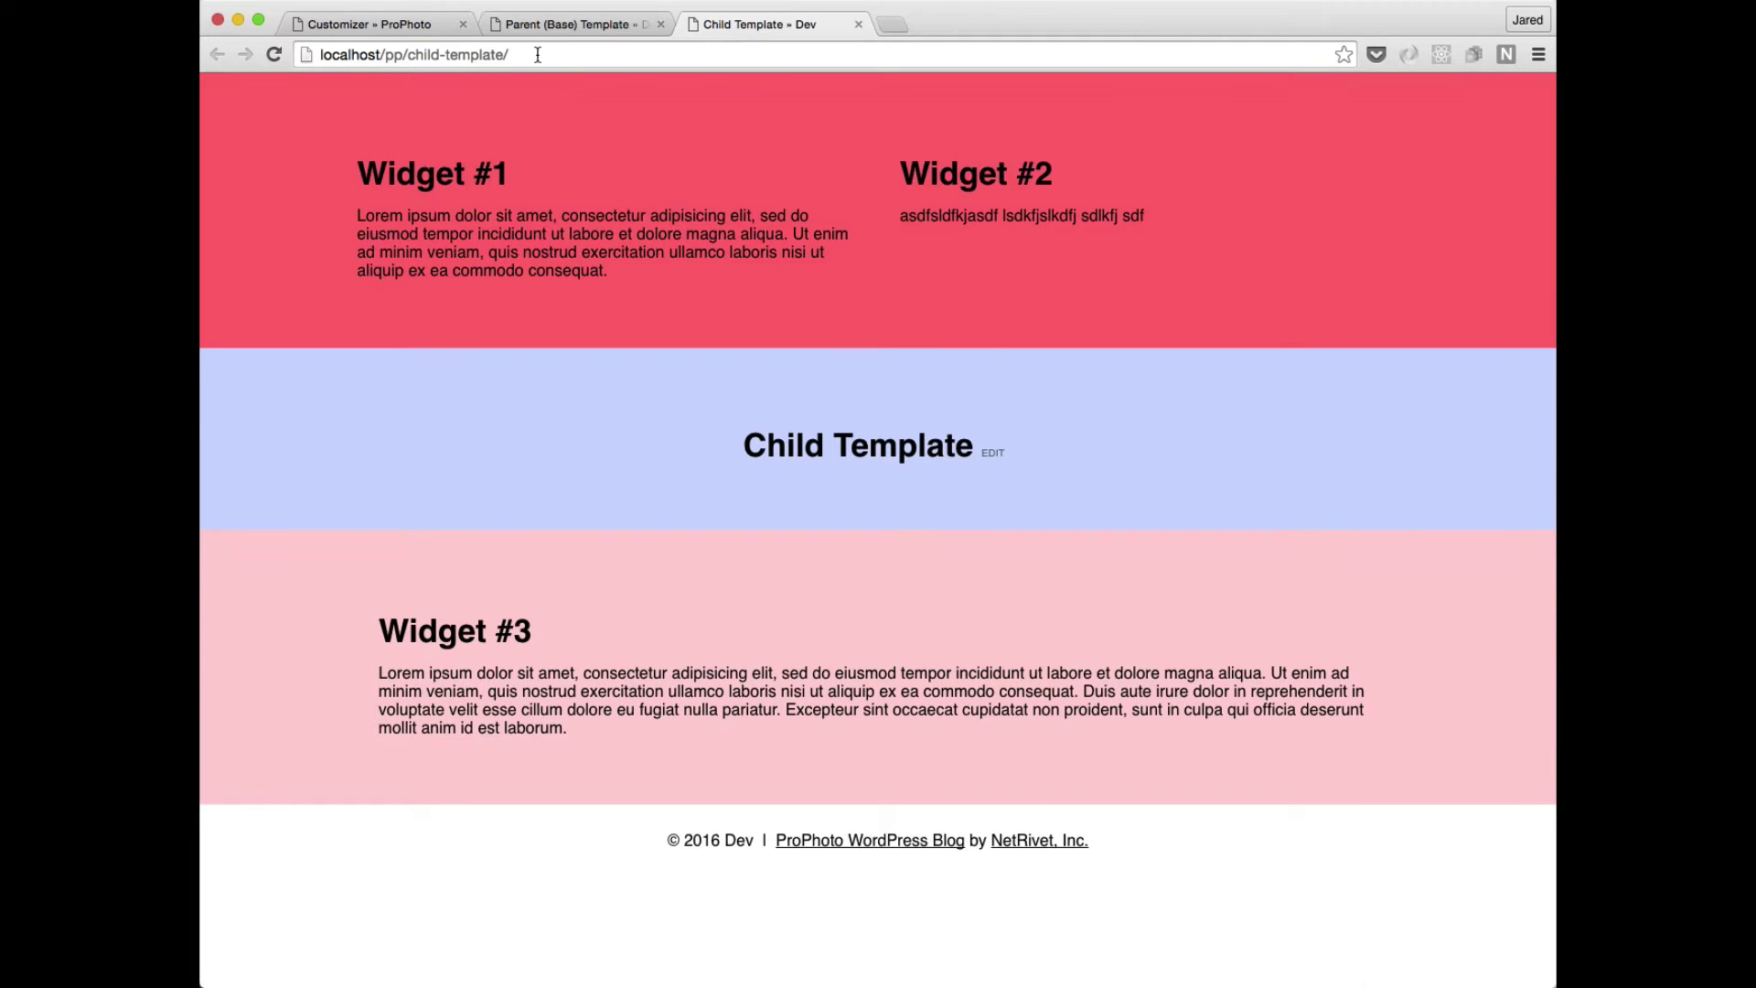
click(622, 25)
key(super+r)
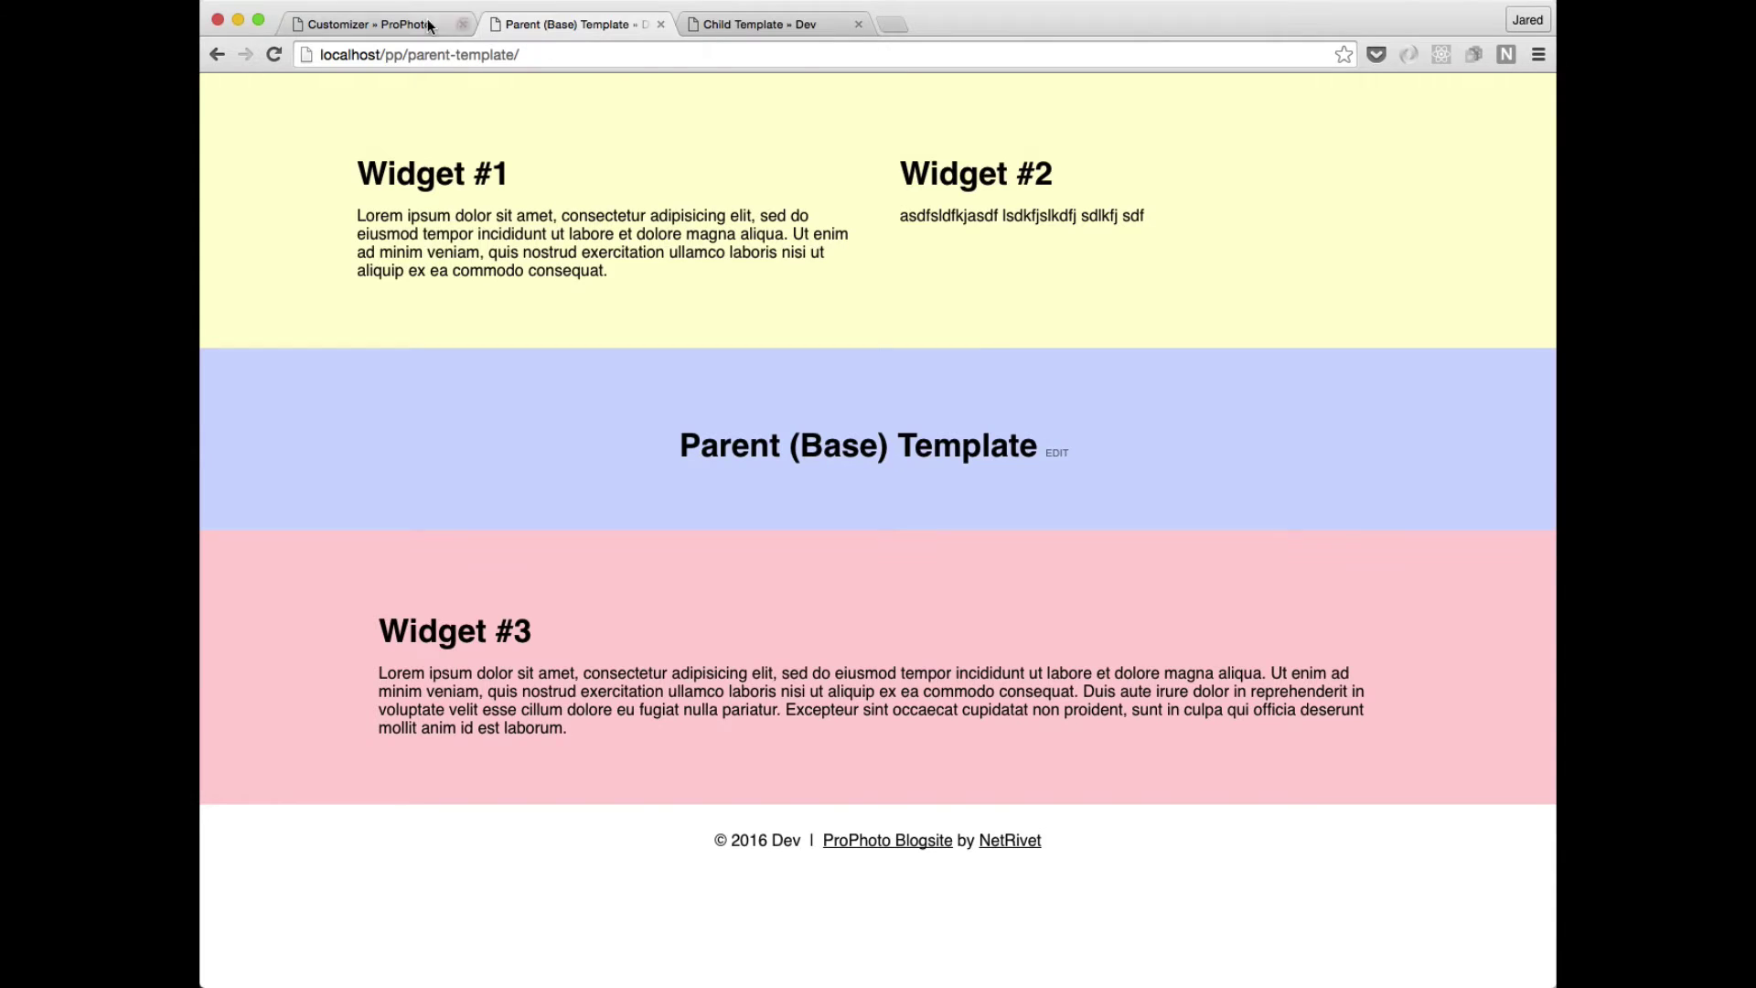
Reopen the Child template's header block customizations and compare the background color setting with both live pages.
click(370, 25)
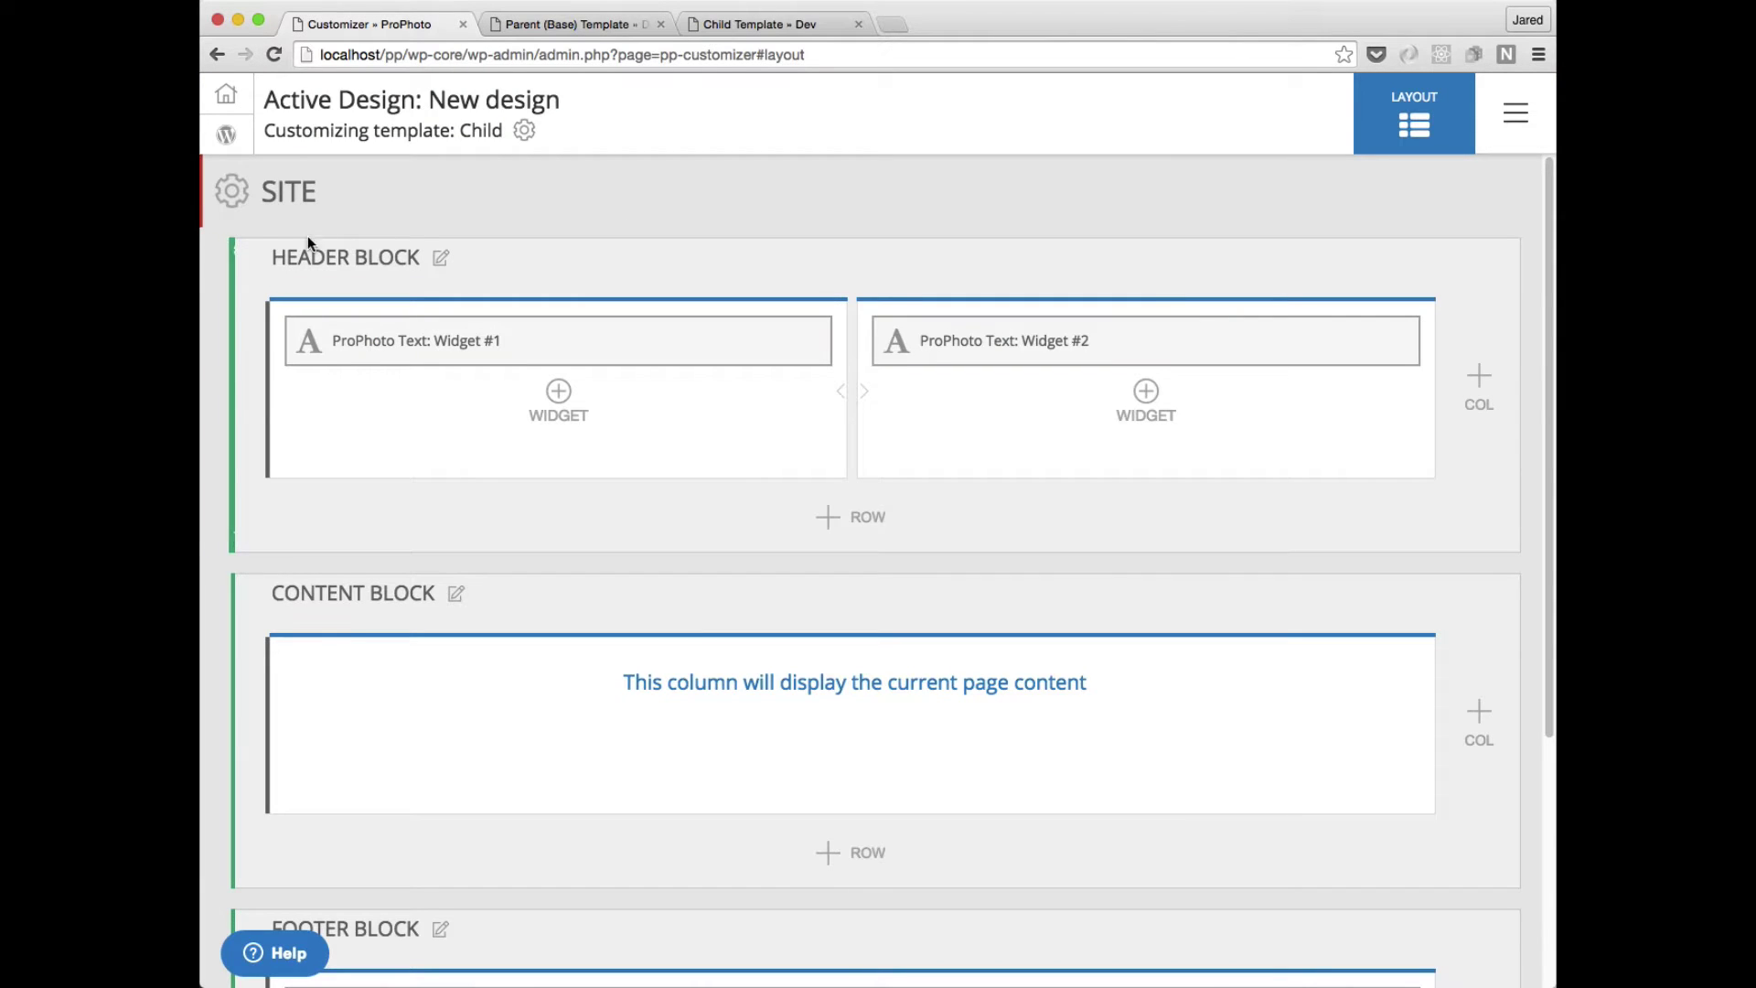
mouse_move(231, 258)
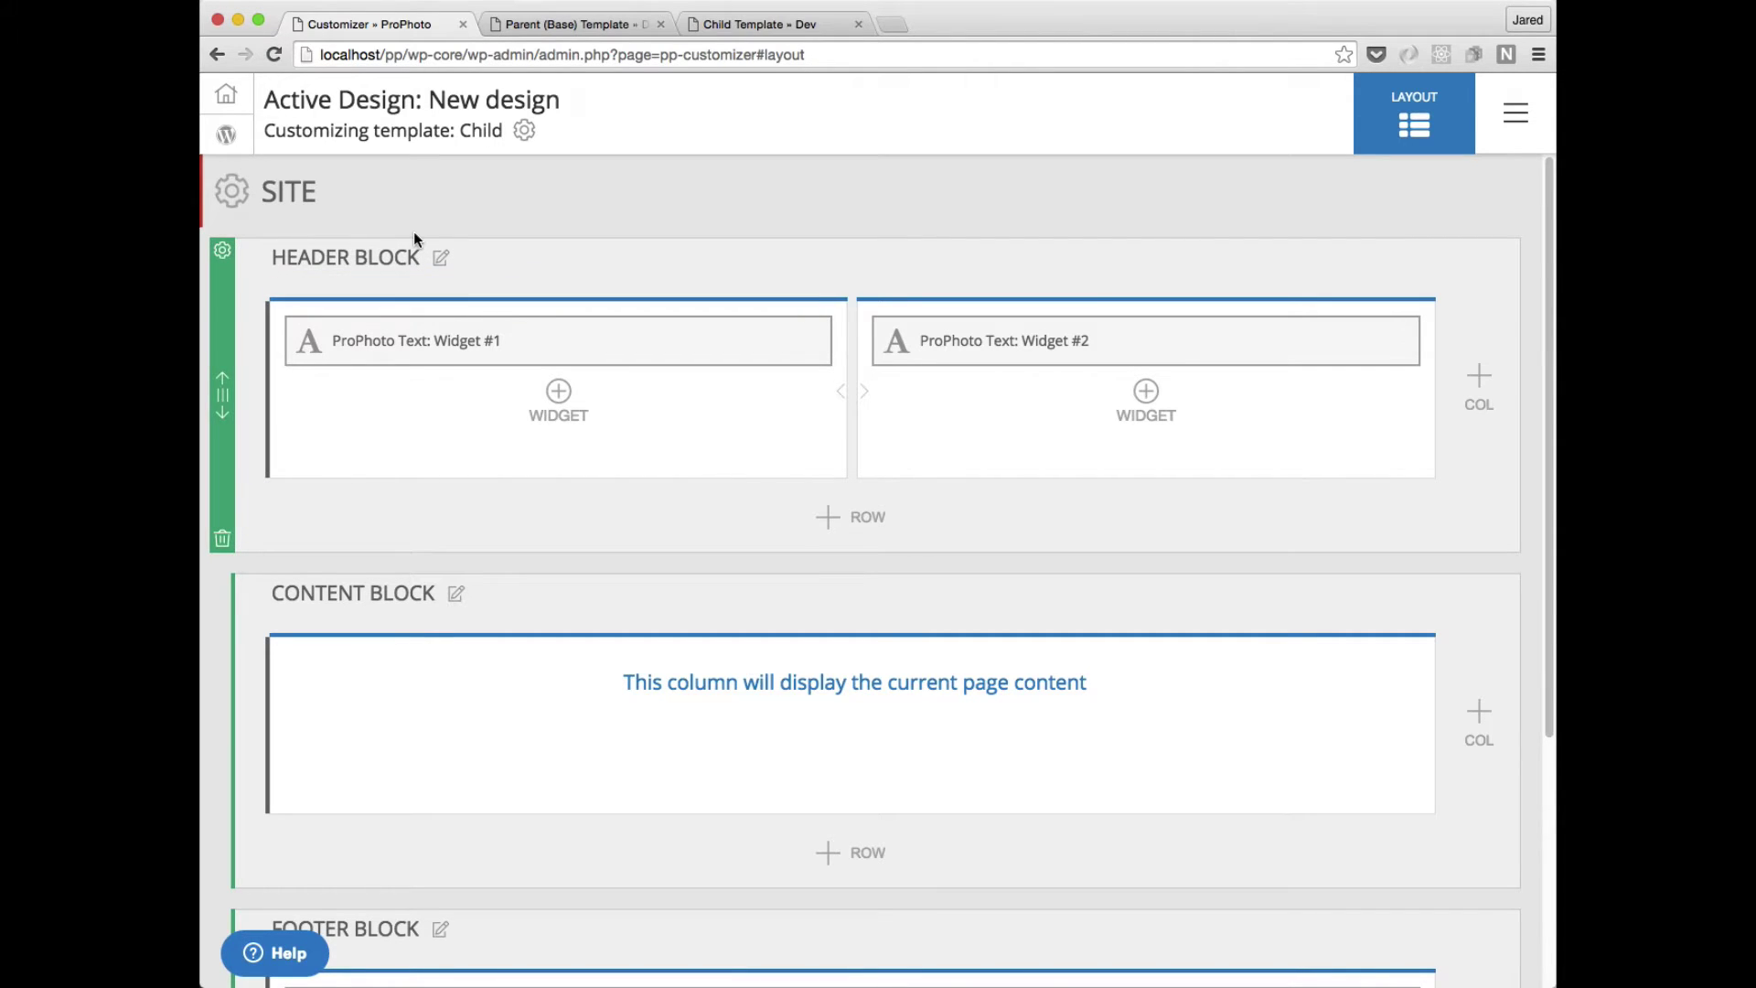
click(224, 253)
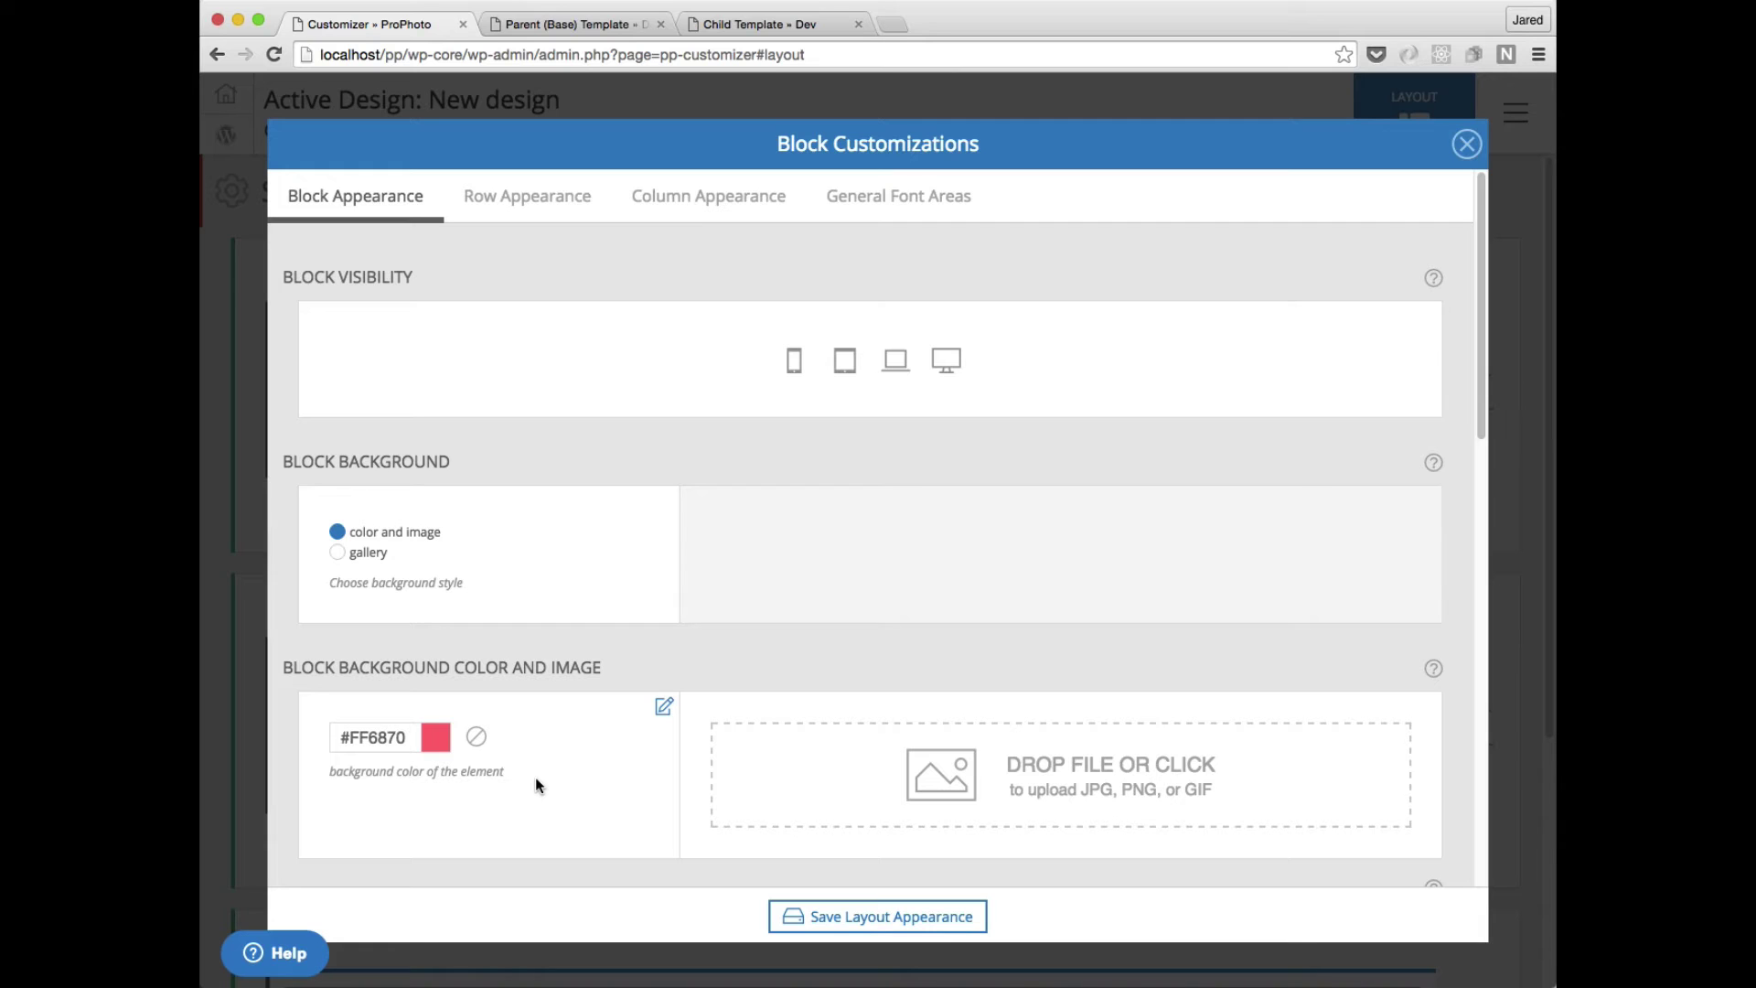
click(591, 26)
click(745, 25)
click(638, 25)
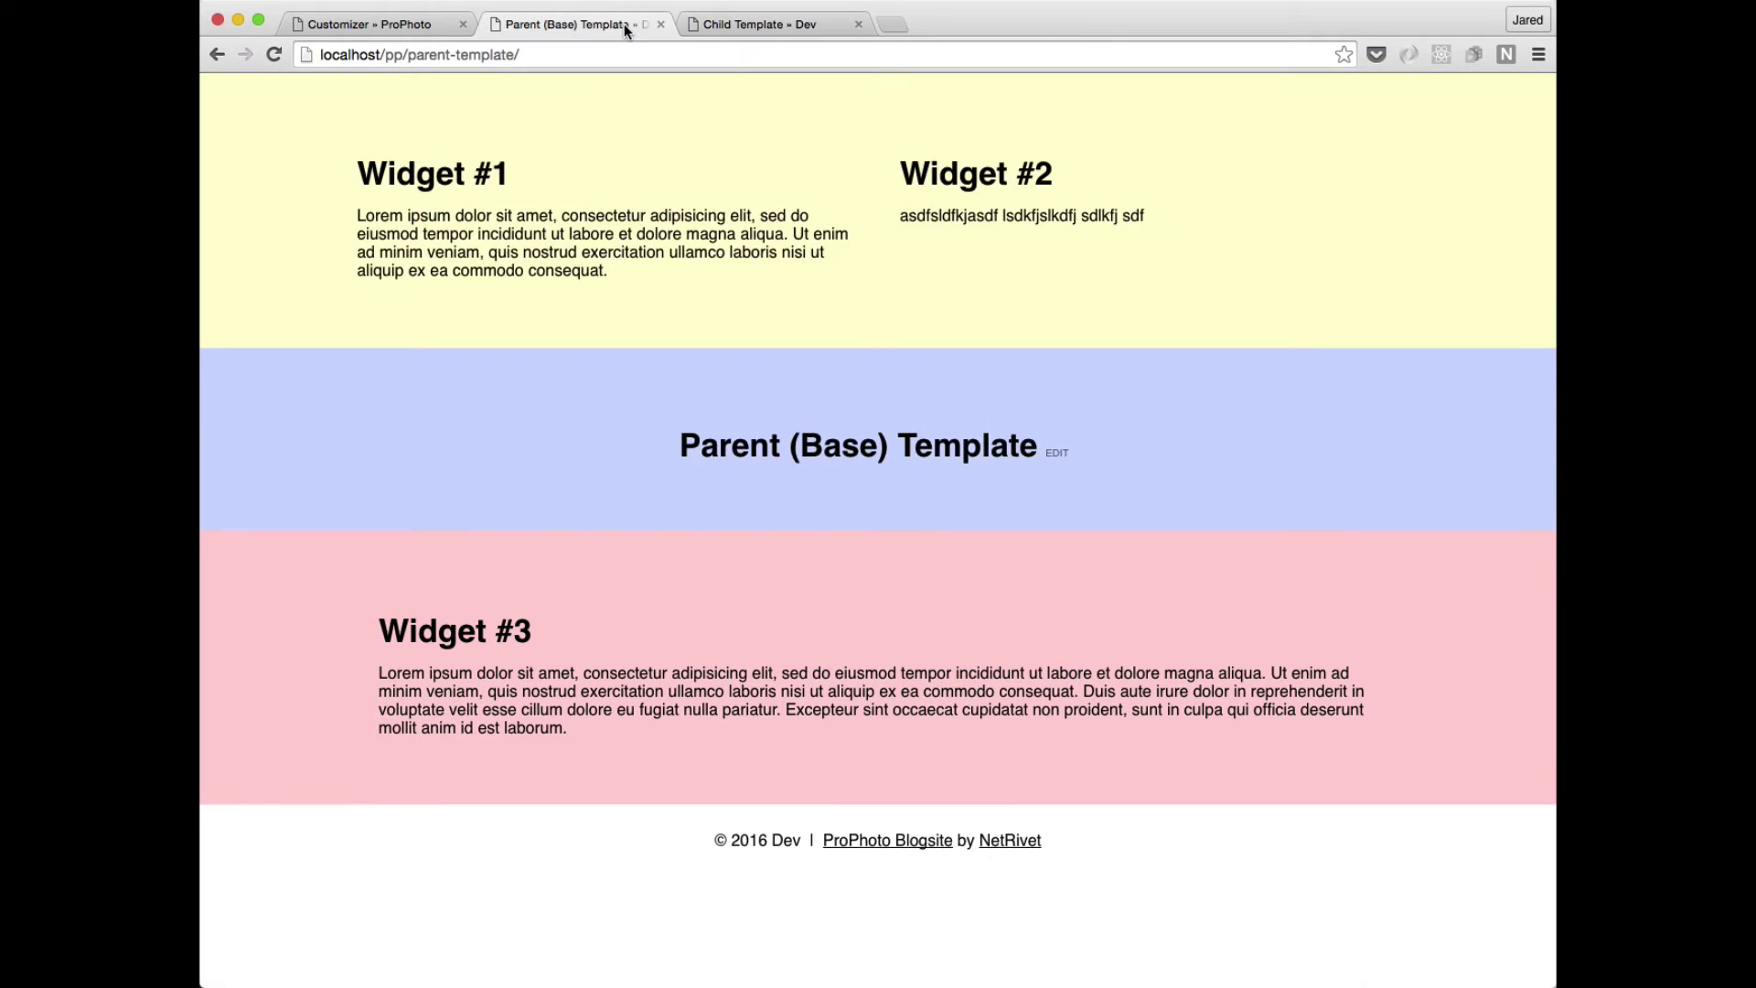
click(375, 24)
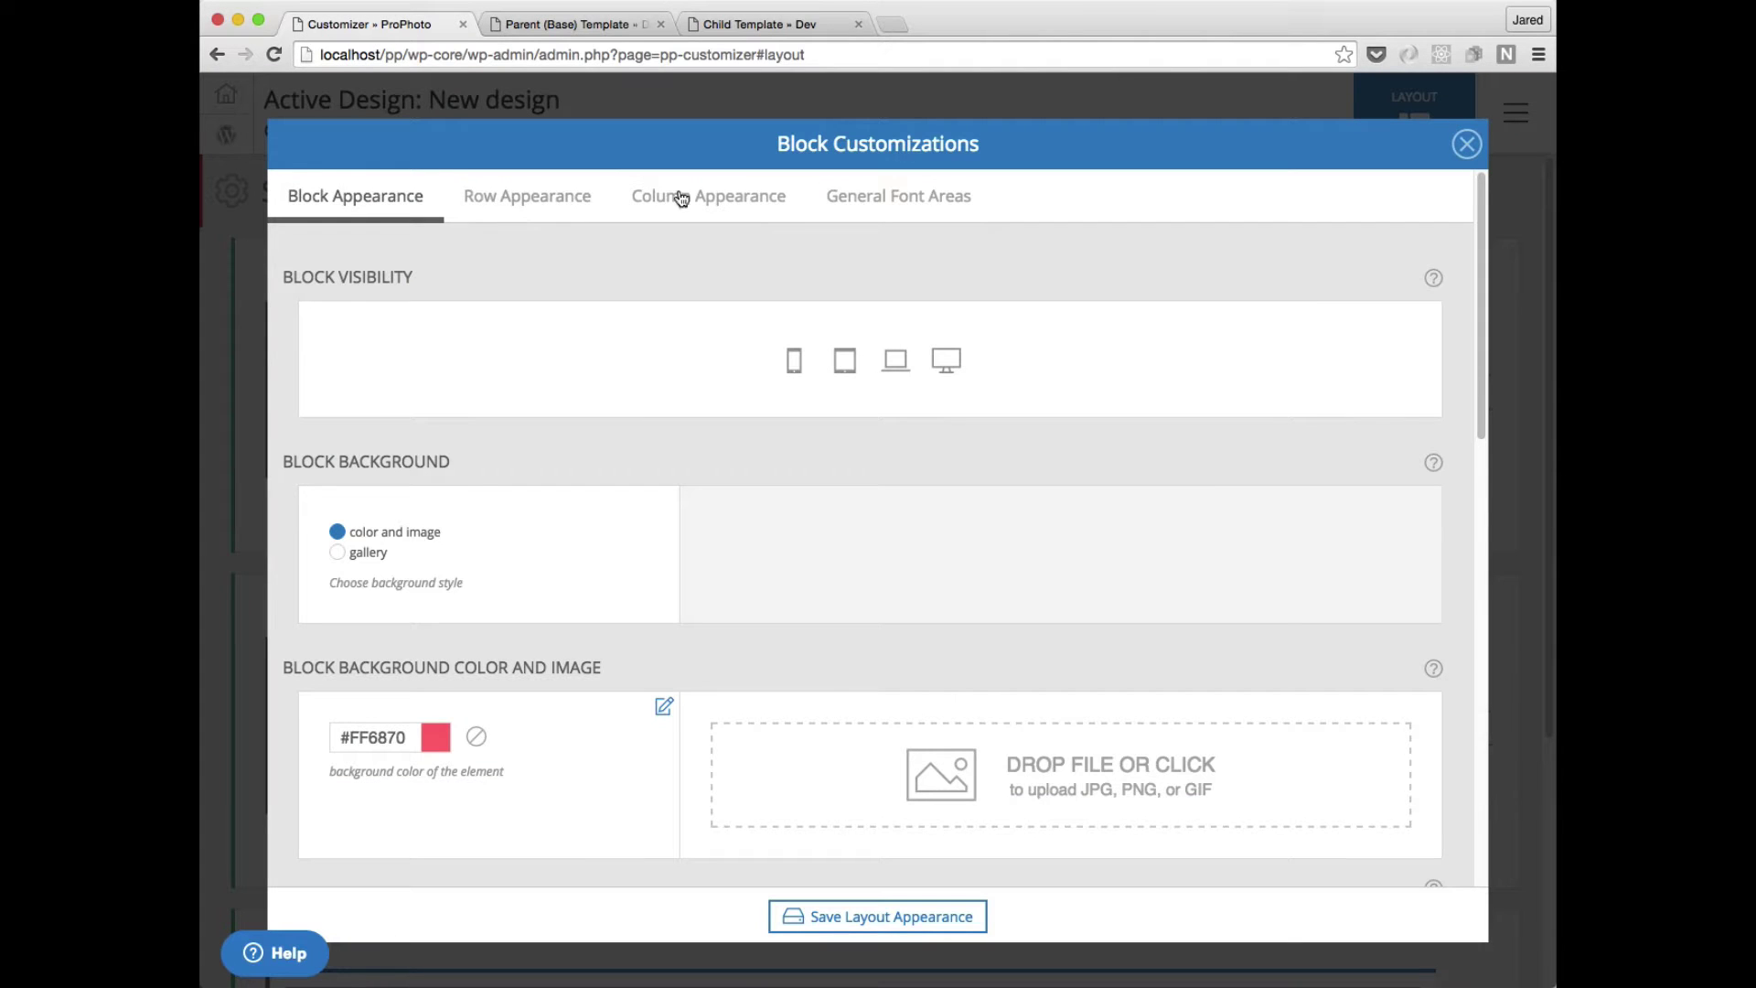
Close the block customizations and switch to customizing the Base template.
click(825, 98)
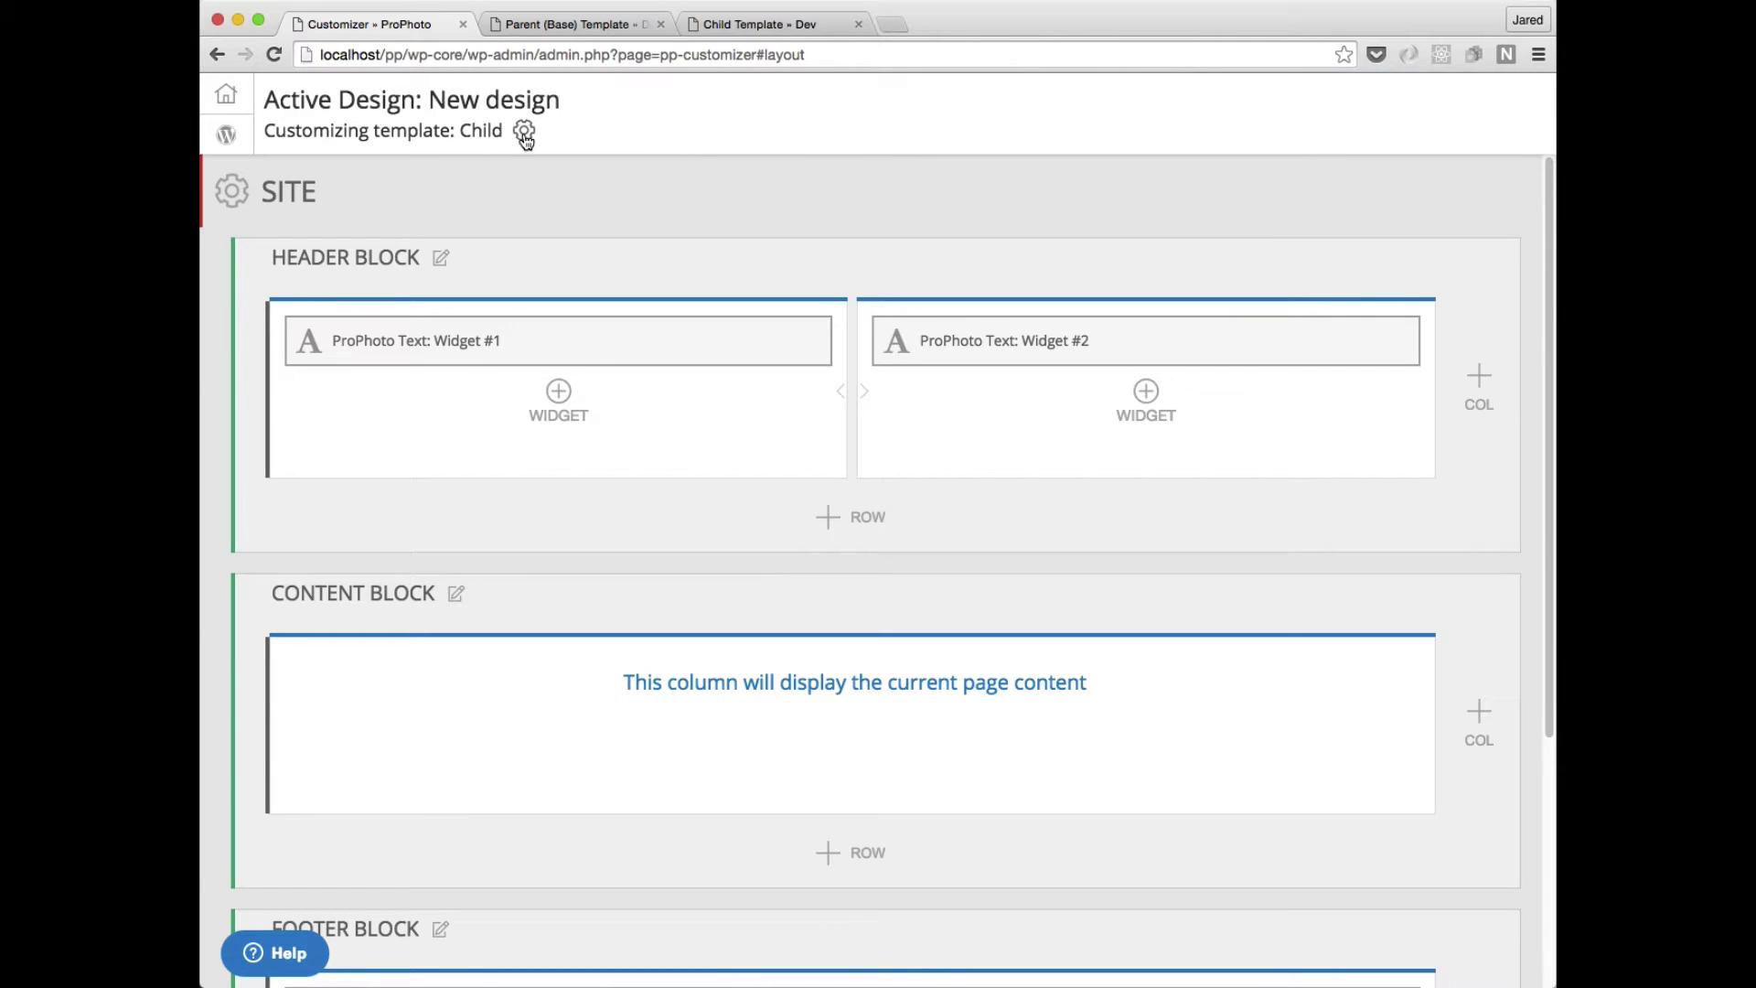
click(523, 131)
click(498, 298)
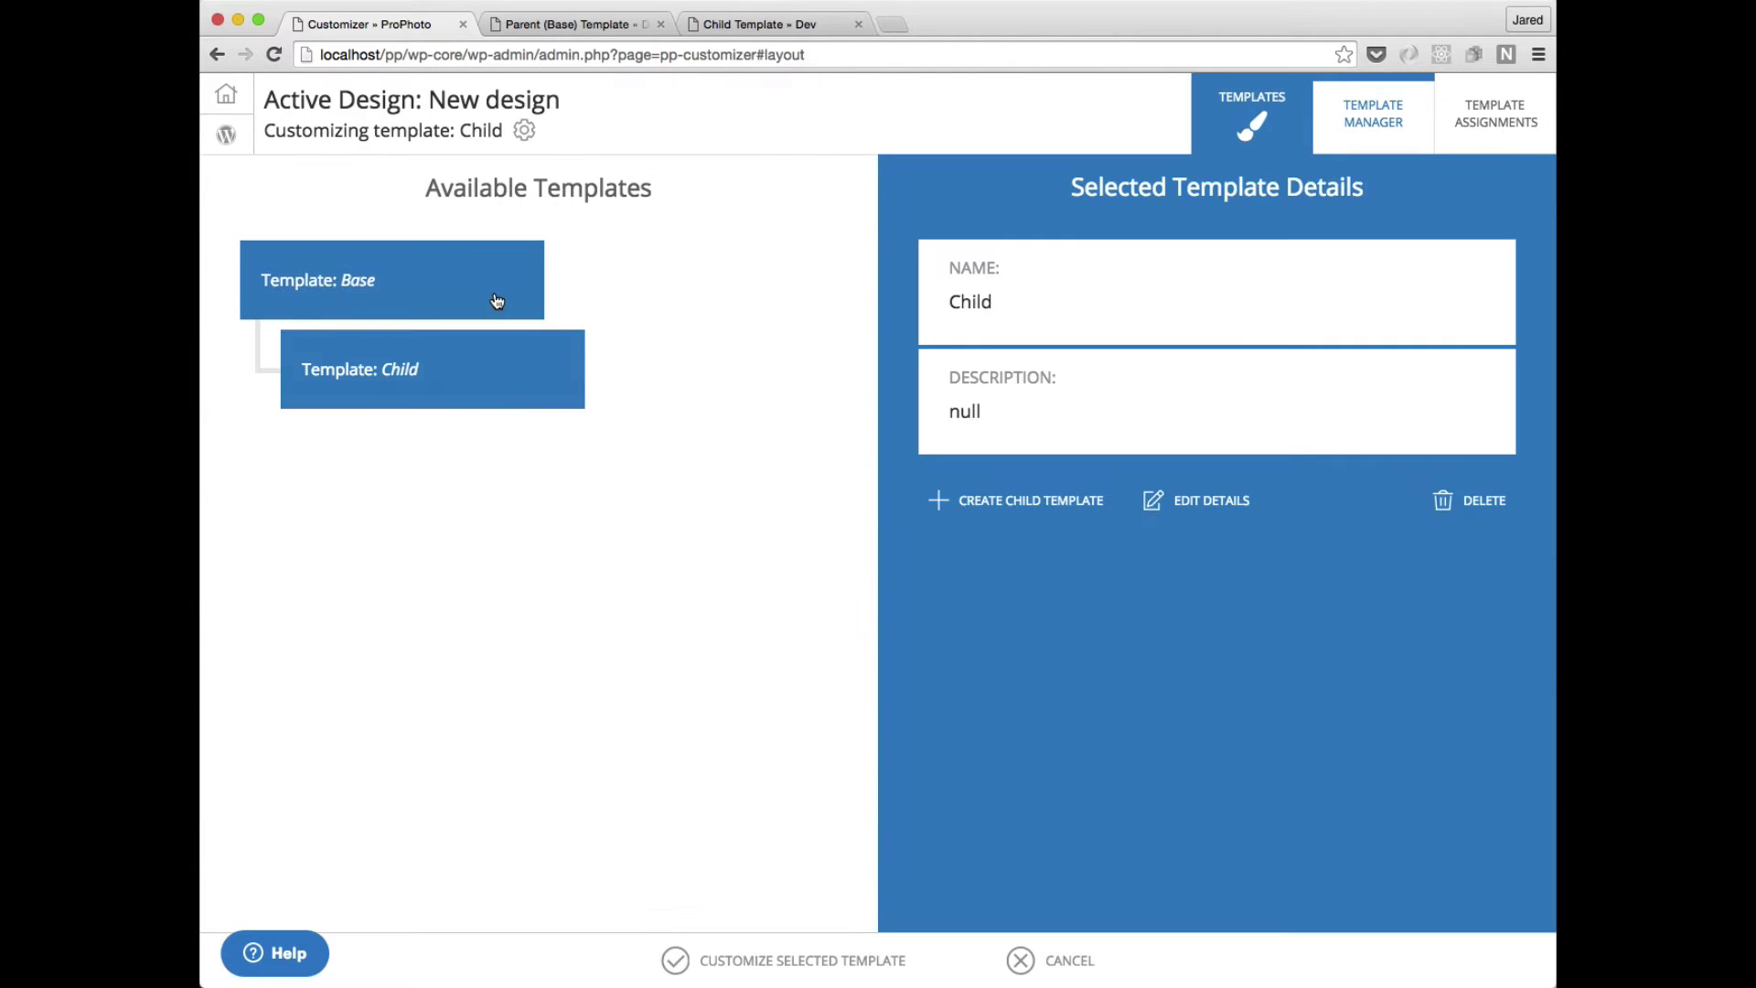
click(788, 958)
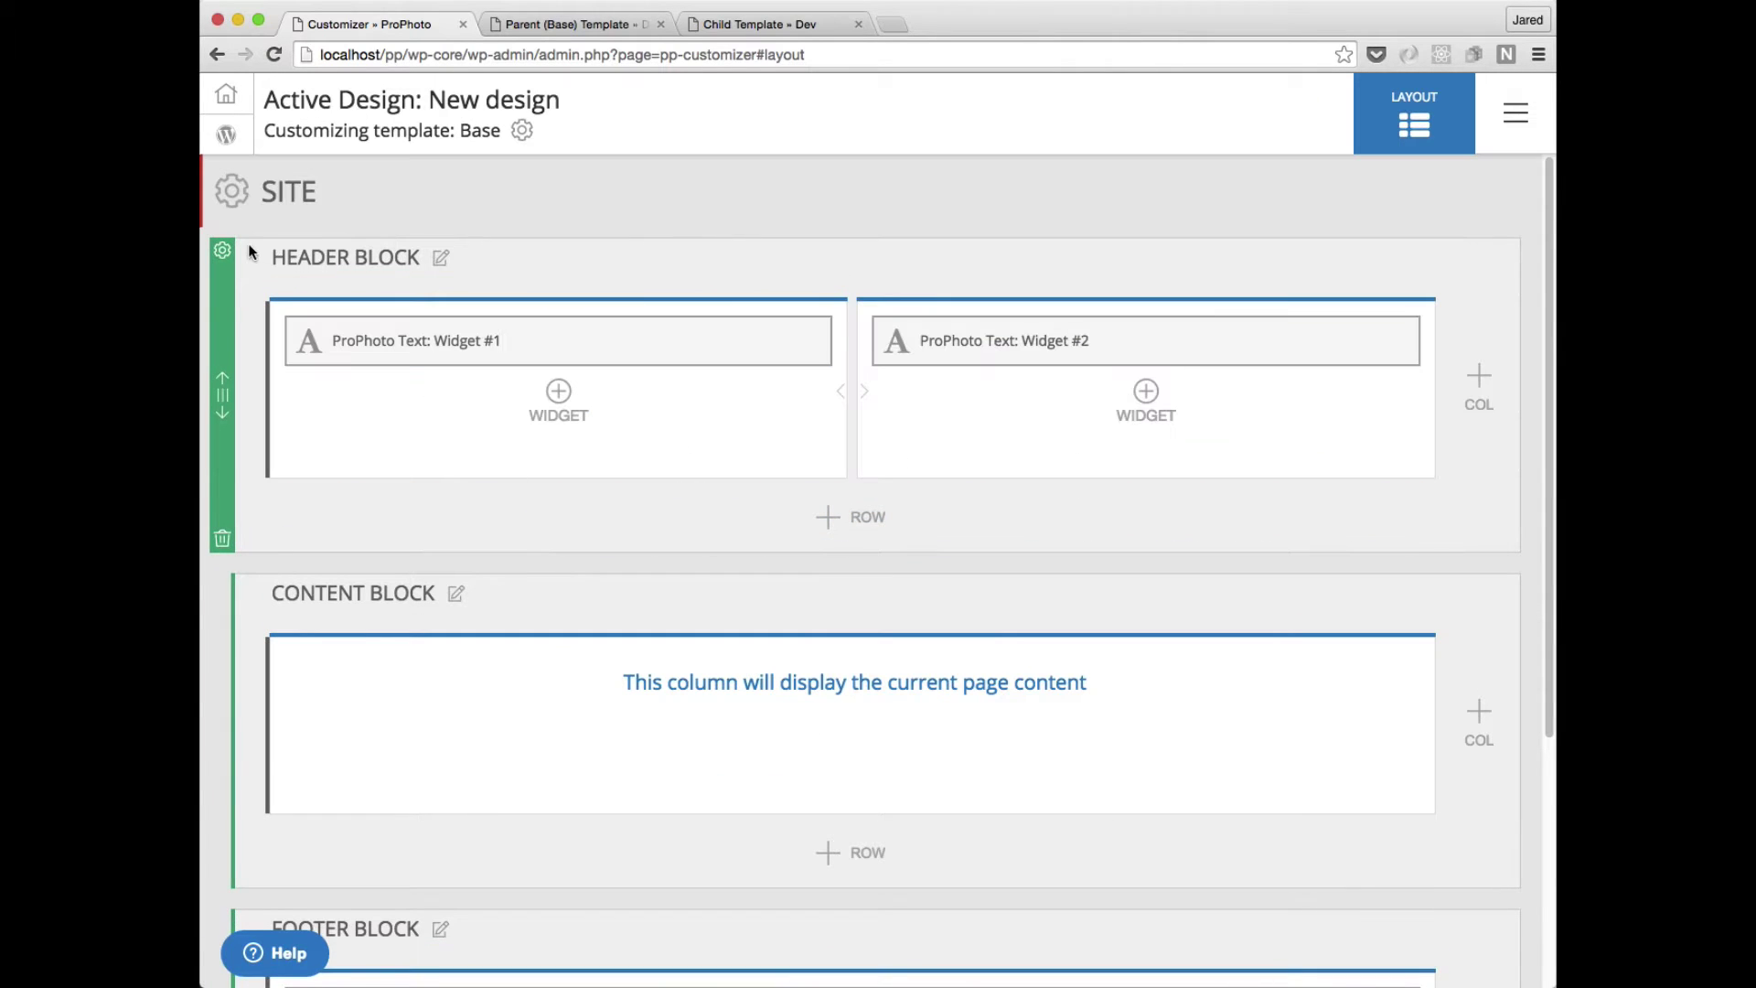
Change the Base template's header block background color to a pale violet hue and save the layout appearance.
click(222, 251)
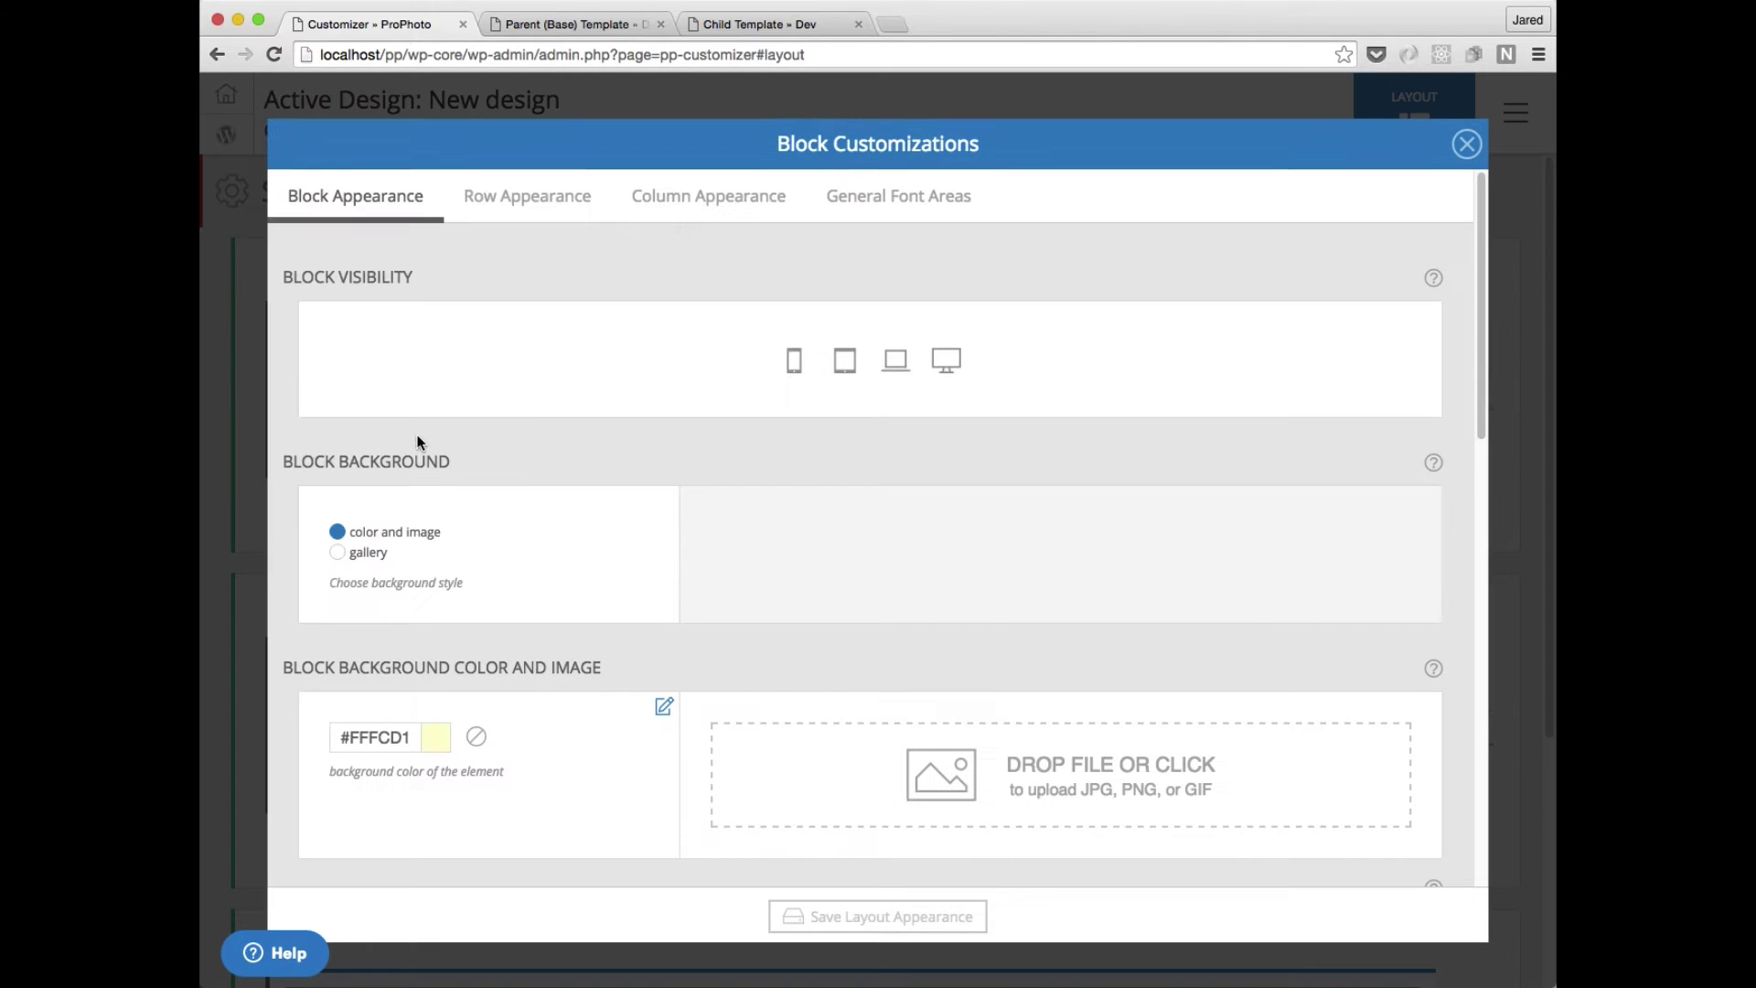
click(445, 752)
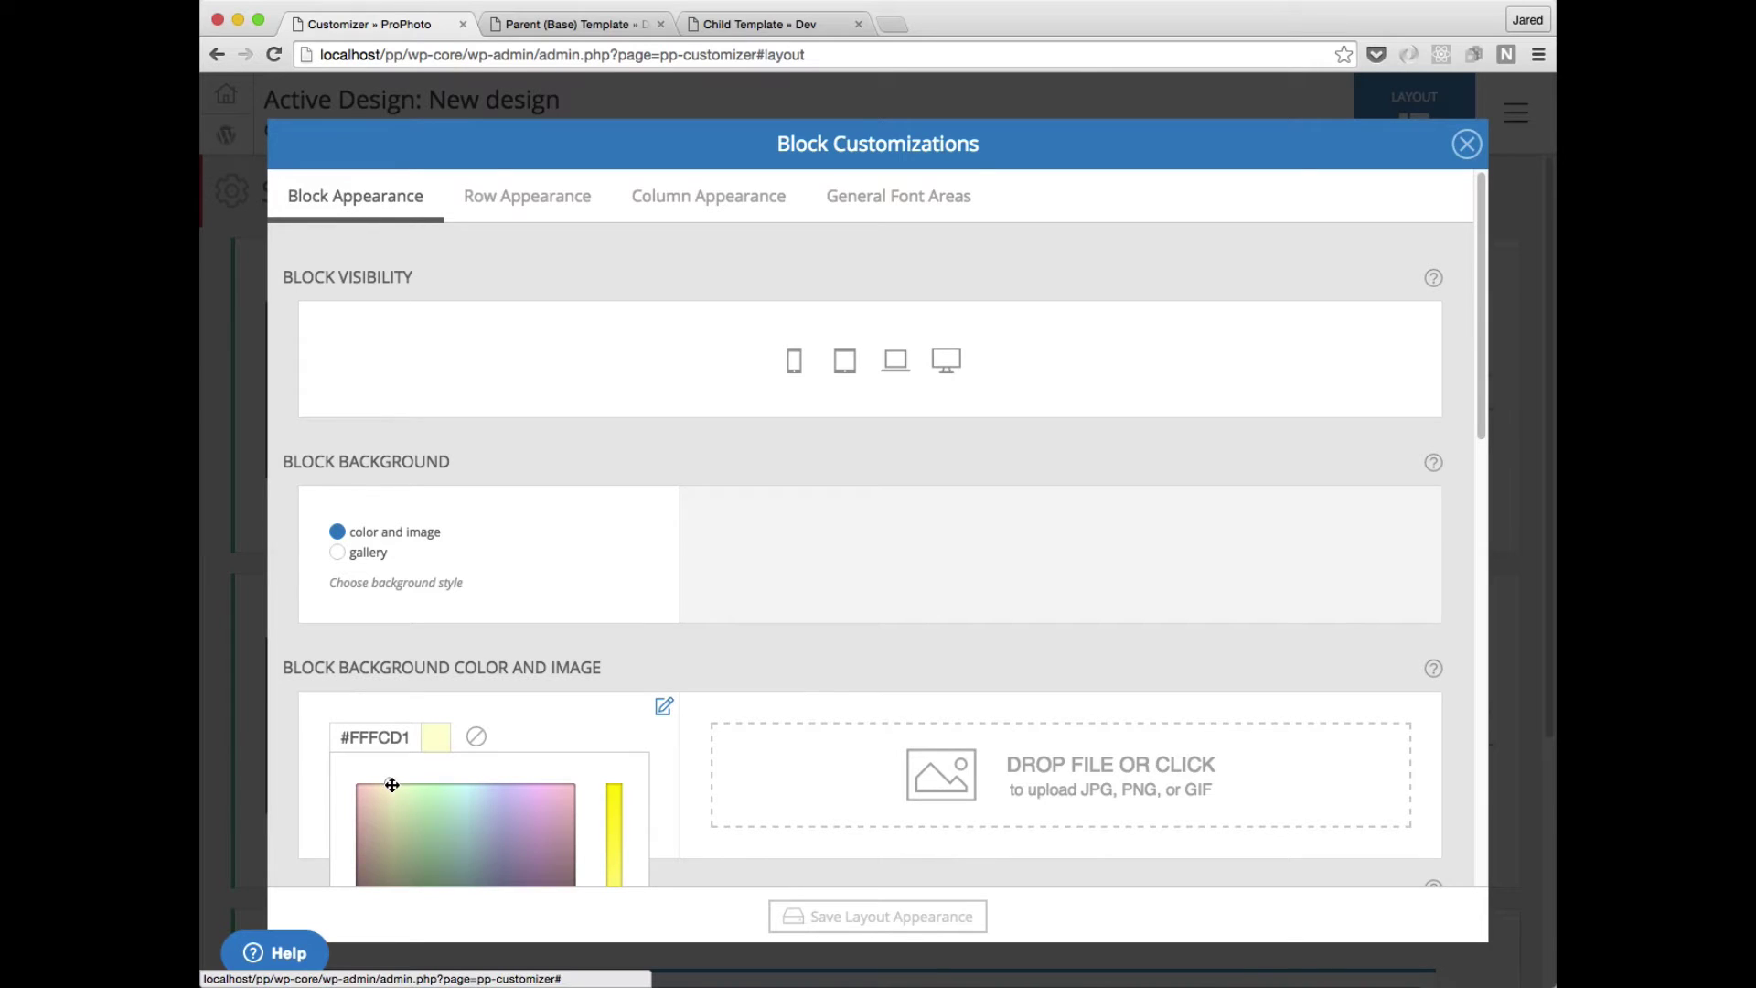
drag(394, 784, 514, 786)
click(945, 919)
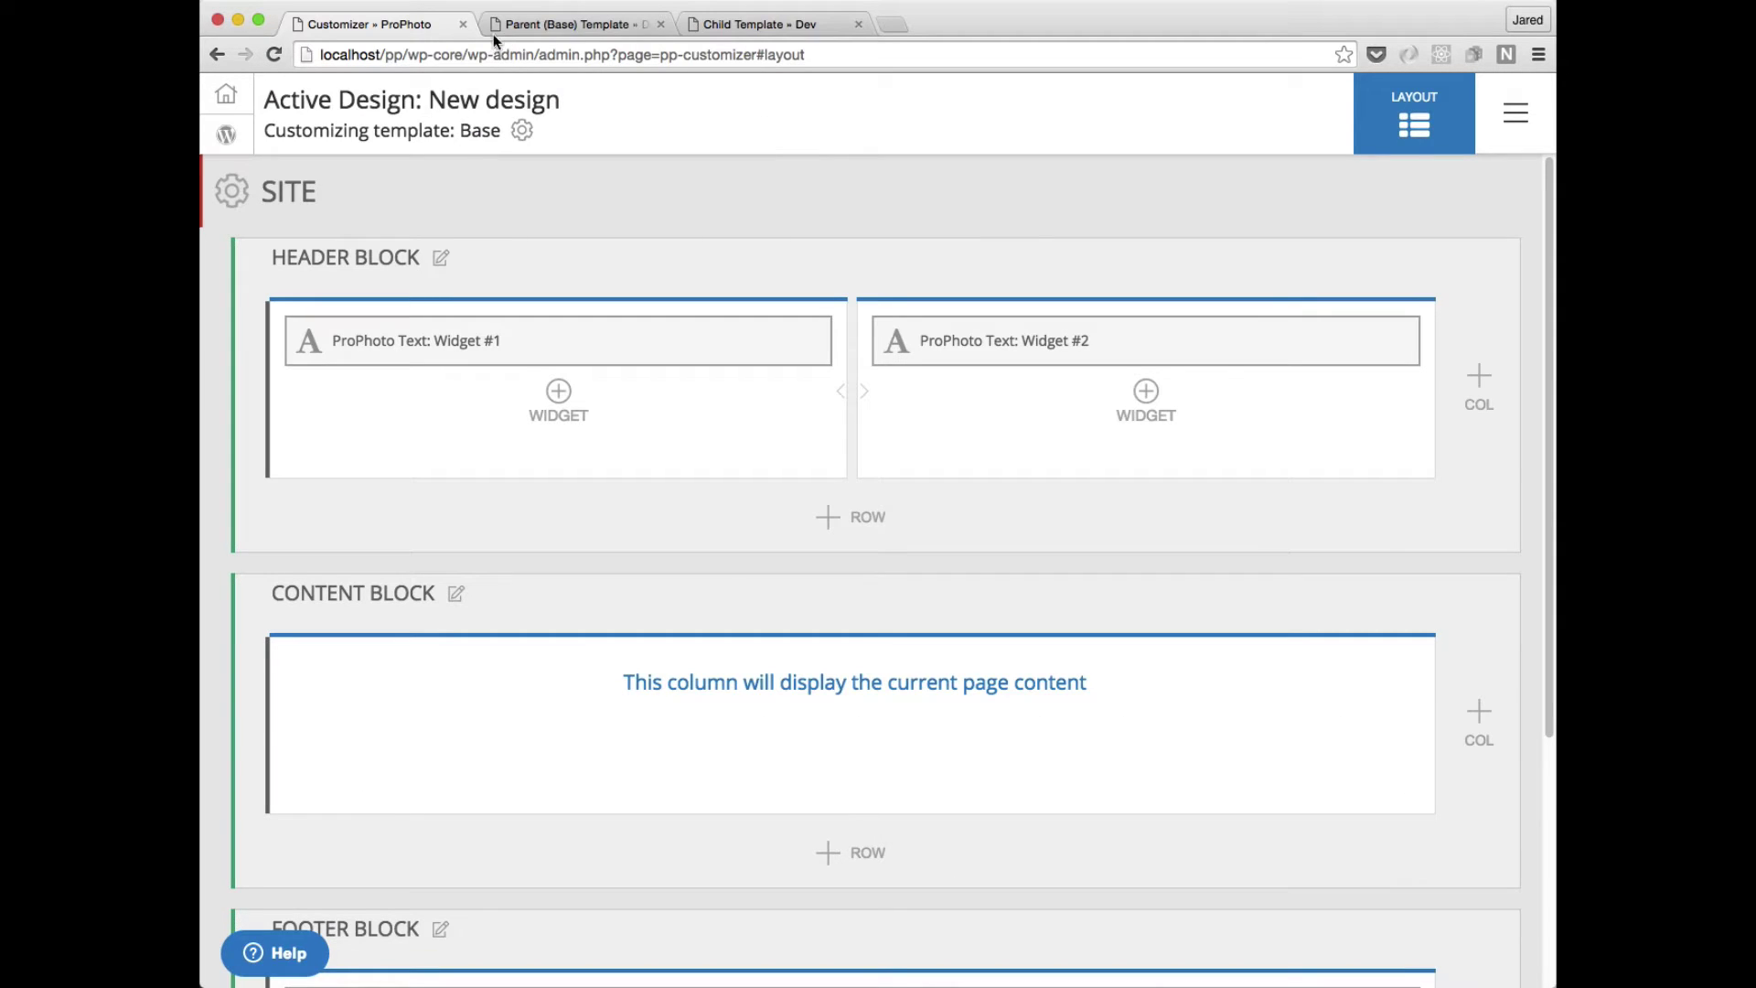
Reload the live Parent (Base) Template and Child Template pages and compare the header block colors again.
click(525, 24)
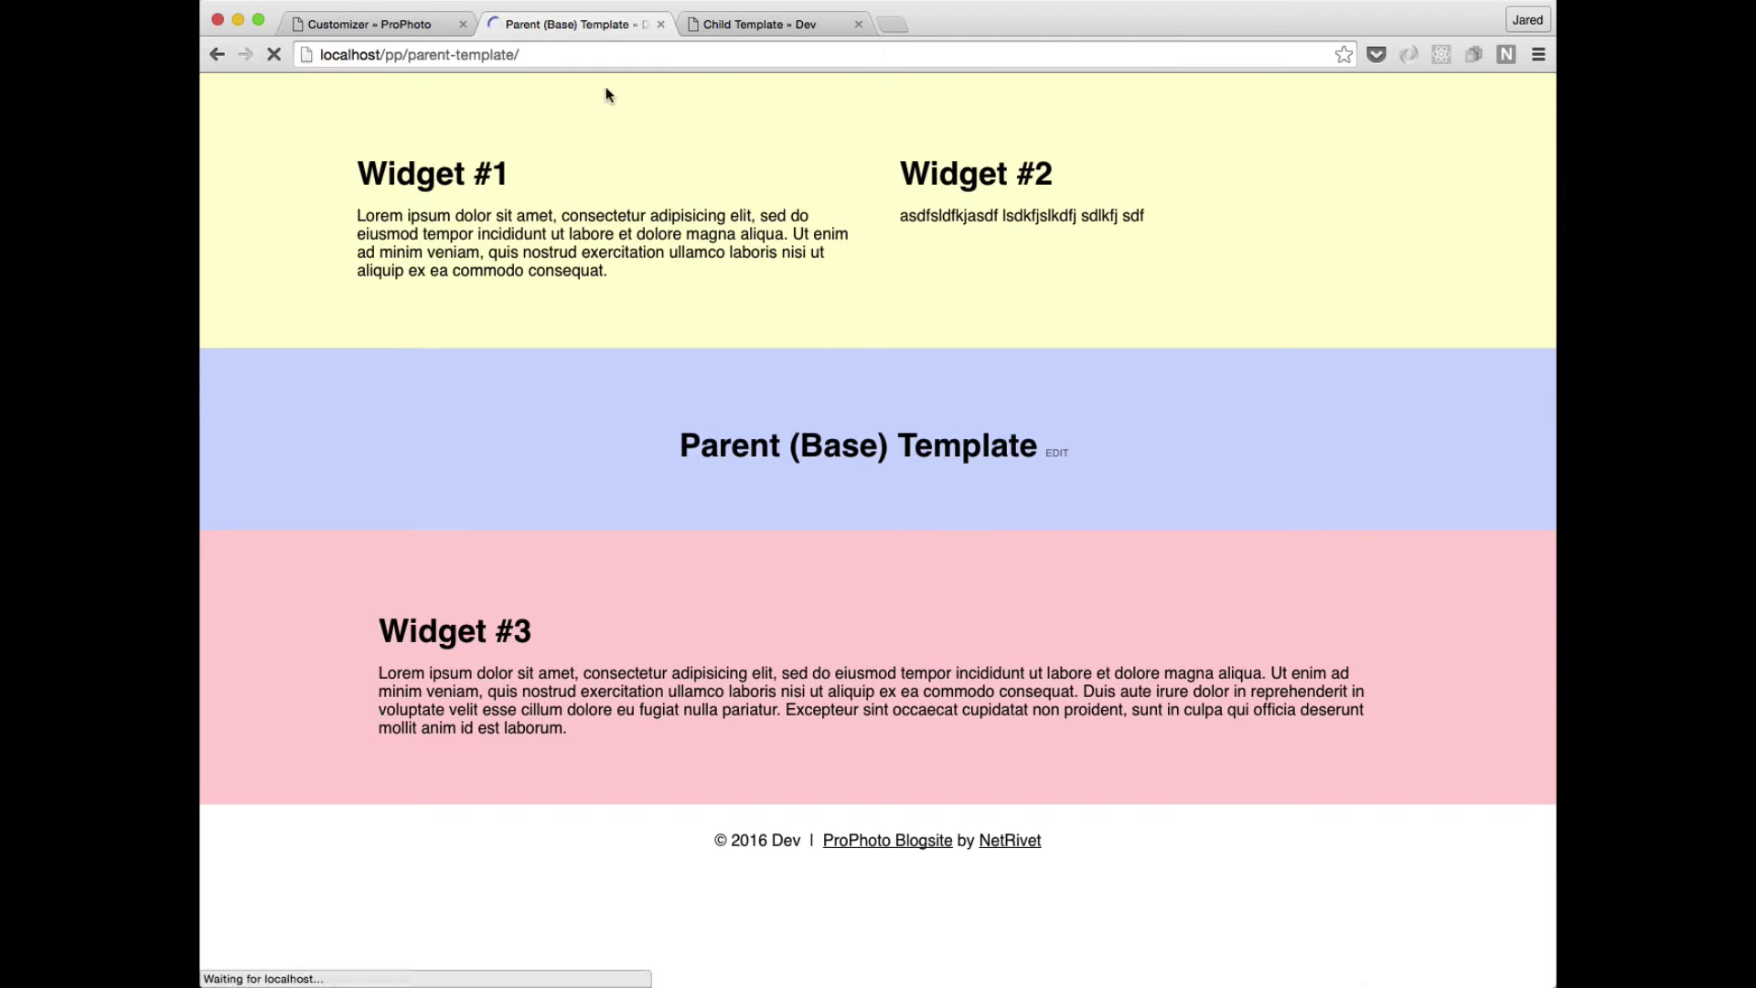
click(737, 24)
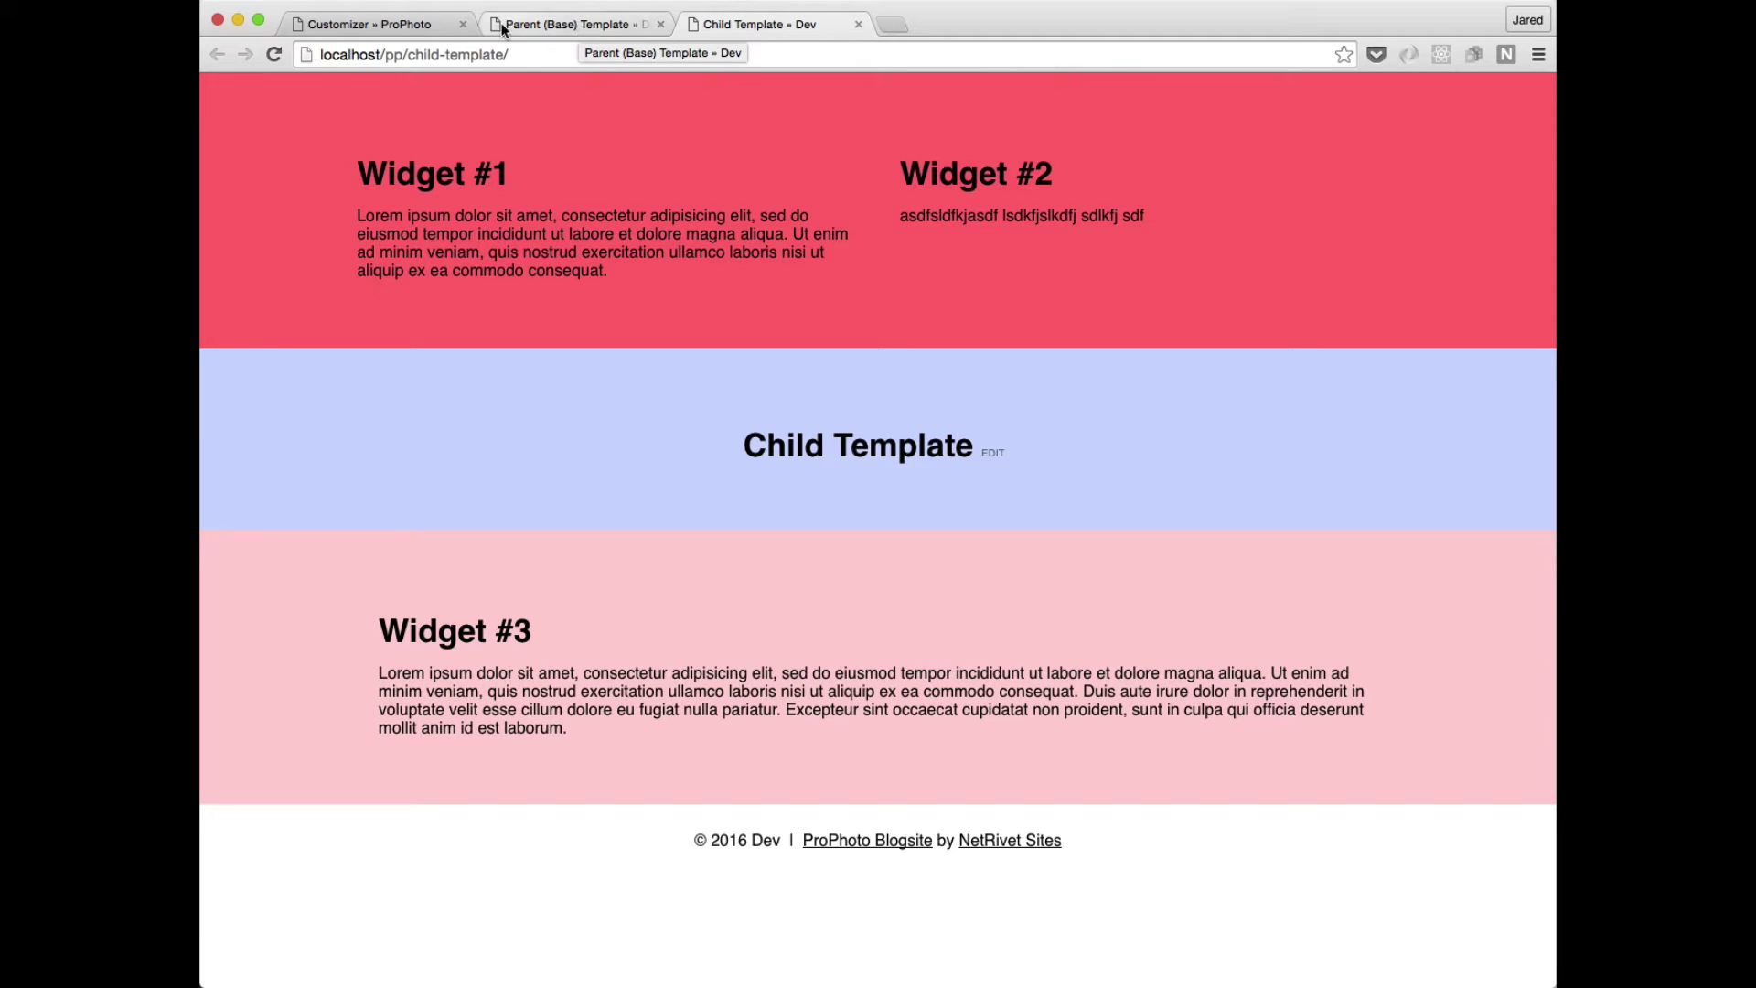
Return to the customizer and switch back to customizing the Child template.
click(397, 27)
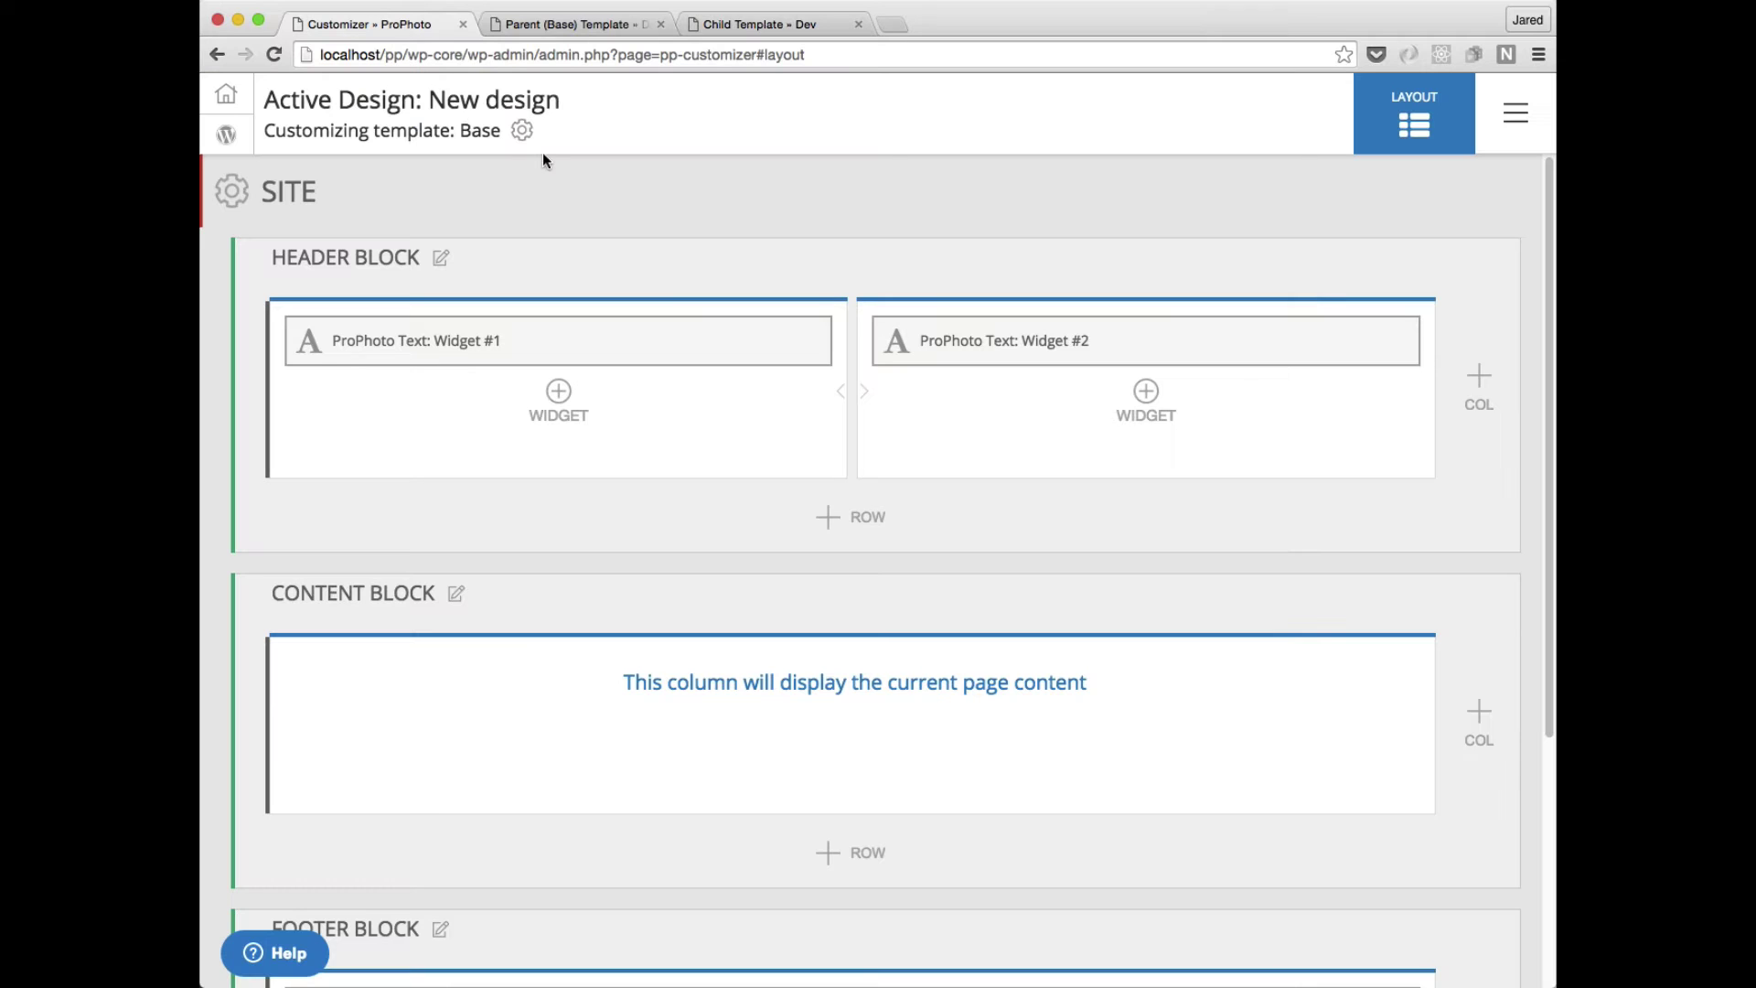
click(523, 133)
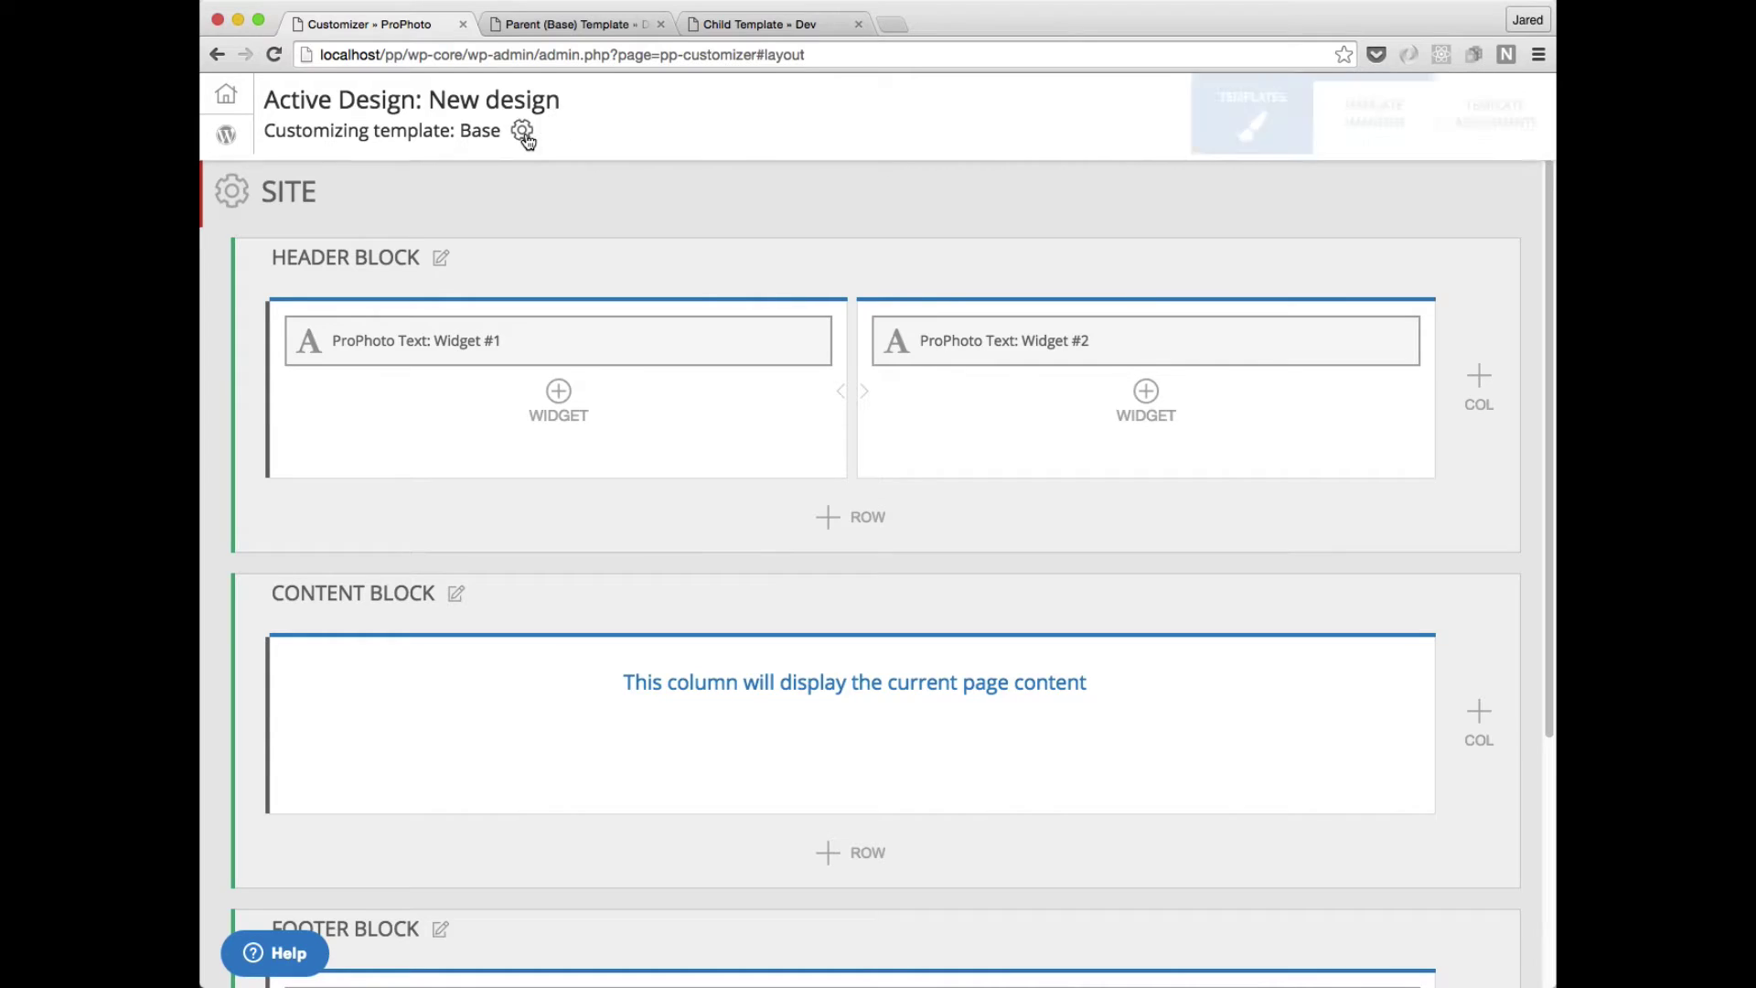
click(481, 366)
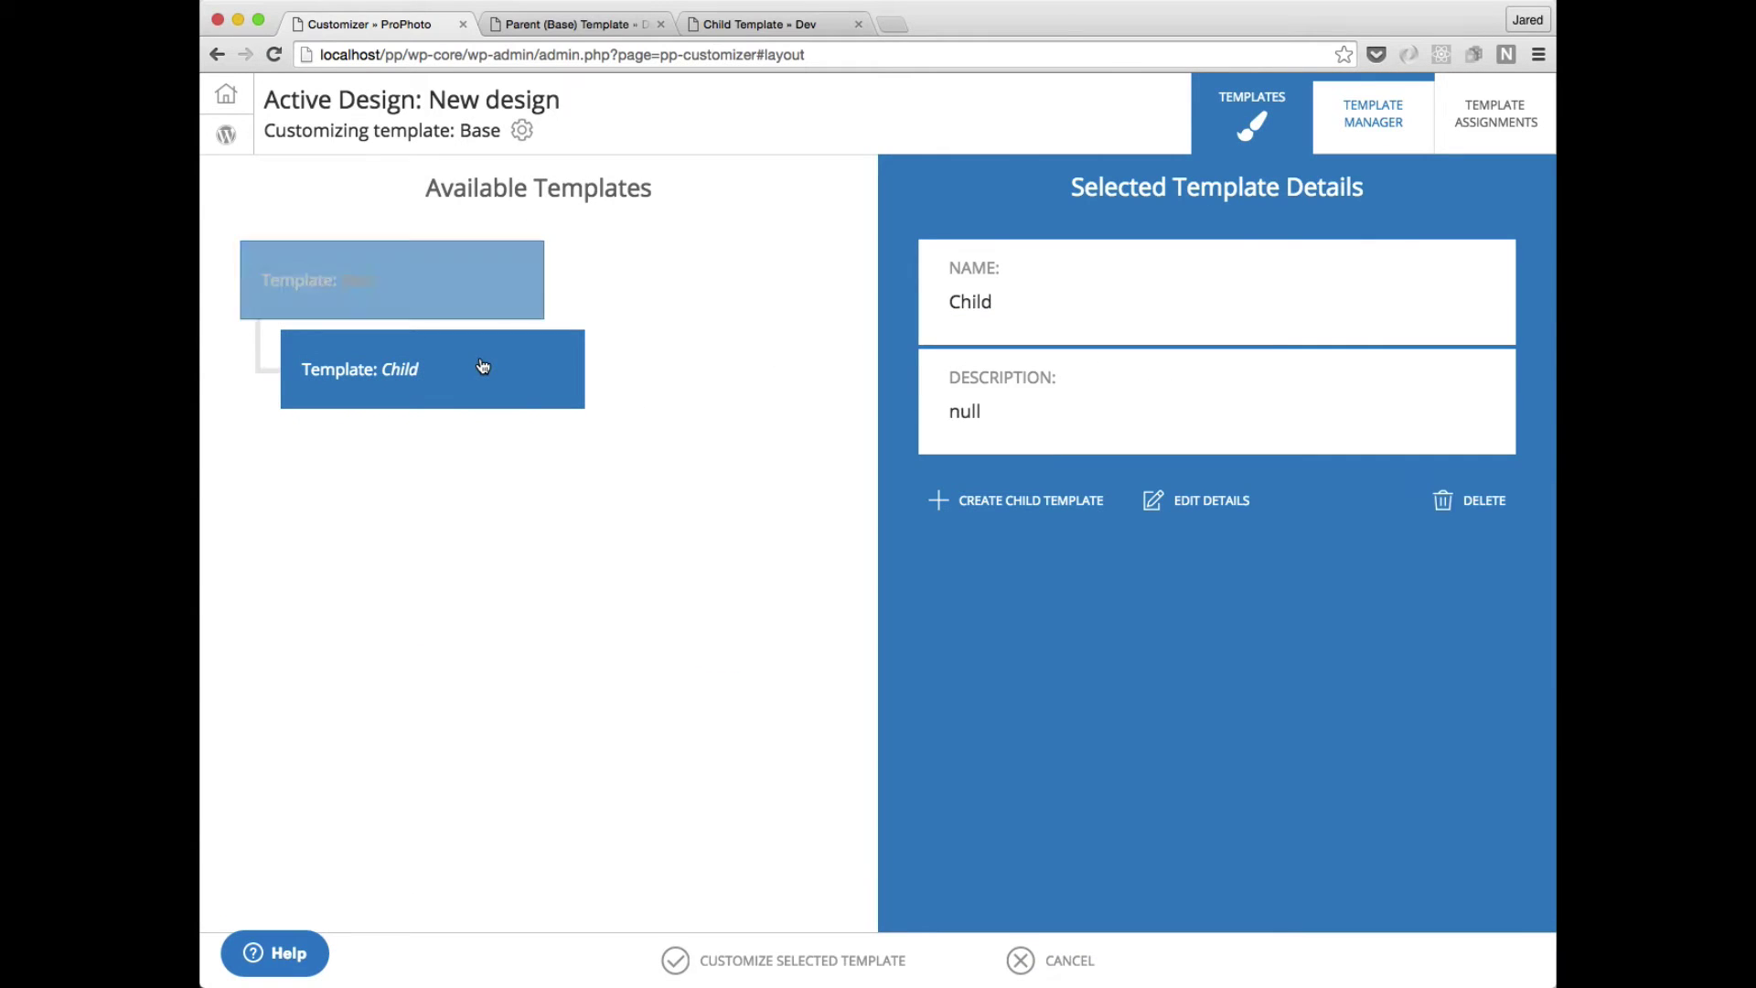
click(810, 965)
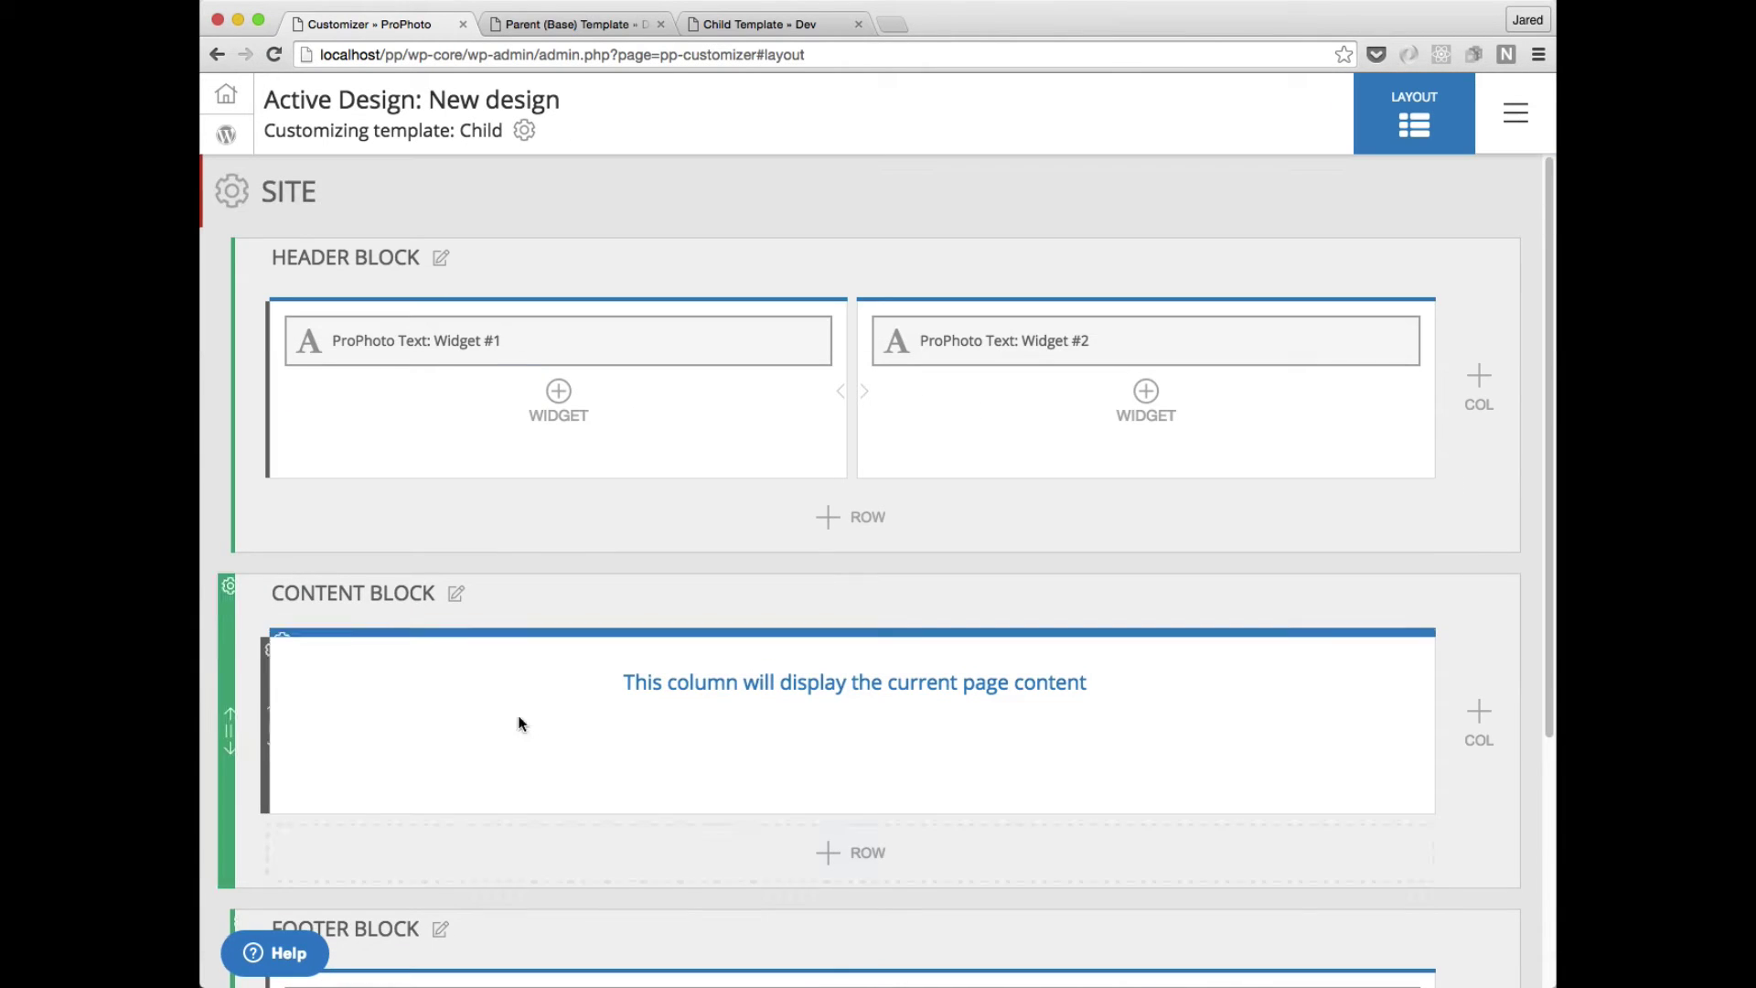
Examine the Child template's header block customizations for block, row, column and font appearance, and close them.
click(225, 251)
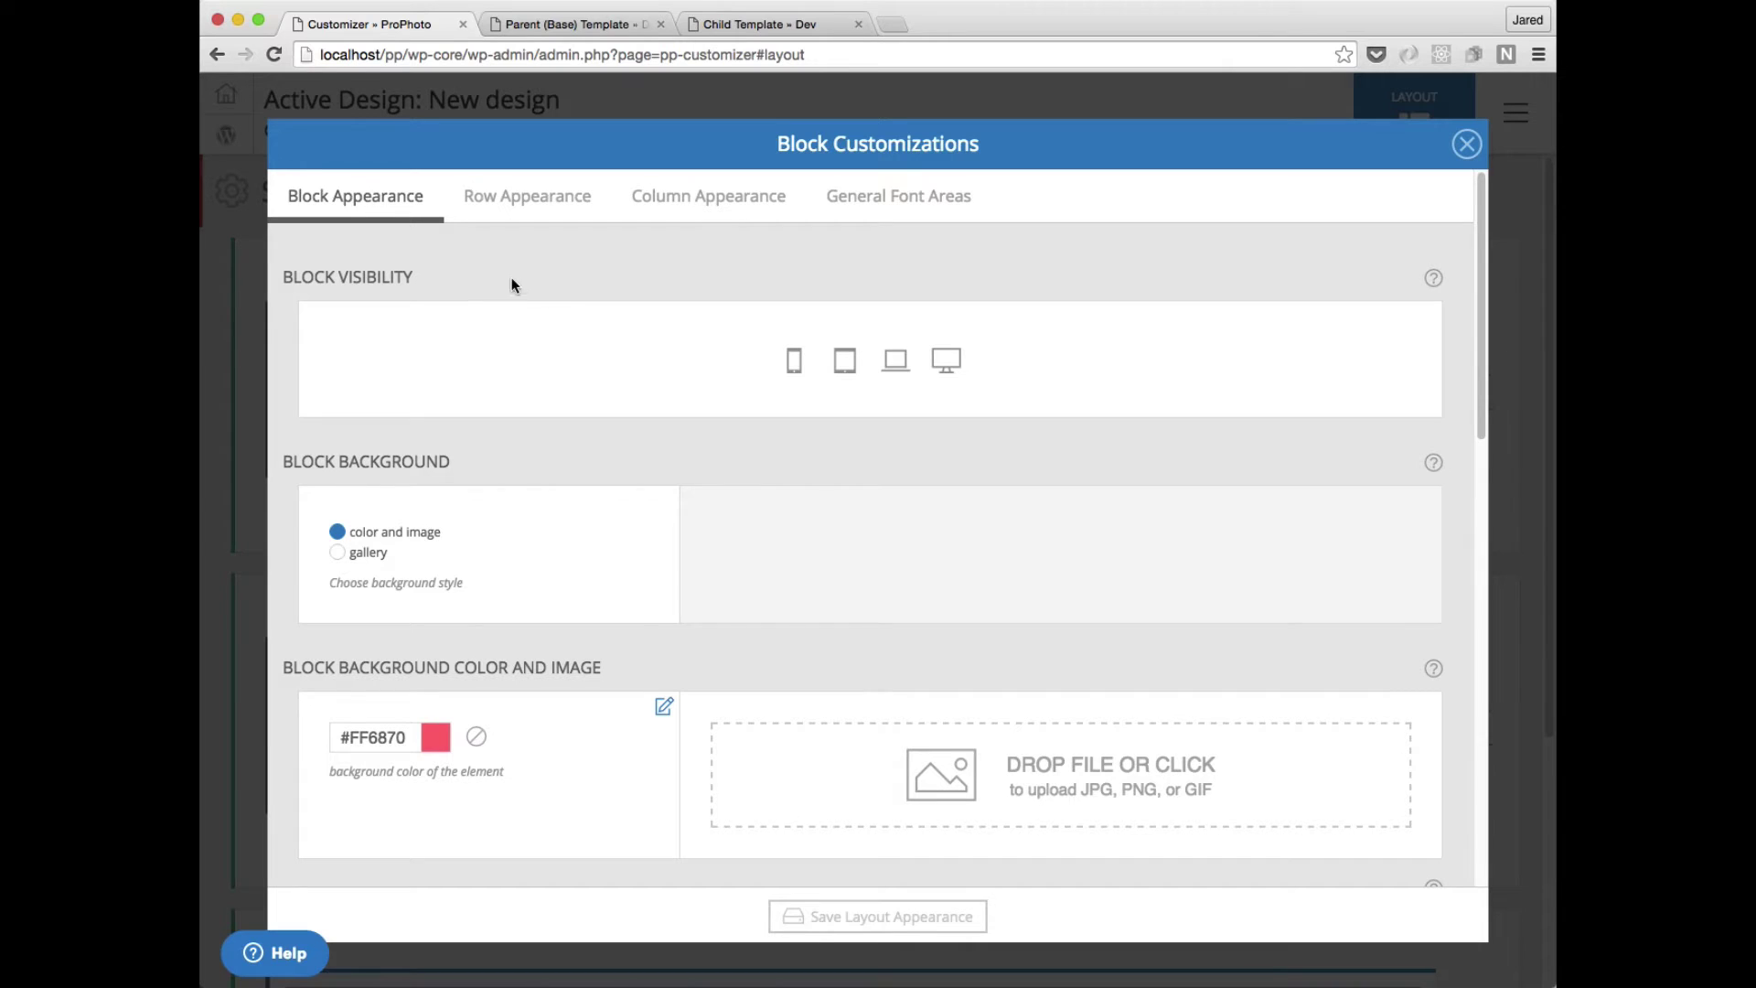
scroll(467, 356, down, 15)
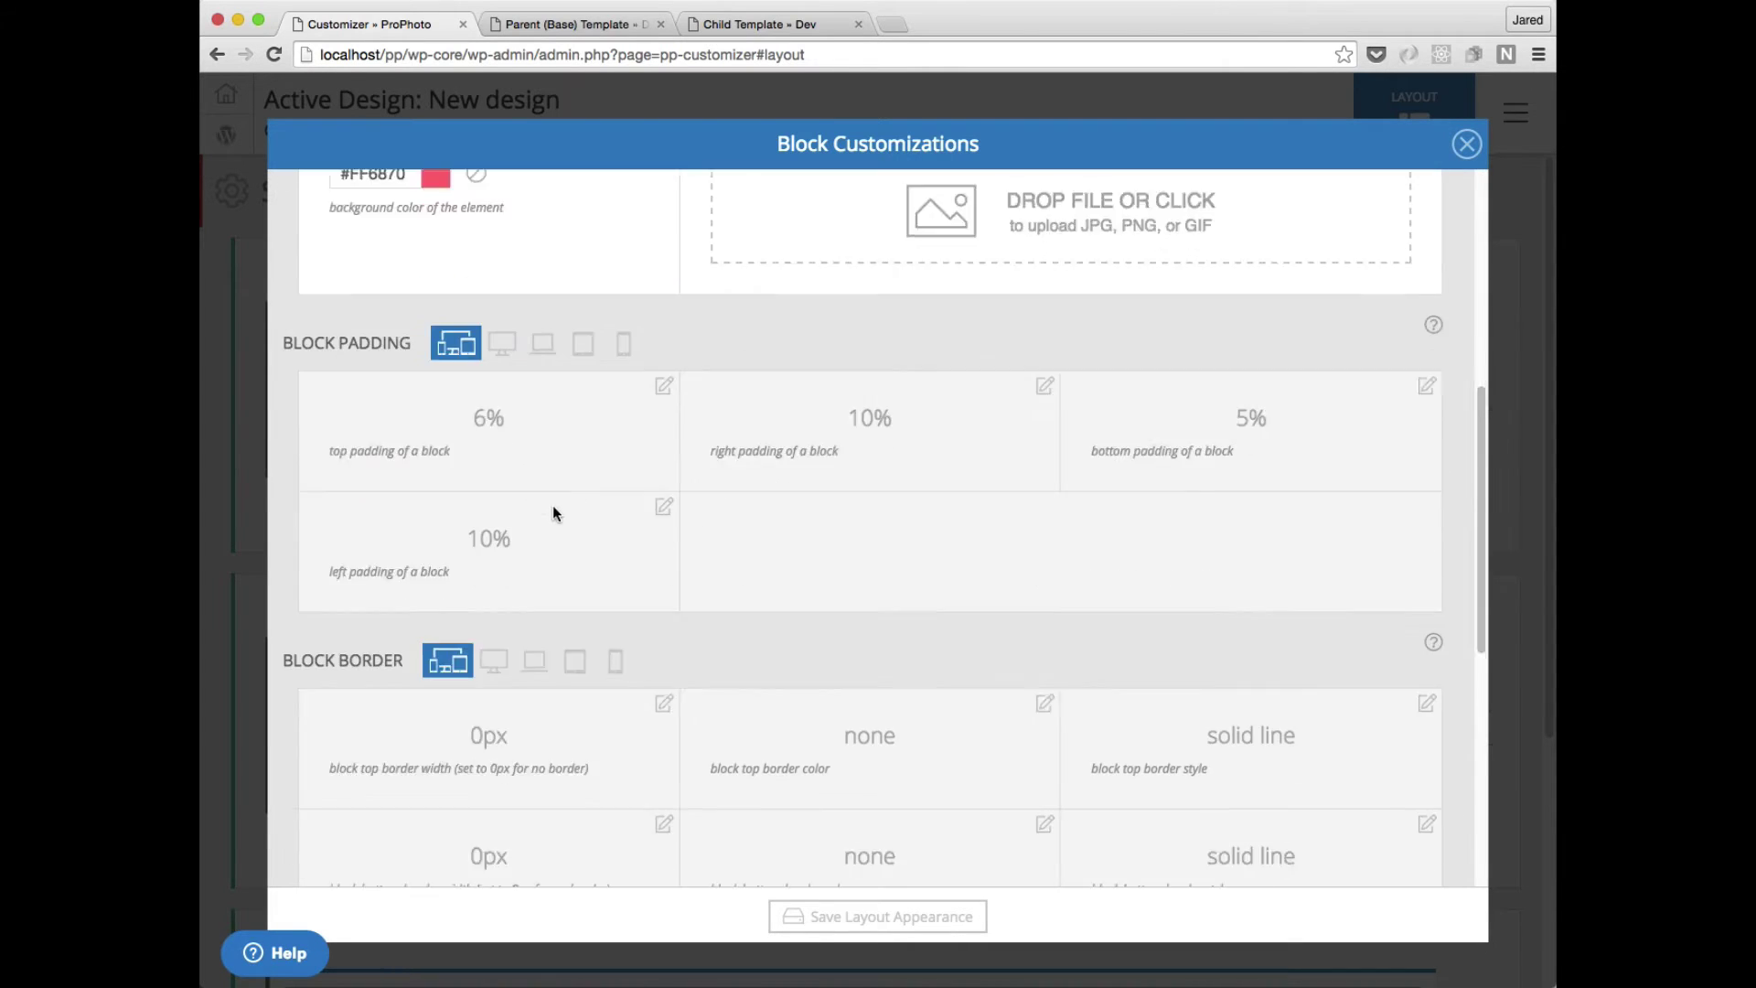
scroll(622, 567, up, 15)
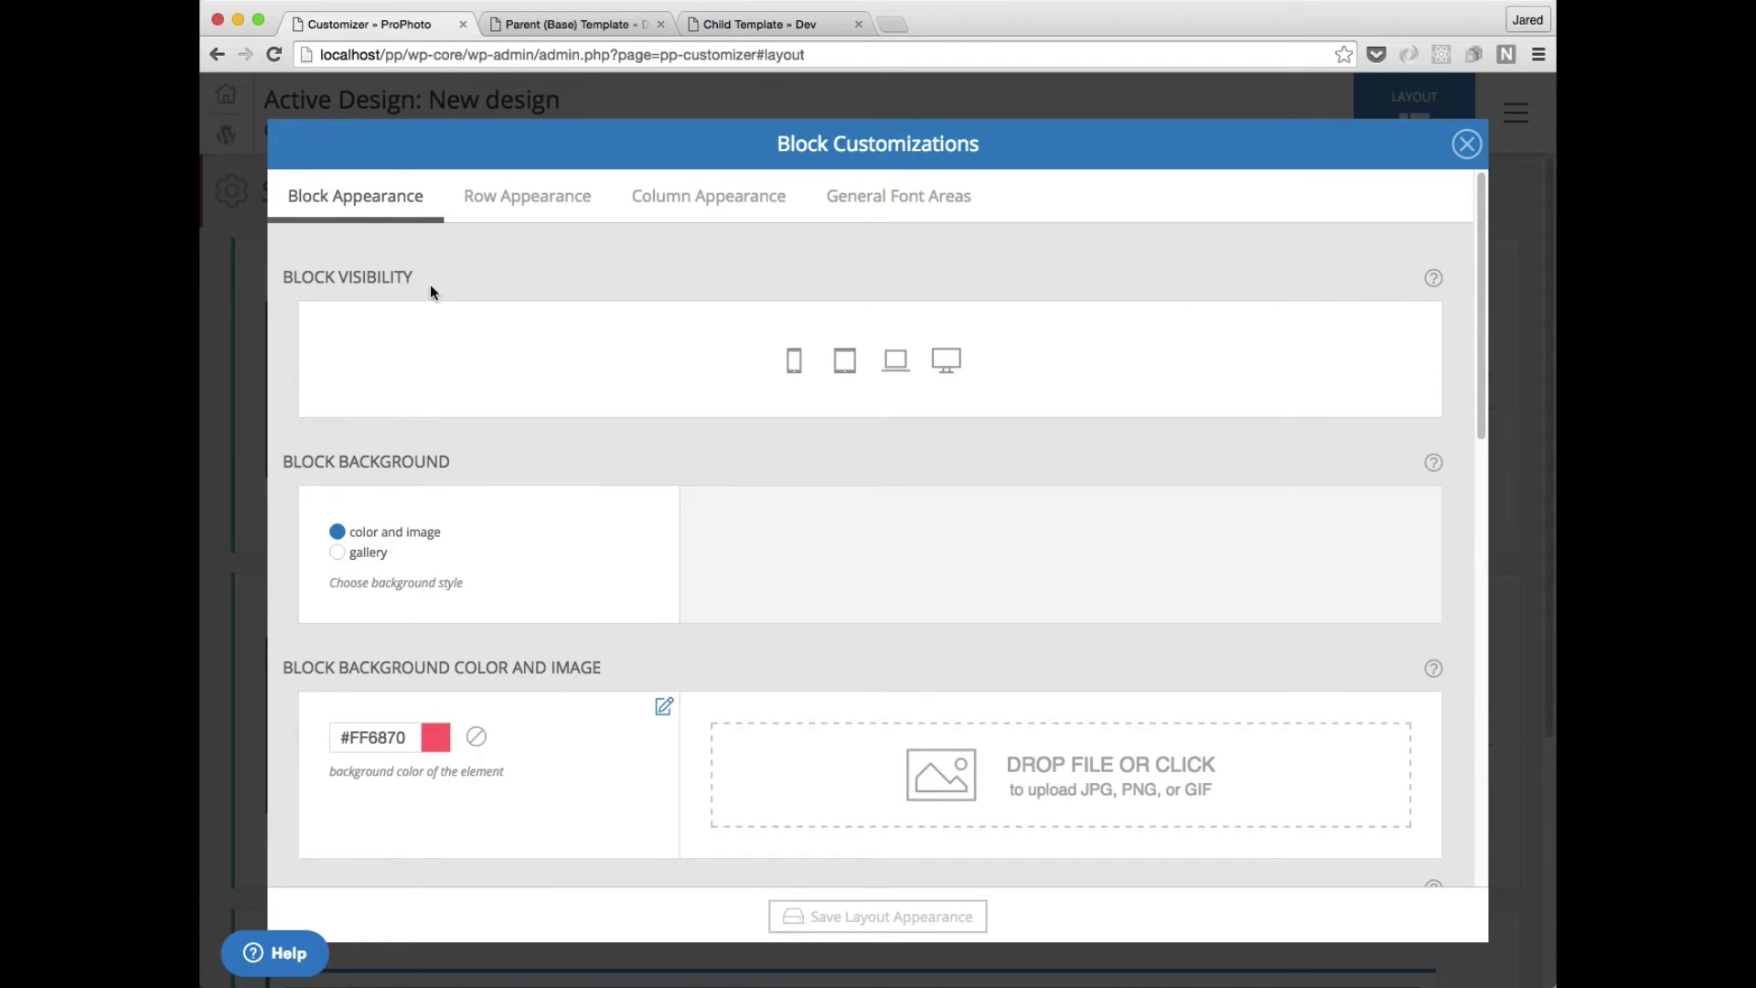
click(504, 194)
click(700, 195)
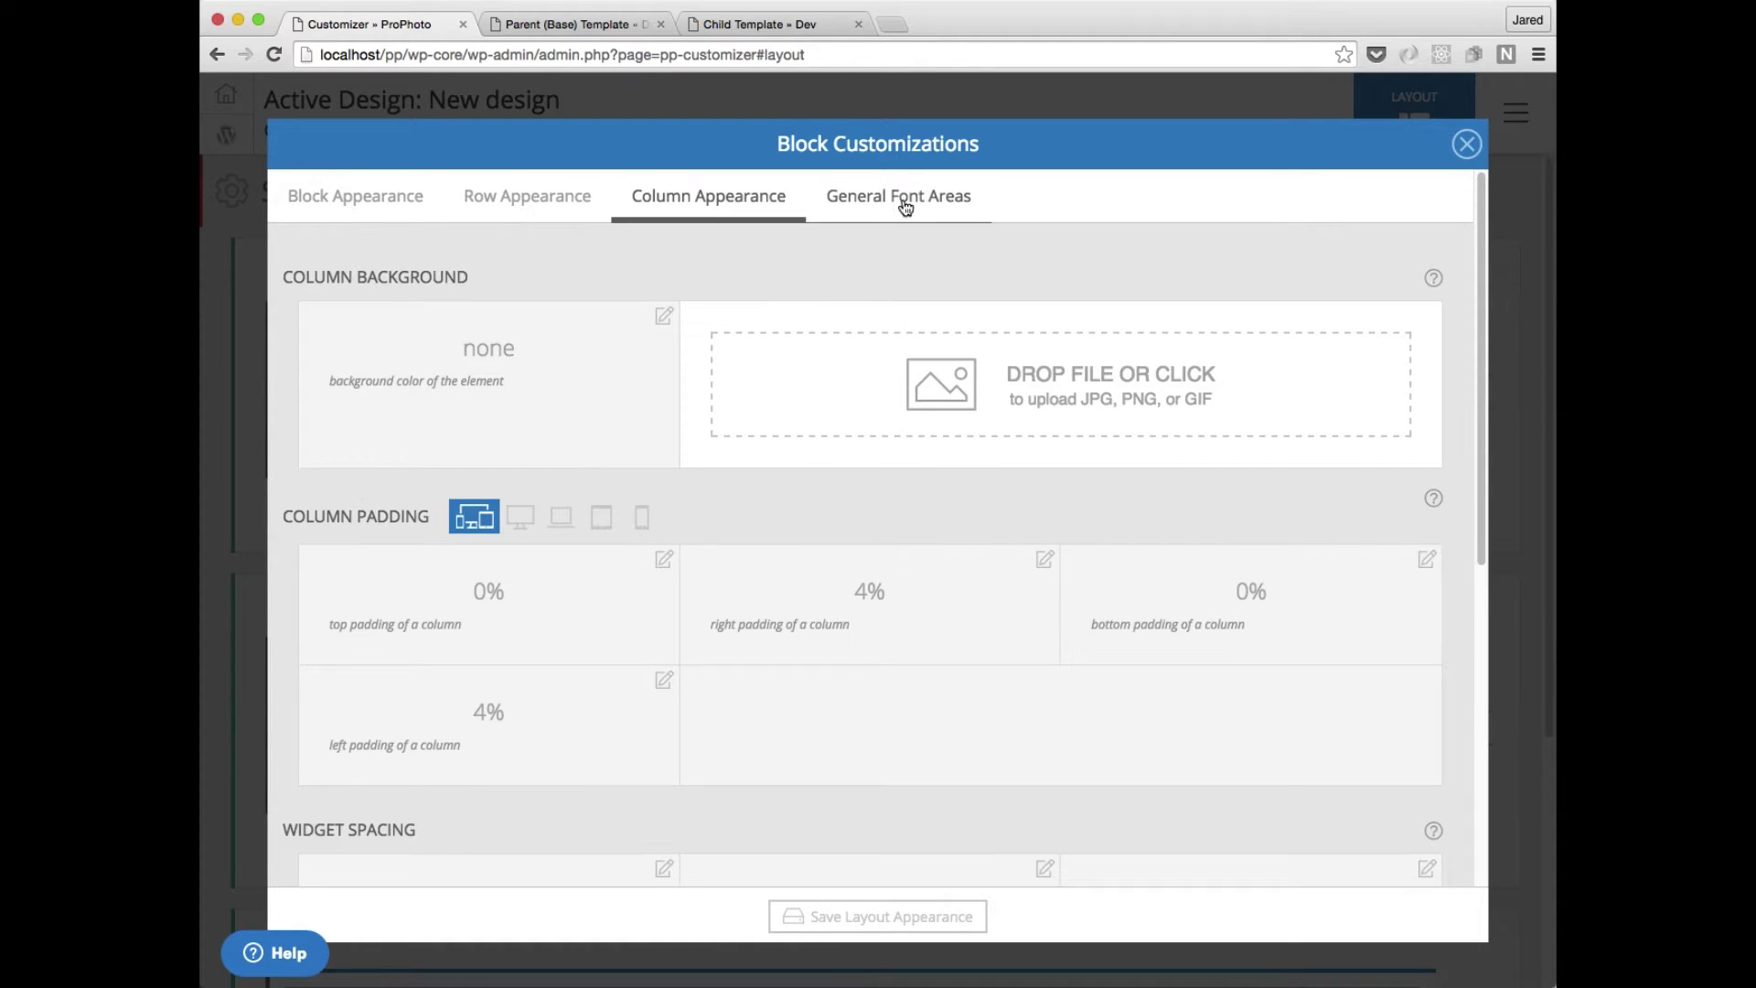
click(899, 198)
click(377, 421)
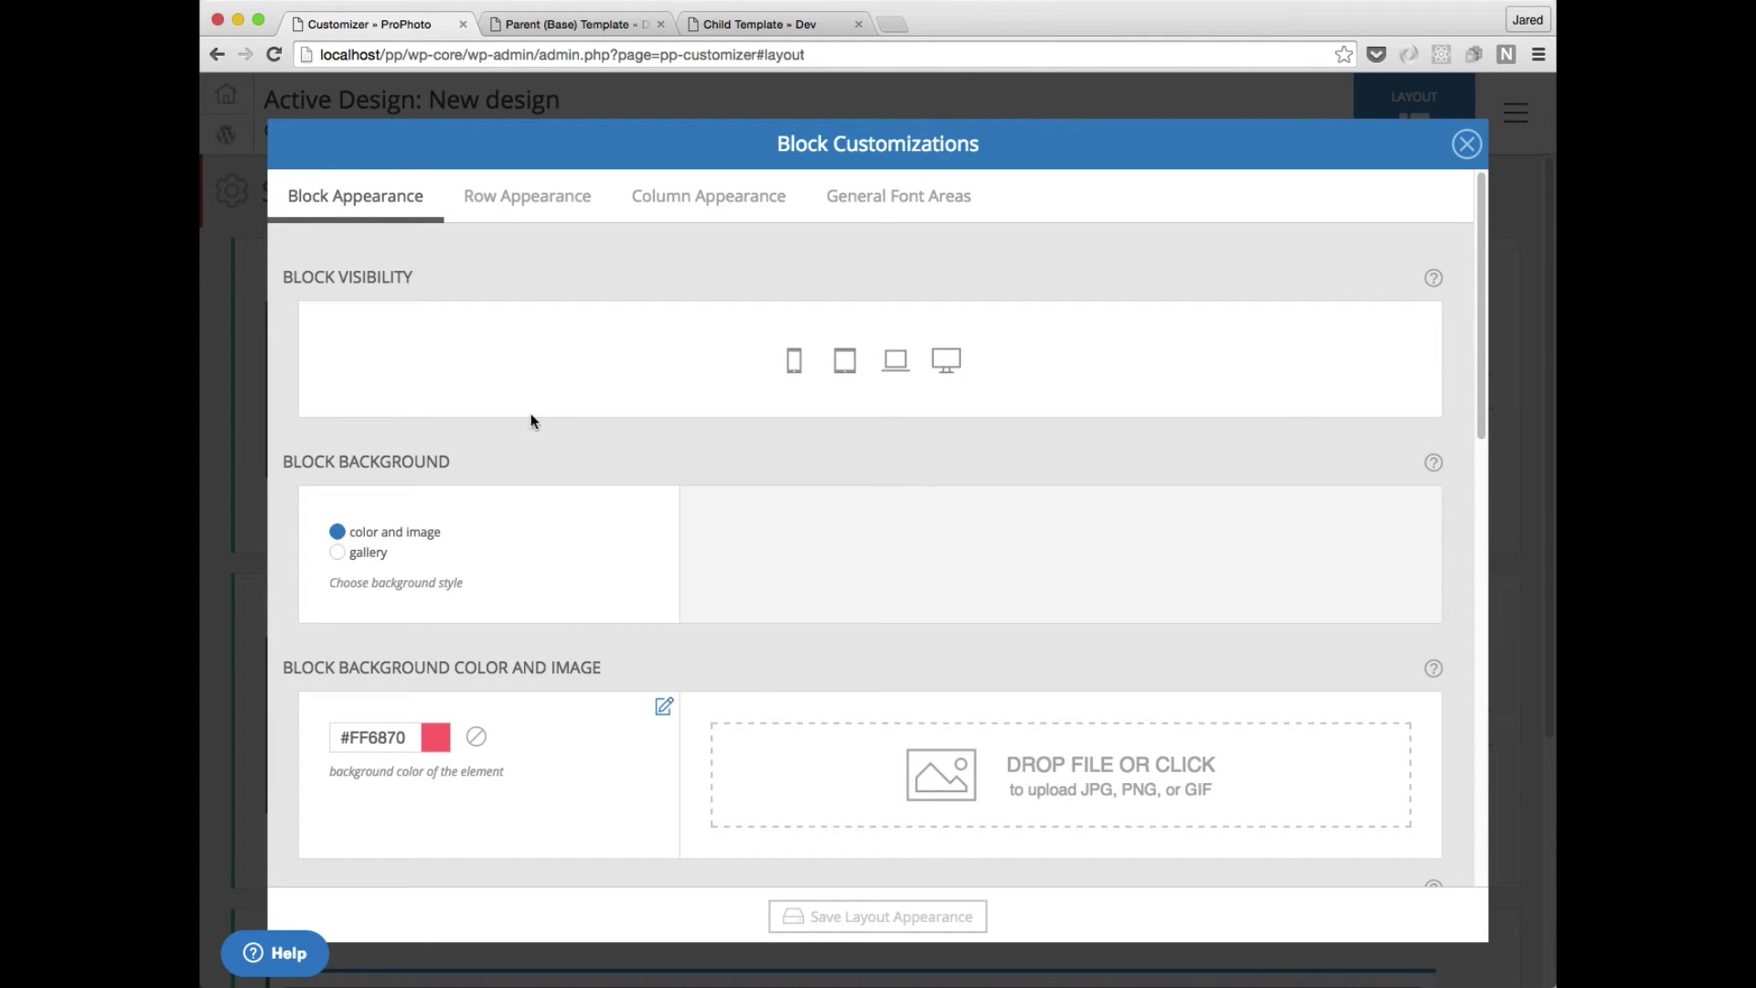
click(578, 97)
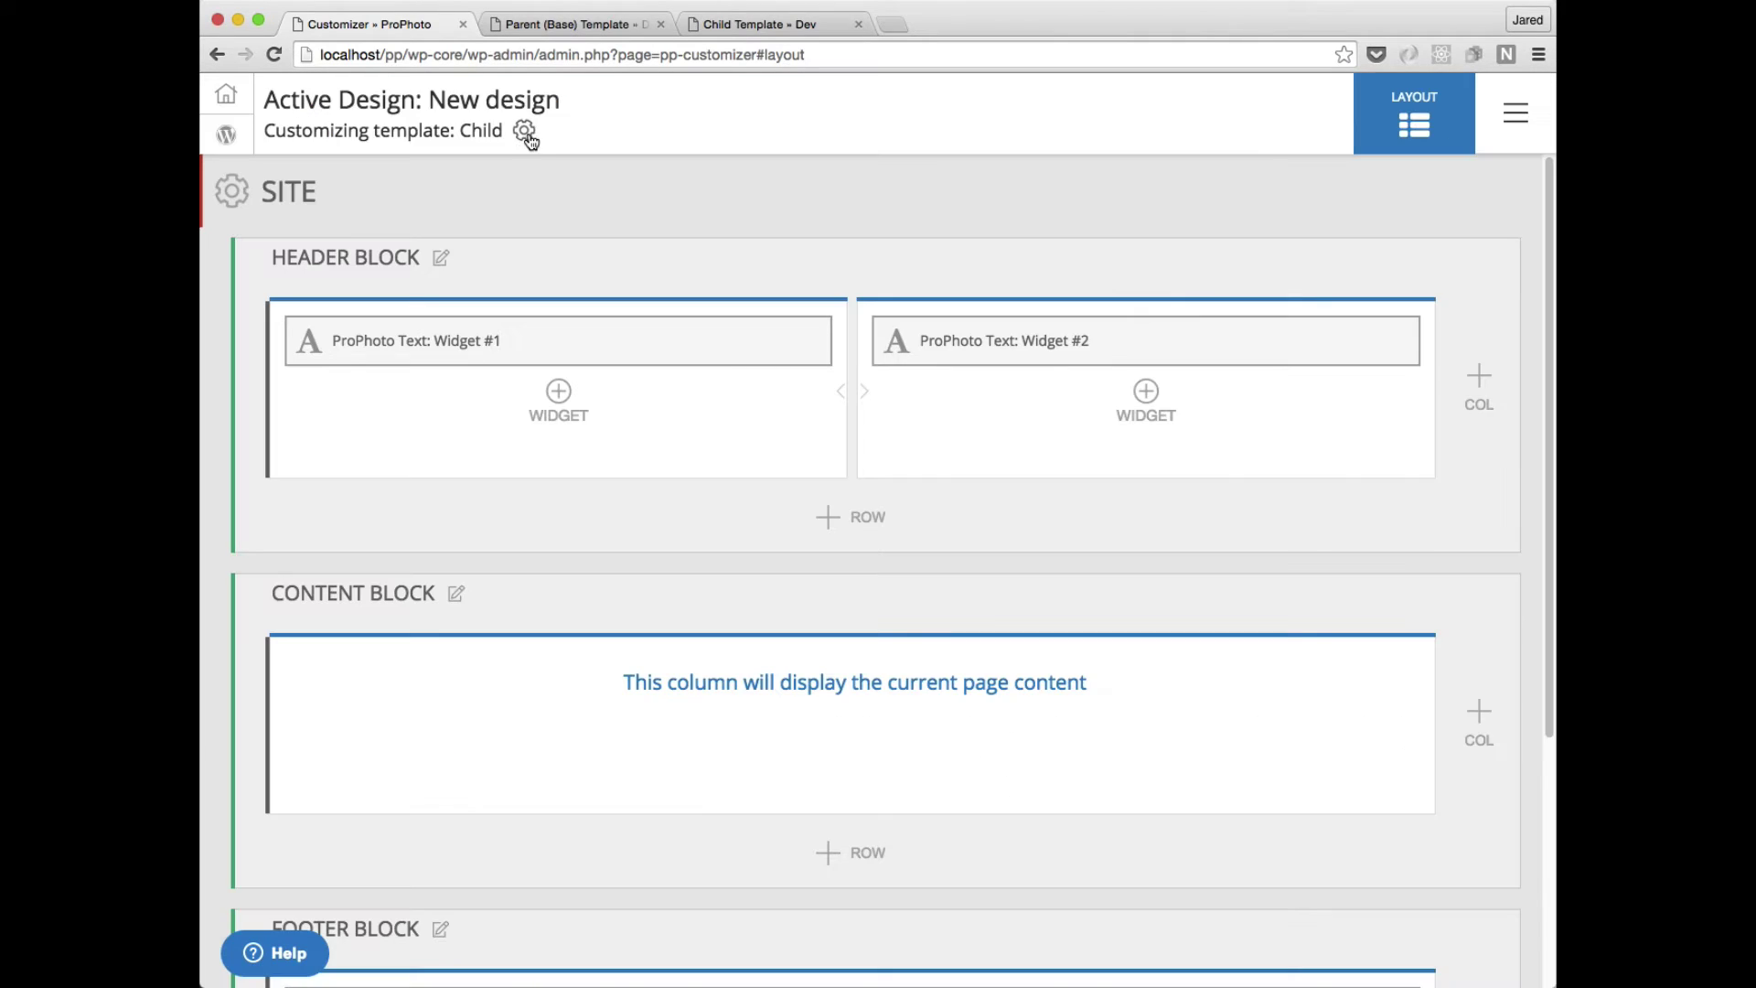
Switch from the Child template to customizing the Base template.
click(523, 130)
click(529, 306)
click(762, 967)
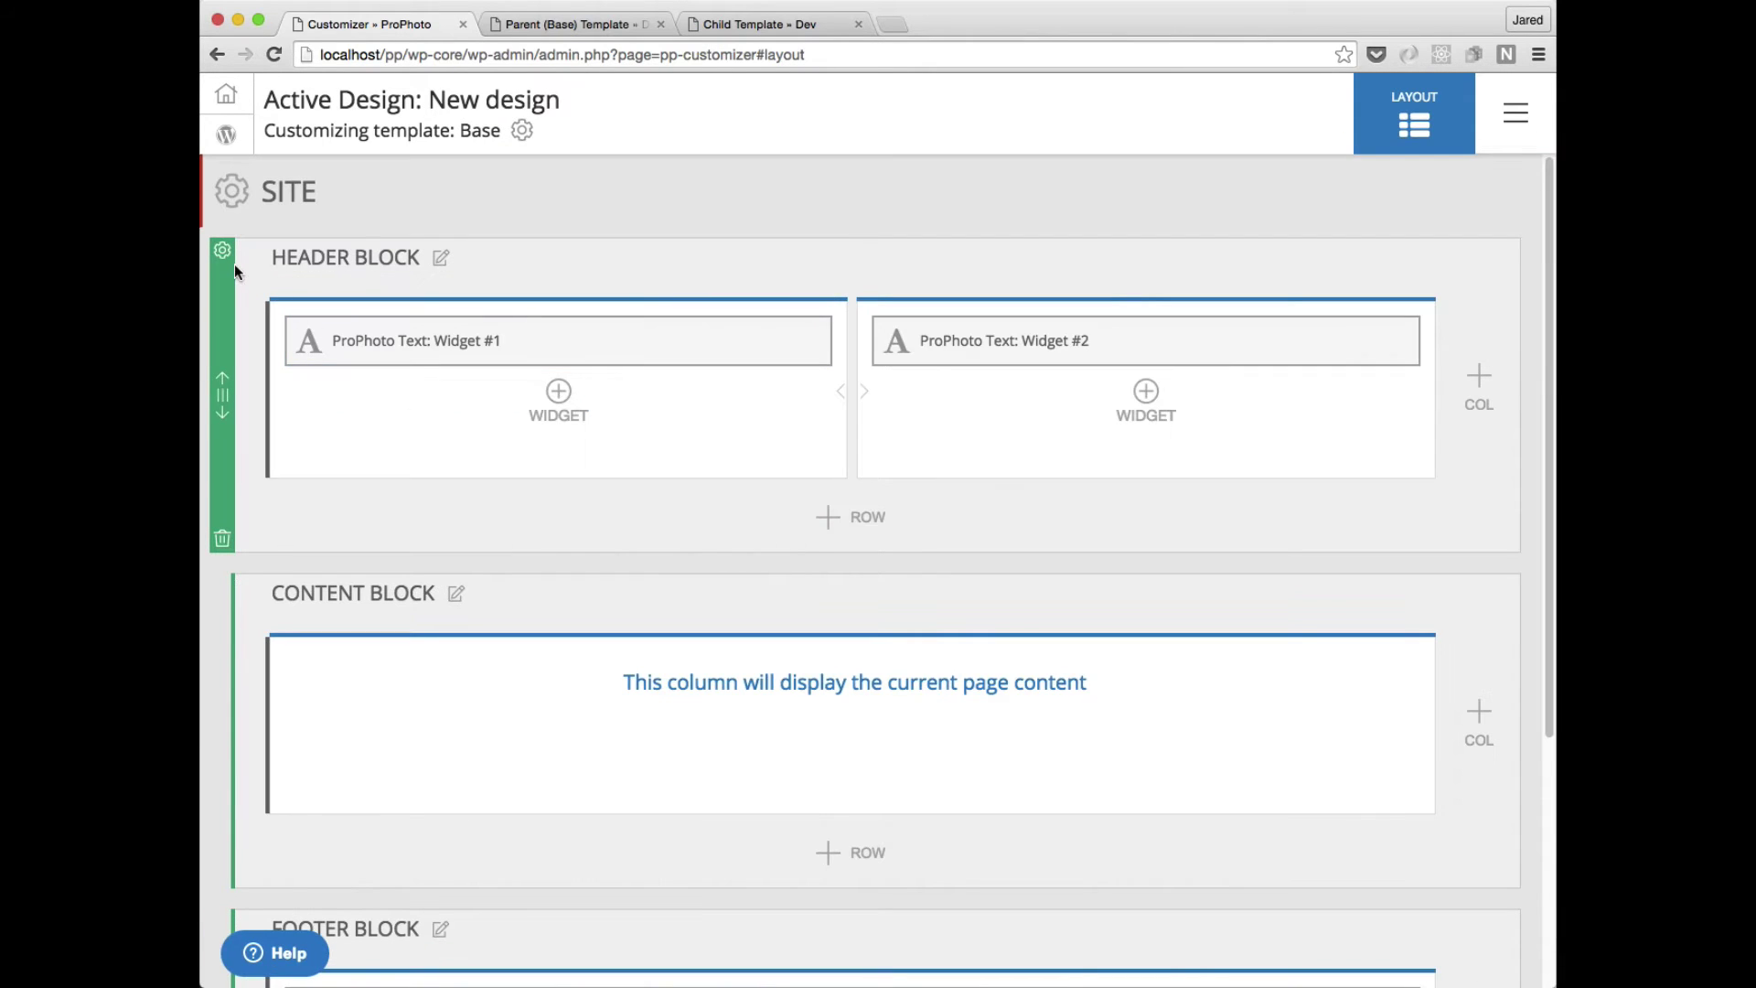
Set the Base template header block's top padding to 28% and save the layout appearance.
click(224, 252)
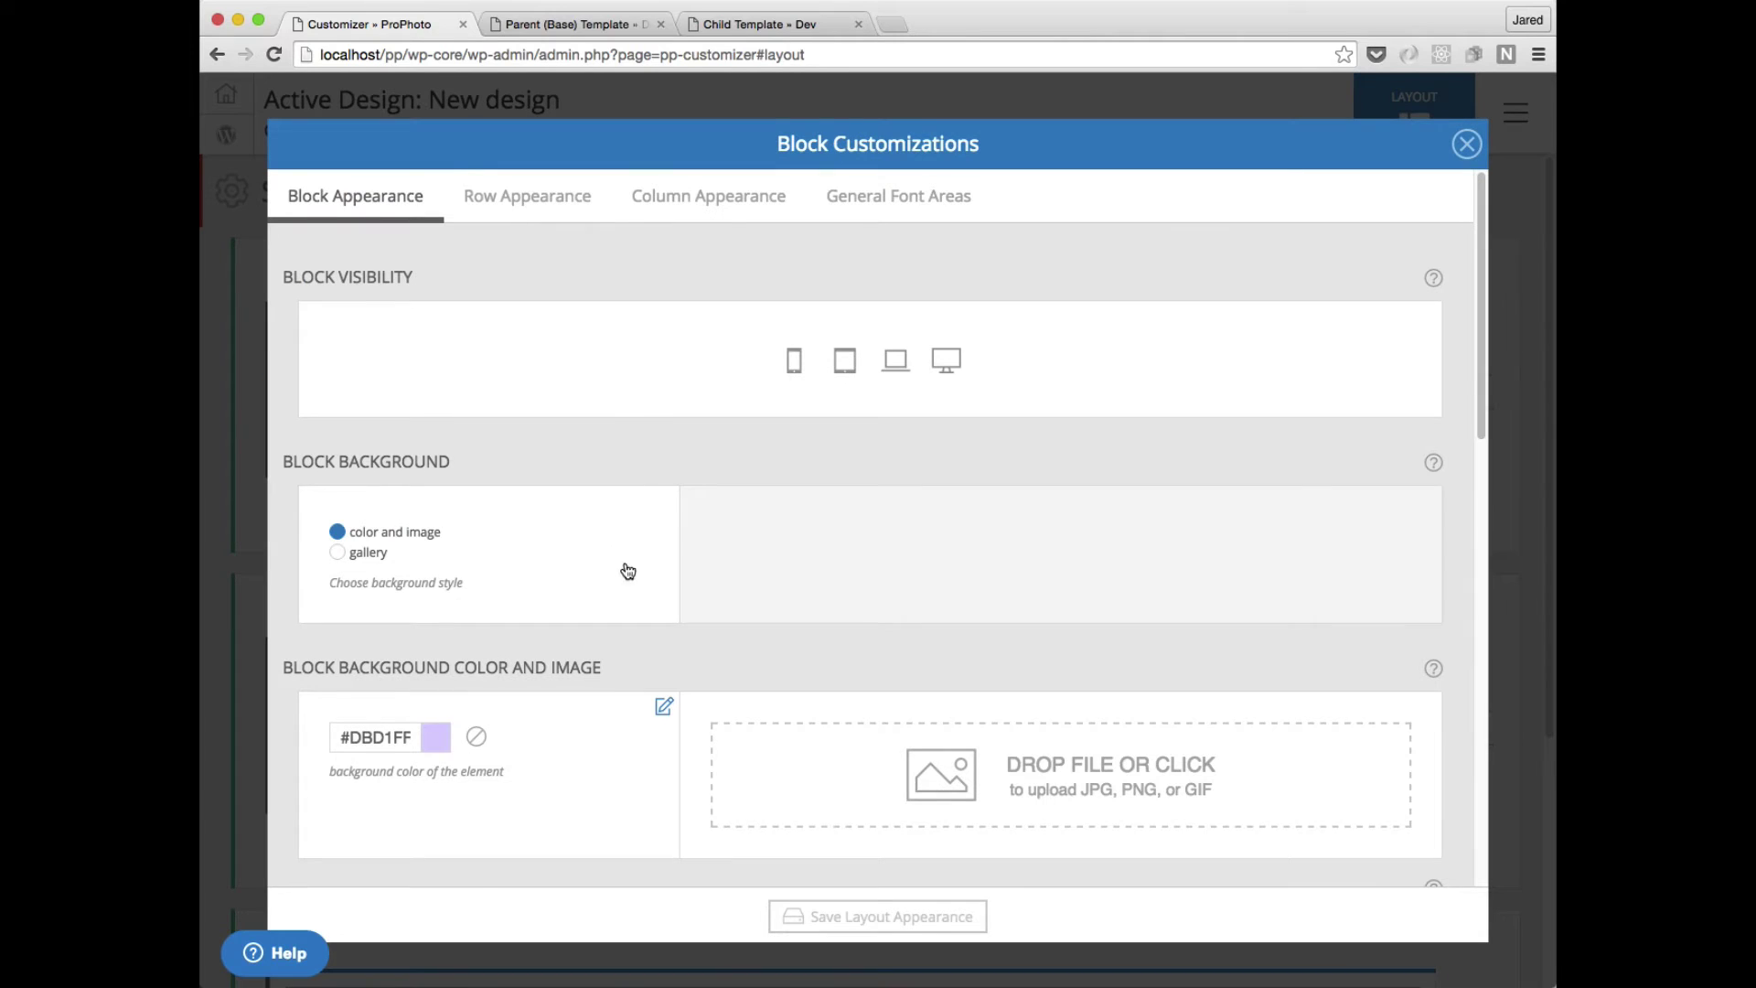
scroll(651, 640, down, 1)
scroll(655, 640, down, 5)
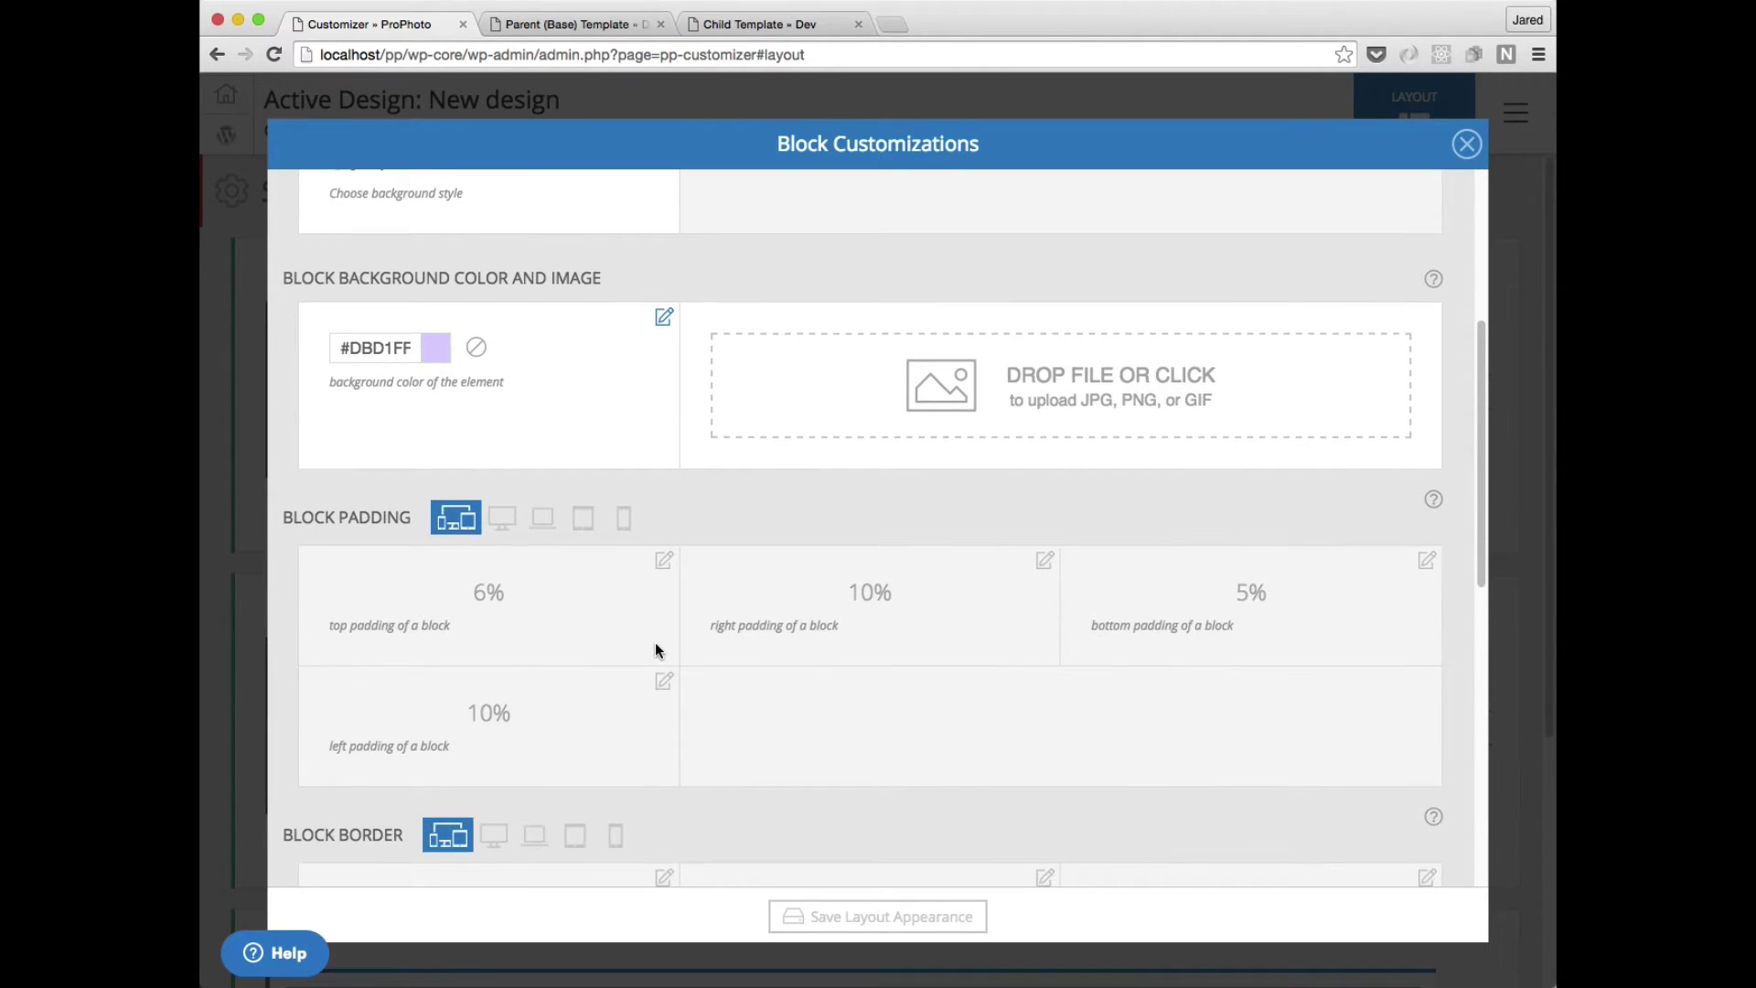
click(663, 560)
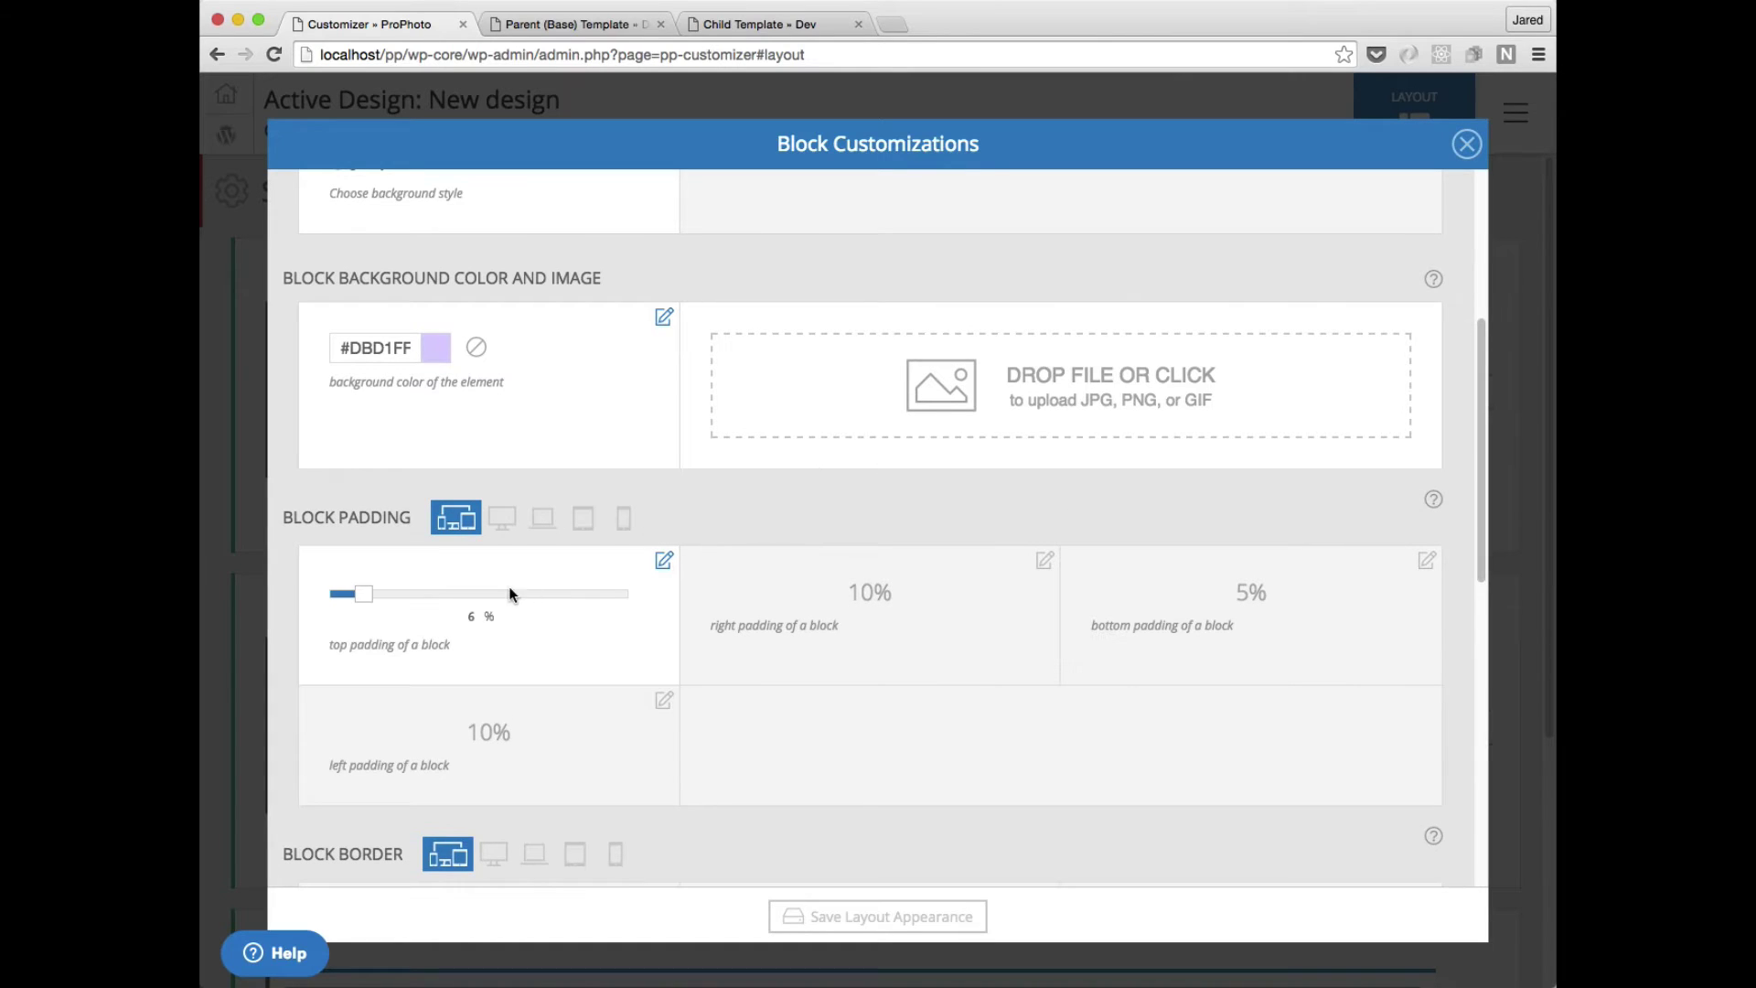
drag(363, 593, 493, 594)
click(794, 915)
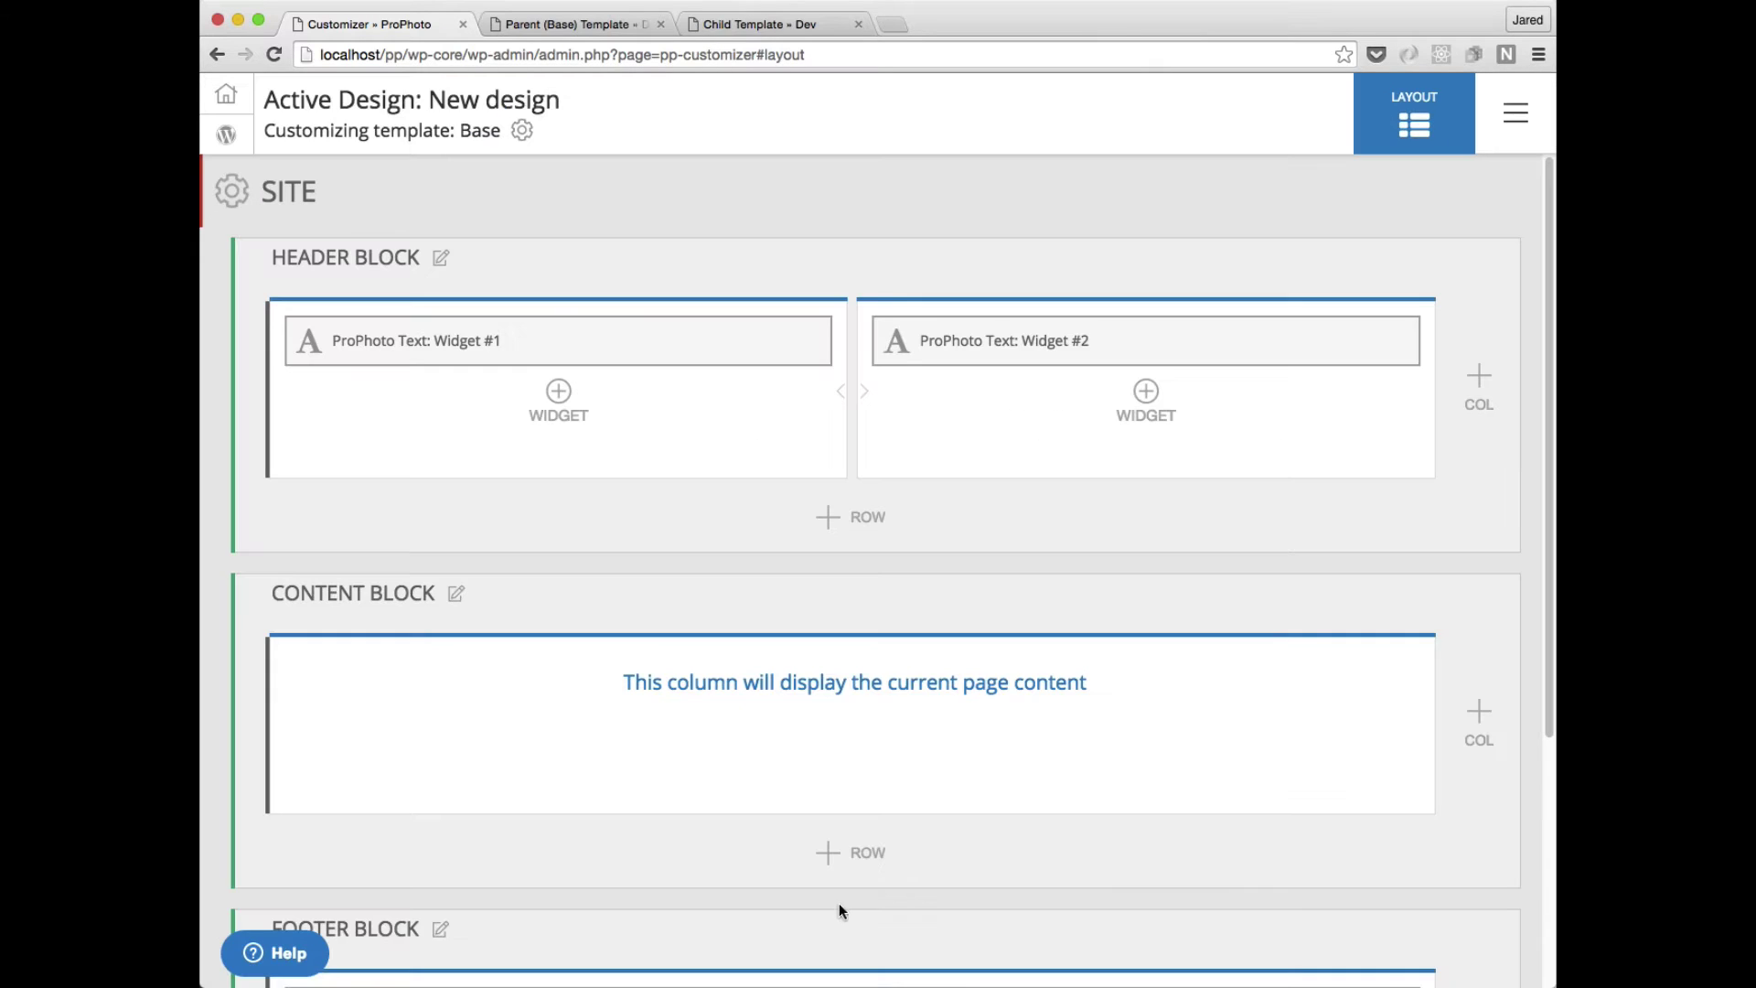
Reload the live Parent (Base) Template and Child Template pages and compare the header block's top padding.
click(585, 27)
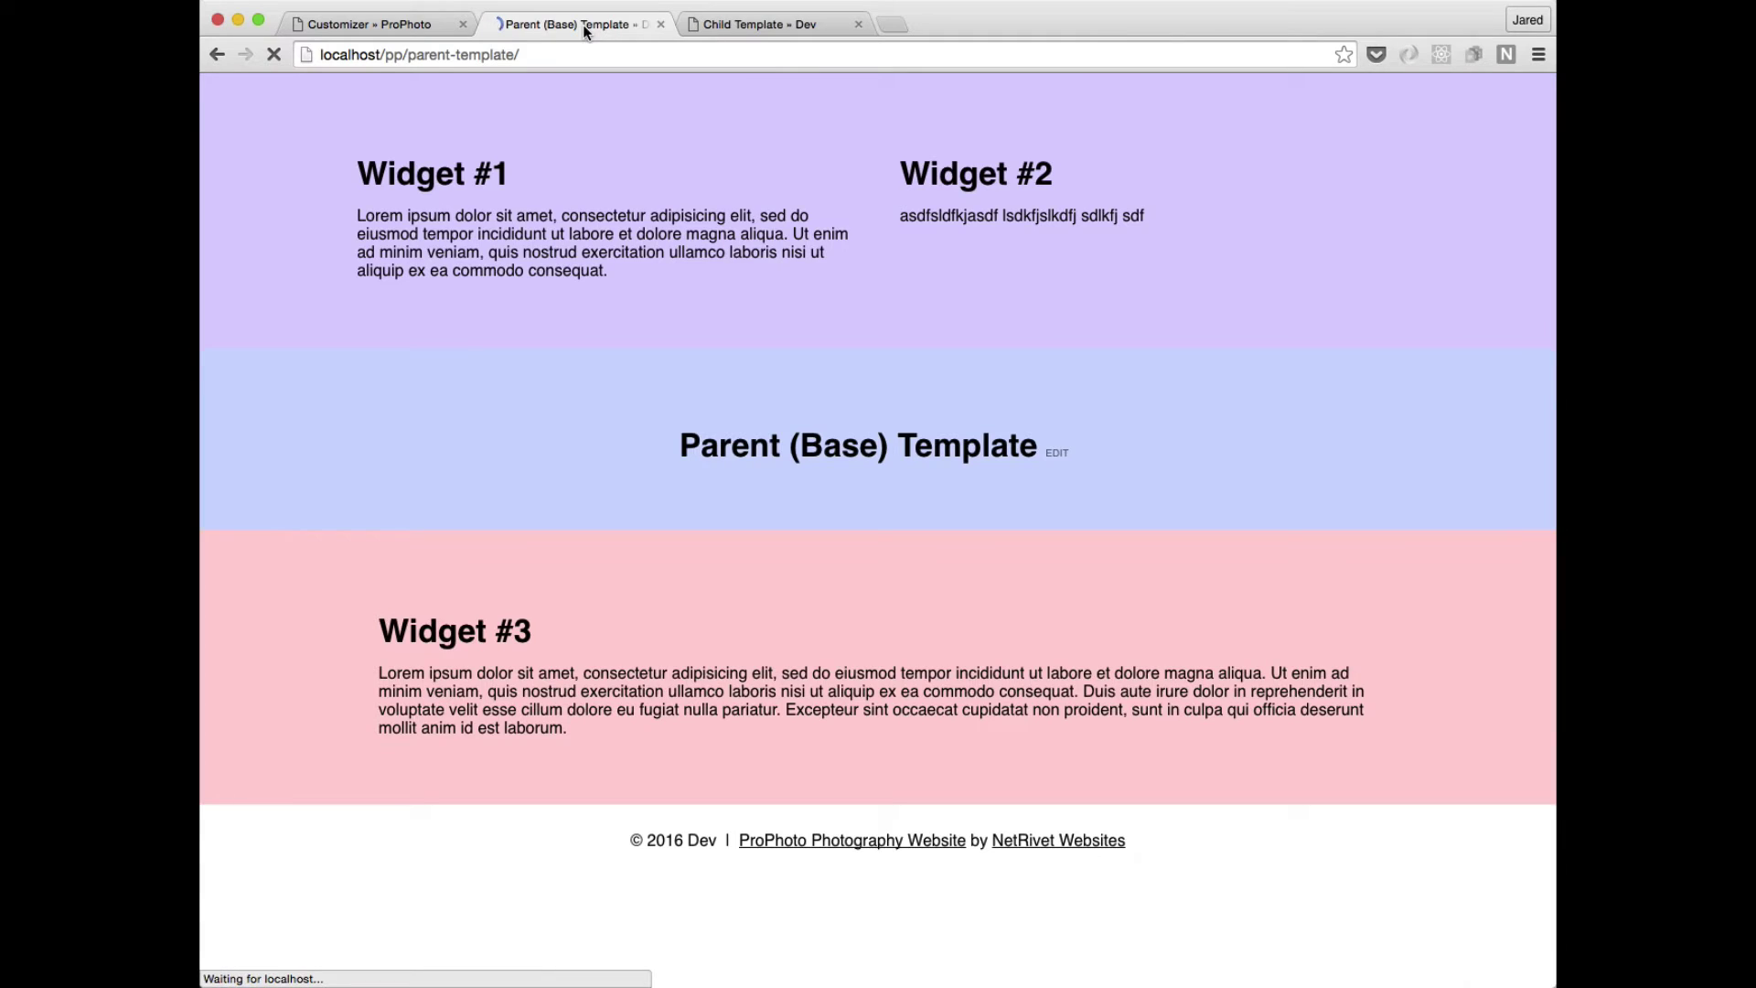
scroll(750, 457, down, 2)
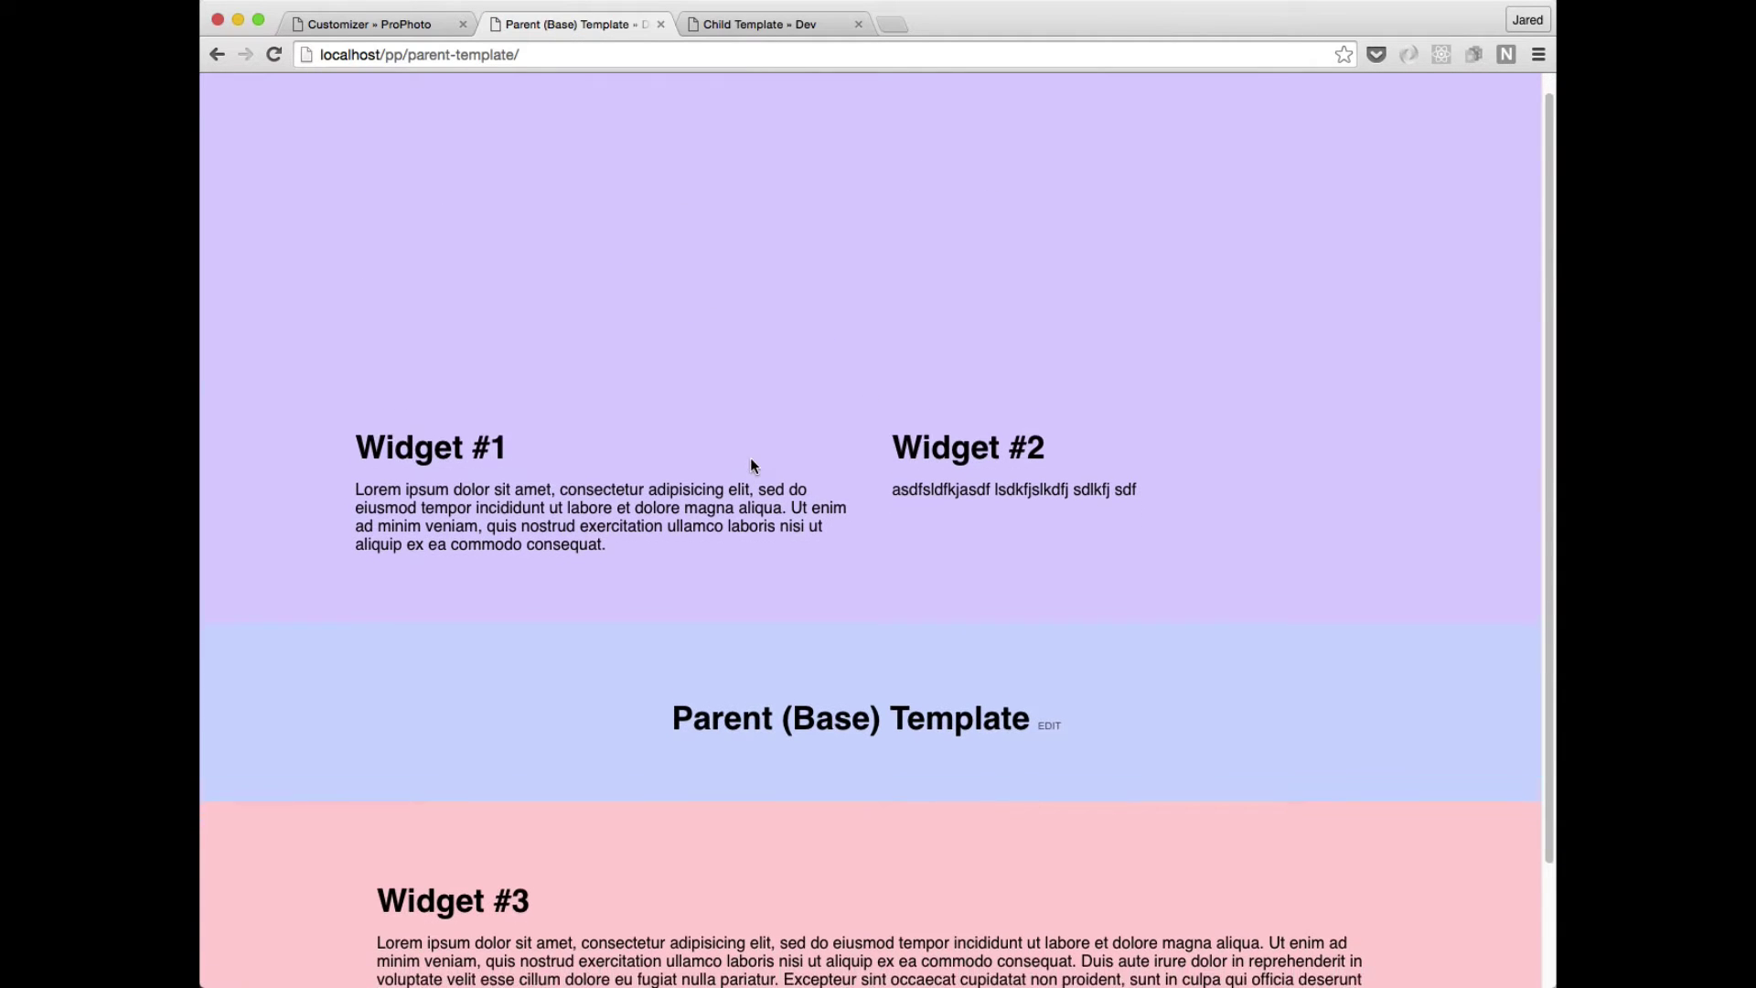
scroll(750, 457, down, 1)
scroll(751, 462, up, 2)
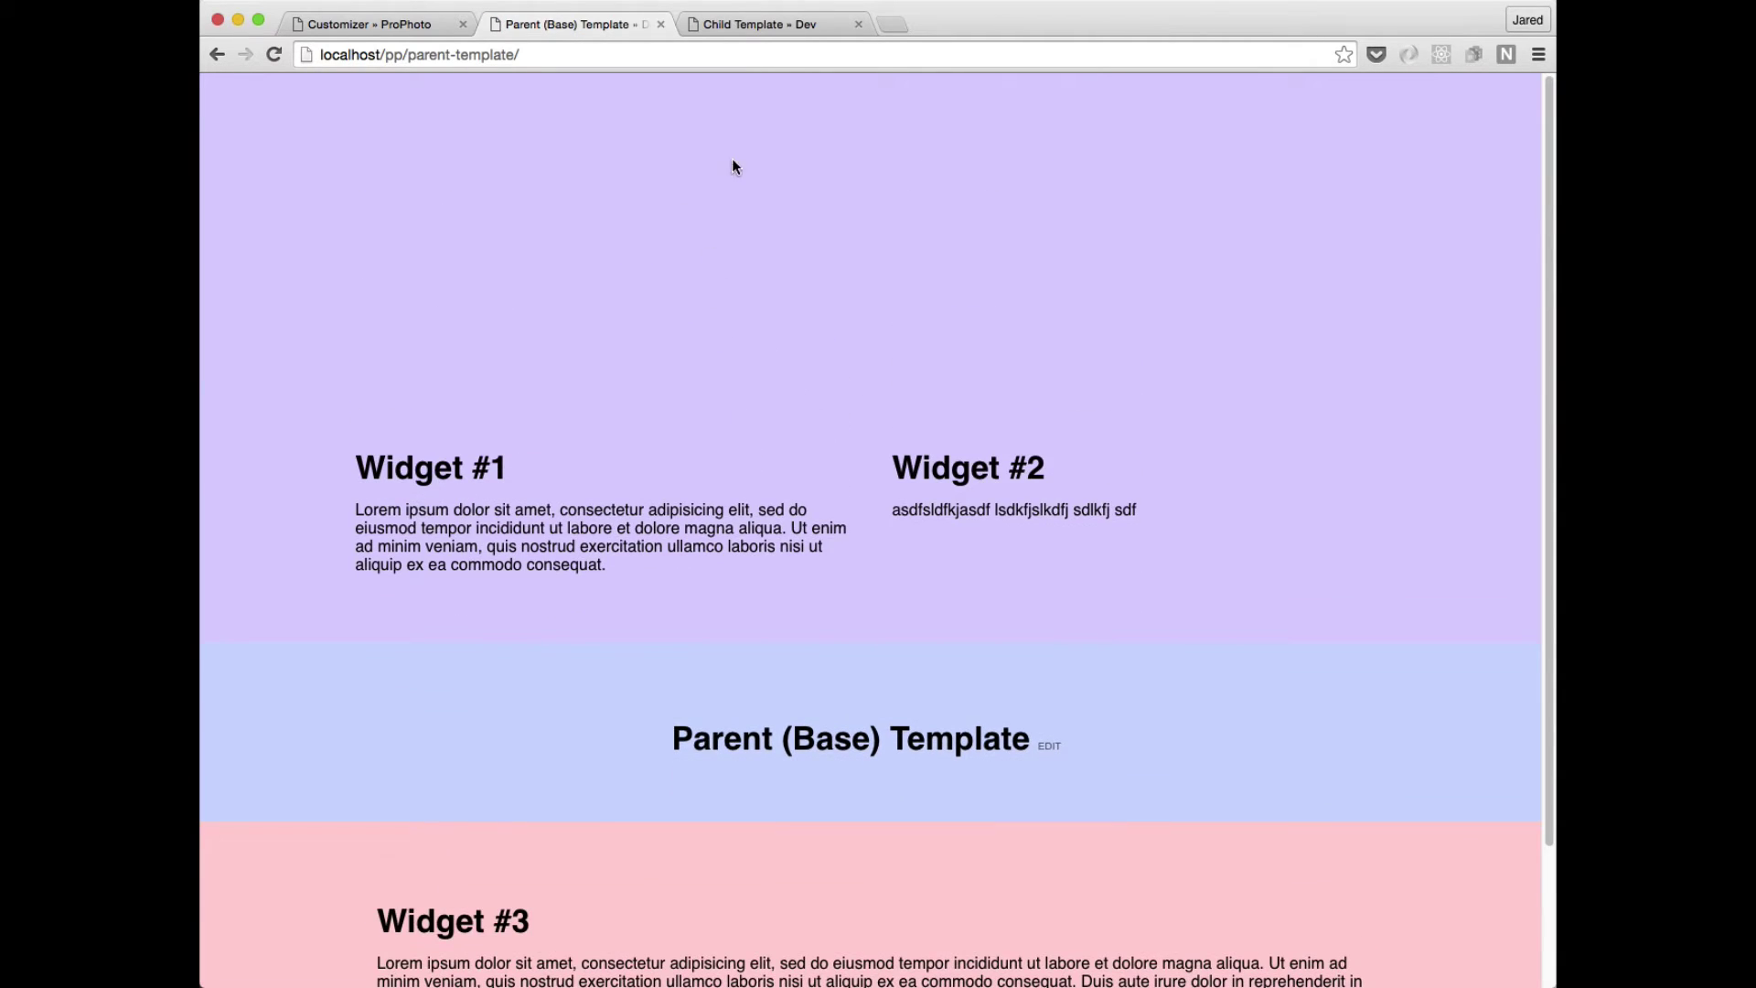
click(748, 20)
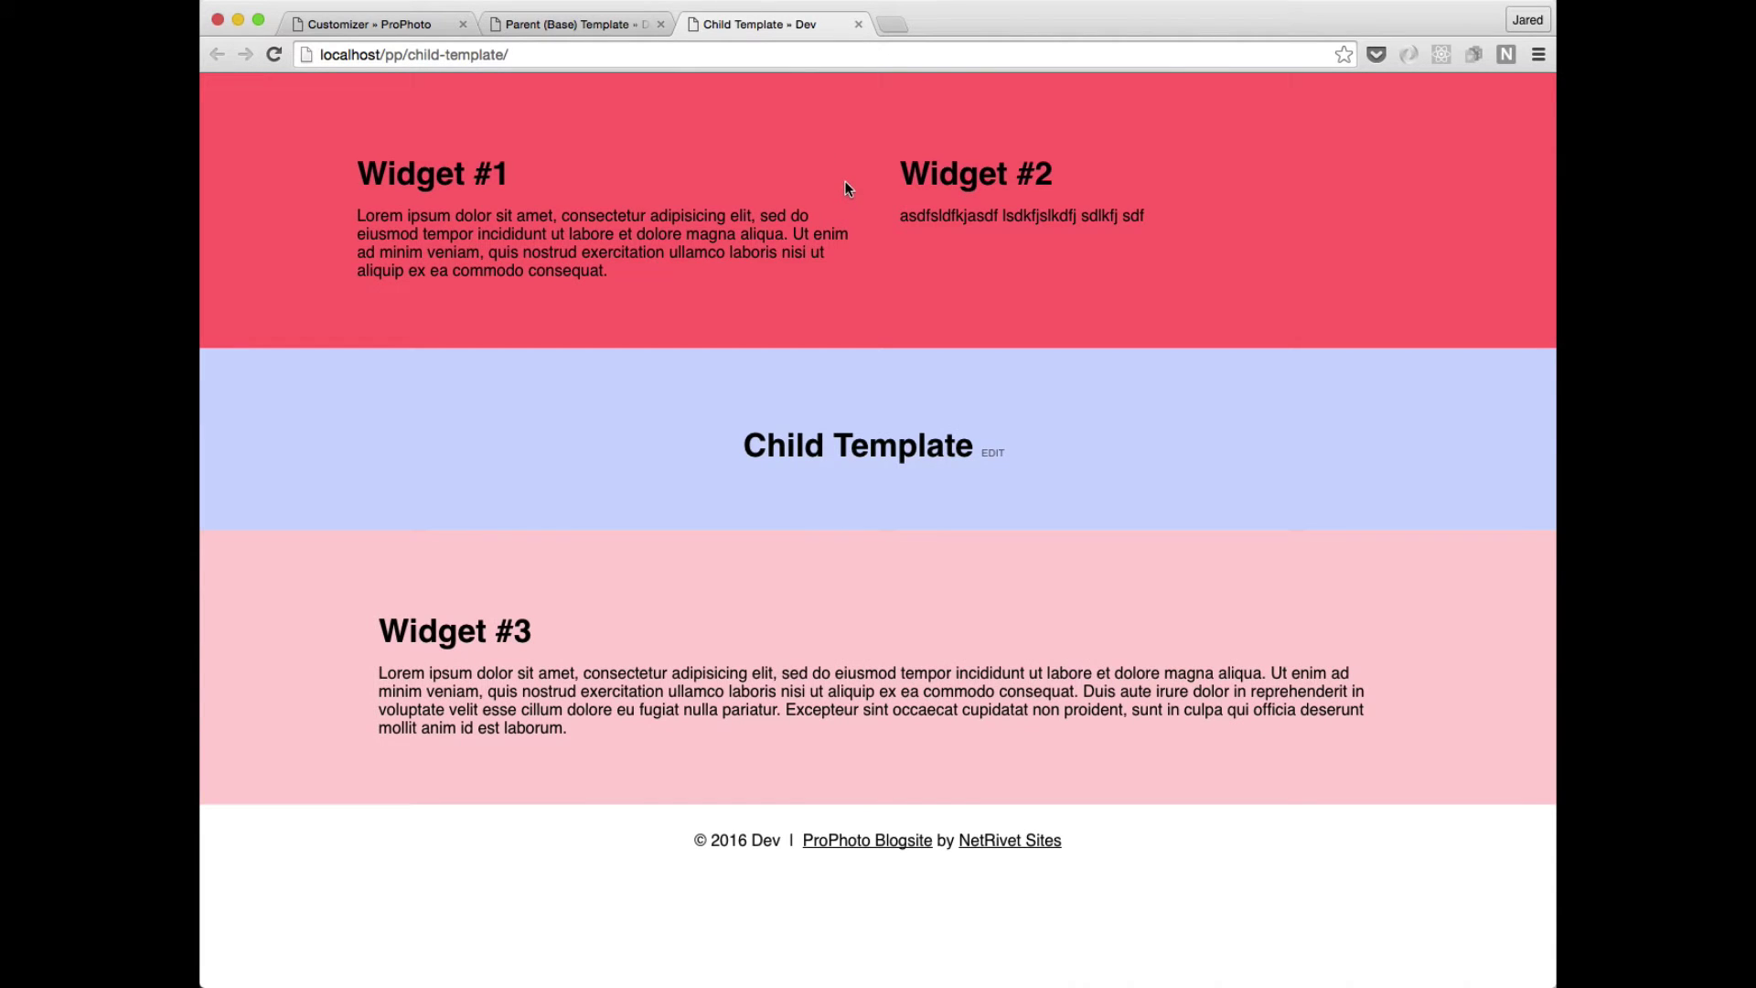
key(super+r)
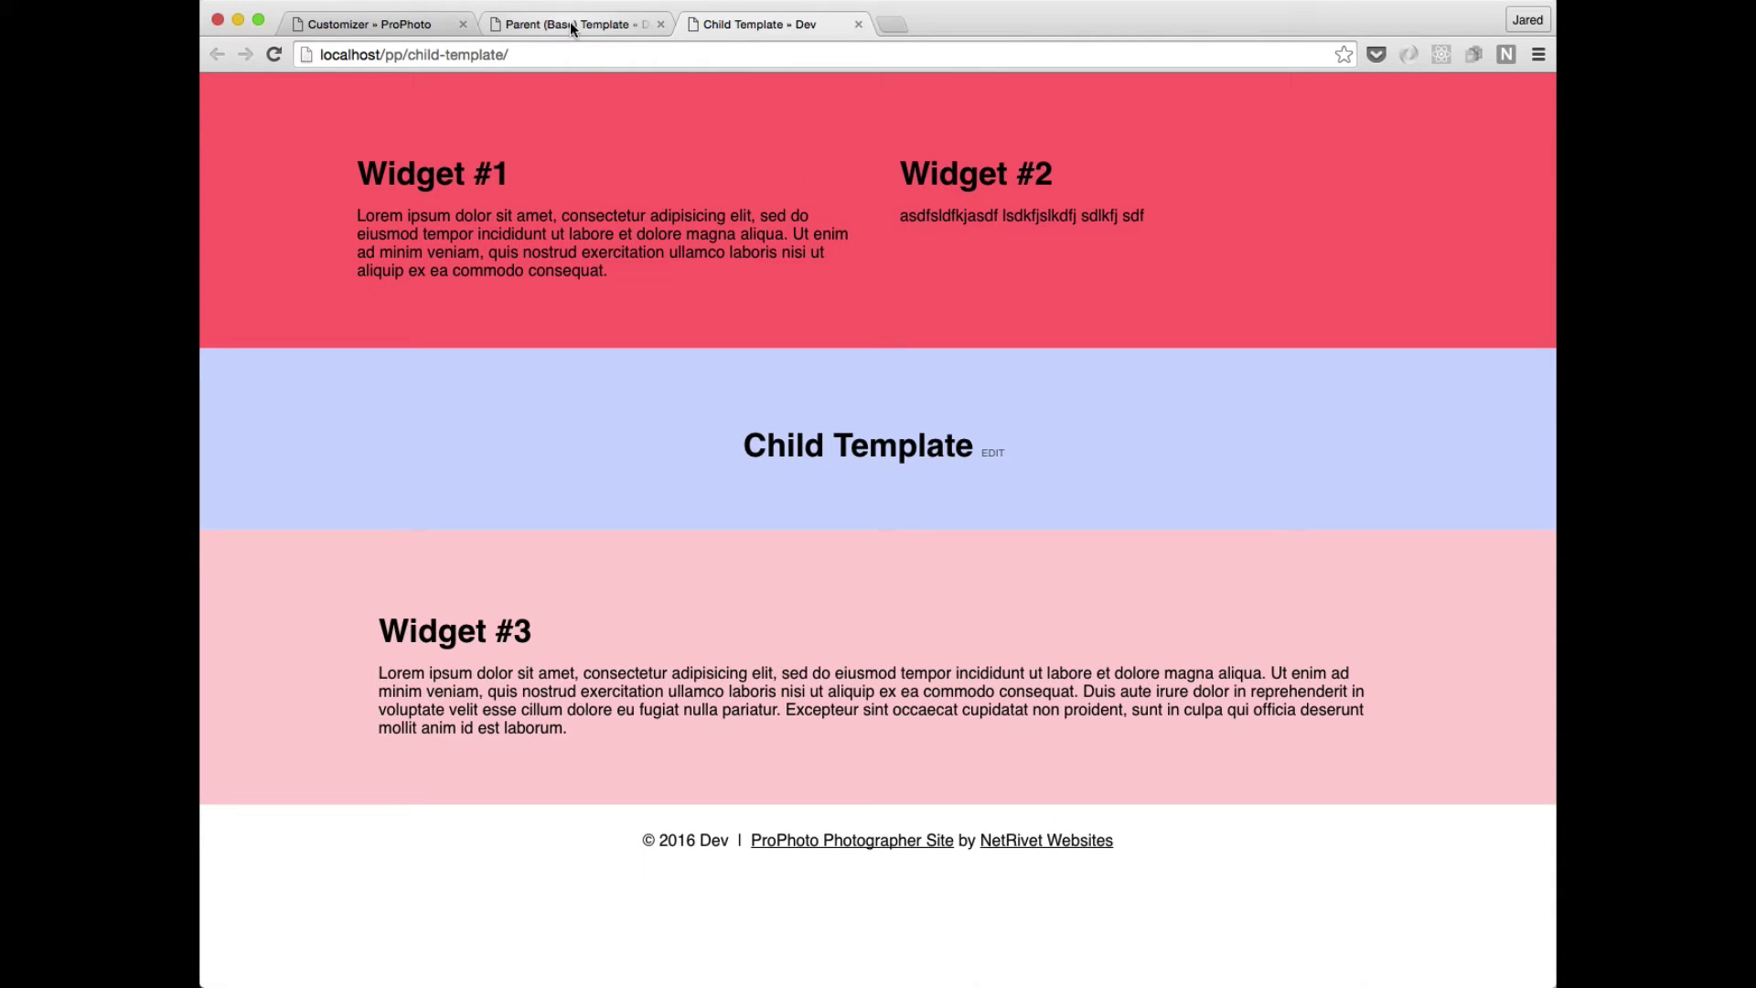
Return to the customizer, set the Base header block's top padding back to 6%, and save the layout appearance.
click(375, 24)
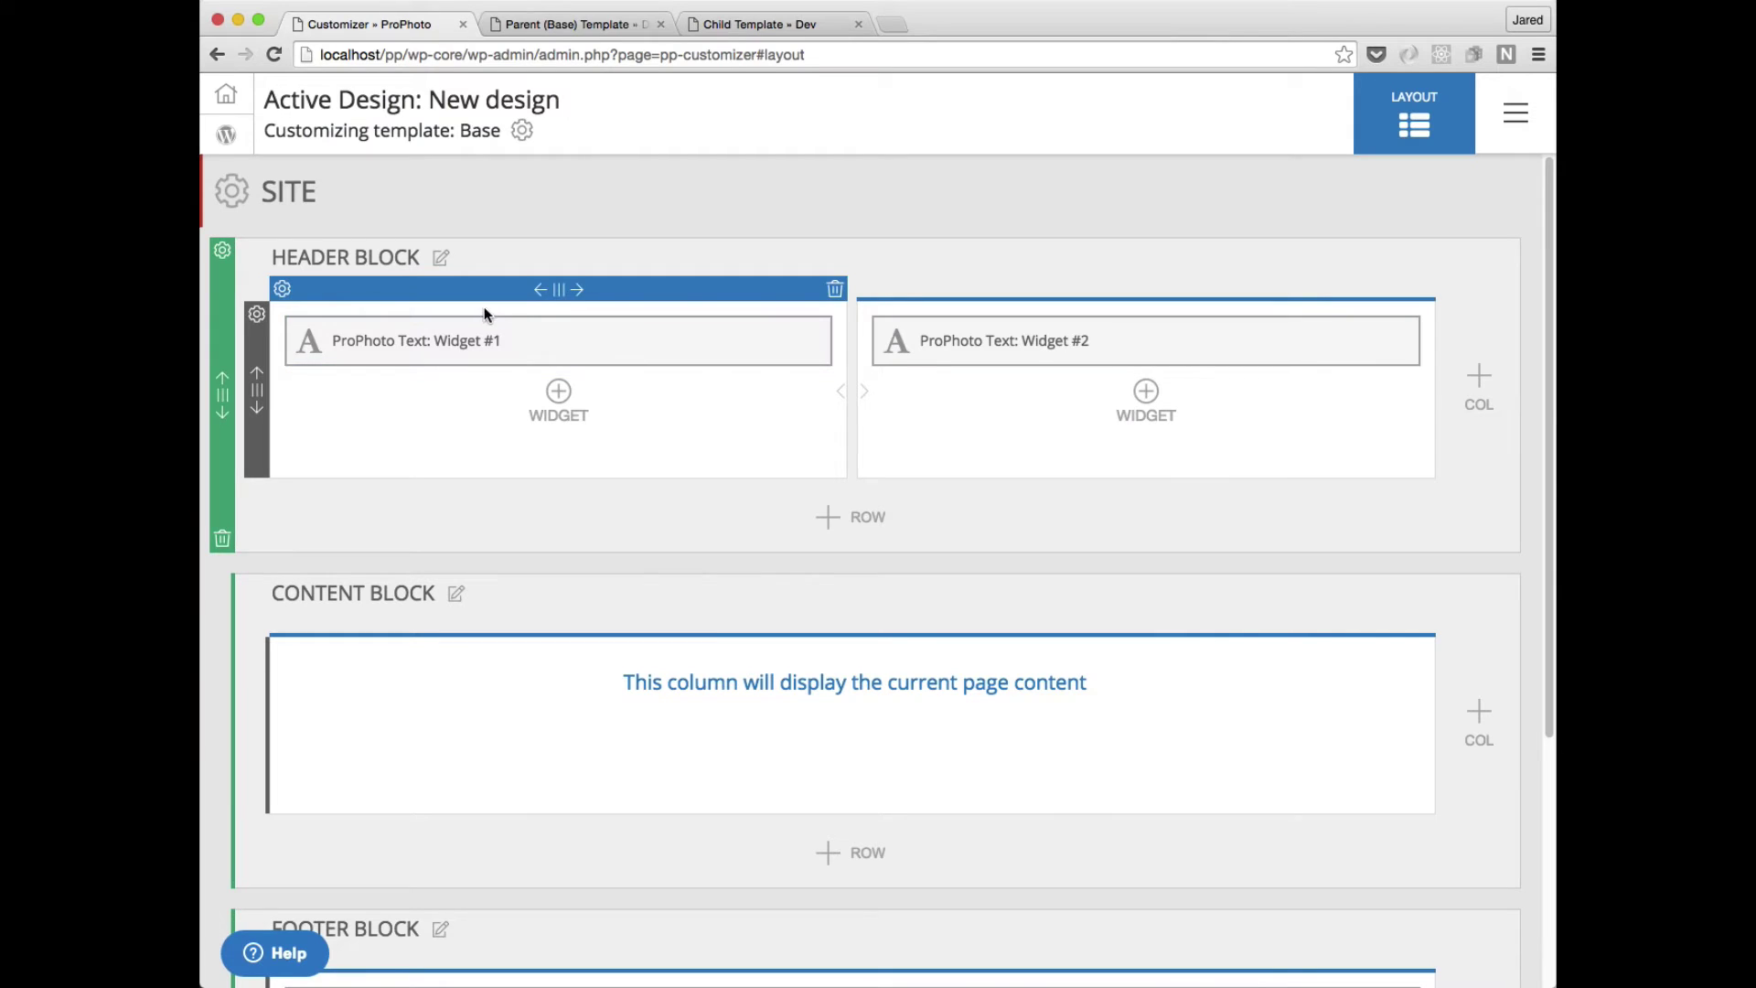
click(222, 250)
scroll(558, 727, down, 2)
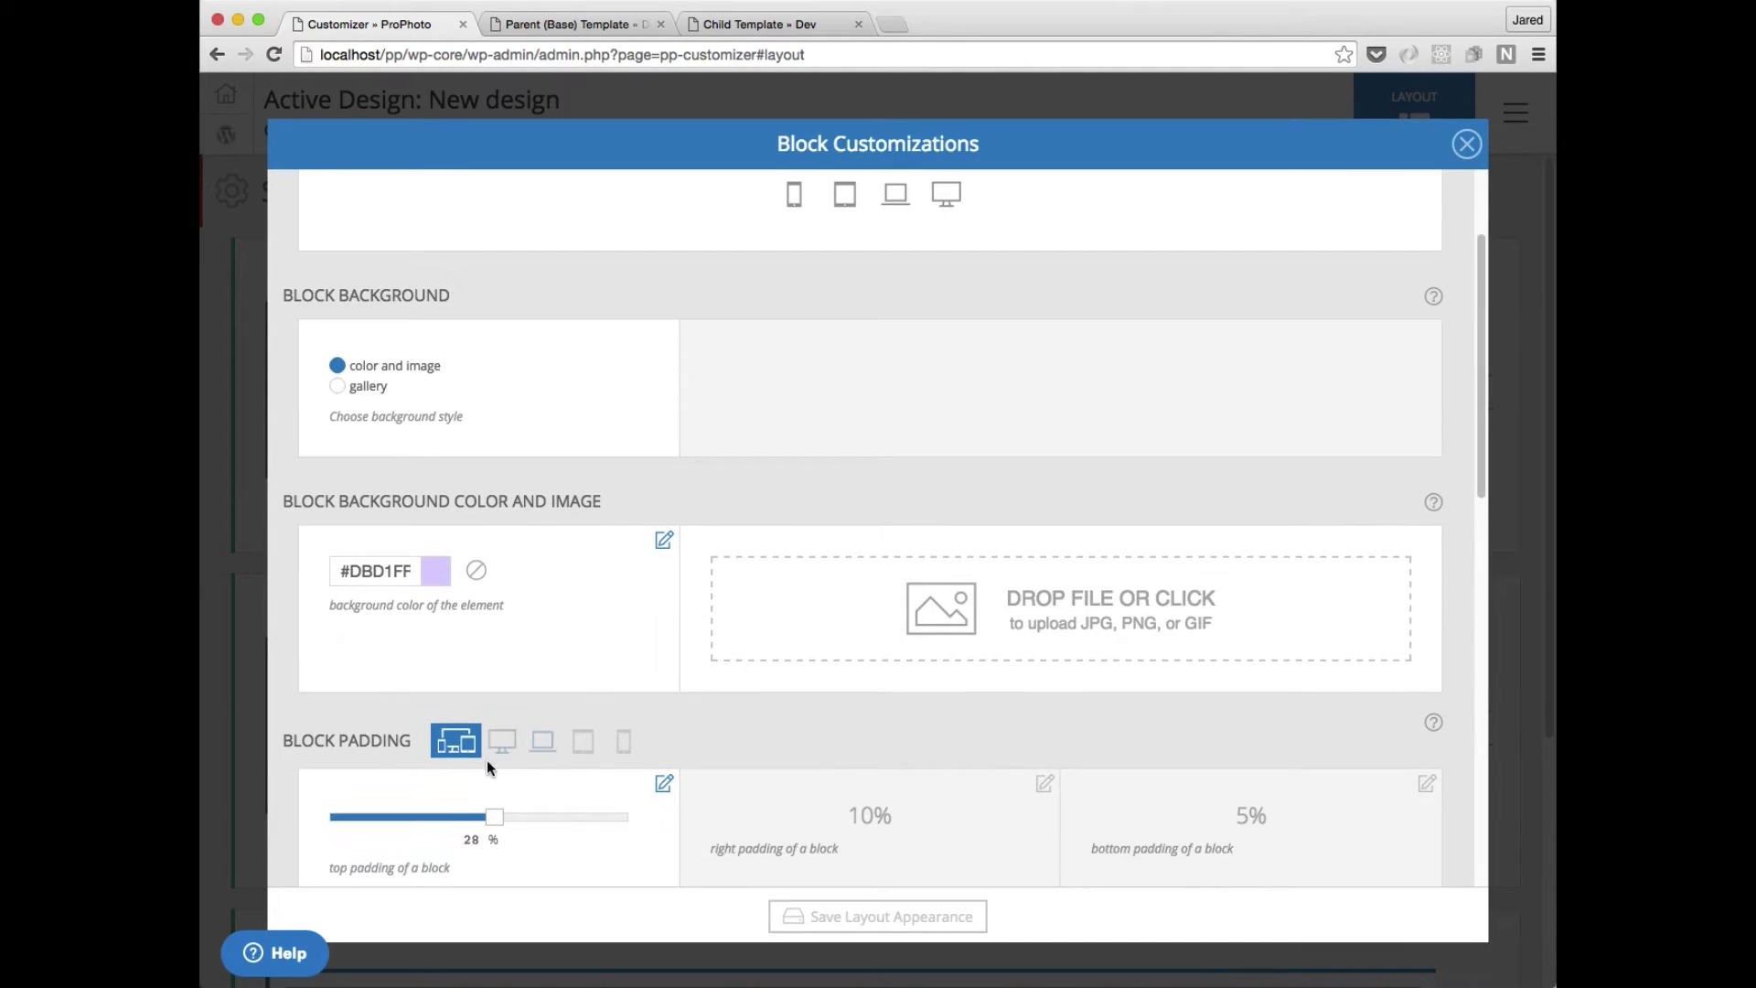
drag(493, 816, 365, 821)
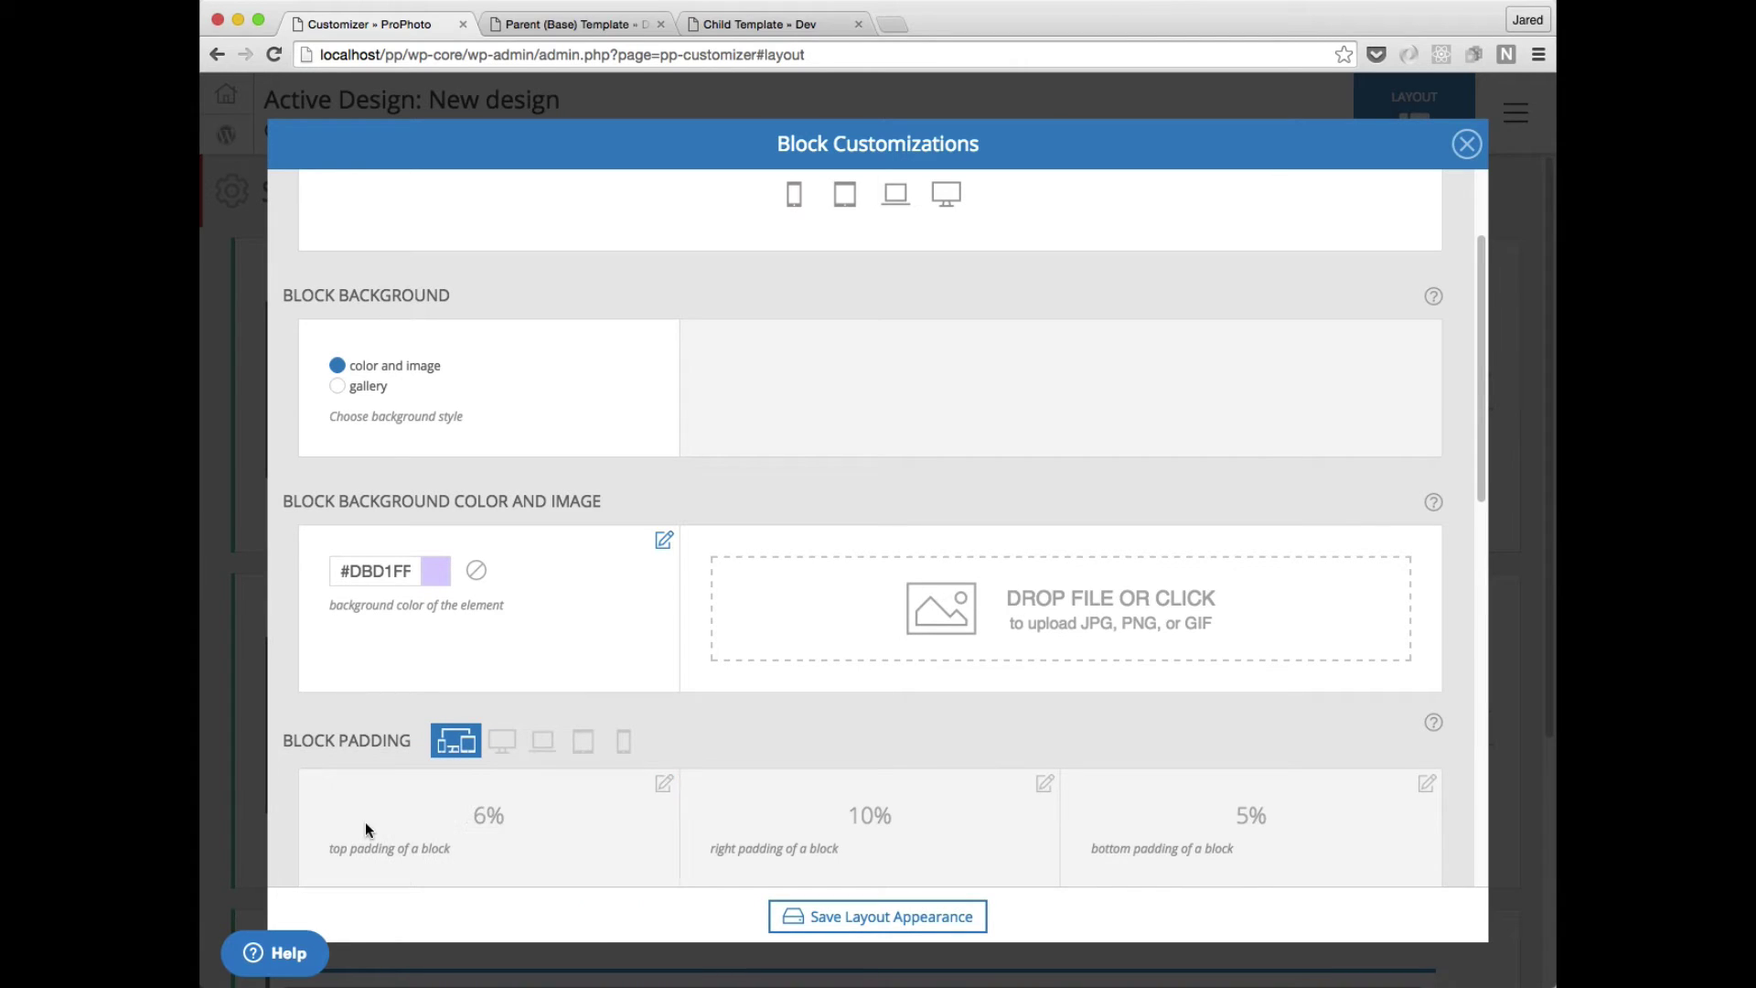
click(797, 919)
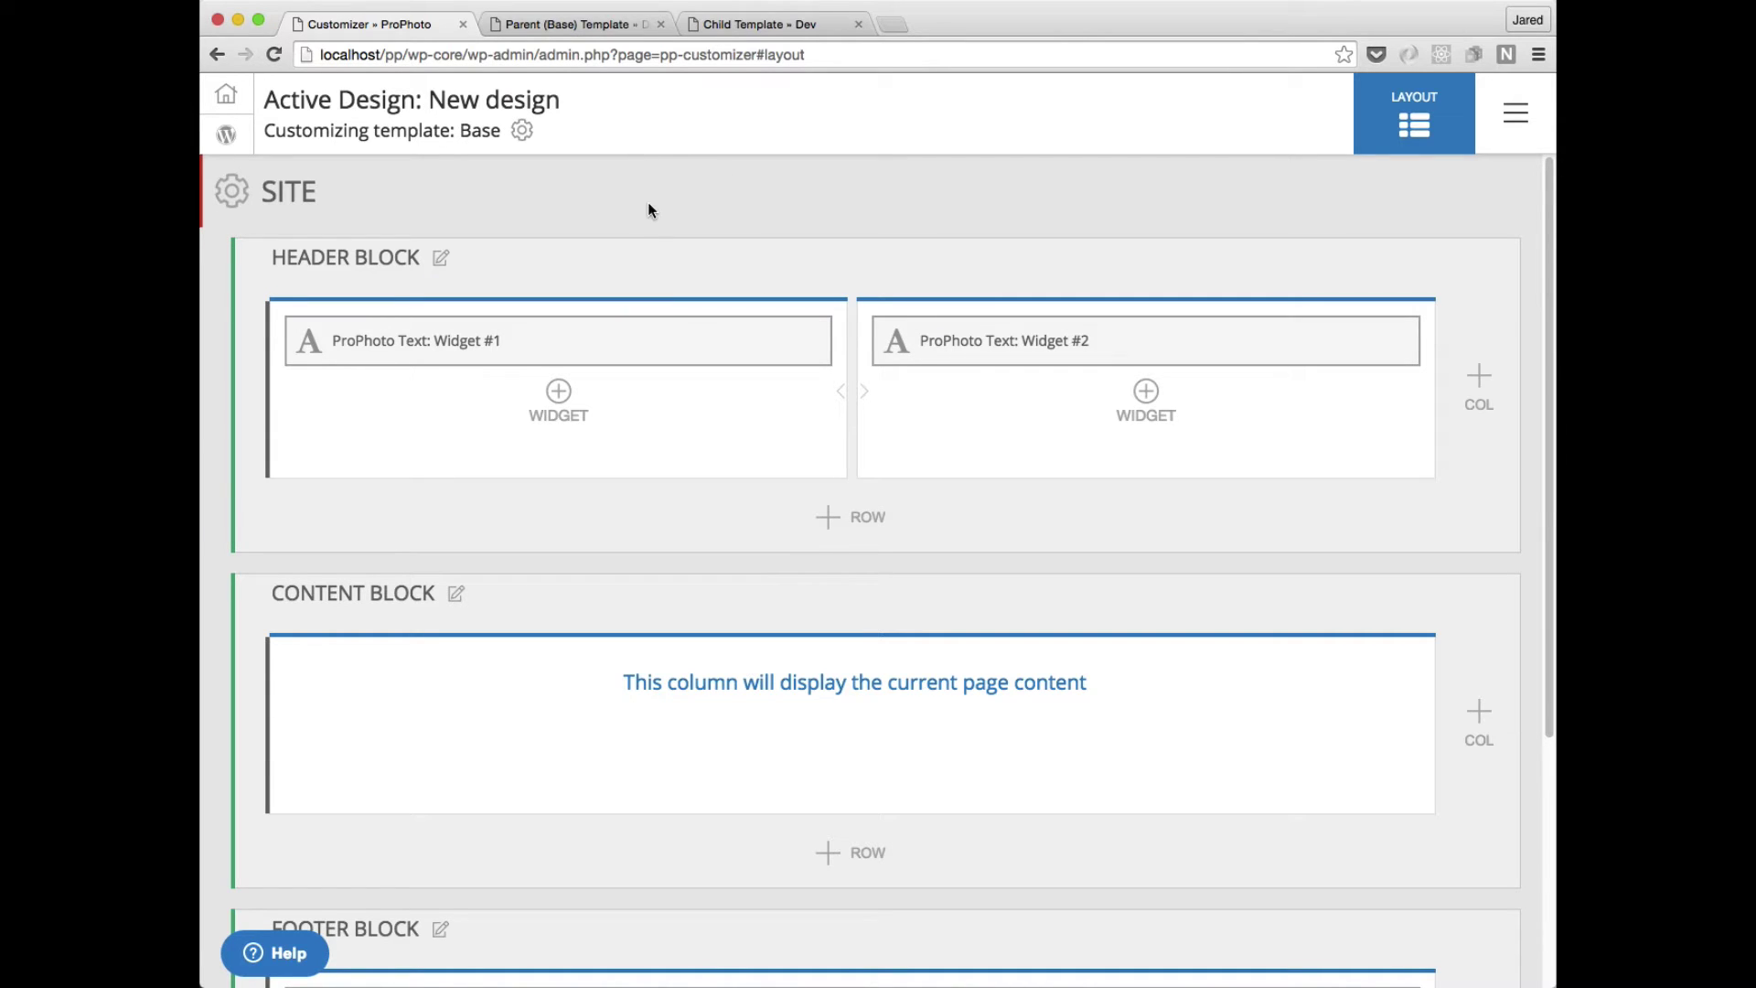
Add a new block below the footer block in the Base template layout.
scroll(682, 321, down, 4)
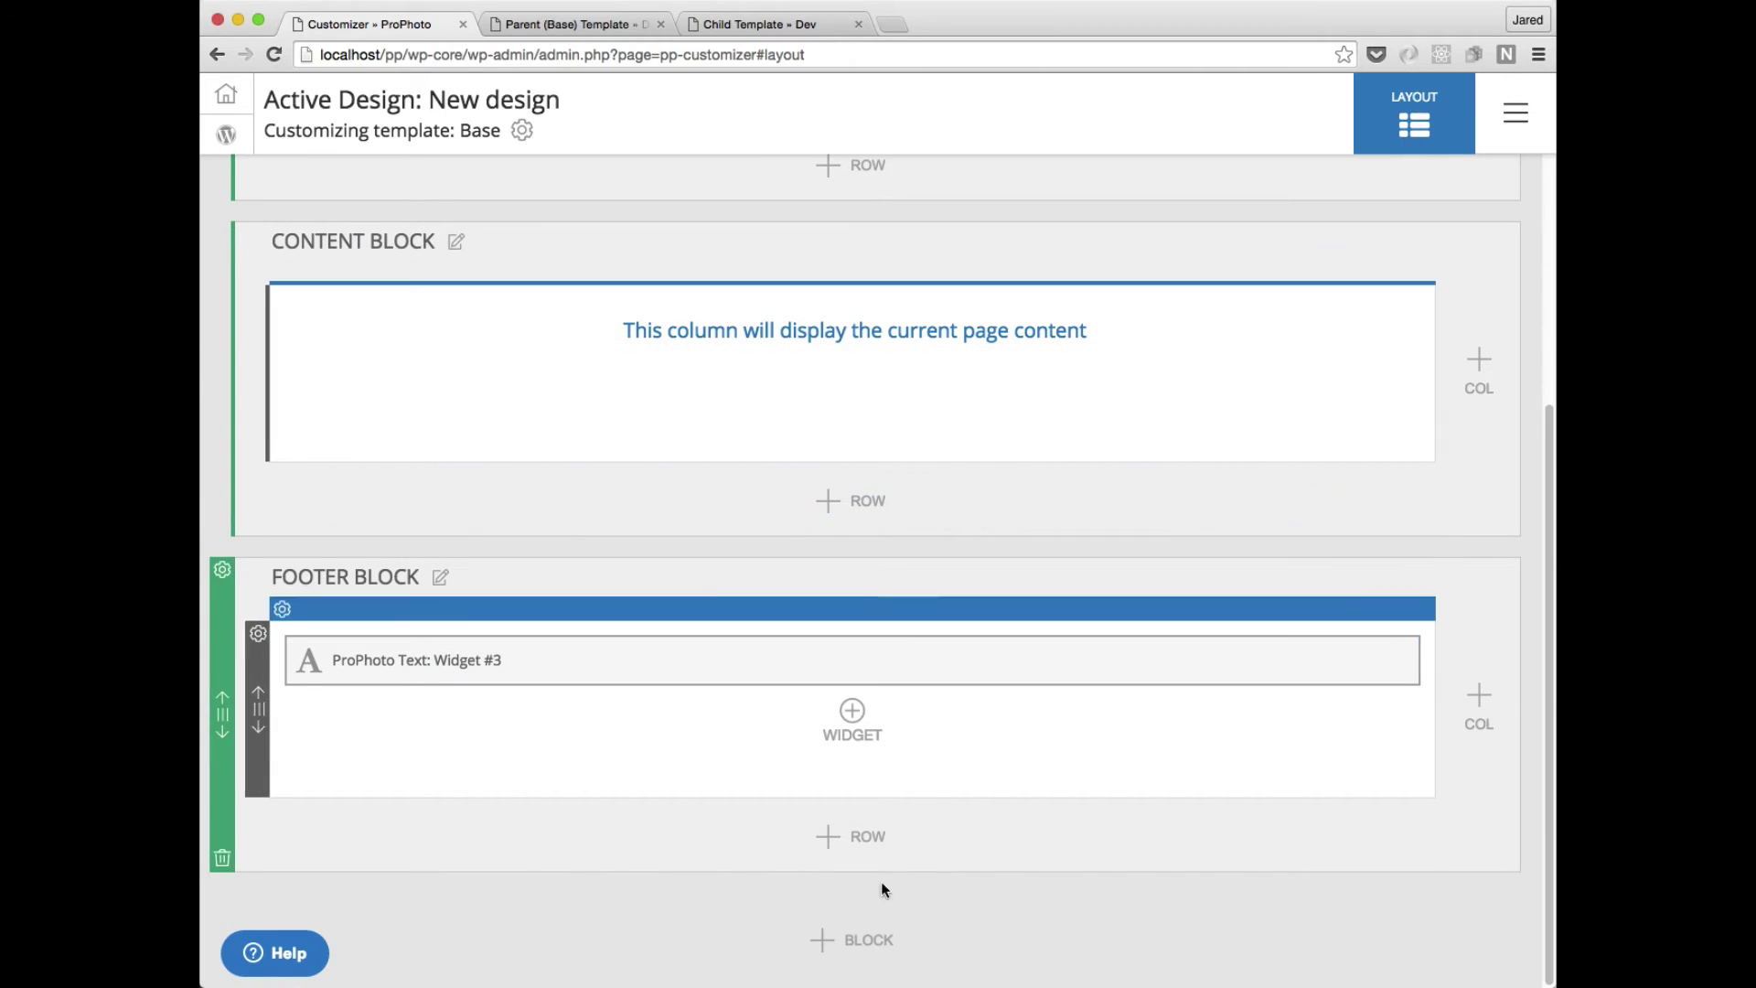
click(860, 962)
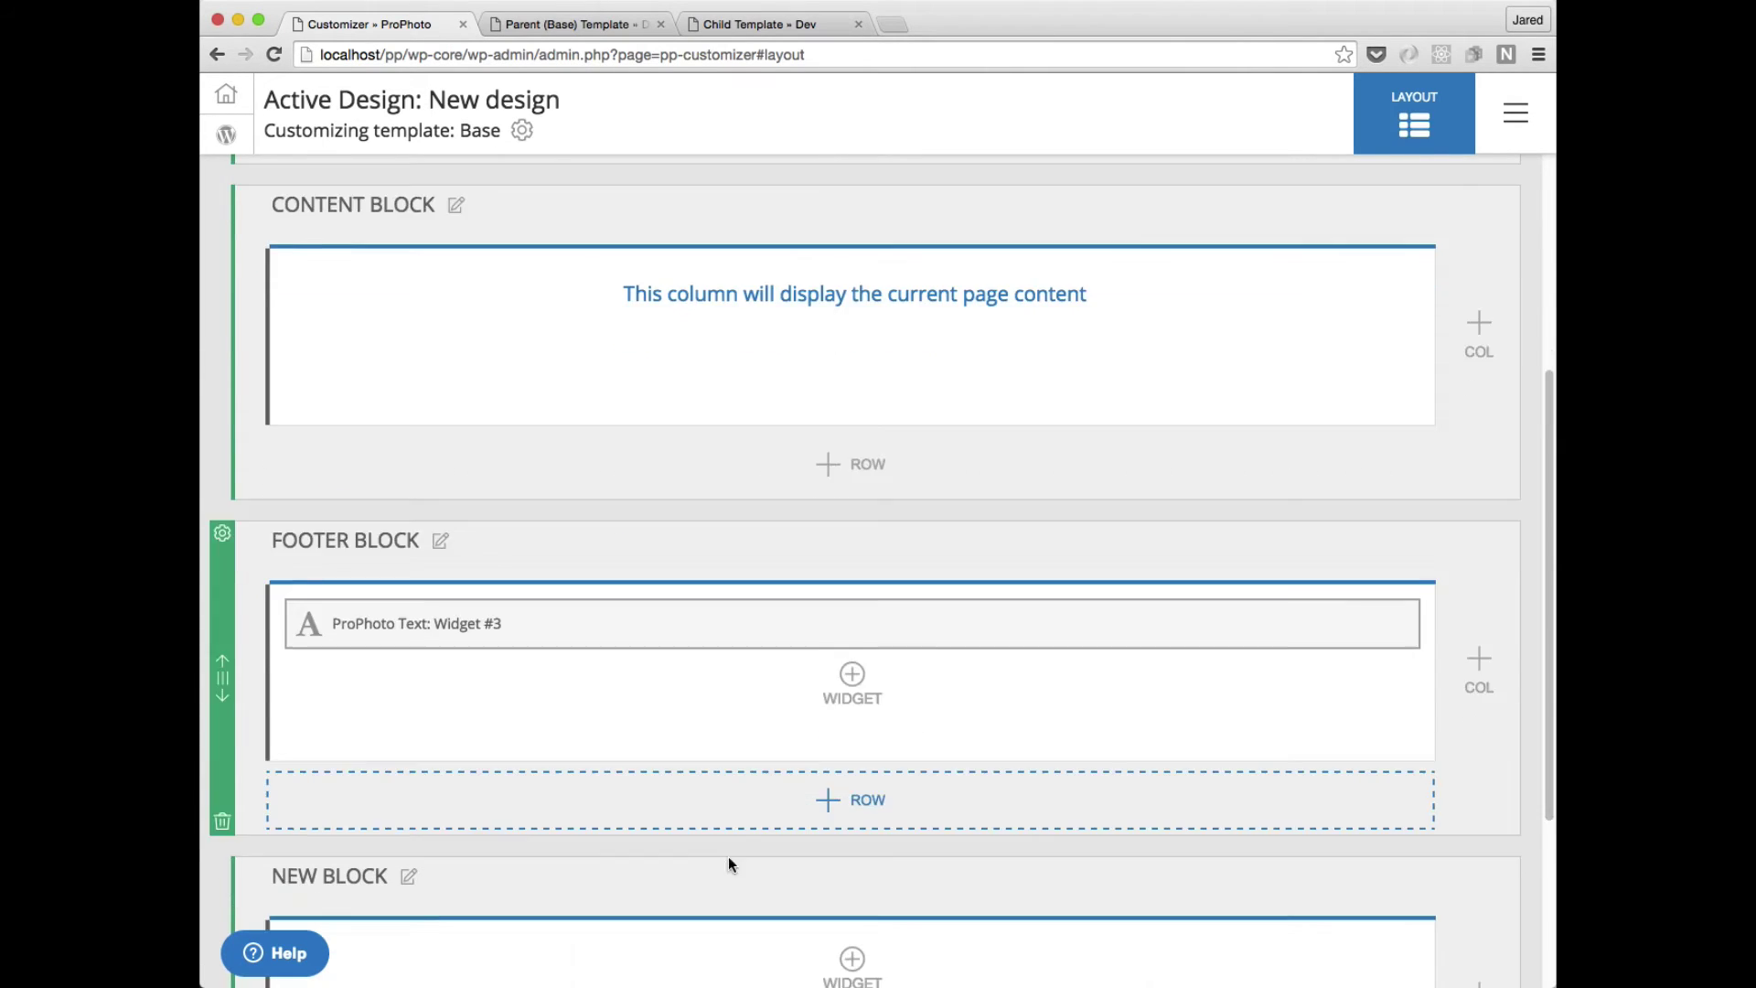
scroll(728, 864, down, 1)
scroll(580, 794, down, 1)
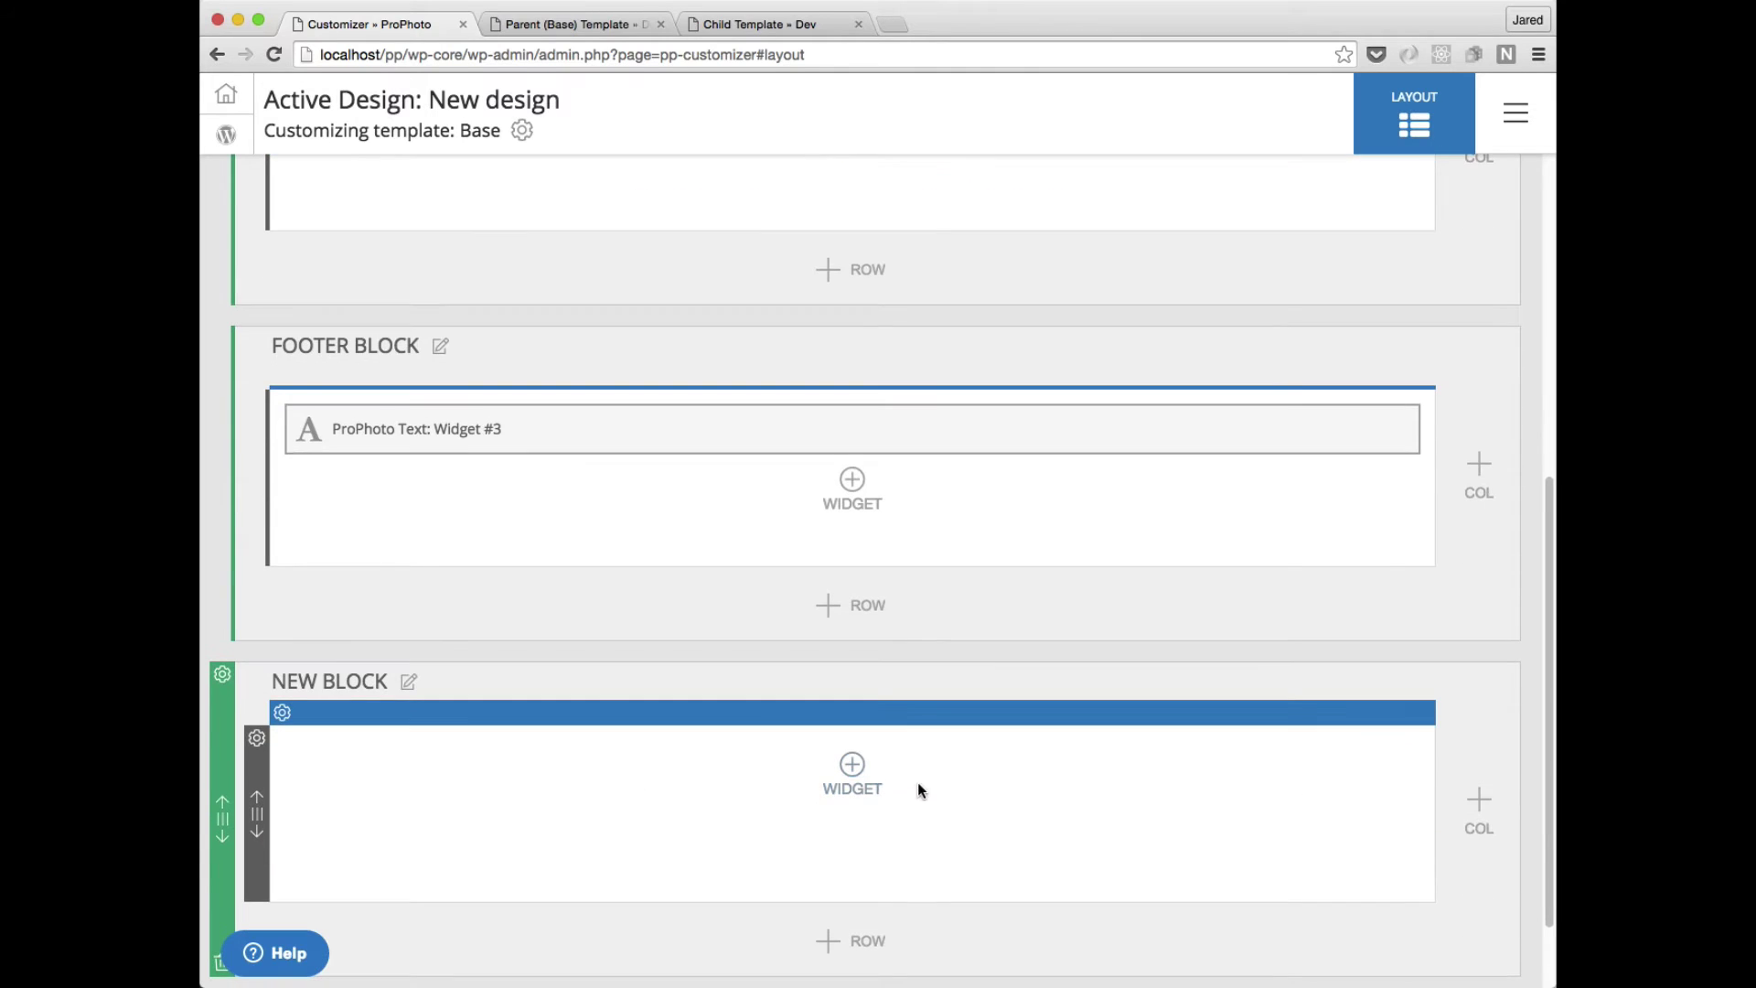
Create a ProPhoto text widget titled "new block" in the empty block under the footer block.
click(867, 772)
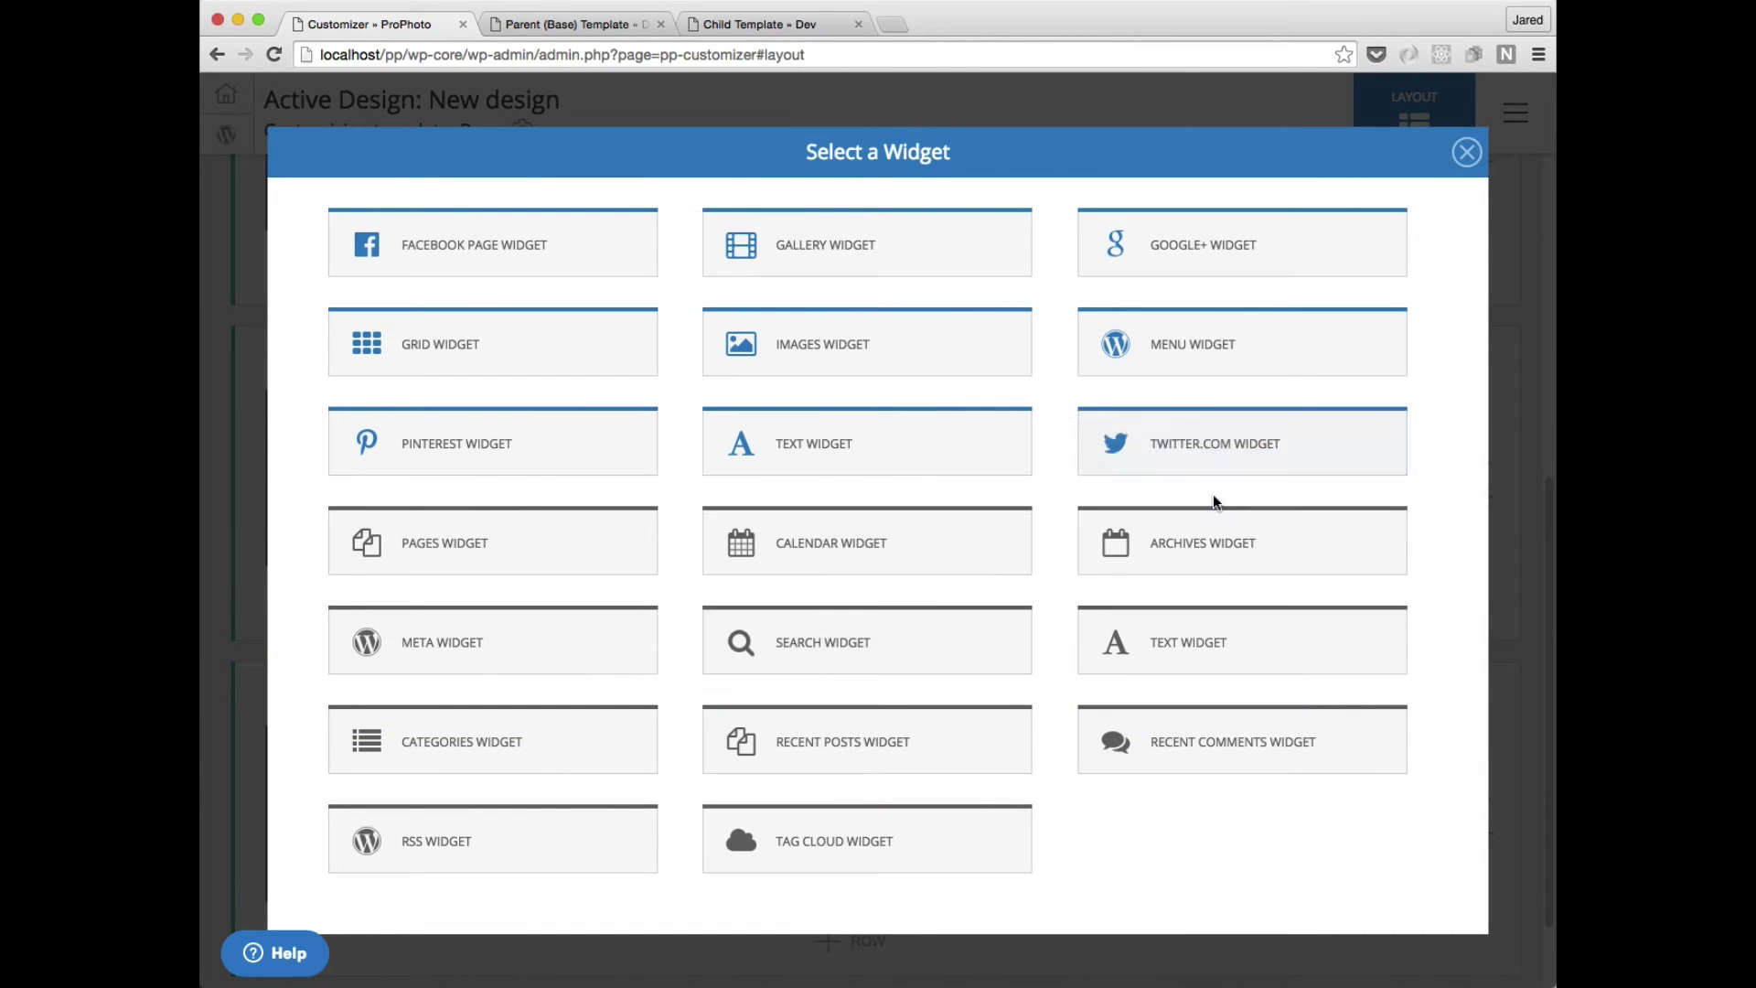
click(893, 440)
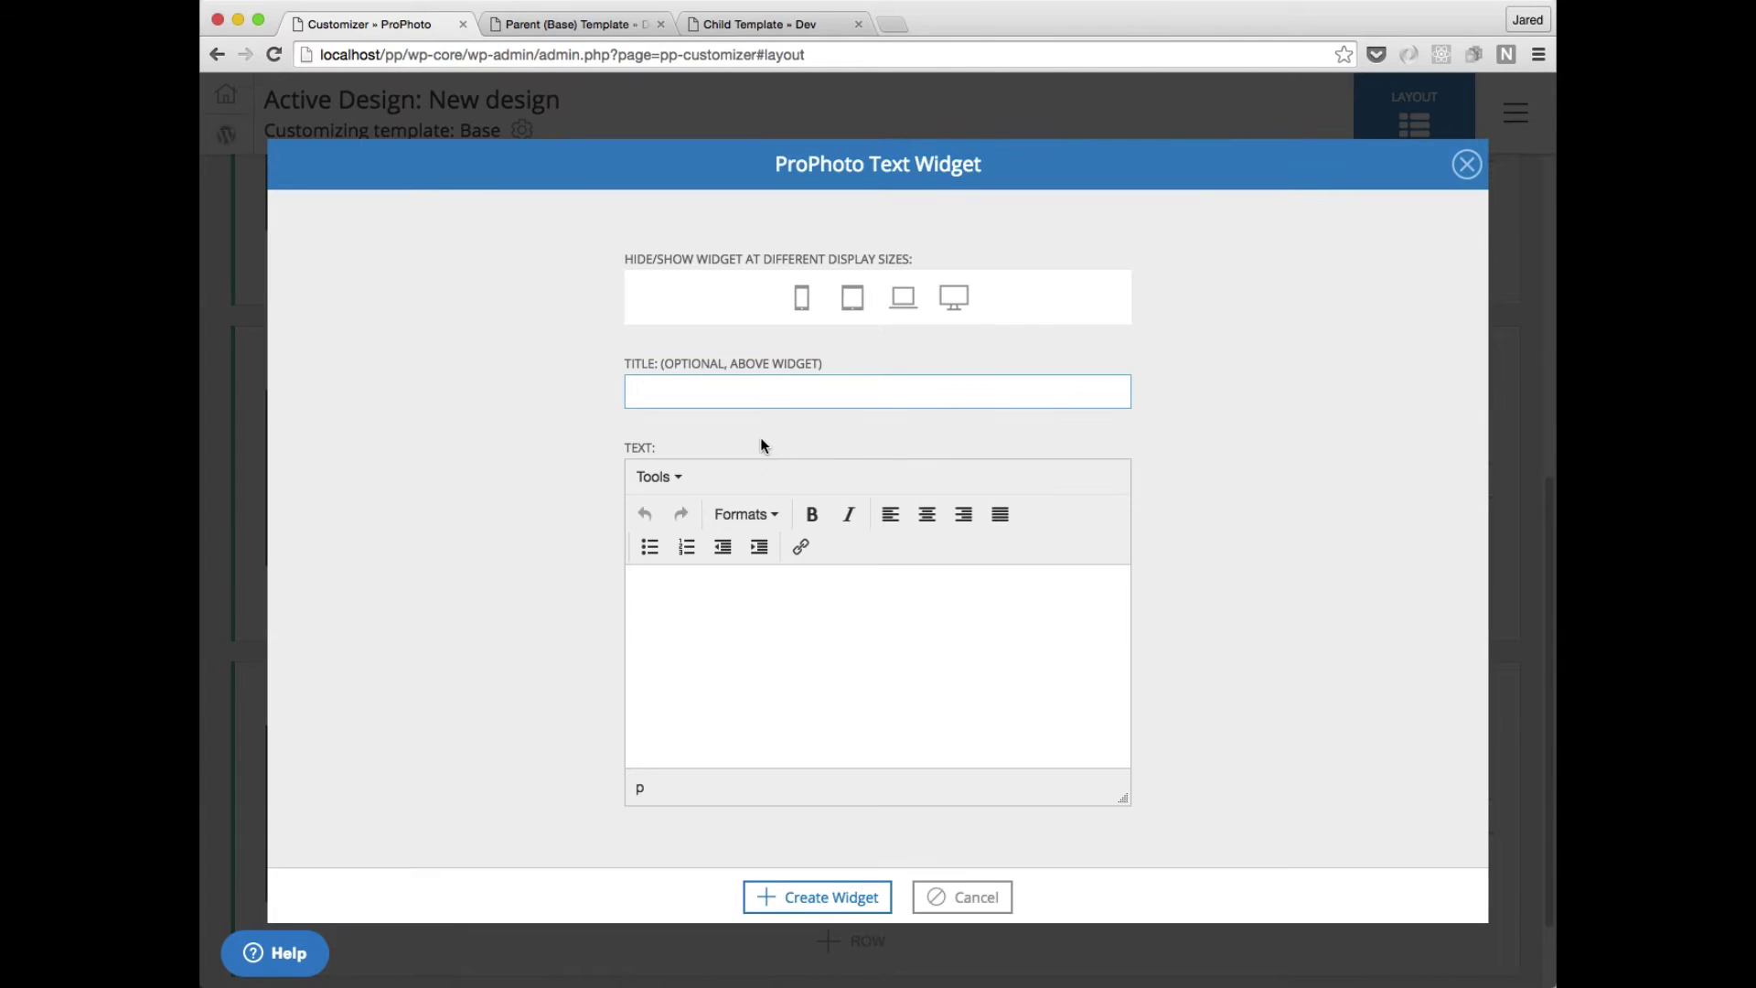
text(new bloock)
key(BackSpace)
key(BackSpace)
key(BackSpace)
text(c)
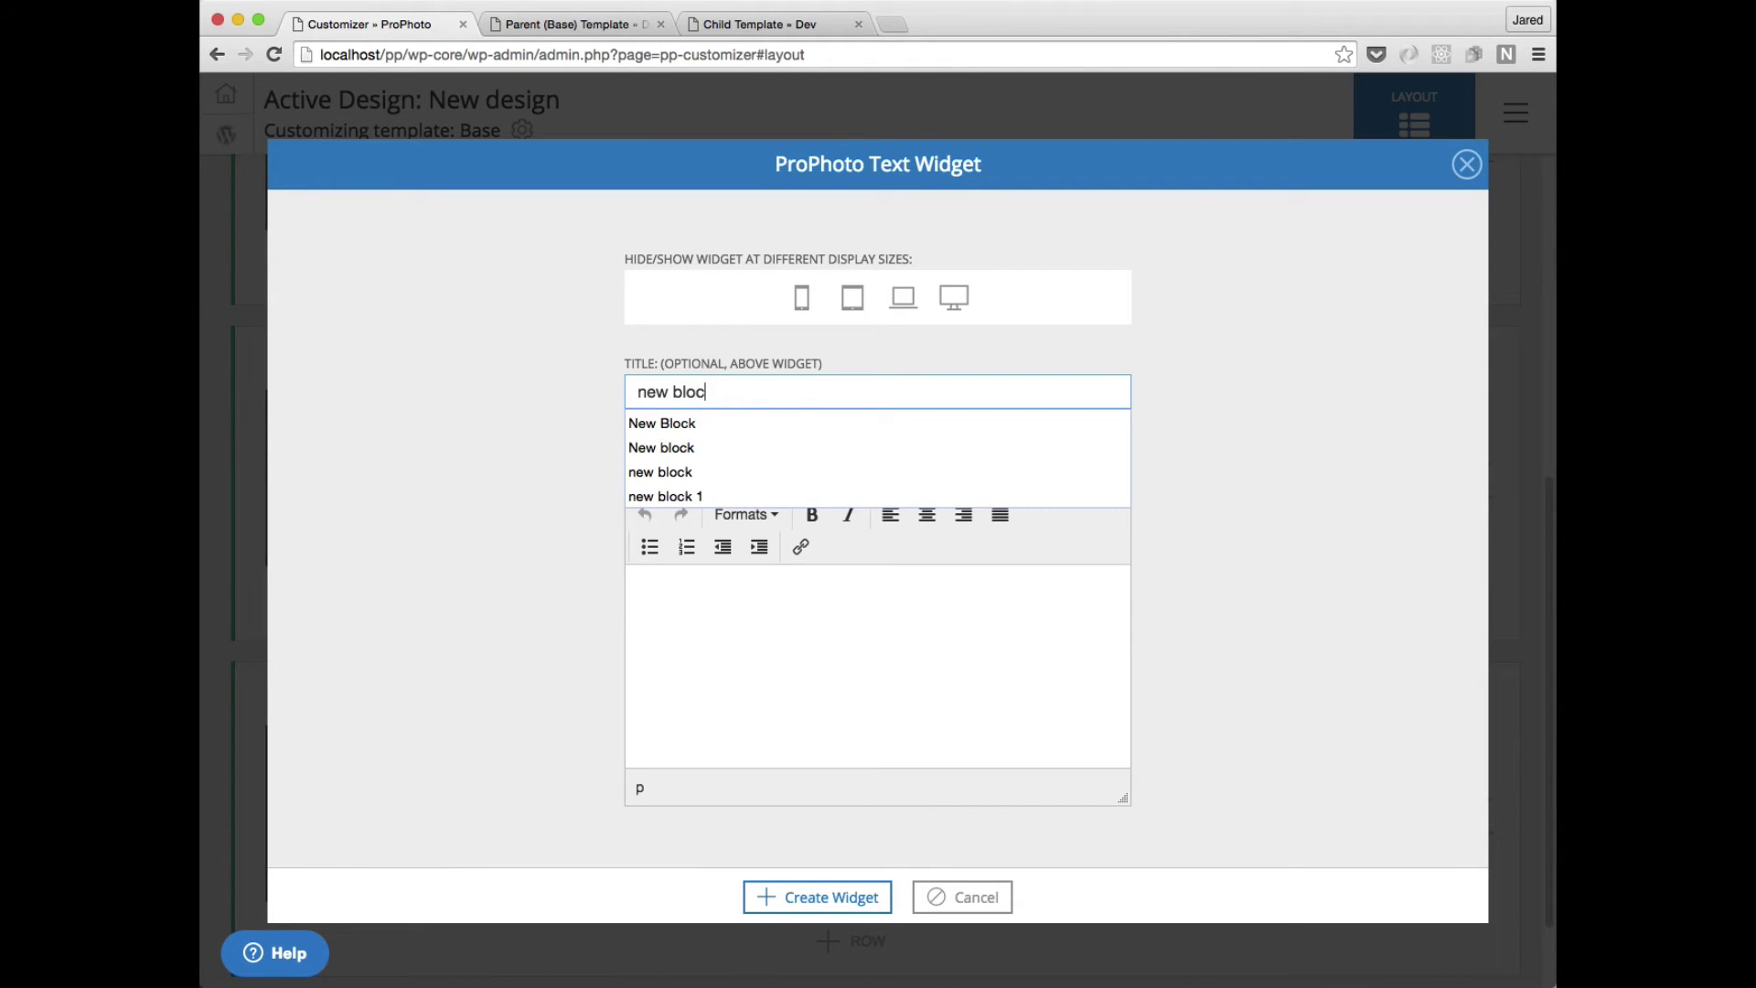
text(k)
key(Tab)
click(833, 898)
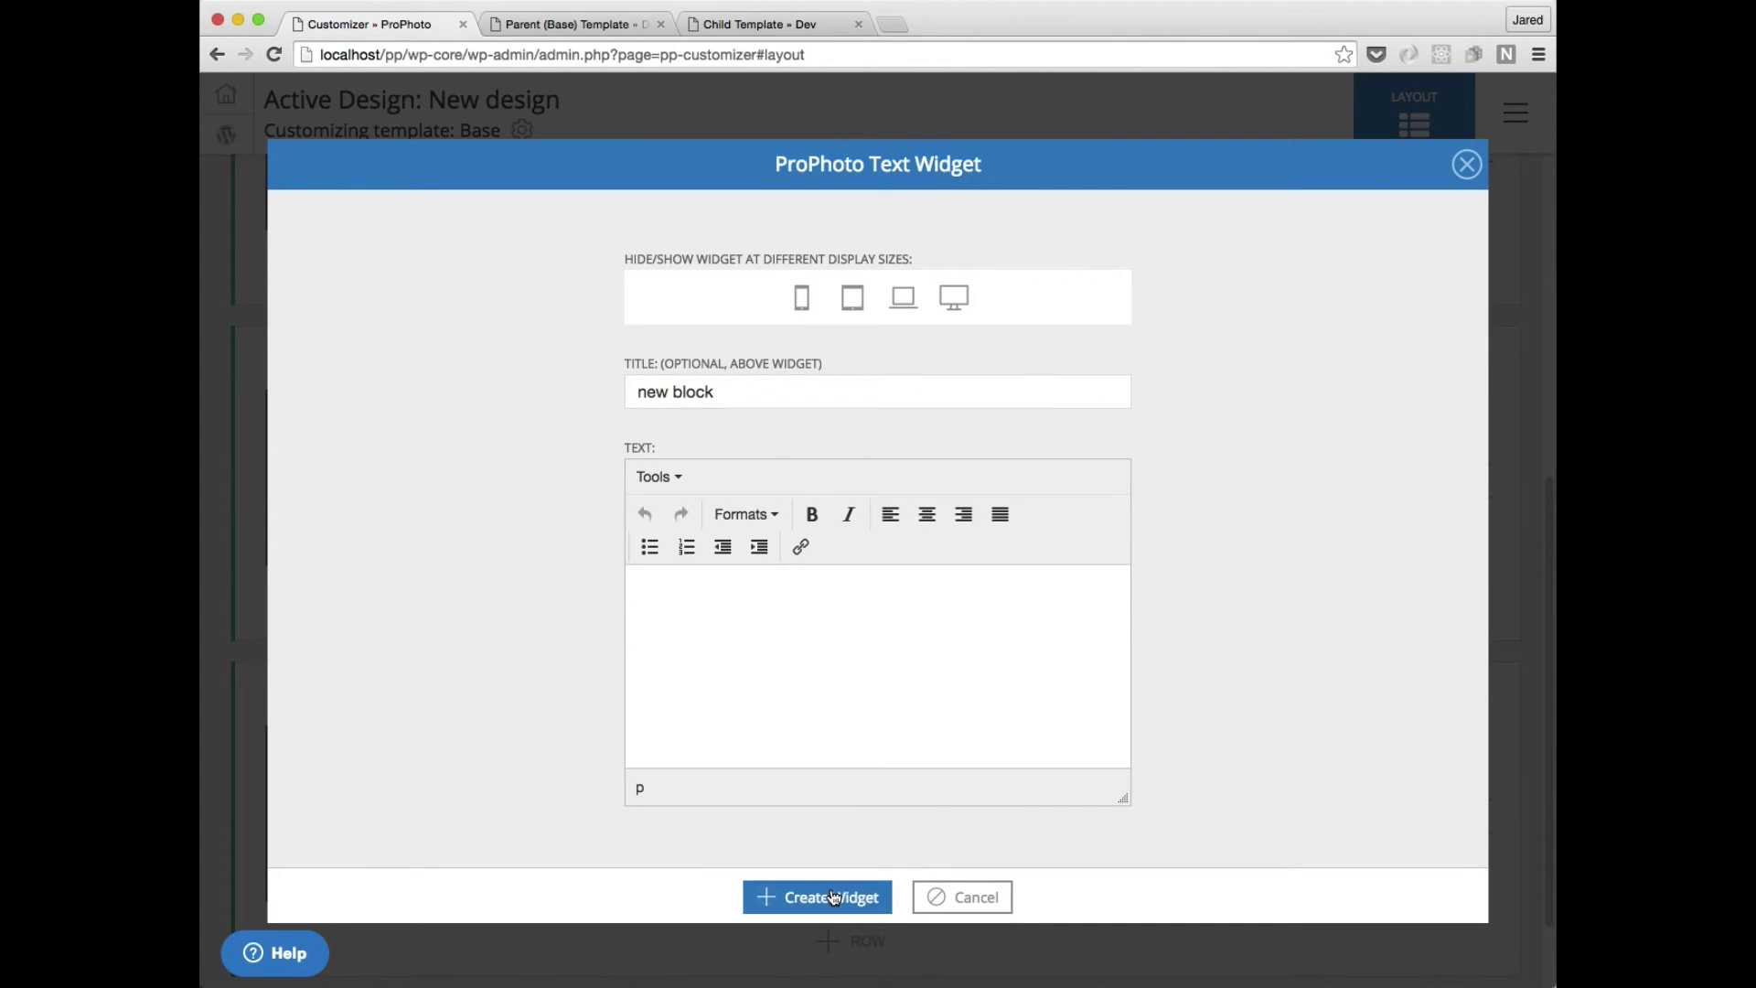
Reload the live Parent (Base) Template and Child Template pages and check both for the added block below the footer.
click(574, 27)
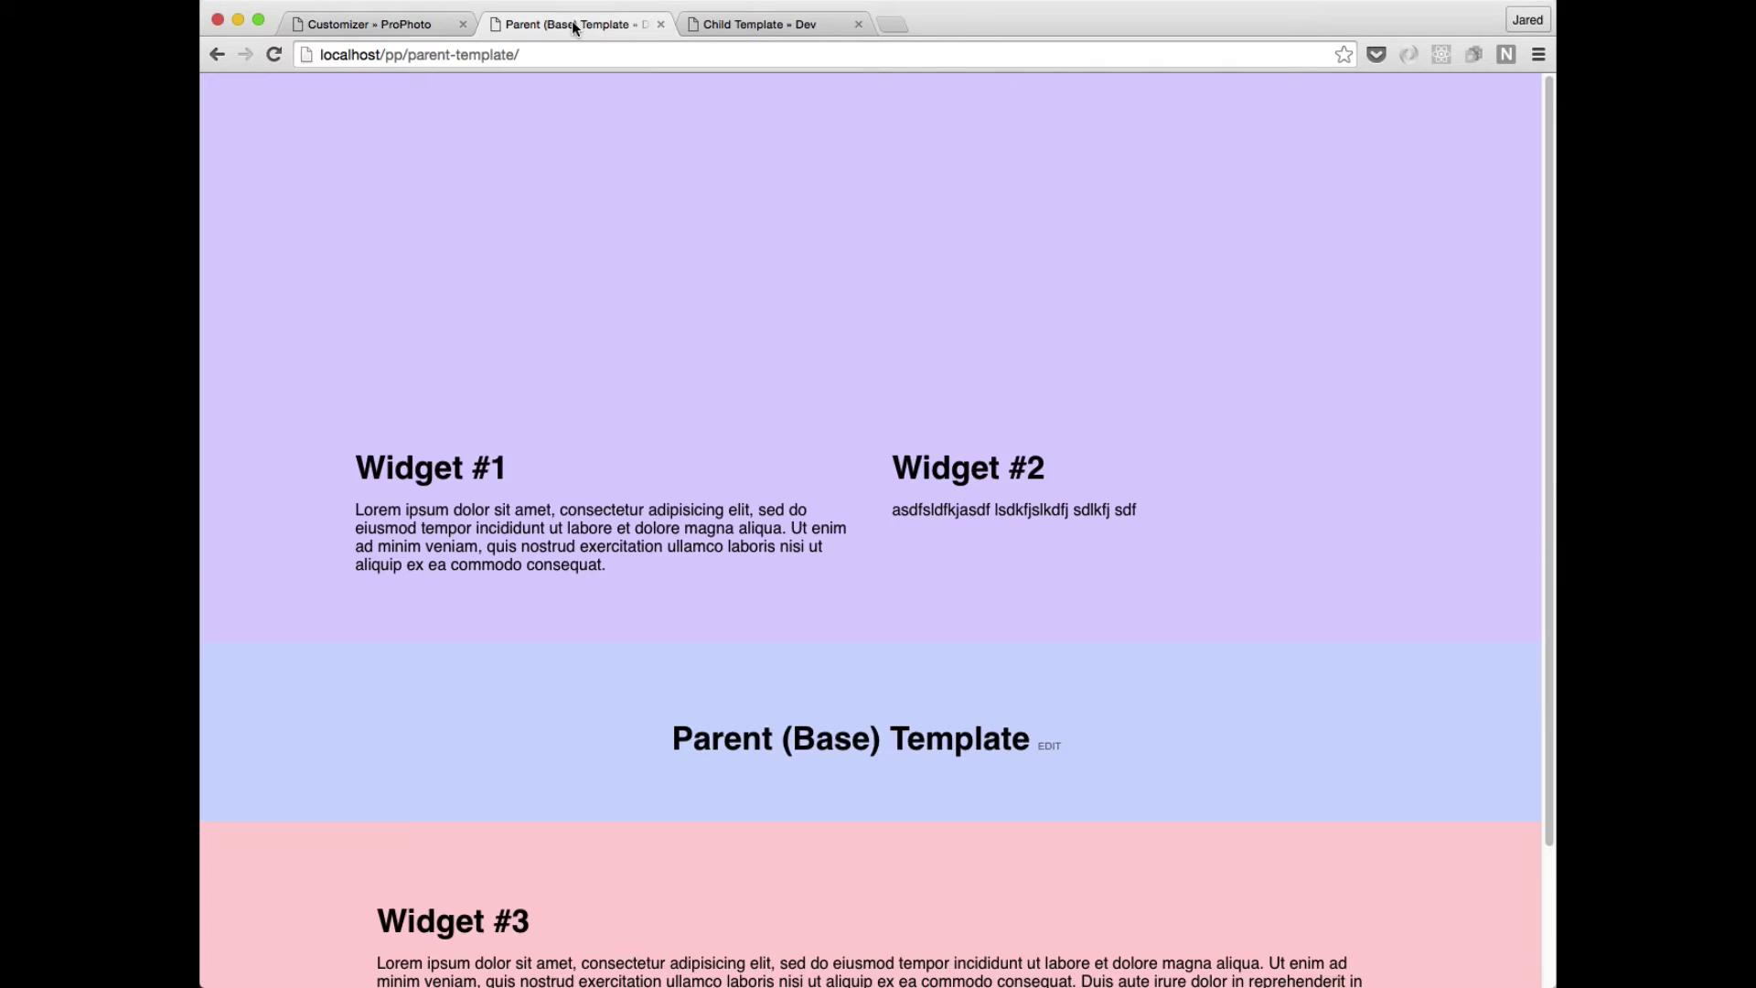
key(super+r)
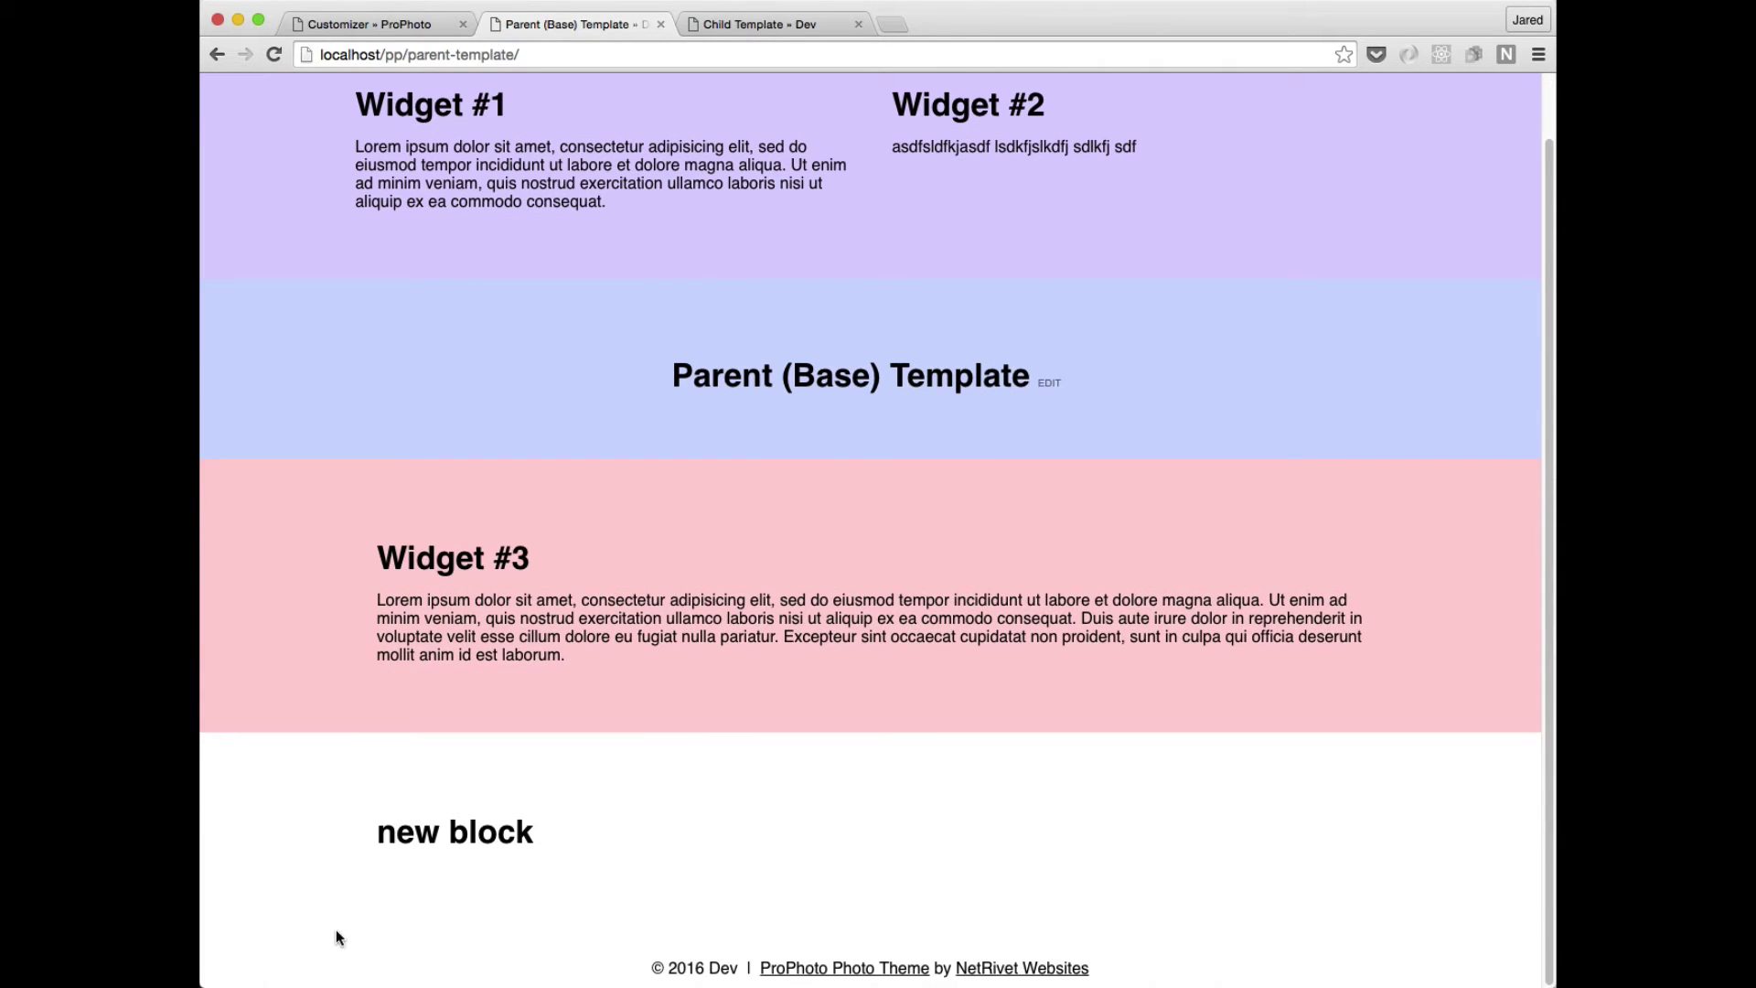
click(764, 25)
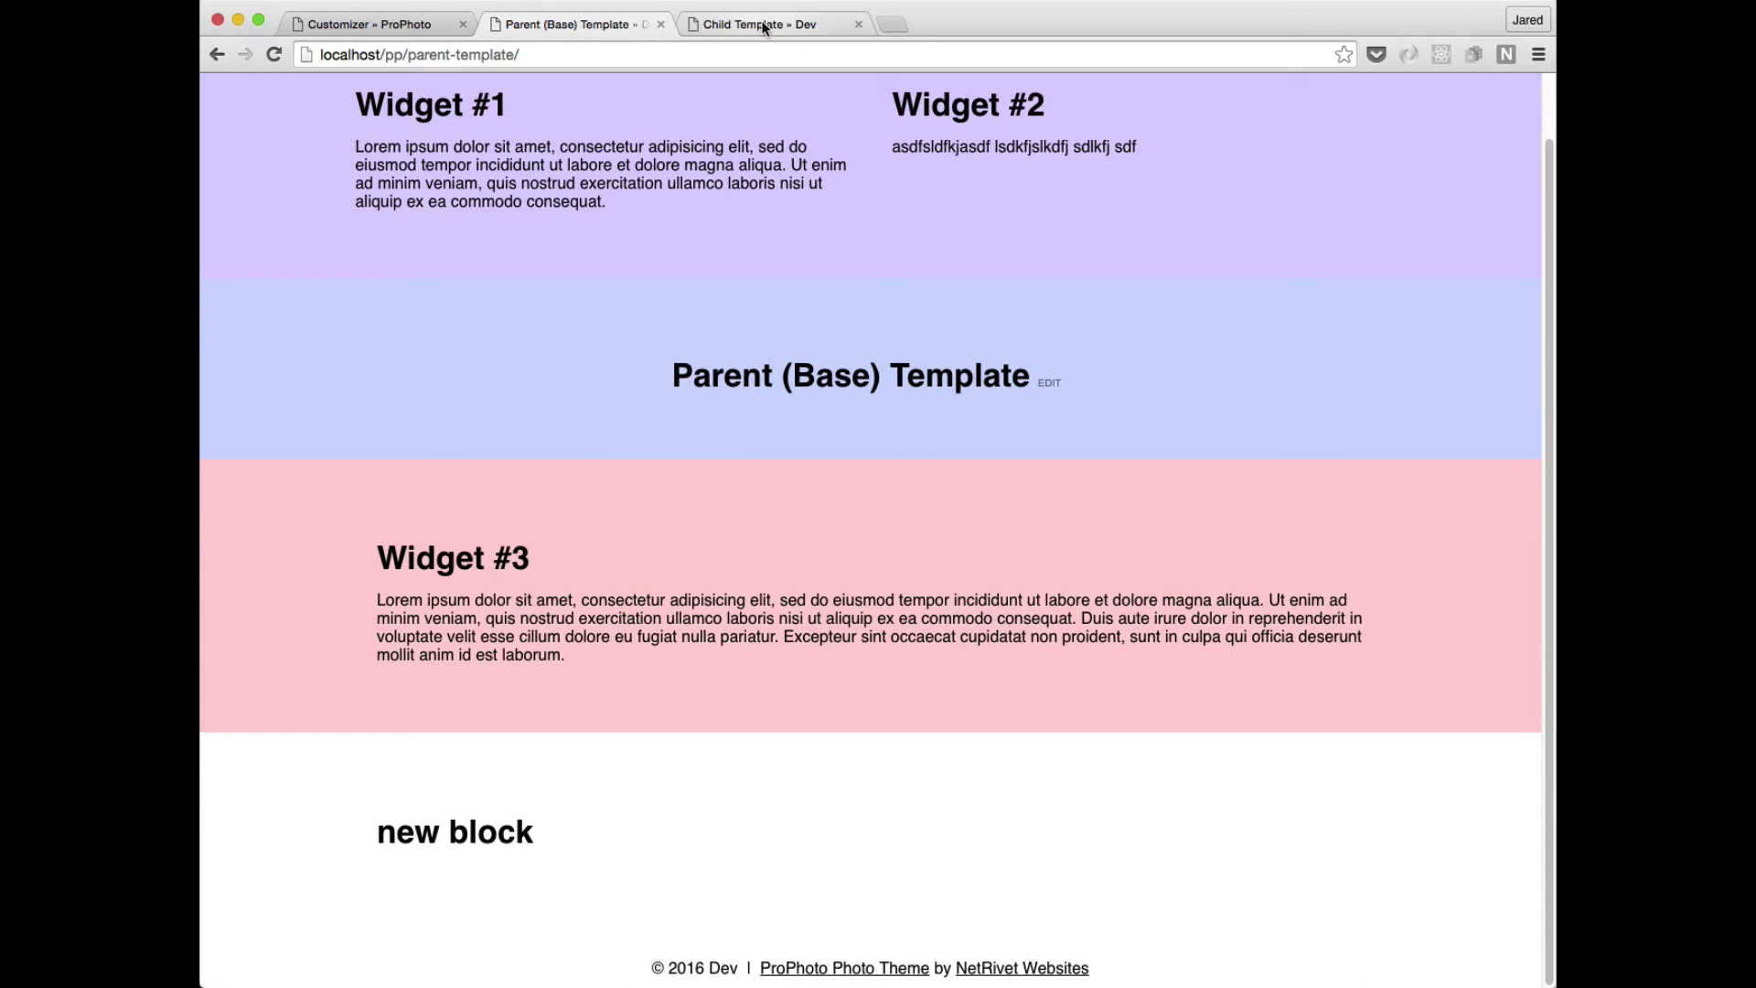
key(super+r)
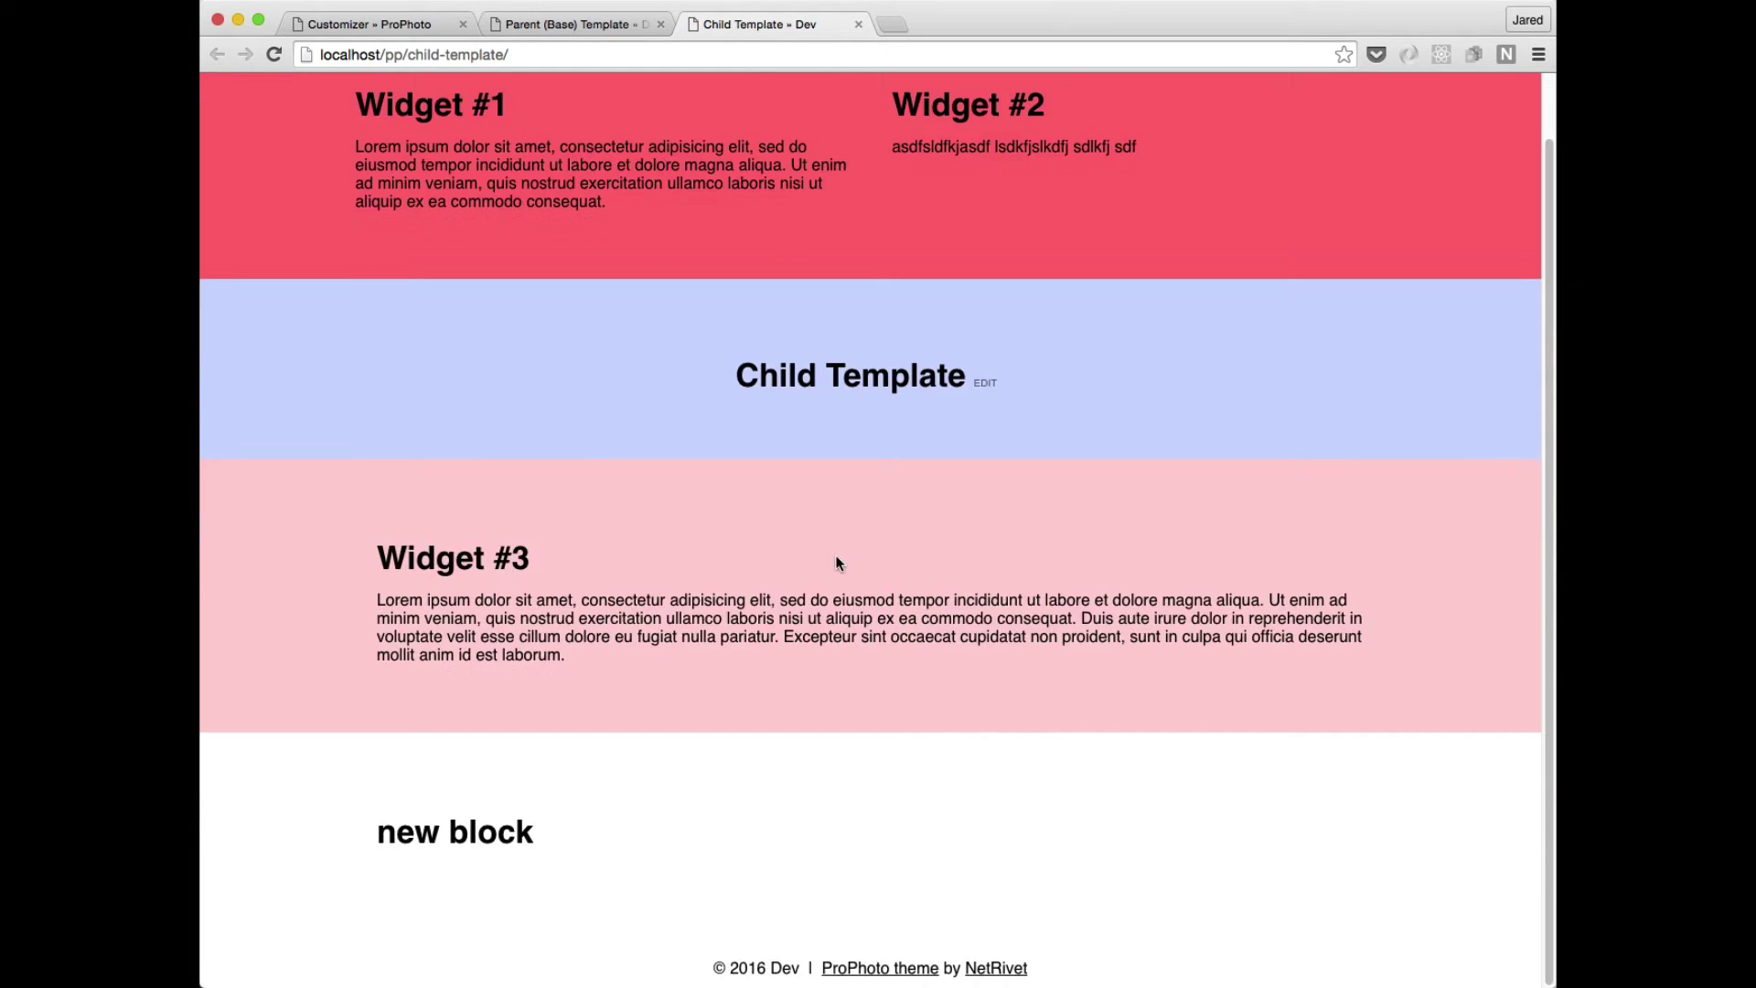
triple_click(500, 835)
click(694, 817)
scroll(783, 809, up, 2)
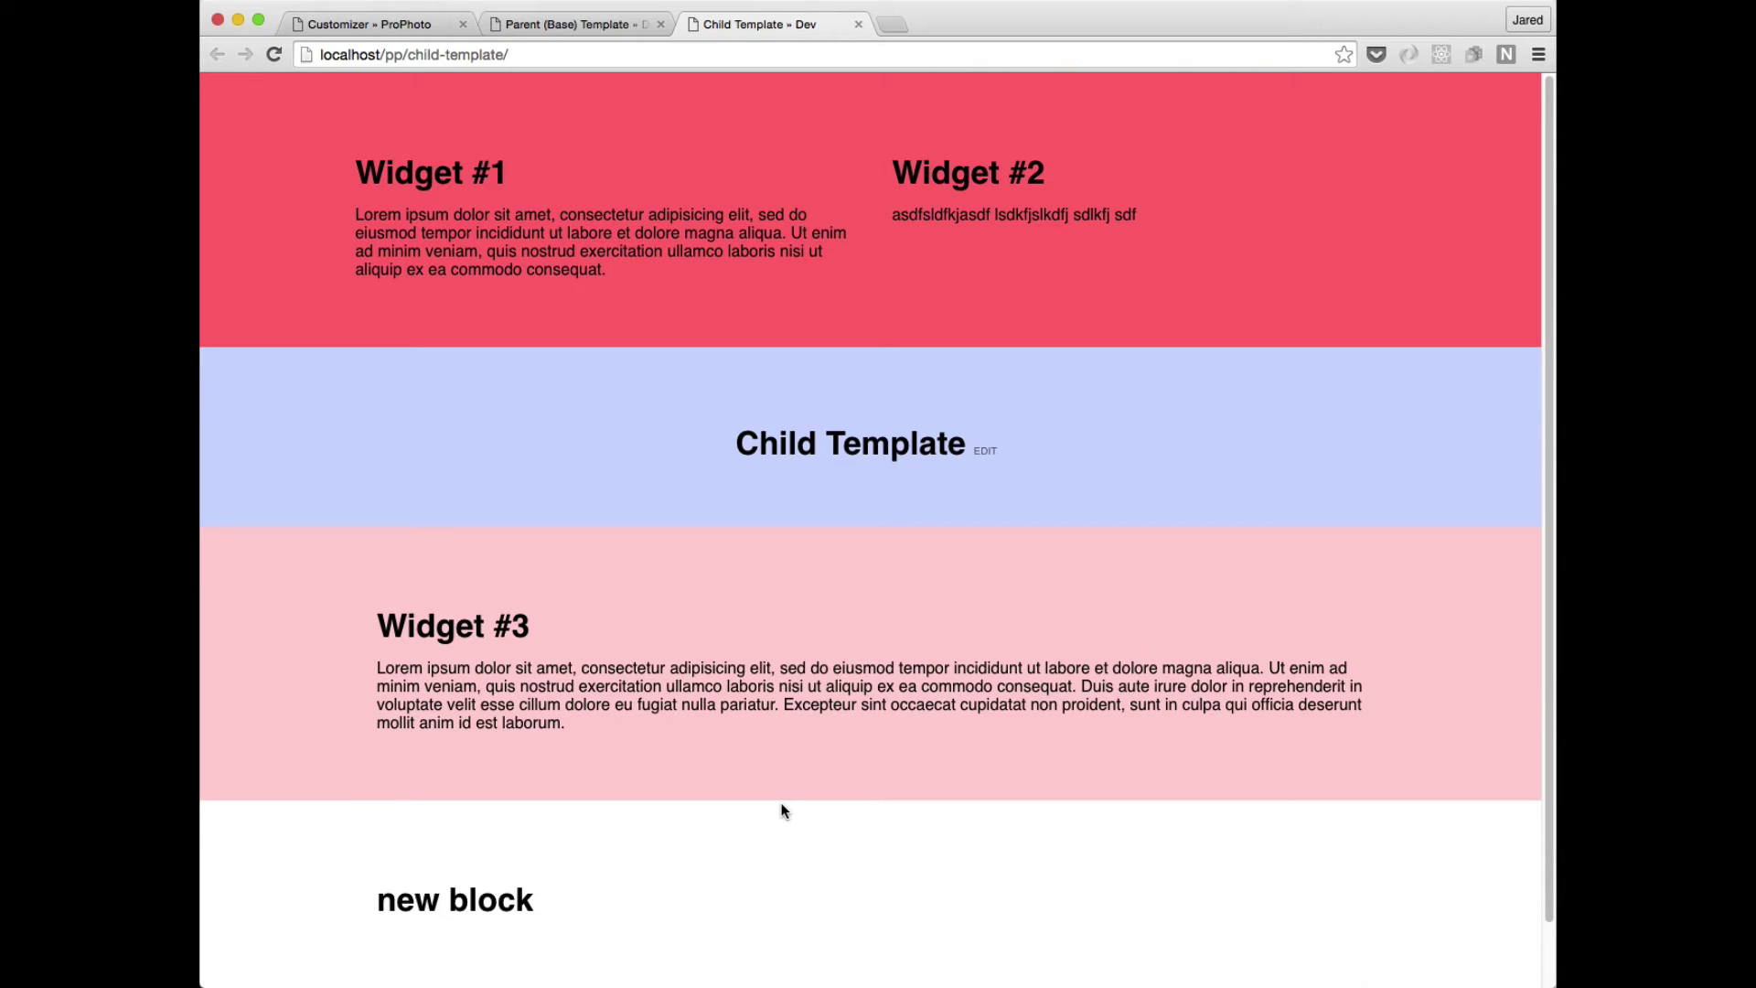
scroll(638, 800, down, 3)
key(ctrl+shift+Tab)
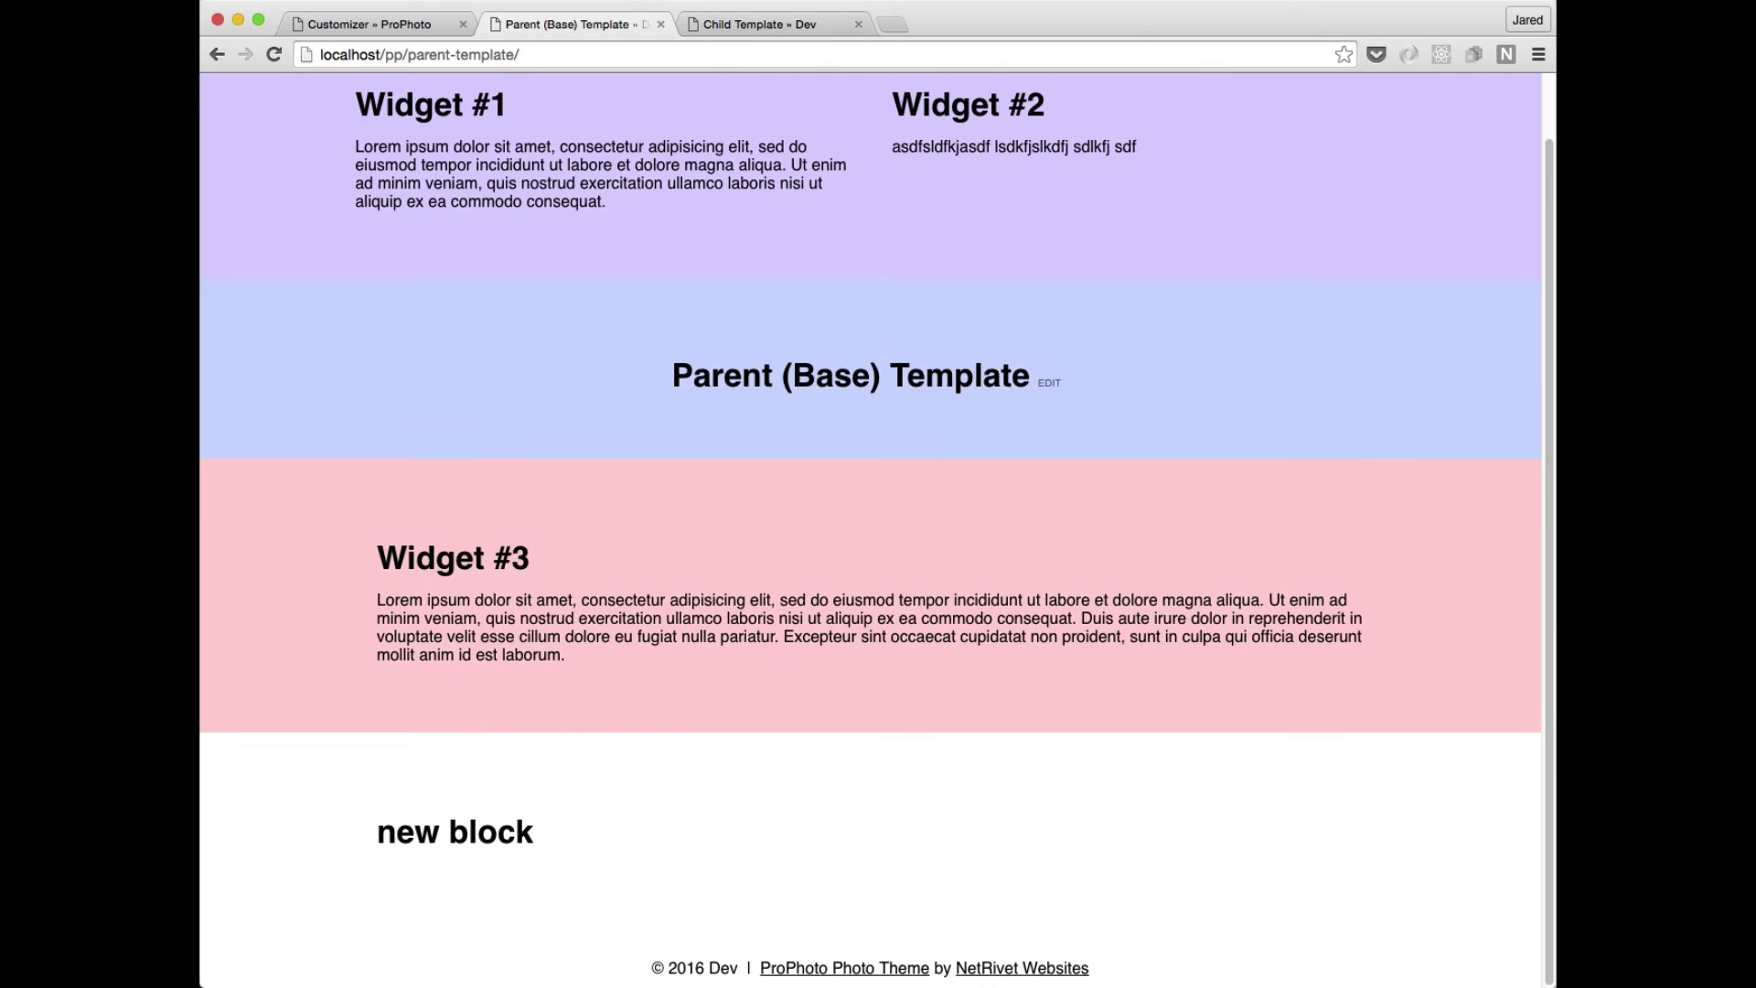
Return to the customizer and move the new block between the content block and the footer block.
click(395, 27)
scroll(207, 711, down, 3)
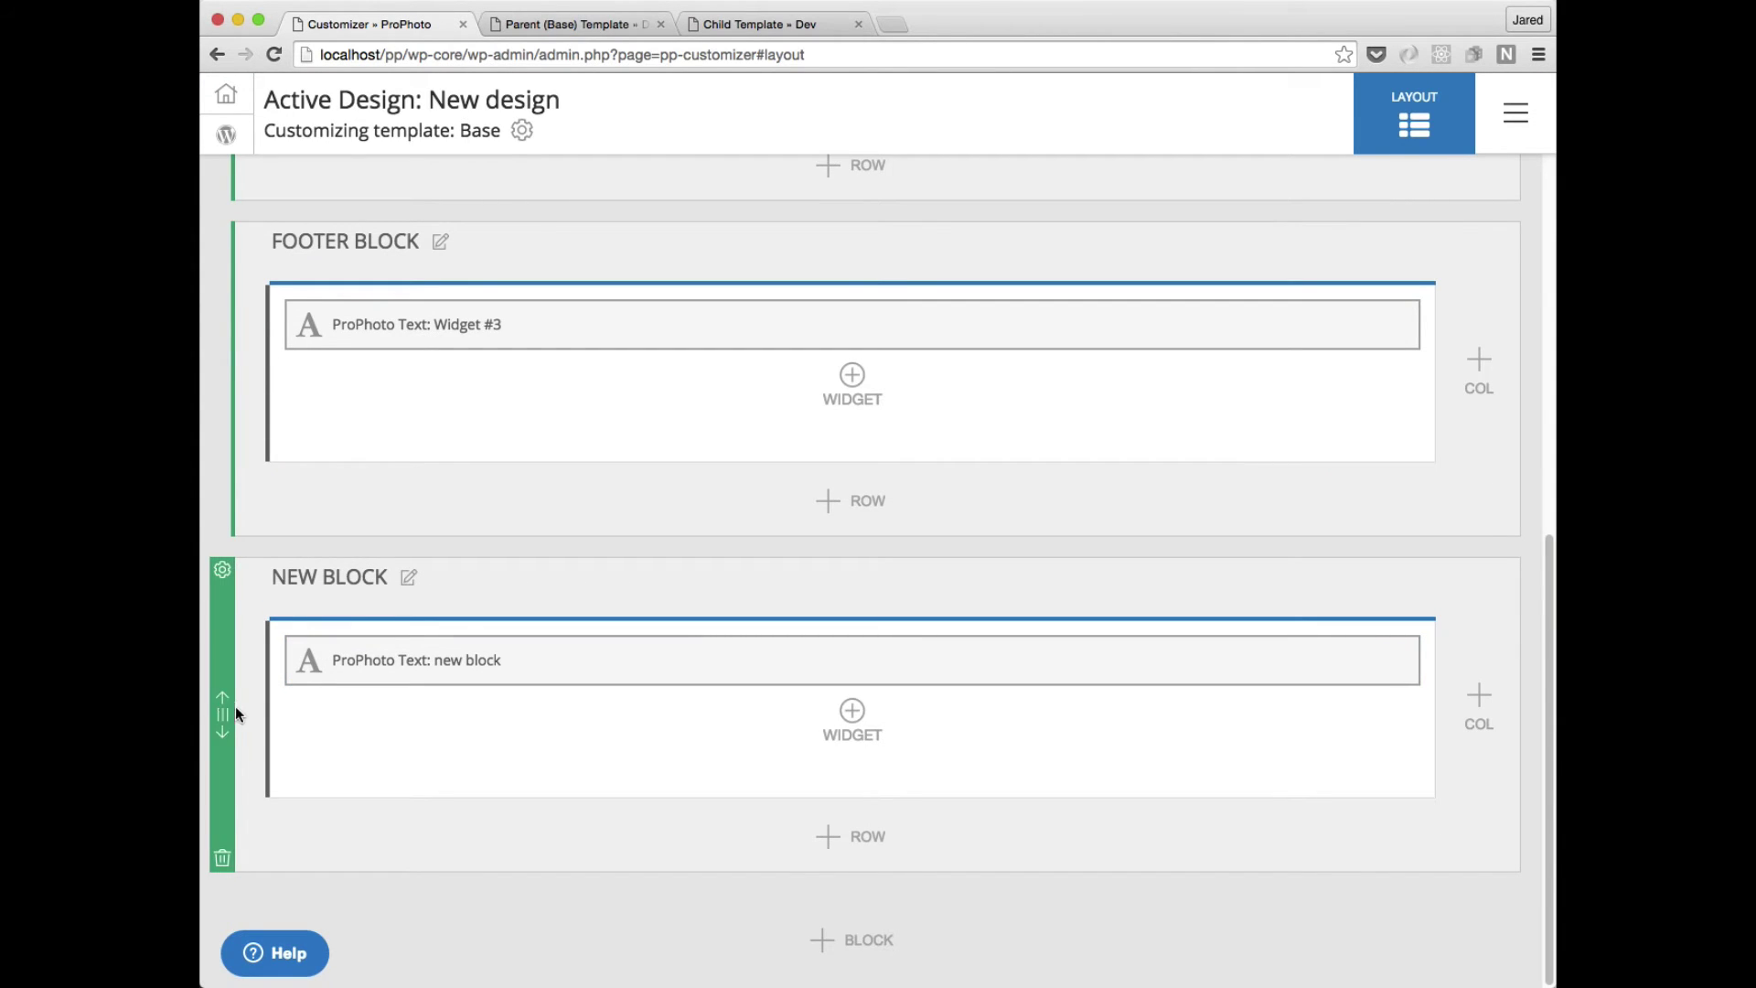
drag(234, 706, 424, 439)
scroll(570, 441, up, 4)
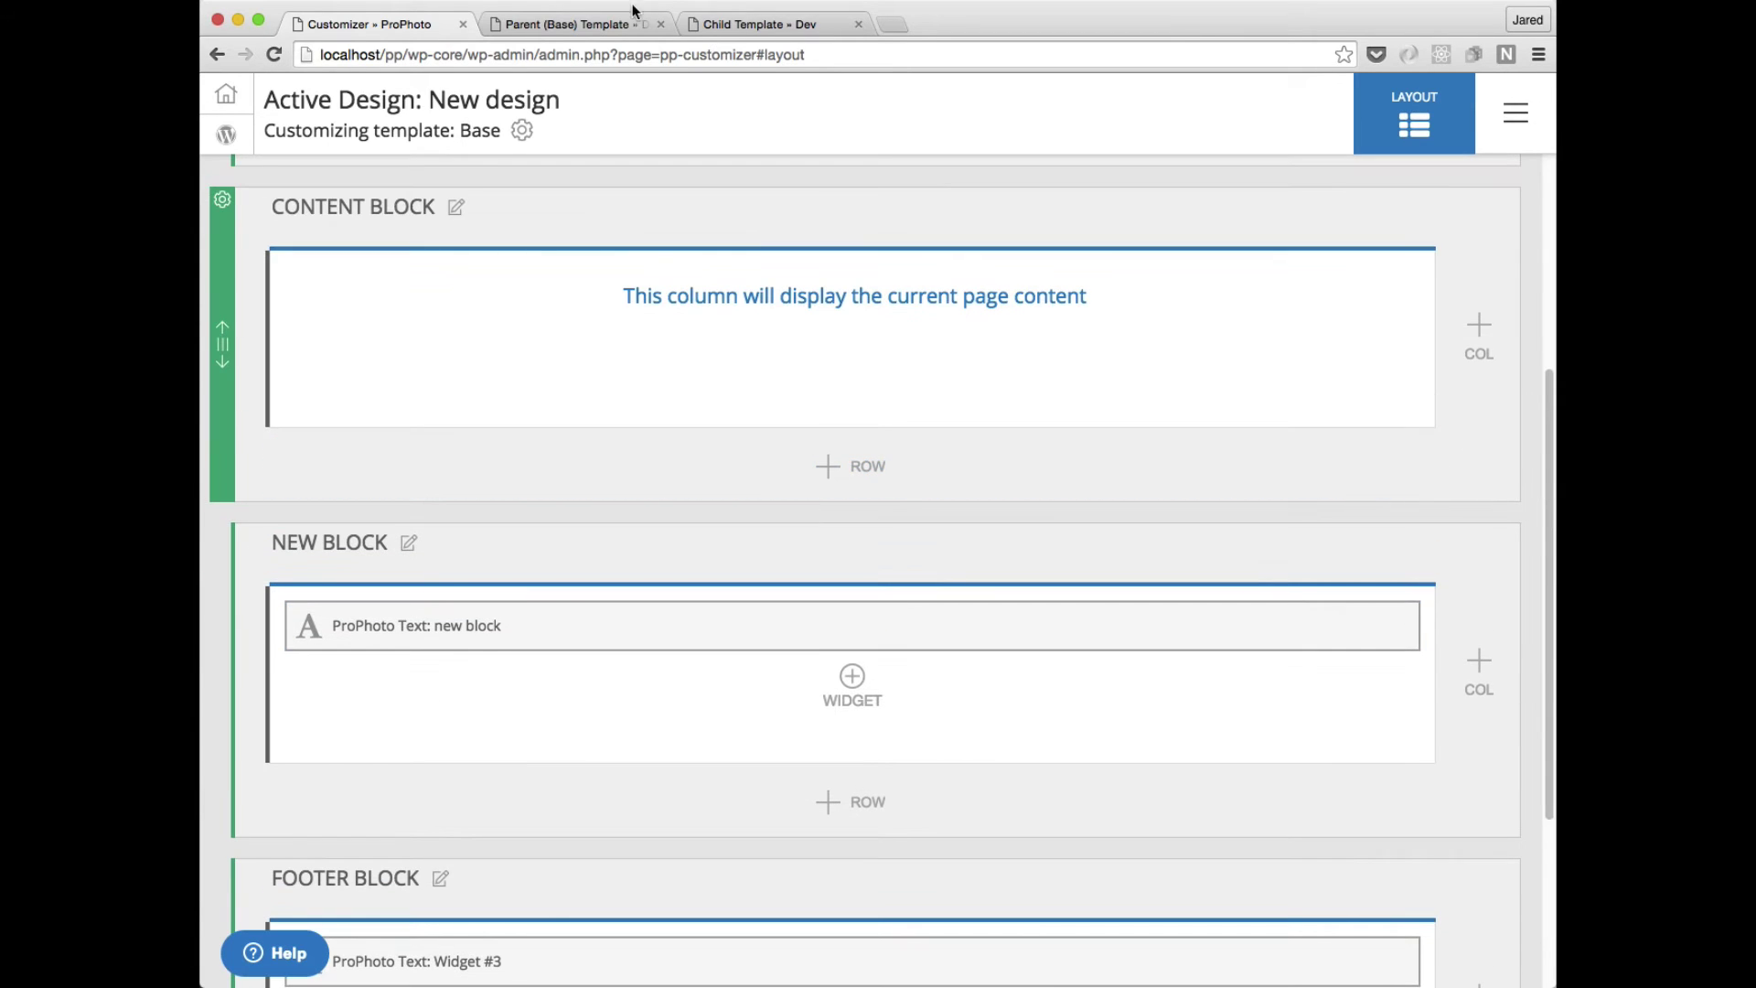
Reload the live Parent (Base) Template and Child Template pages and check the new block's position on both.
click(578, 25)
click(273, 57)
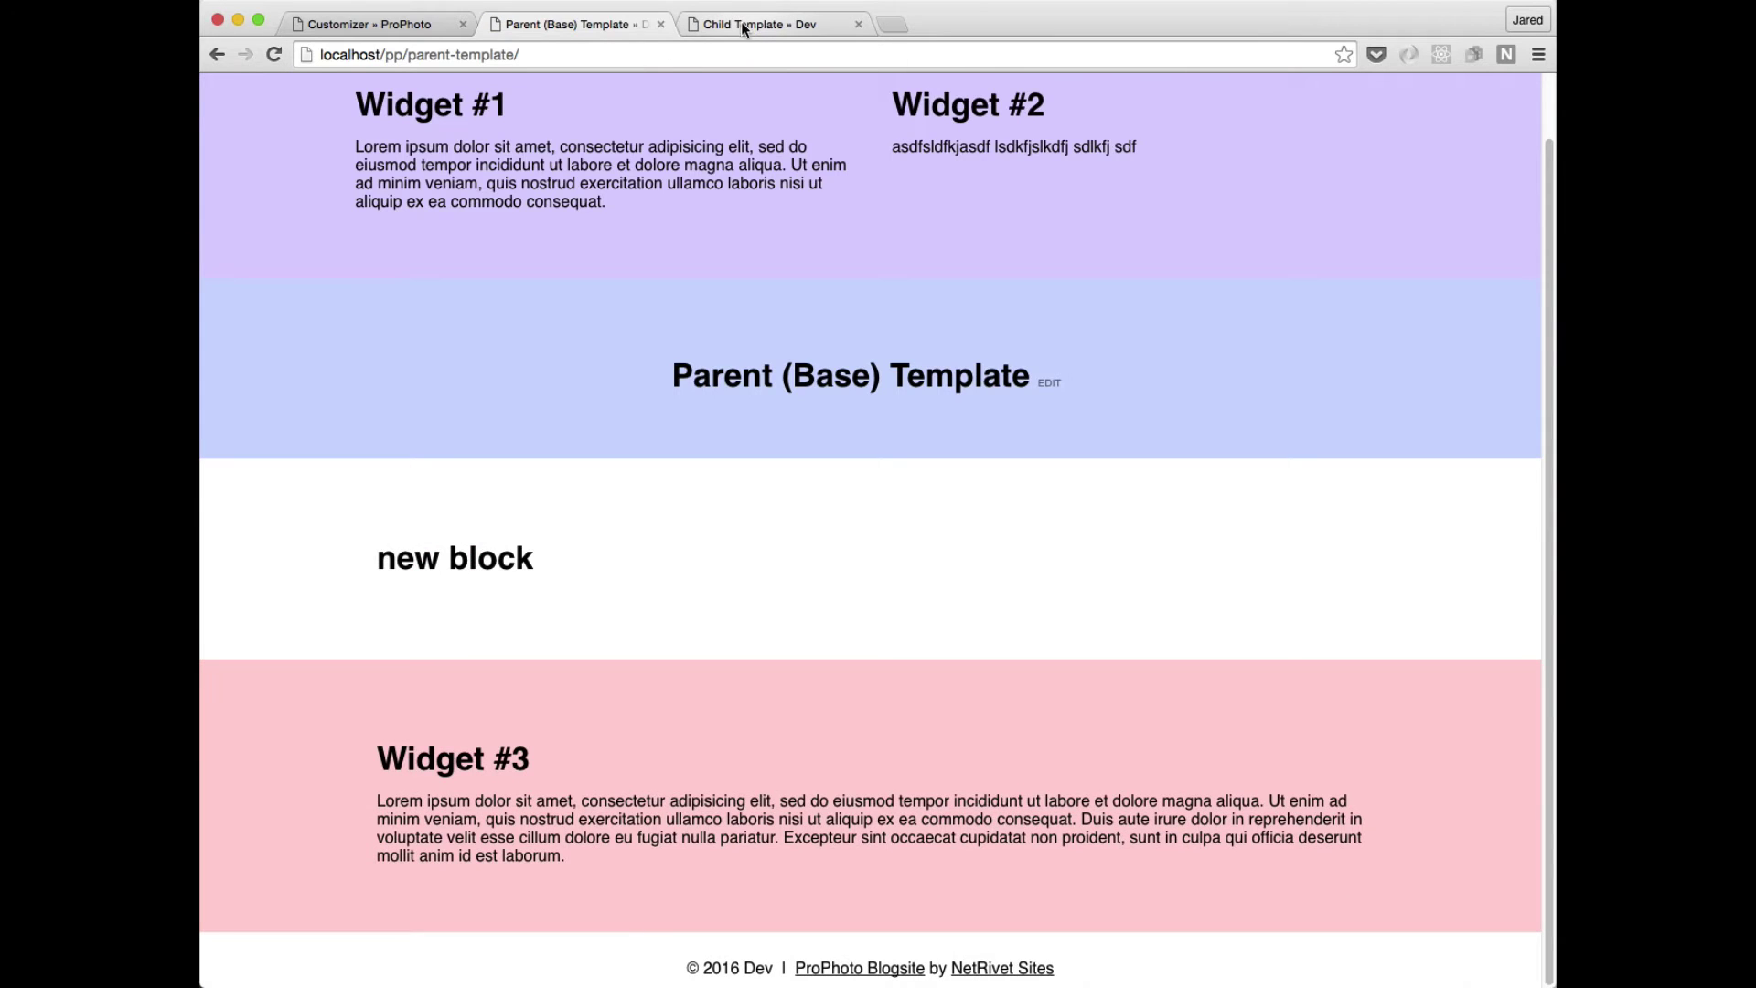
click(742, 23)
click(282, 53)
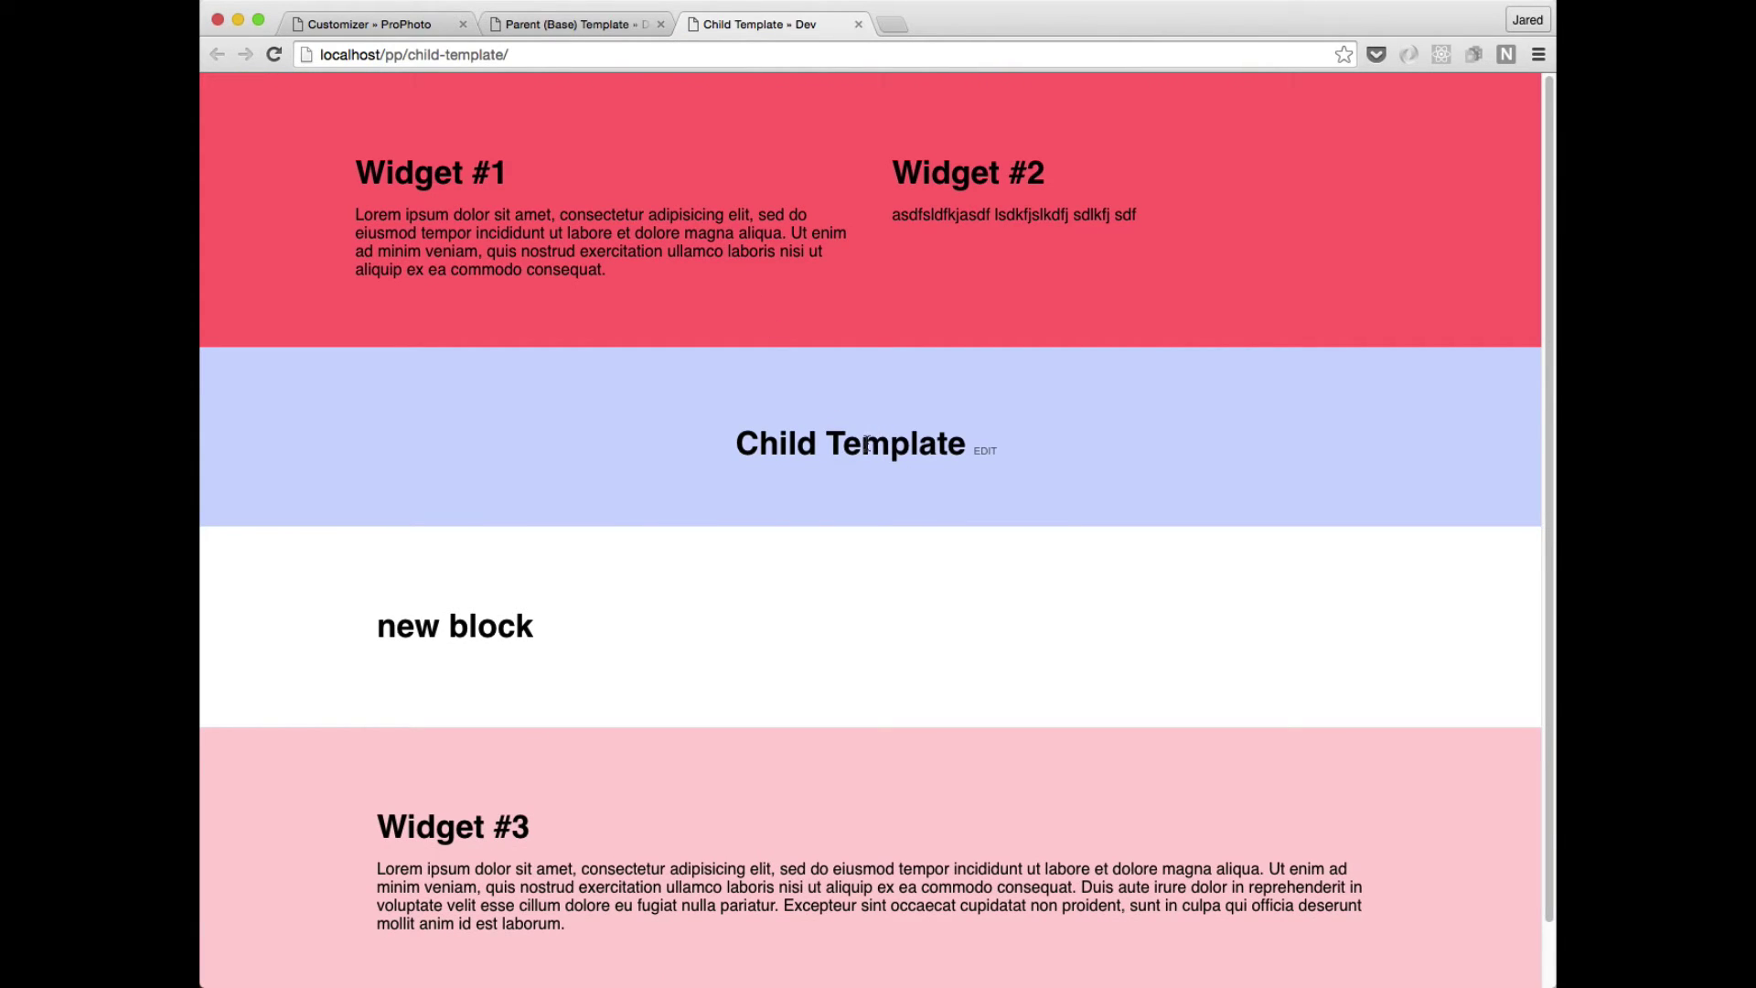
Return to the customizer and switch the template being customized to Child.
click(413, 27)
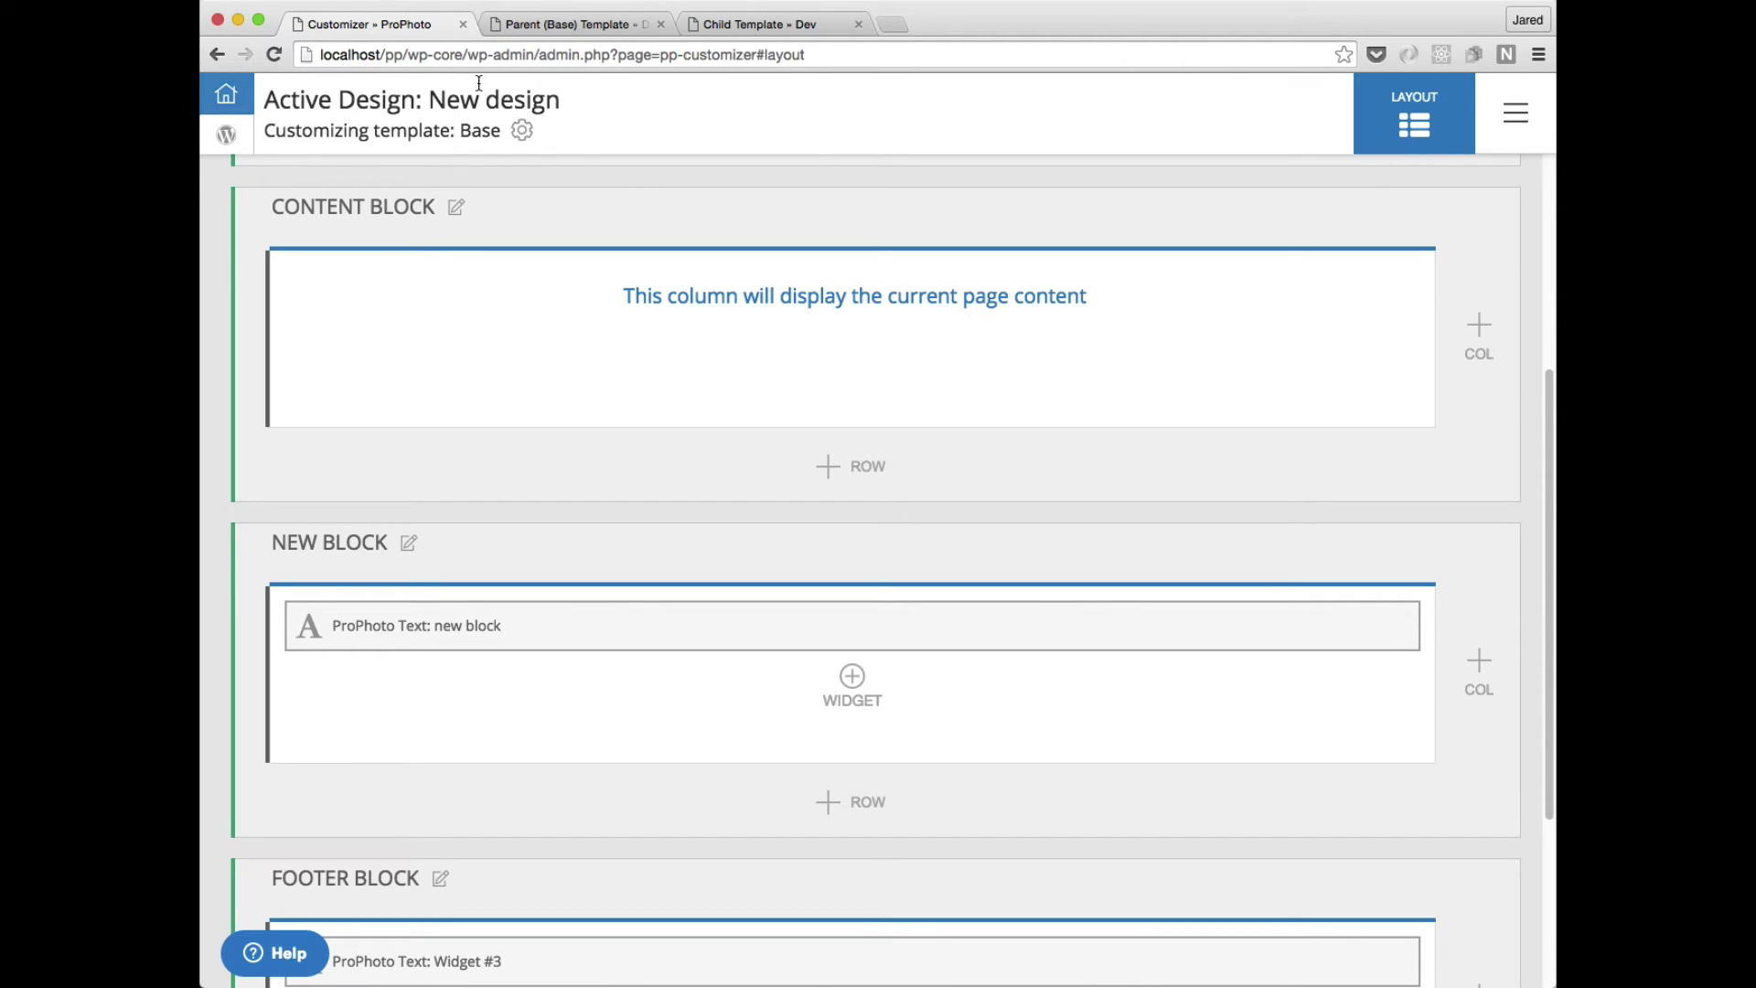
scroll(556, 172, up, 5)
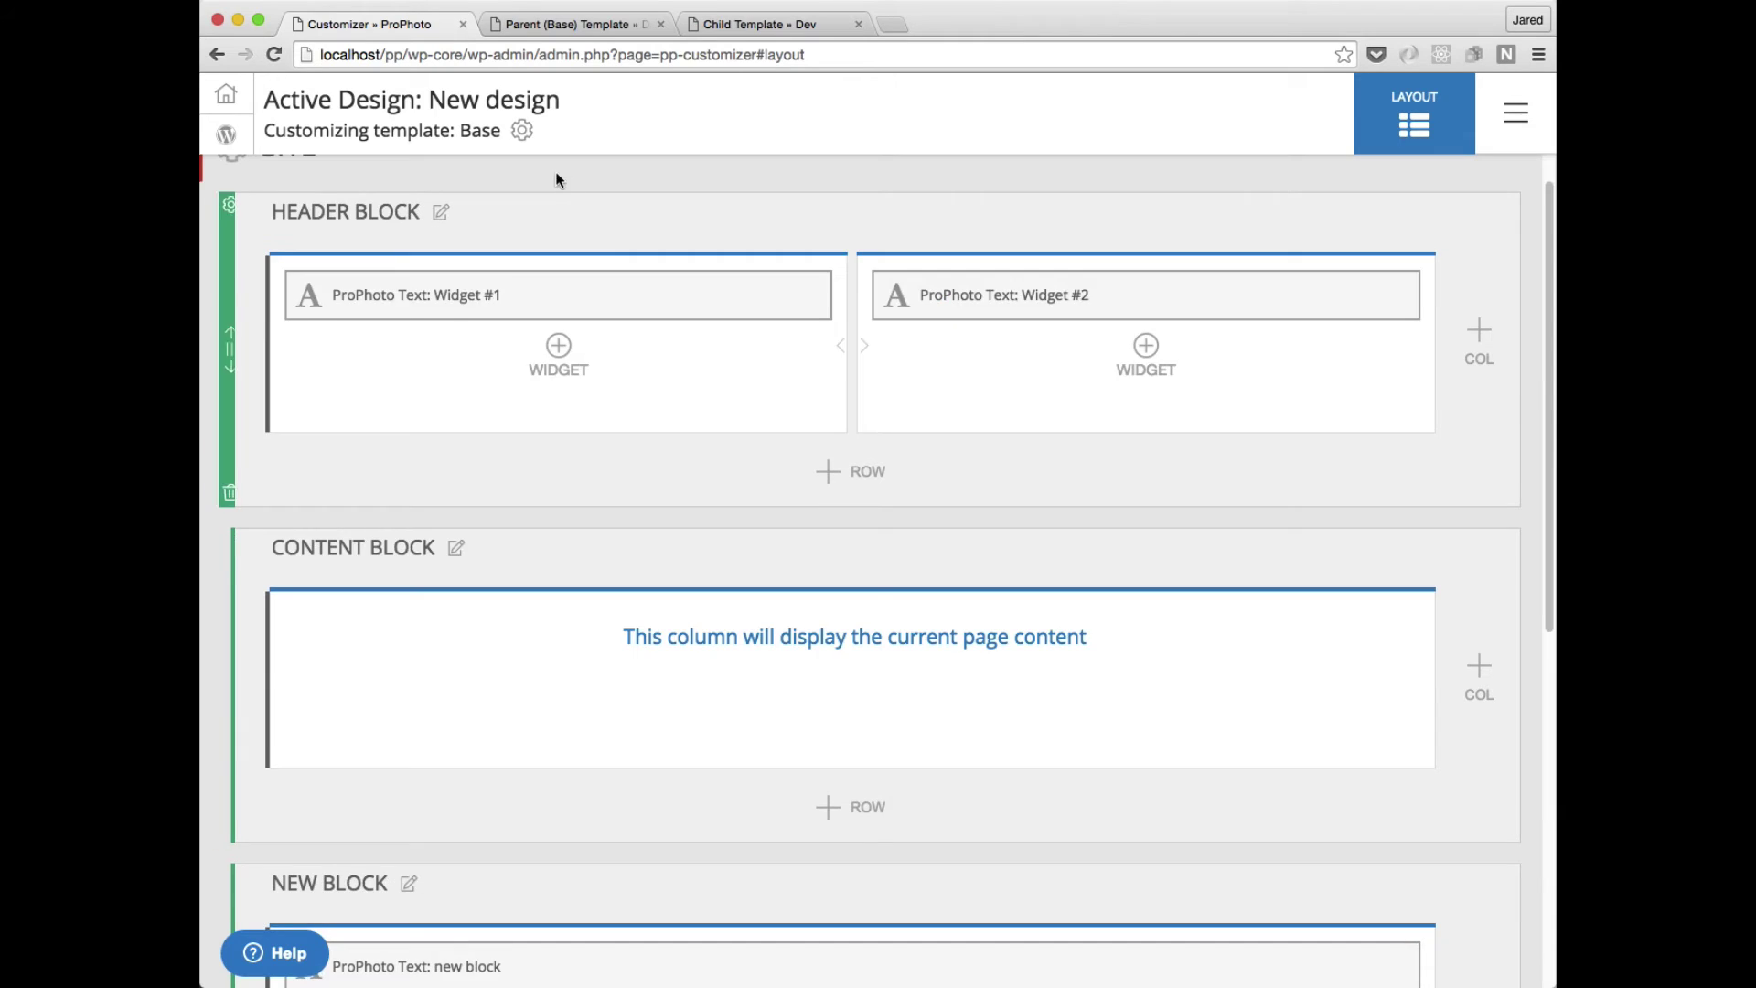
click(523, 132)
click(482, 380)
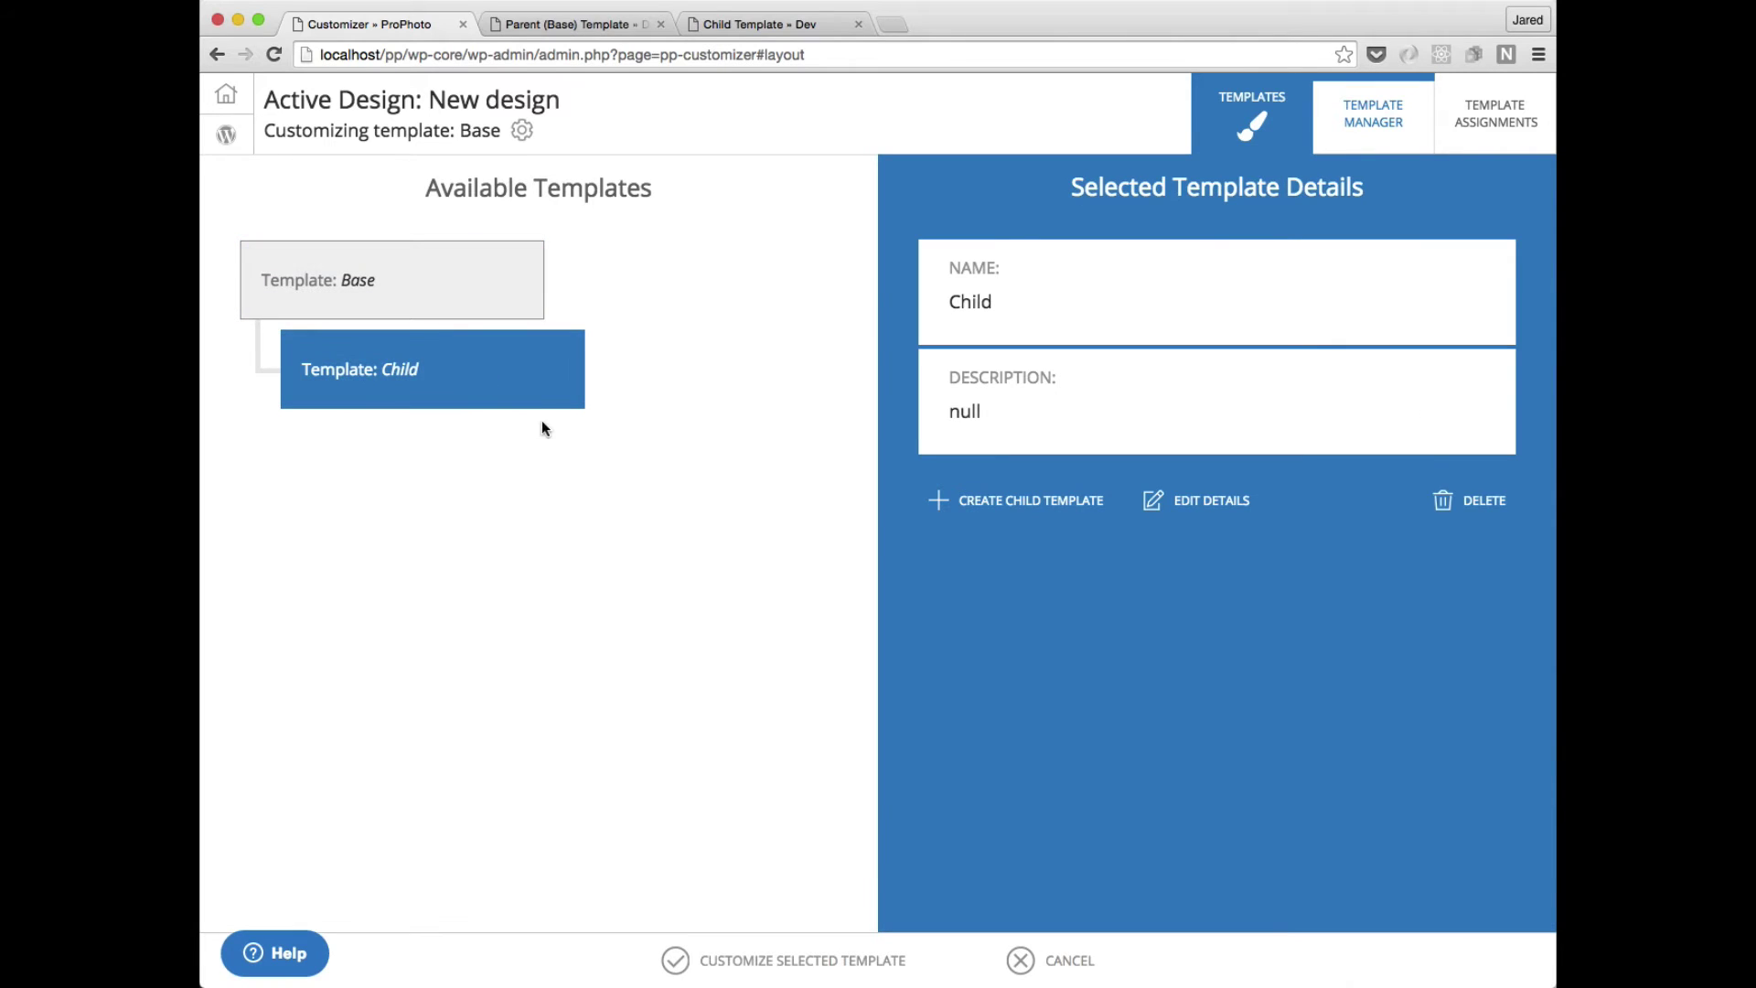
click(802, 961)
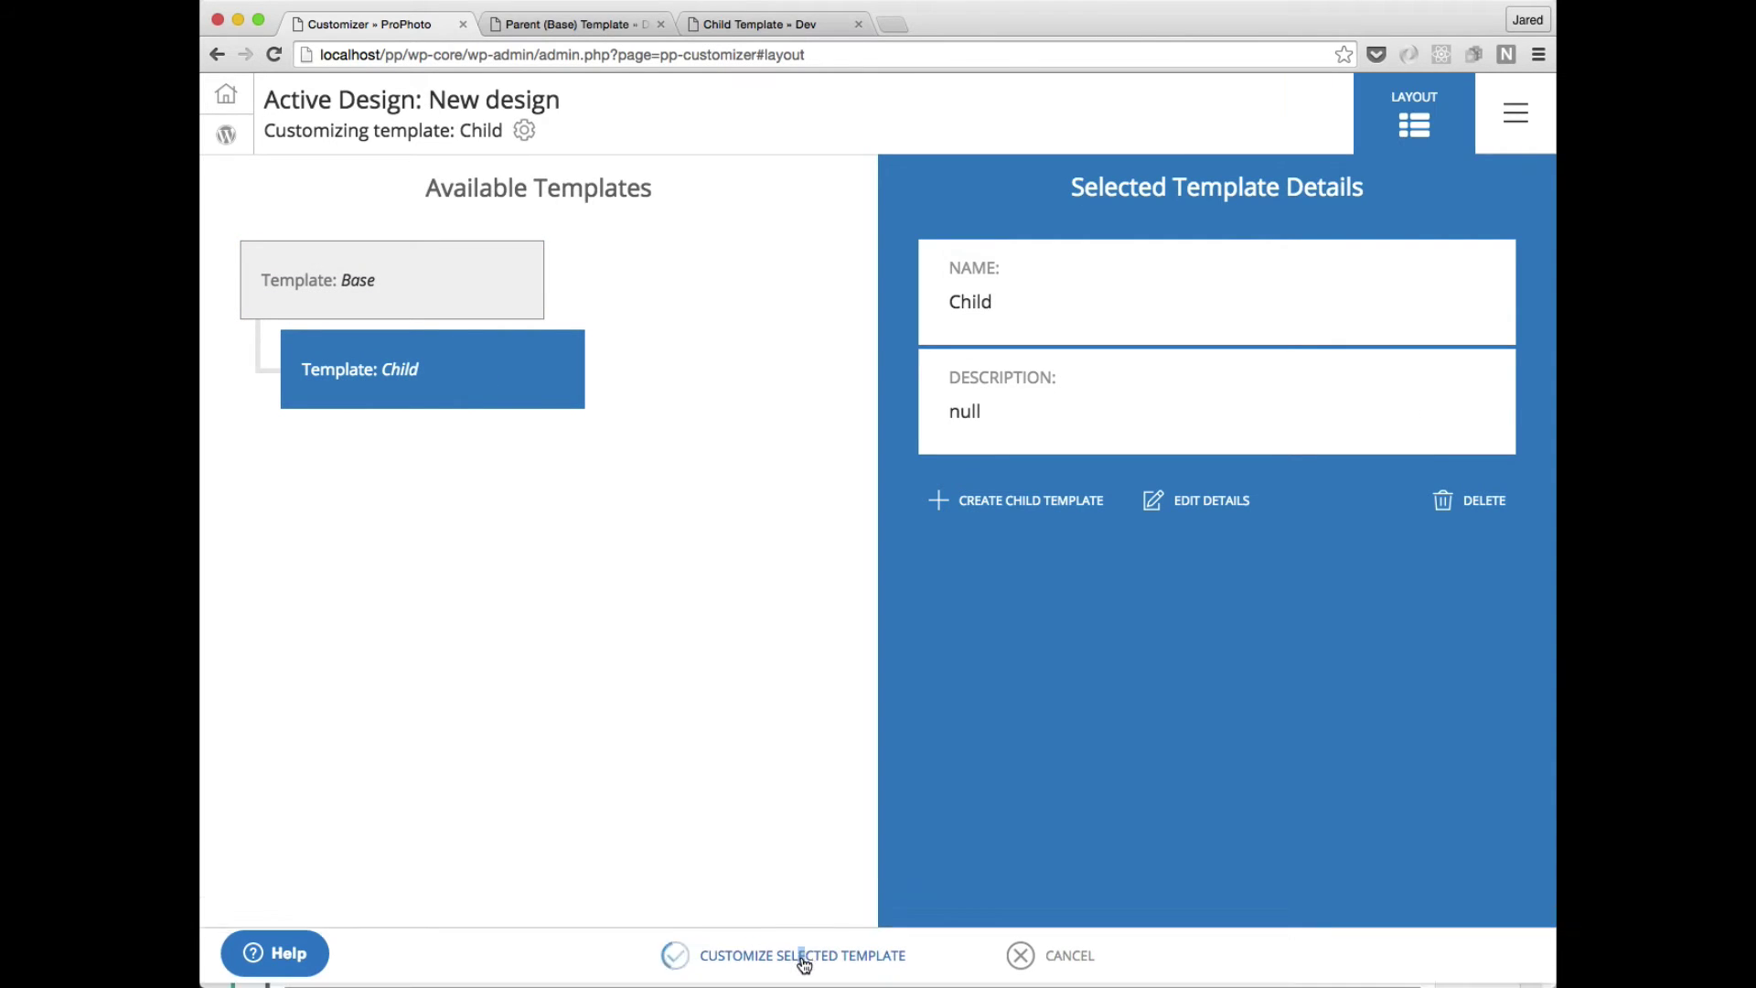
Delete the new block between the content and footer blocks from the Child template and confirm the deletion.
scroll(626, 672, down, 2)
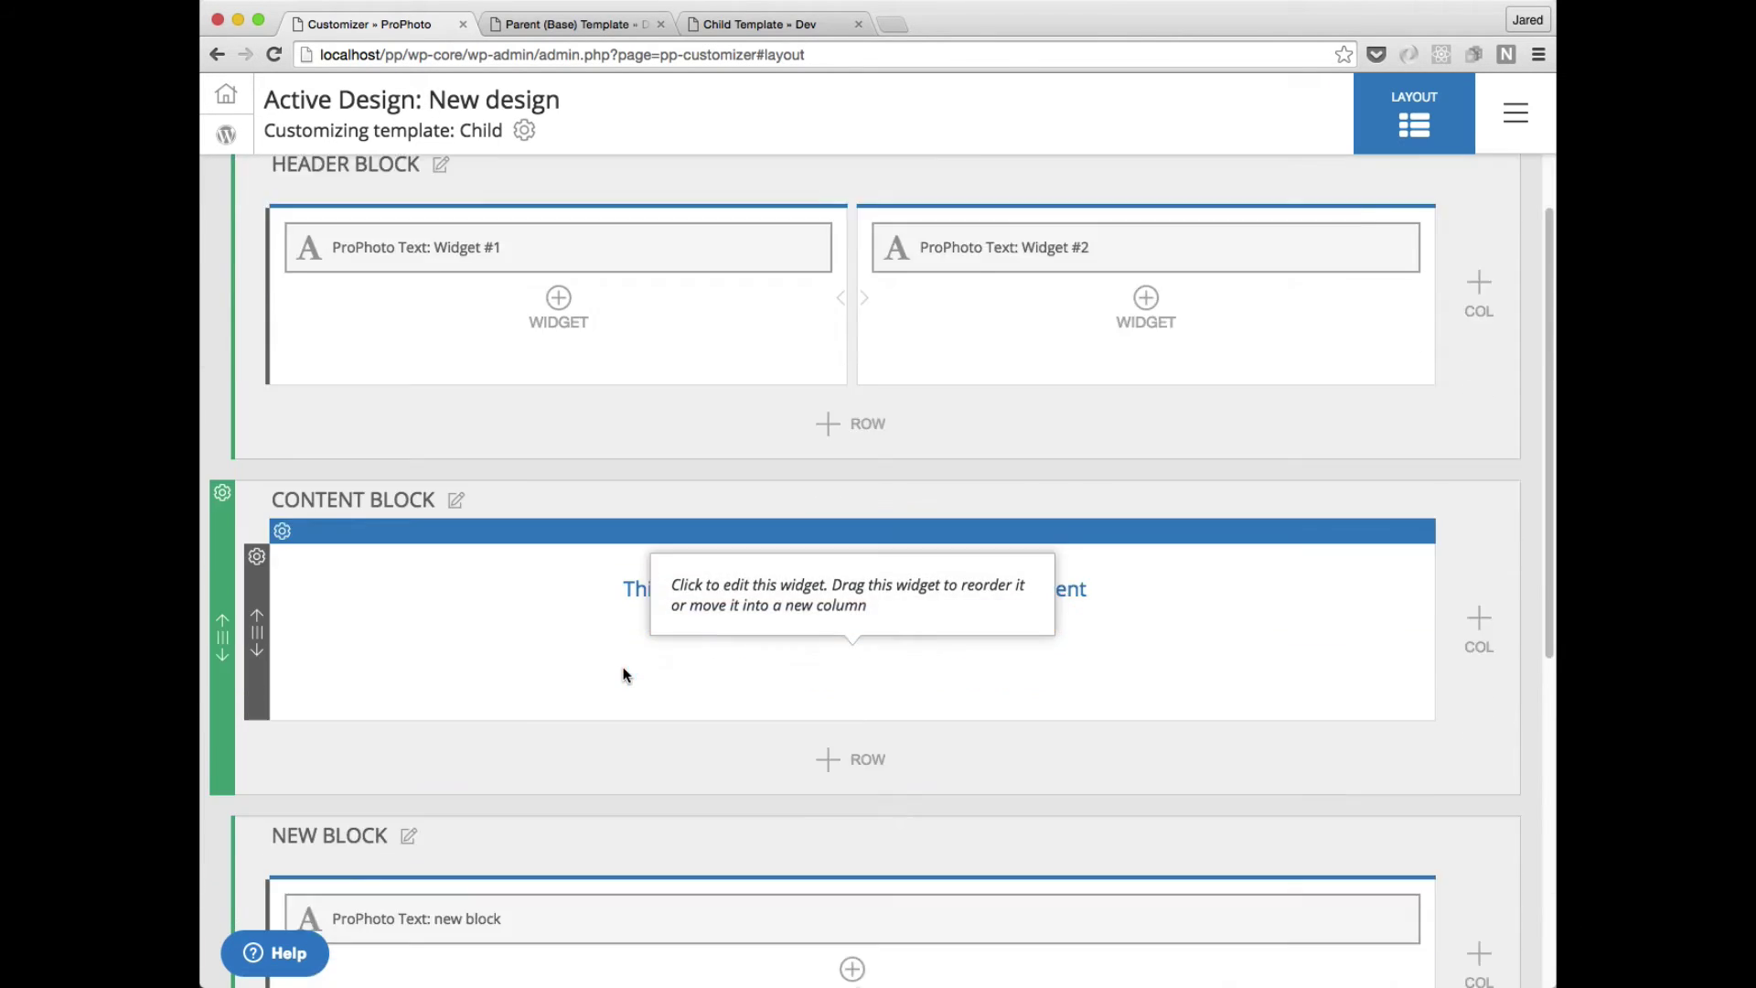
scroll(623, 674, down, 5)
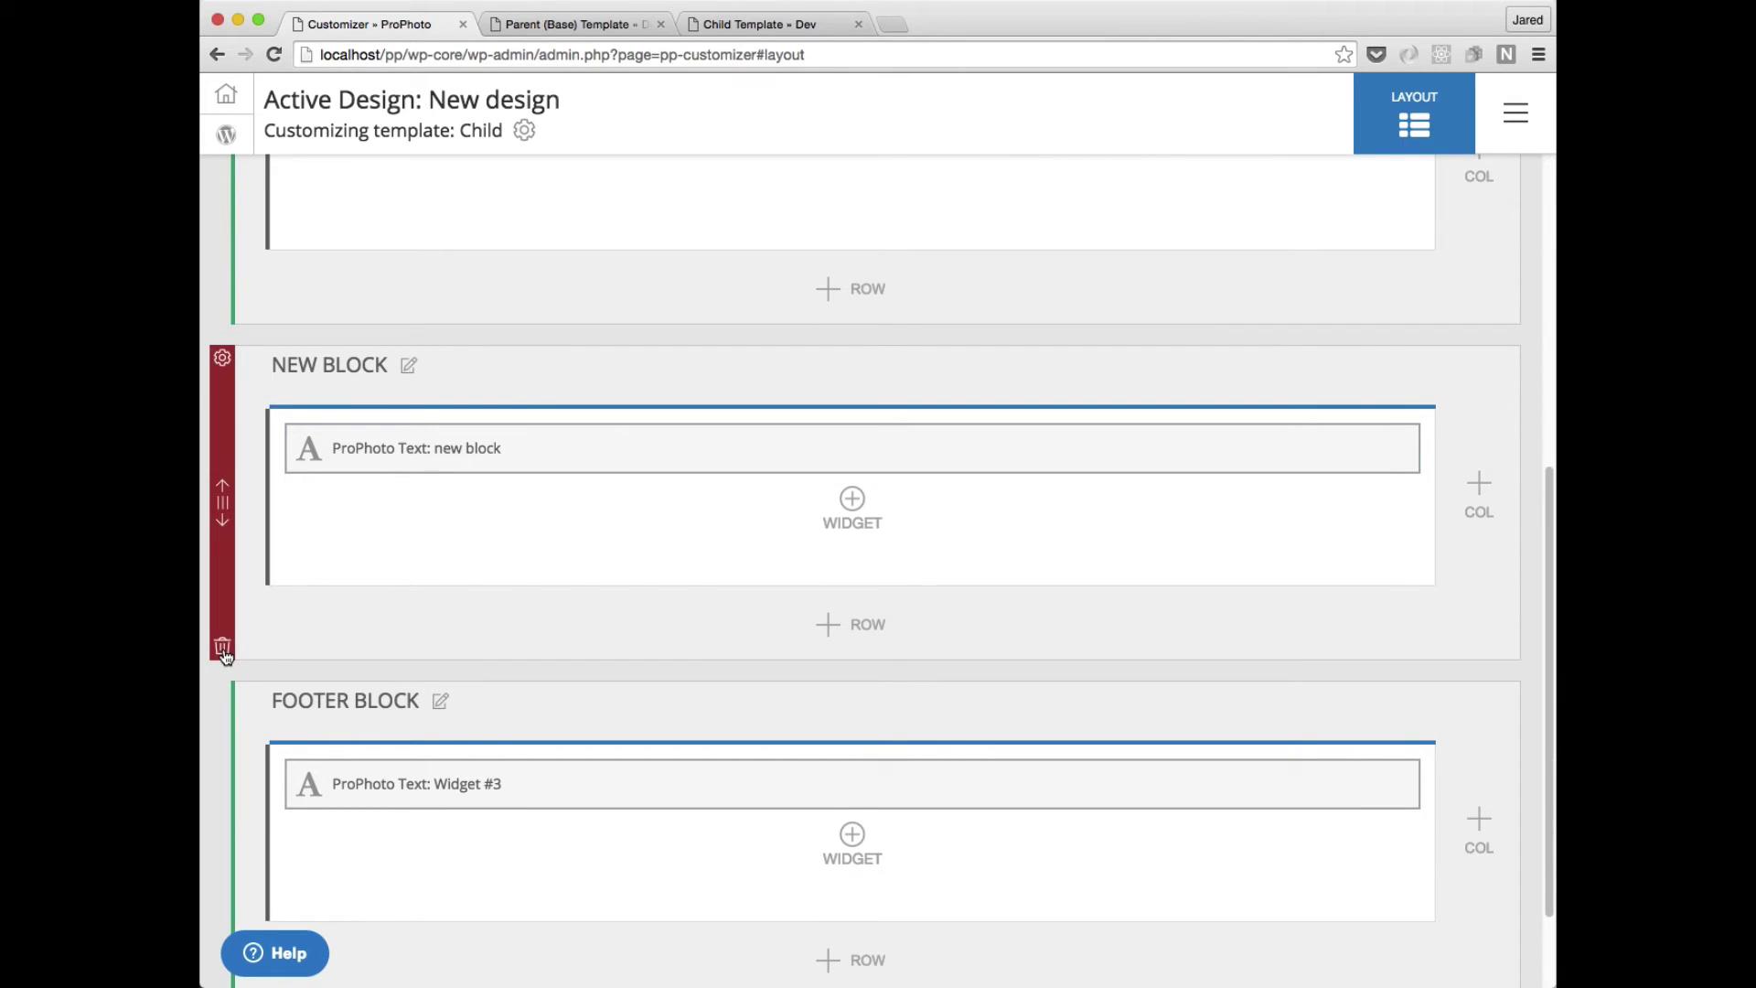
click(222, 648)
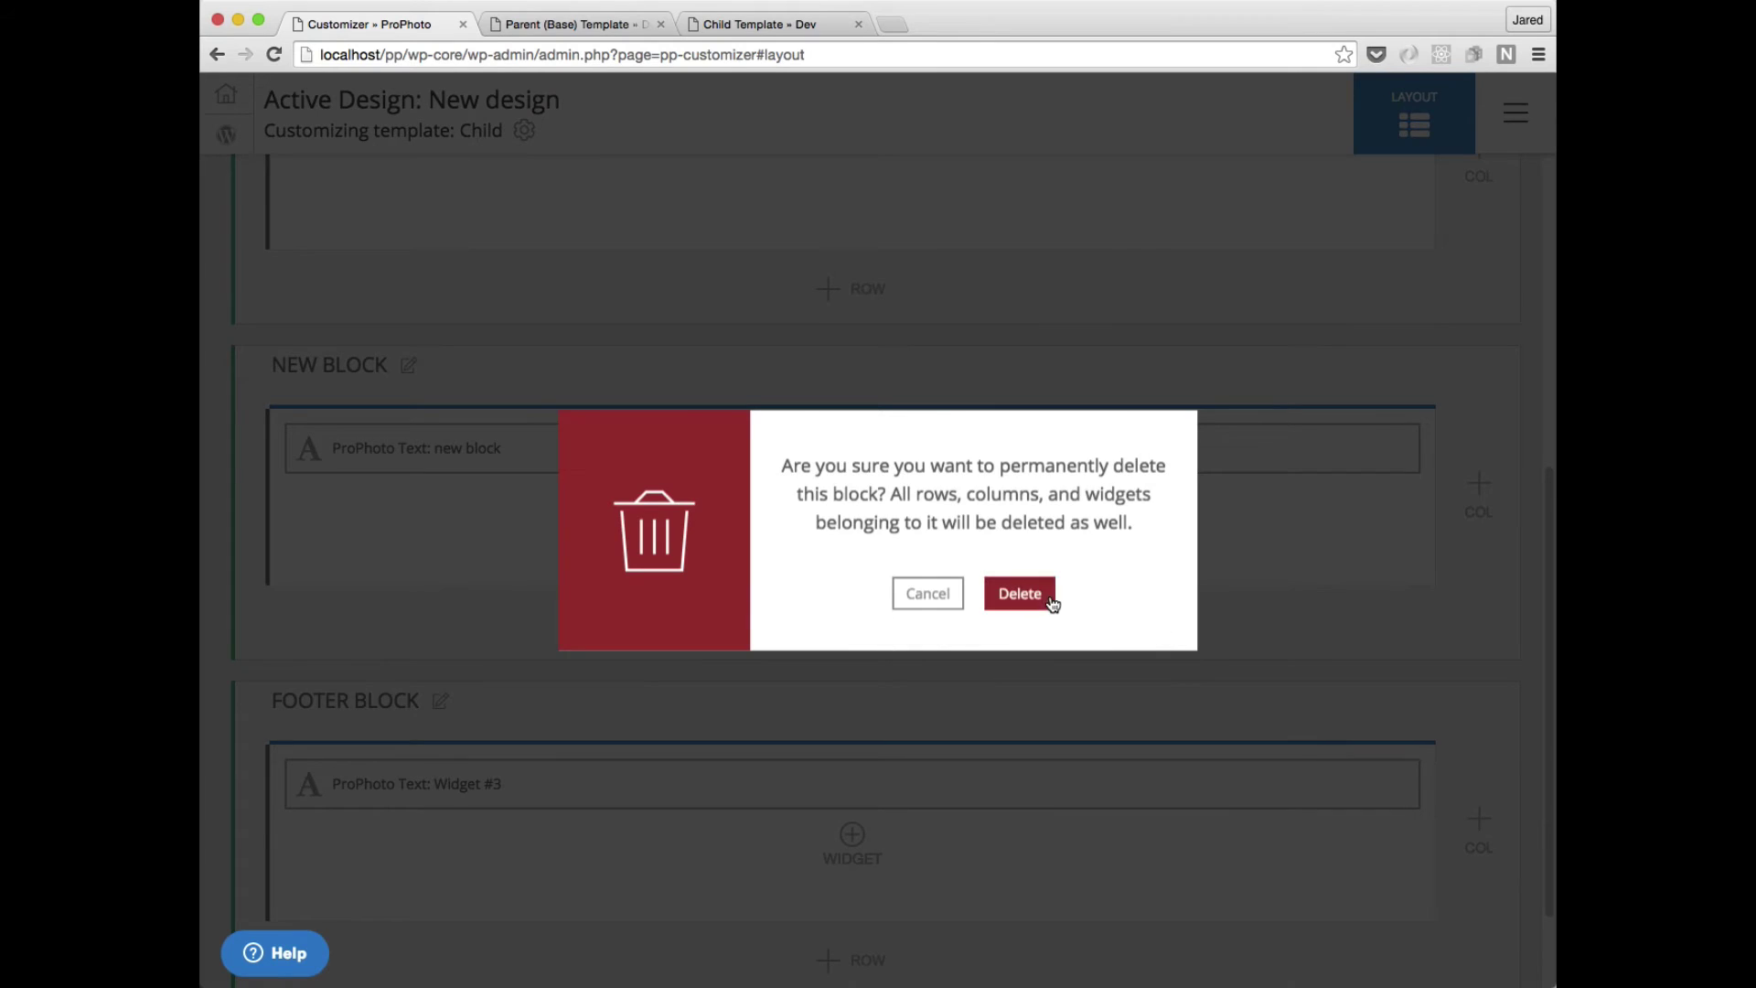
click(1047, 598)
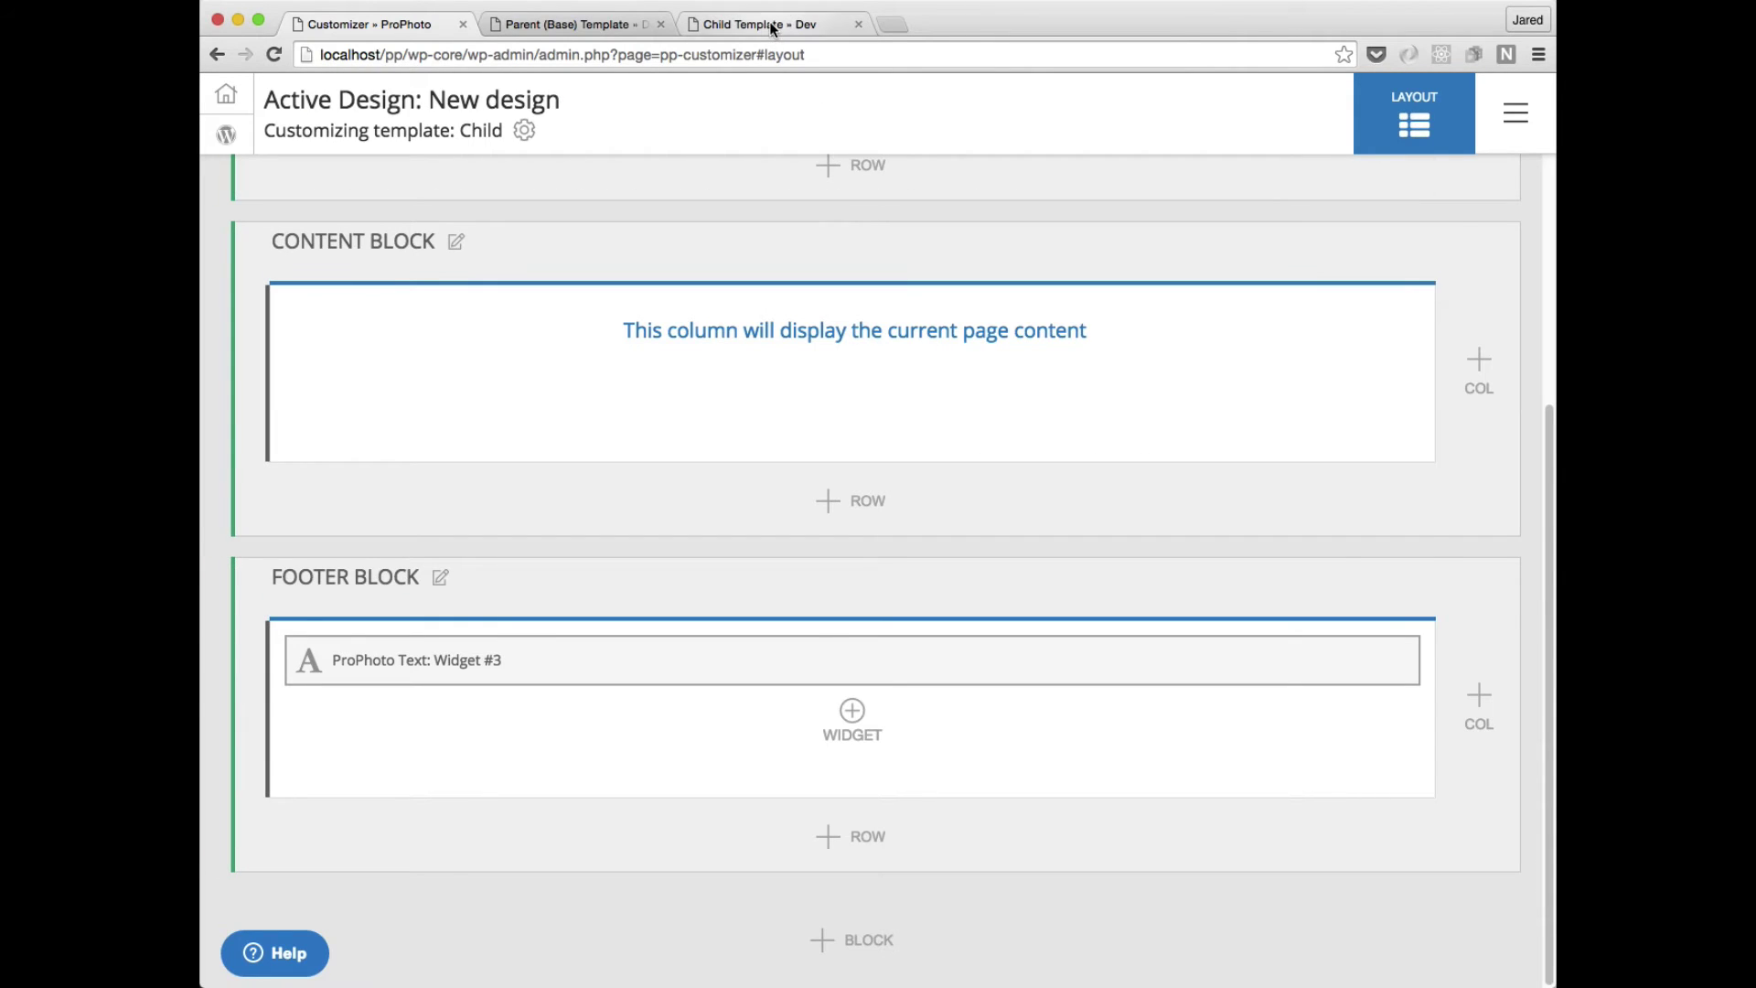
Reload the live Child Template and Parent (Base) Template pages and check each for the new block.
click(773, 26)
click(272, 54)
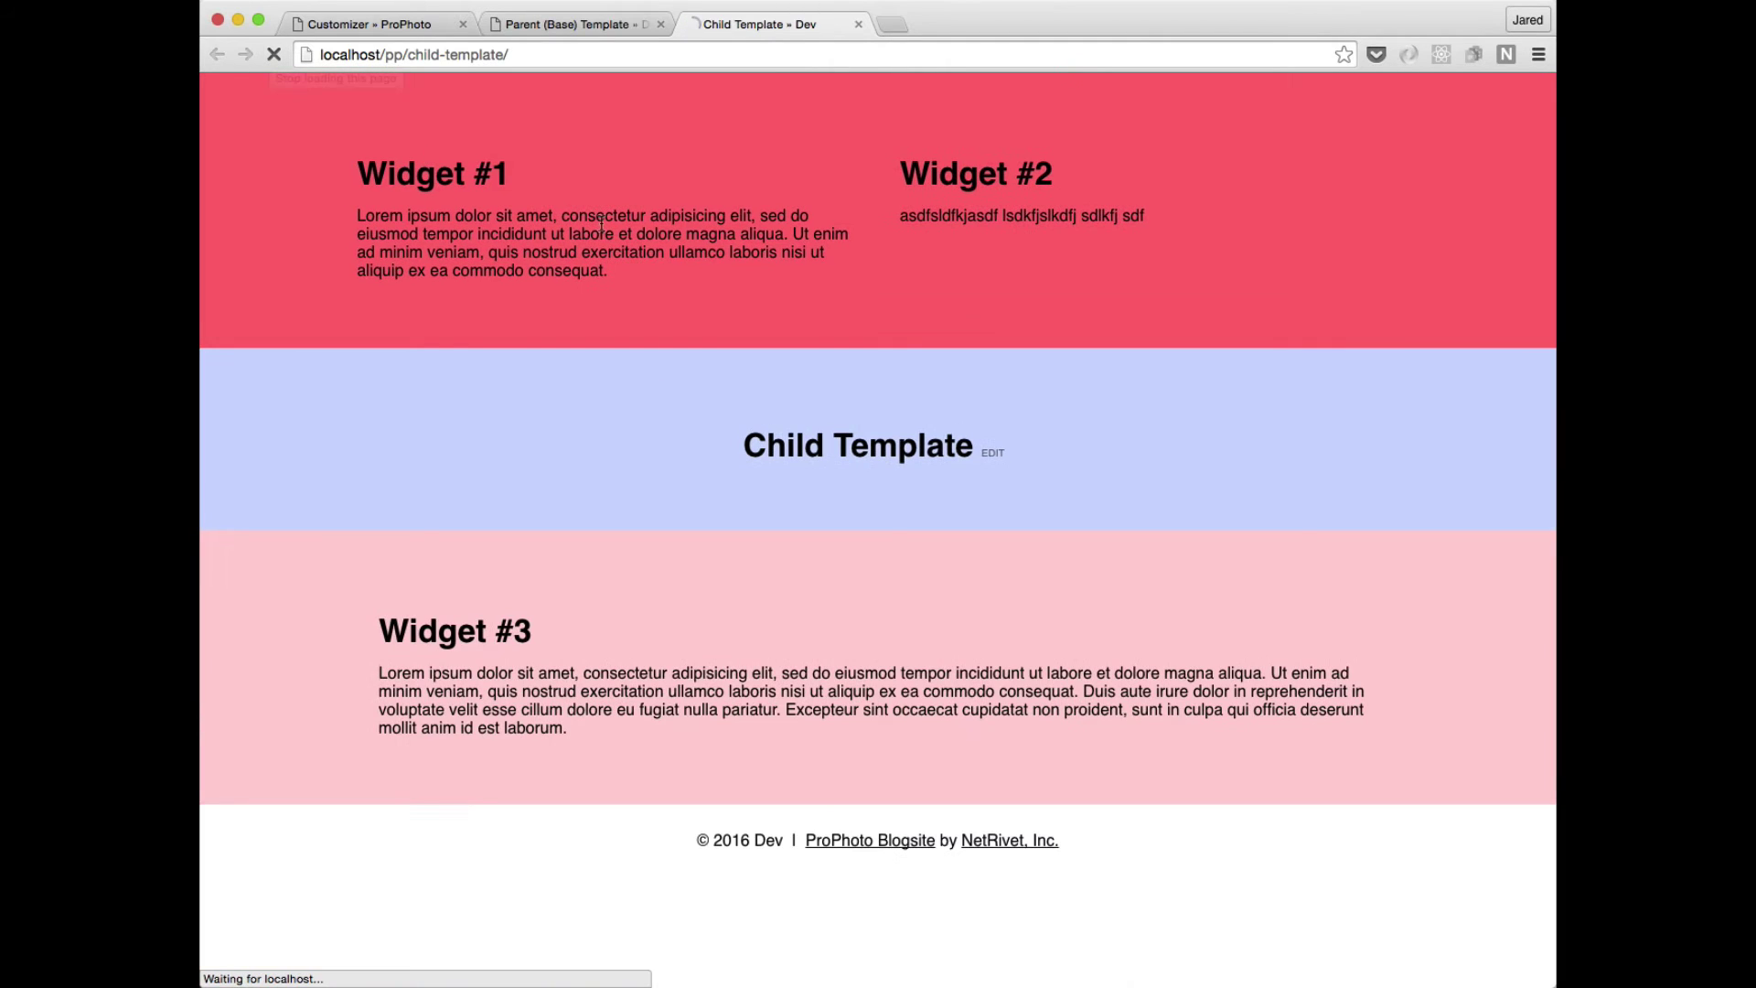
click(573, 25)
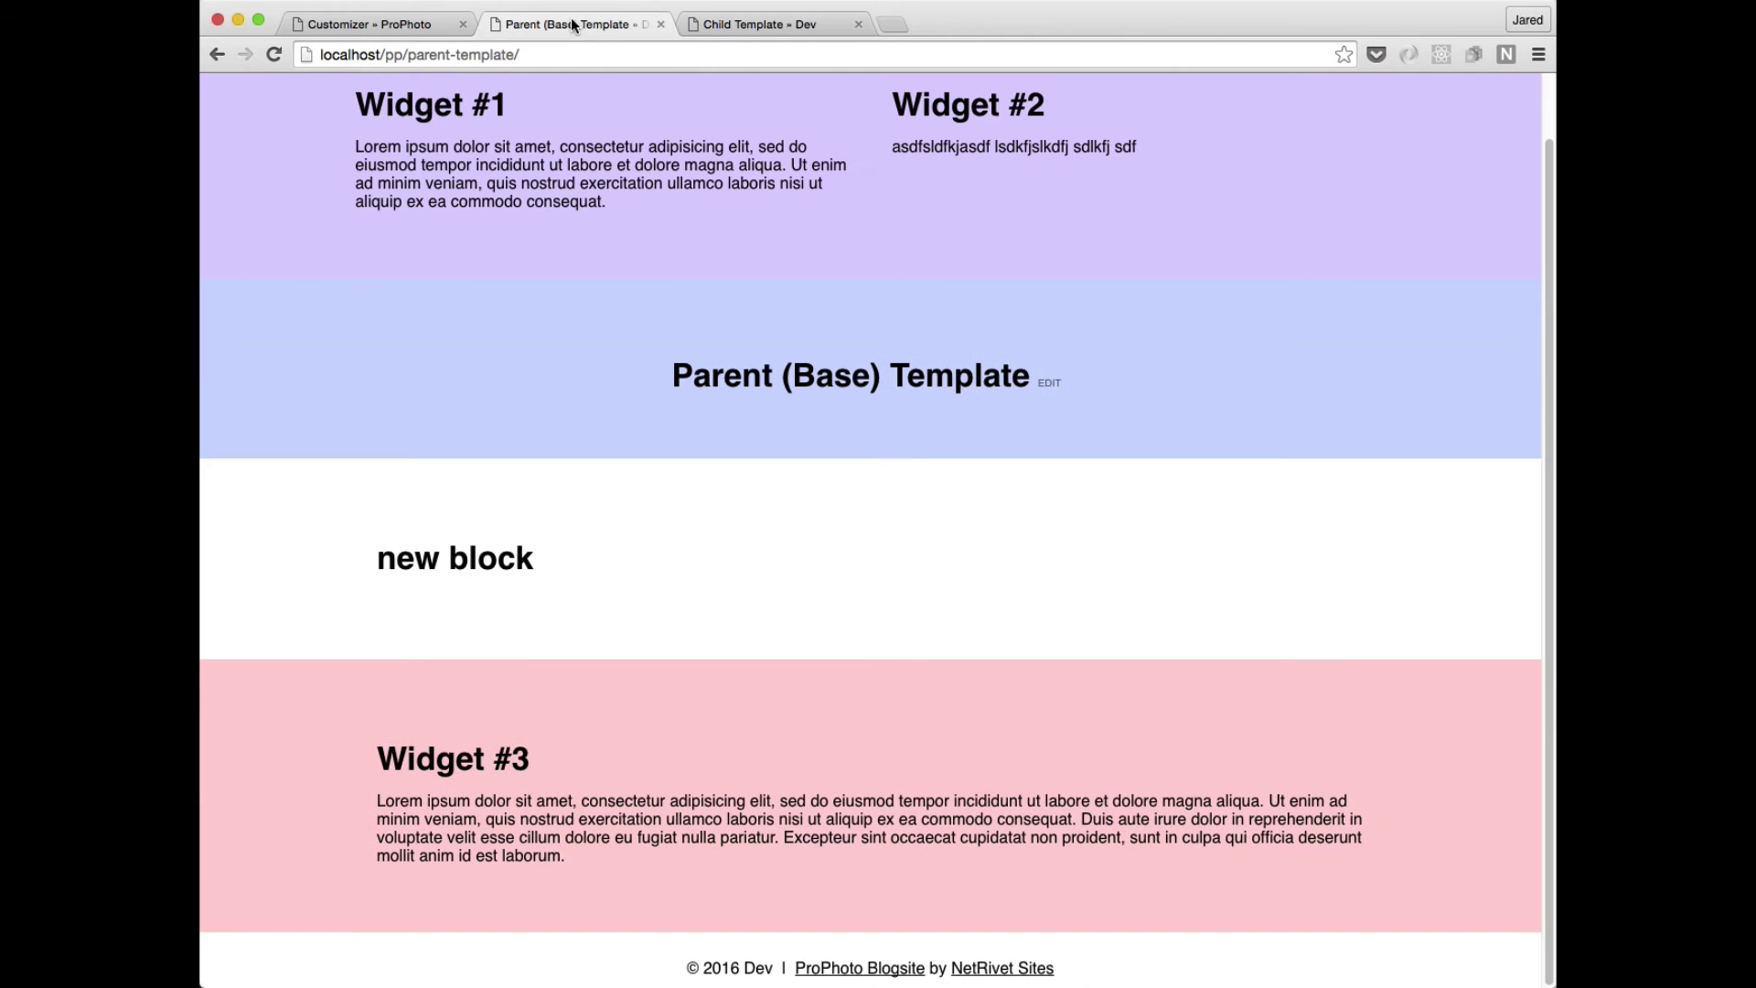
click(279, 53)
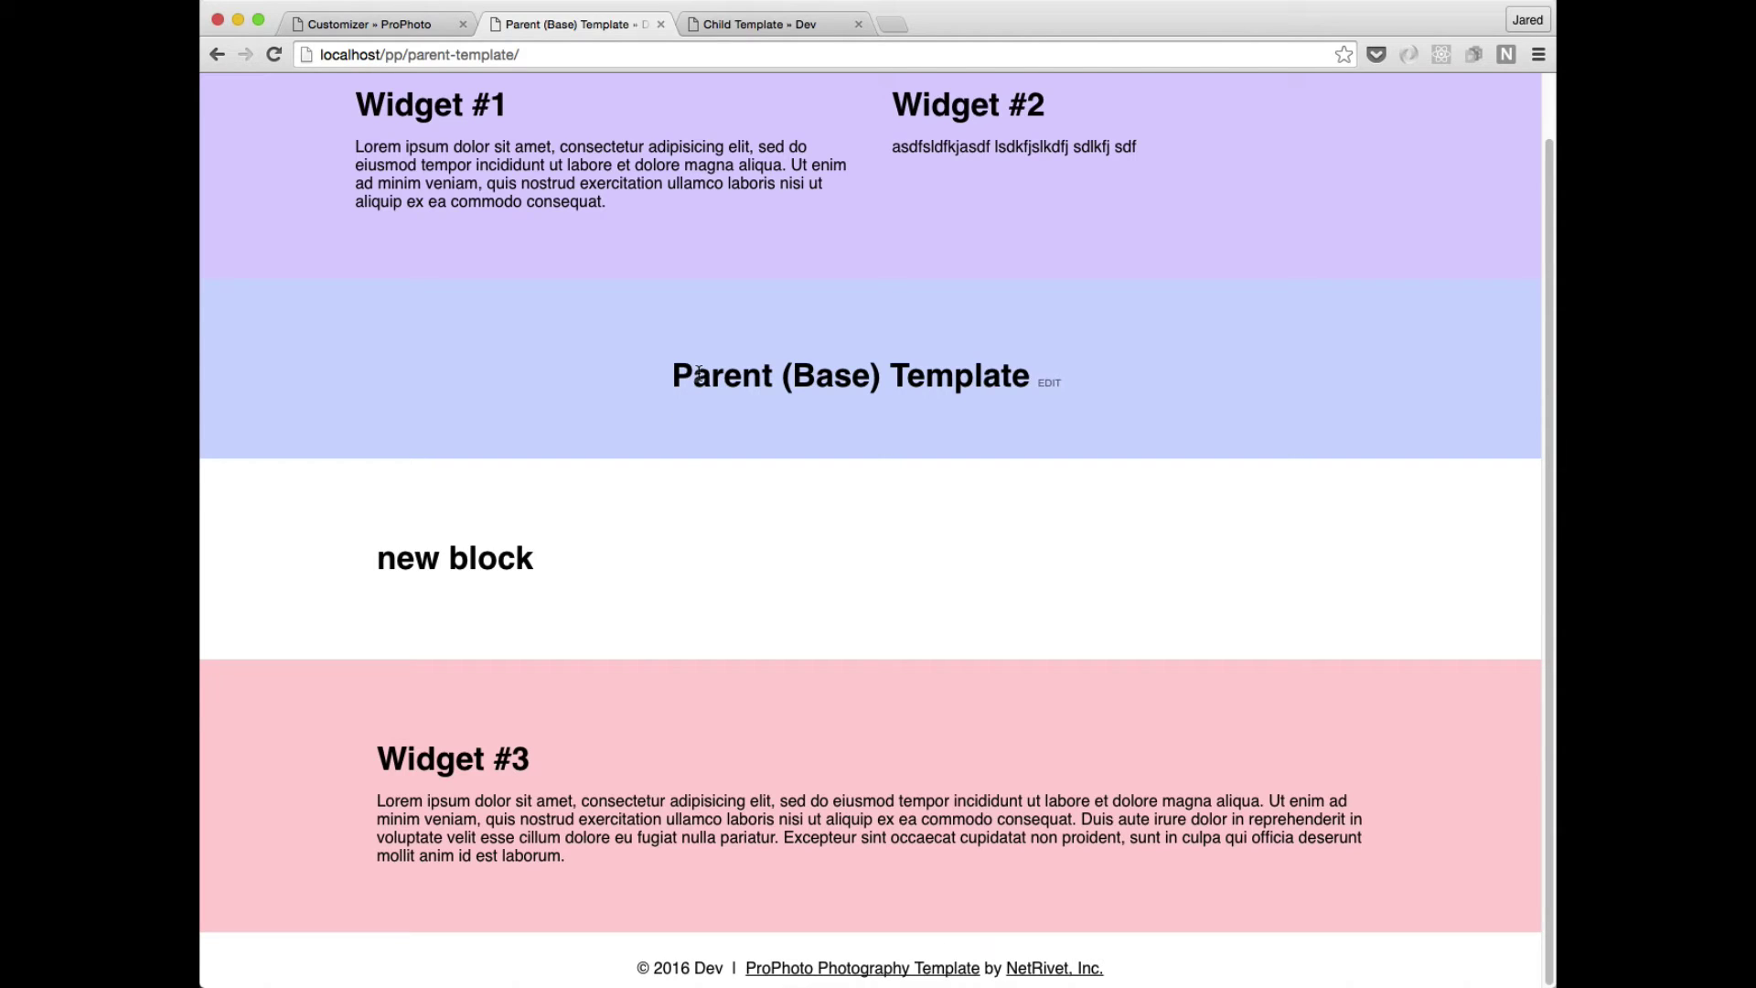
Go back to the customizer and switch the template being customized to Base.
click(386, 24)
click(523, 130)
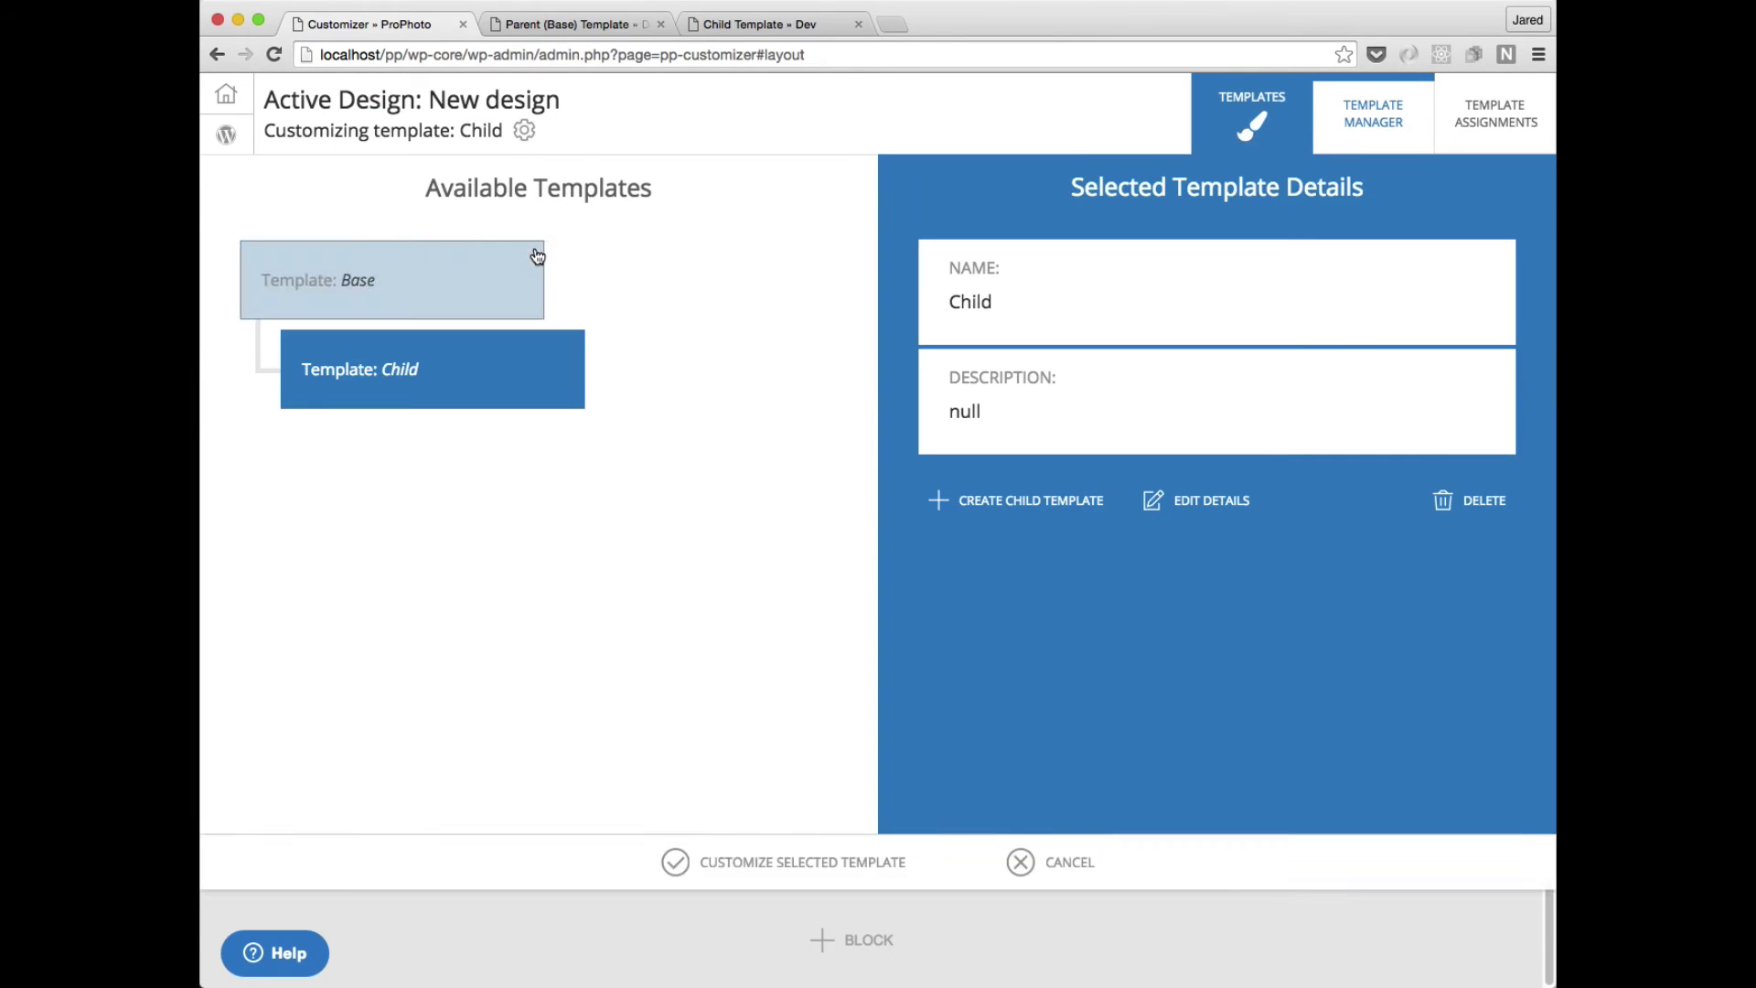
click(537, 256)
click(880, 954)
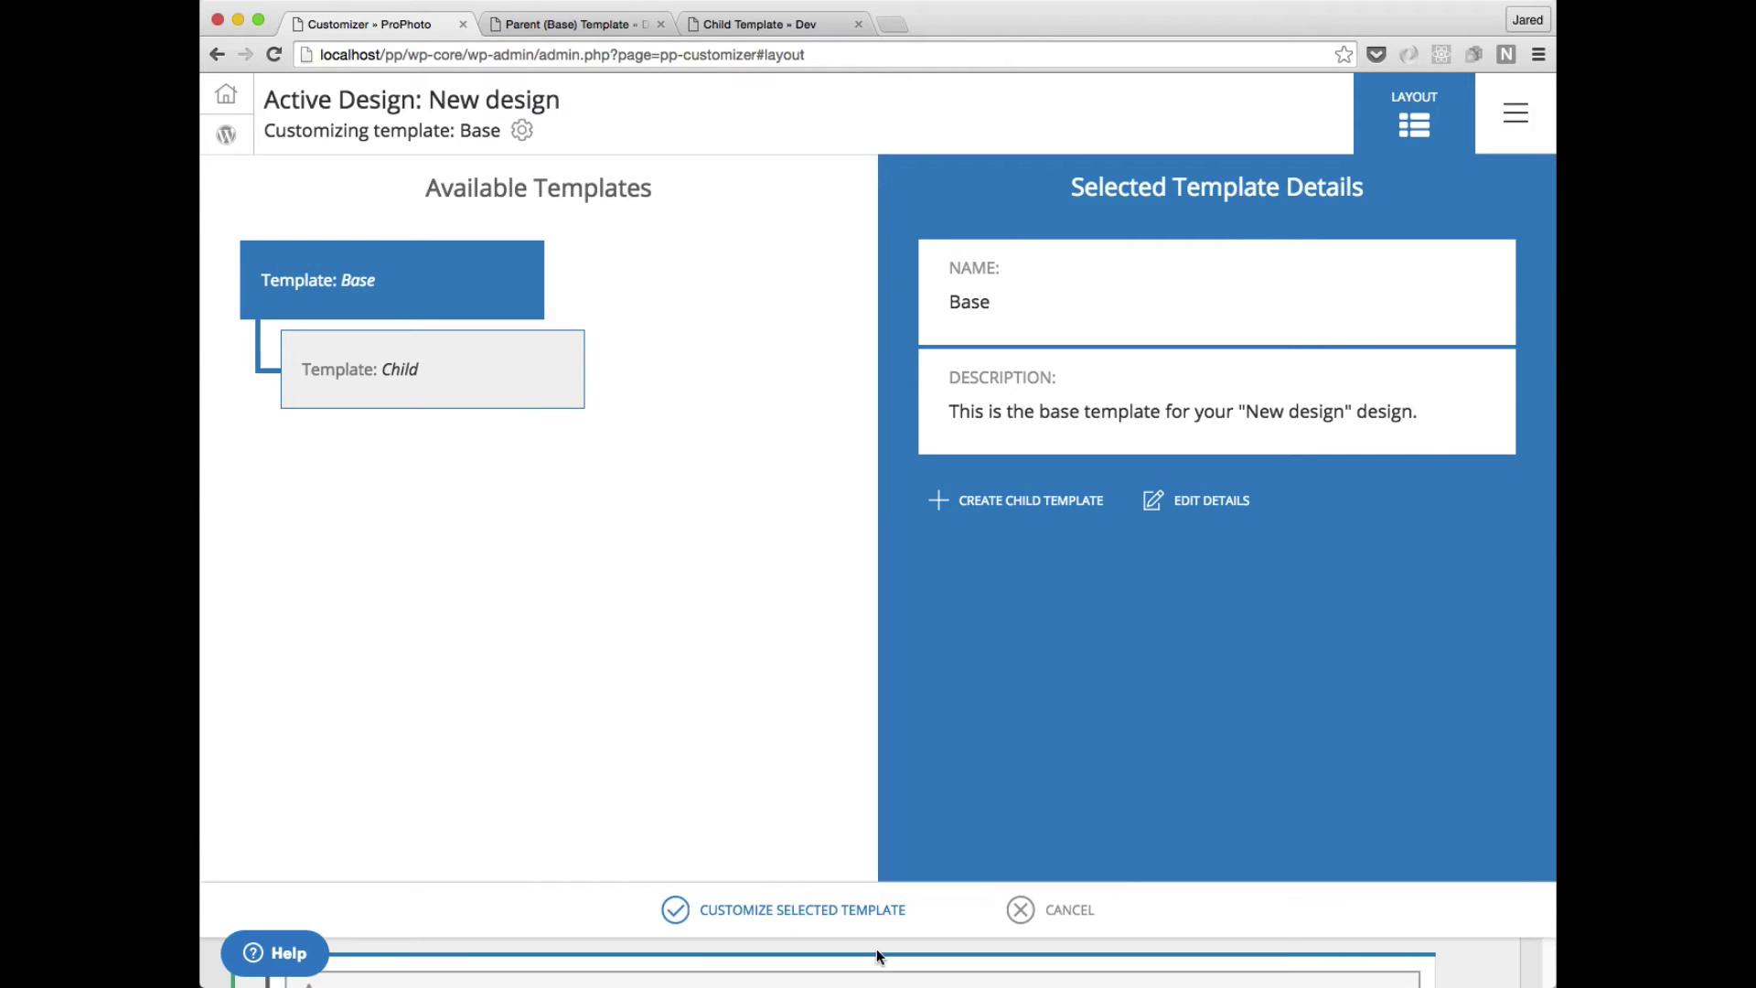
Add a third column to the header block and create a ProPhoto text widget in it with title and text "asdfasdf".
scroll(729, 576, up, 5)
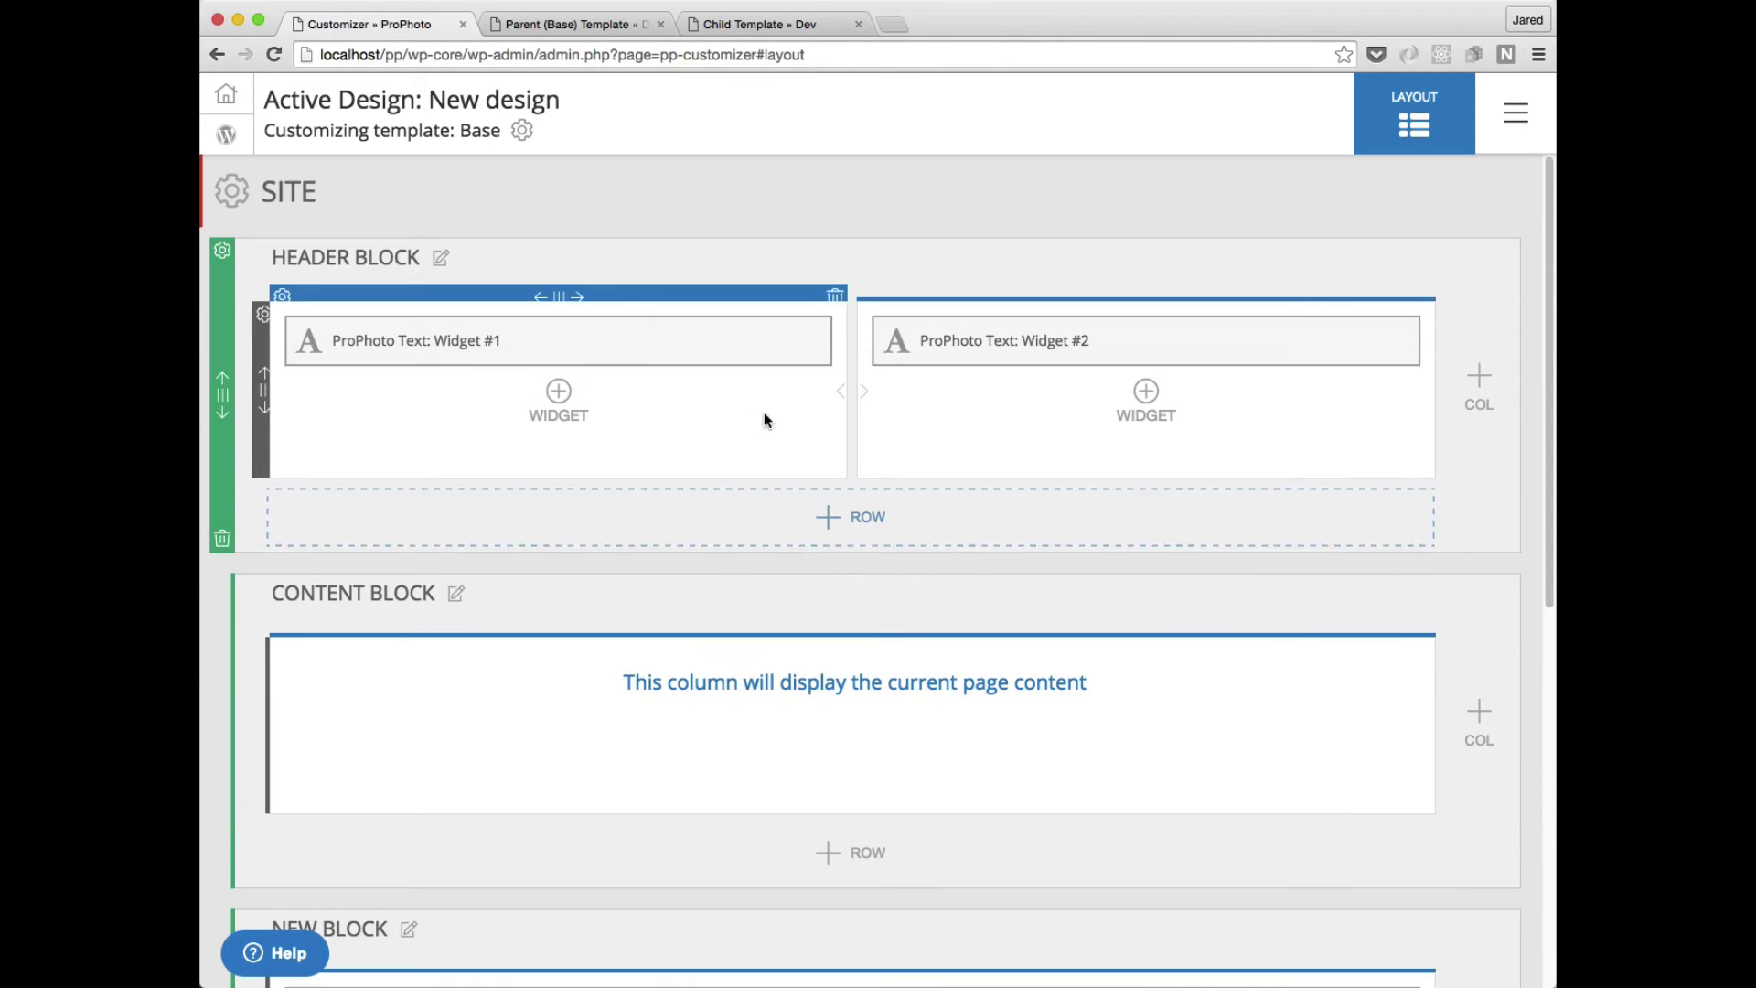
click(1476, 386)
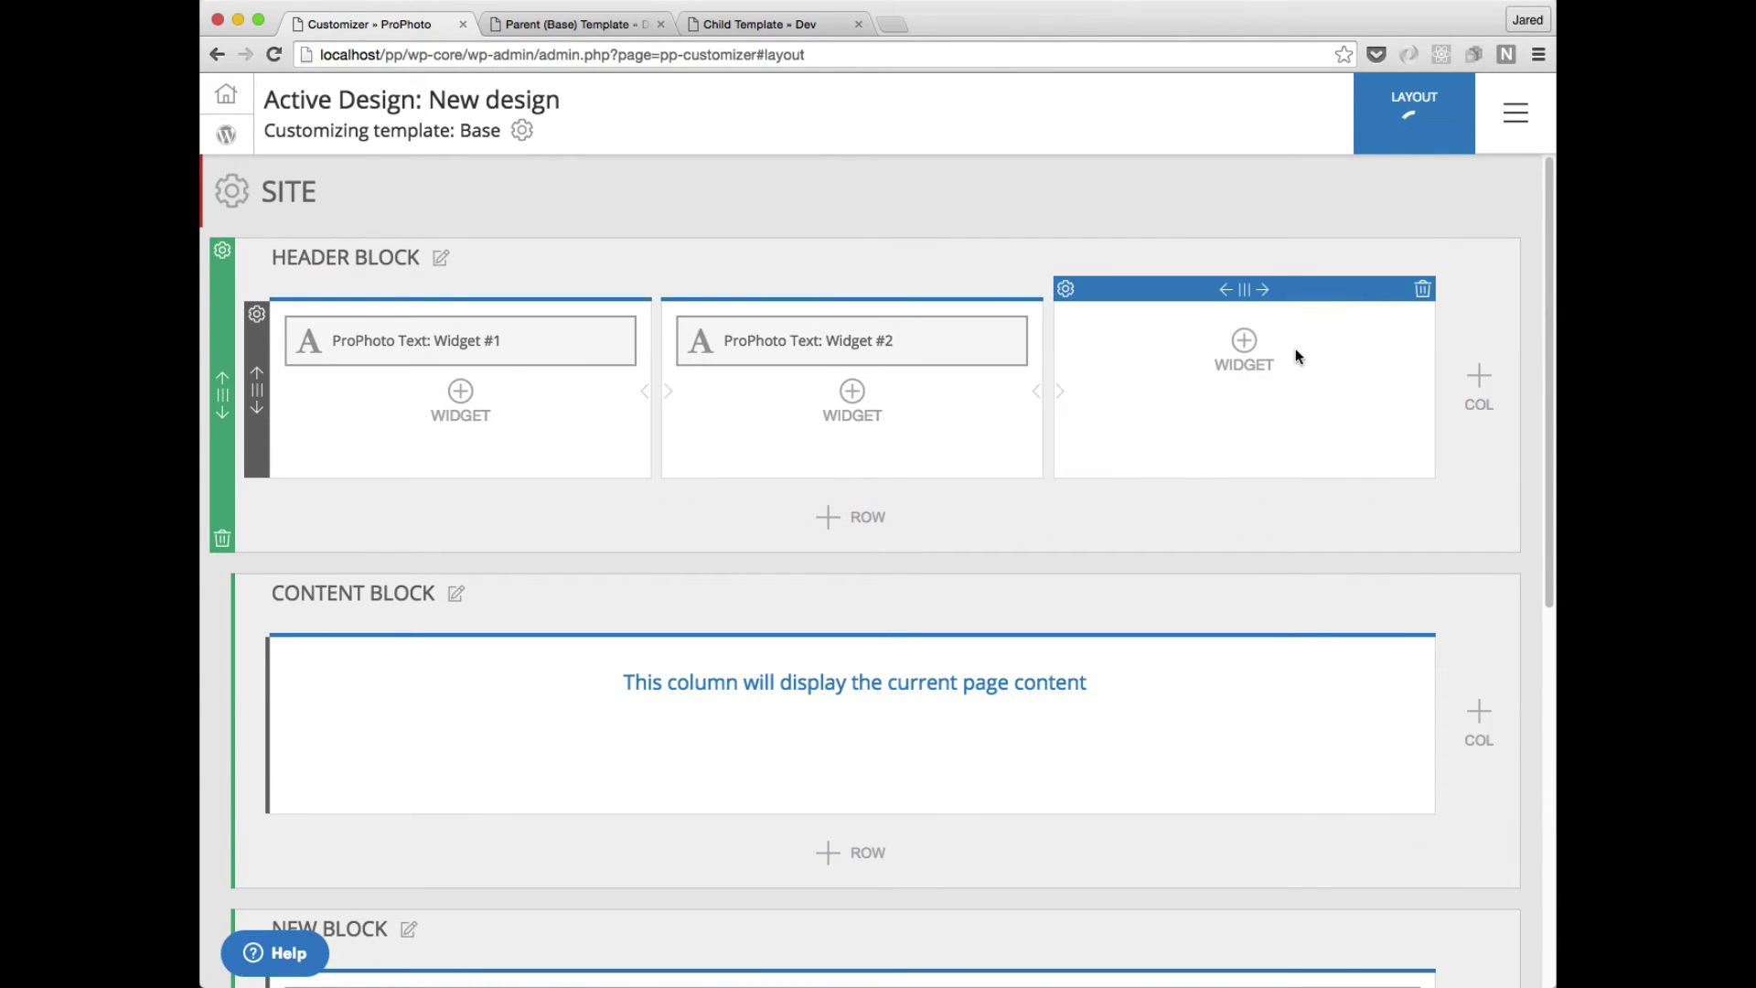
click(1242, 344)
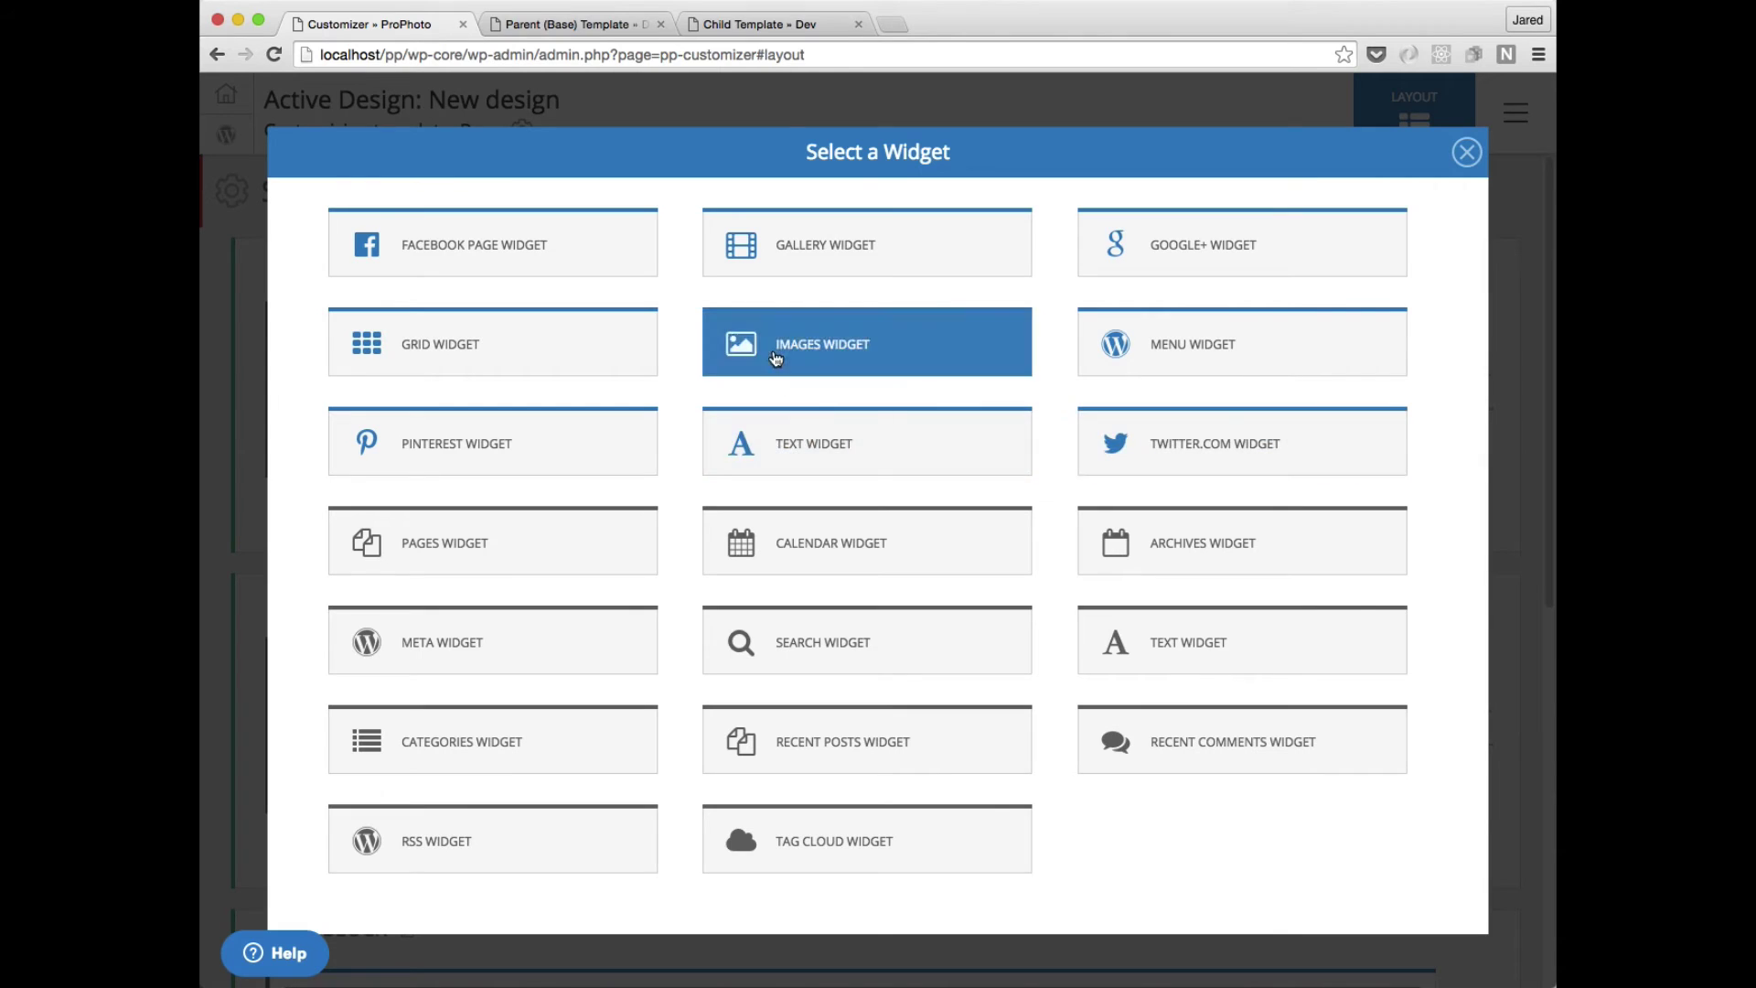
click(776, 445)
text(asdfasdf)
key(Tab)
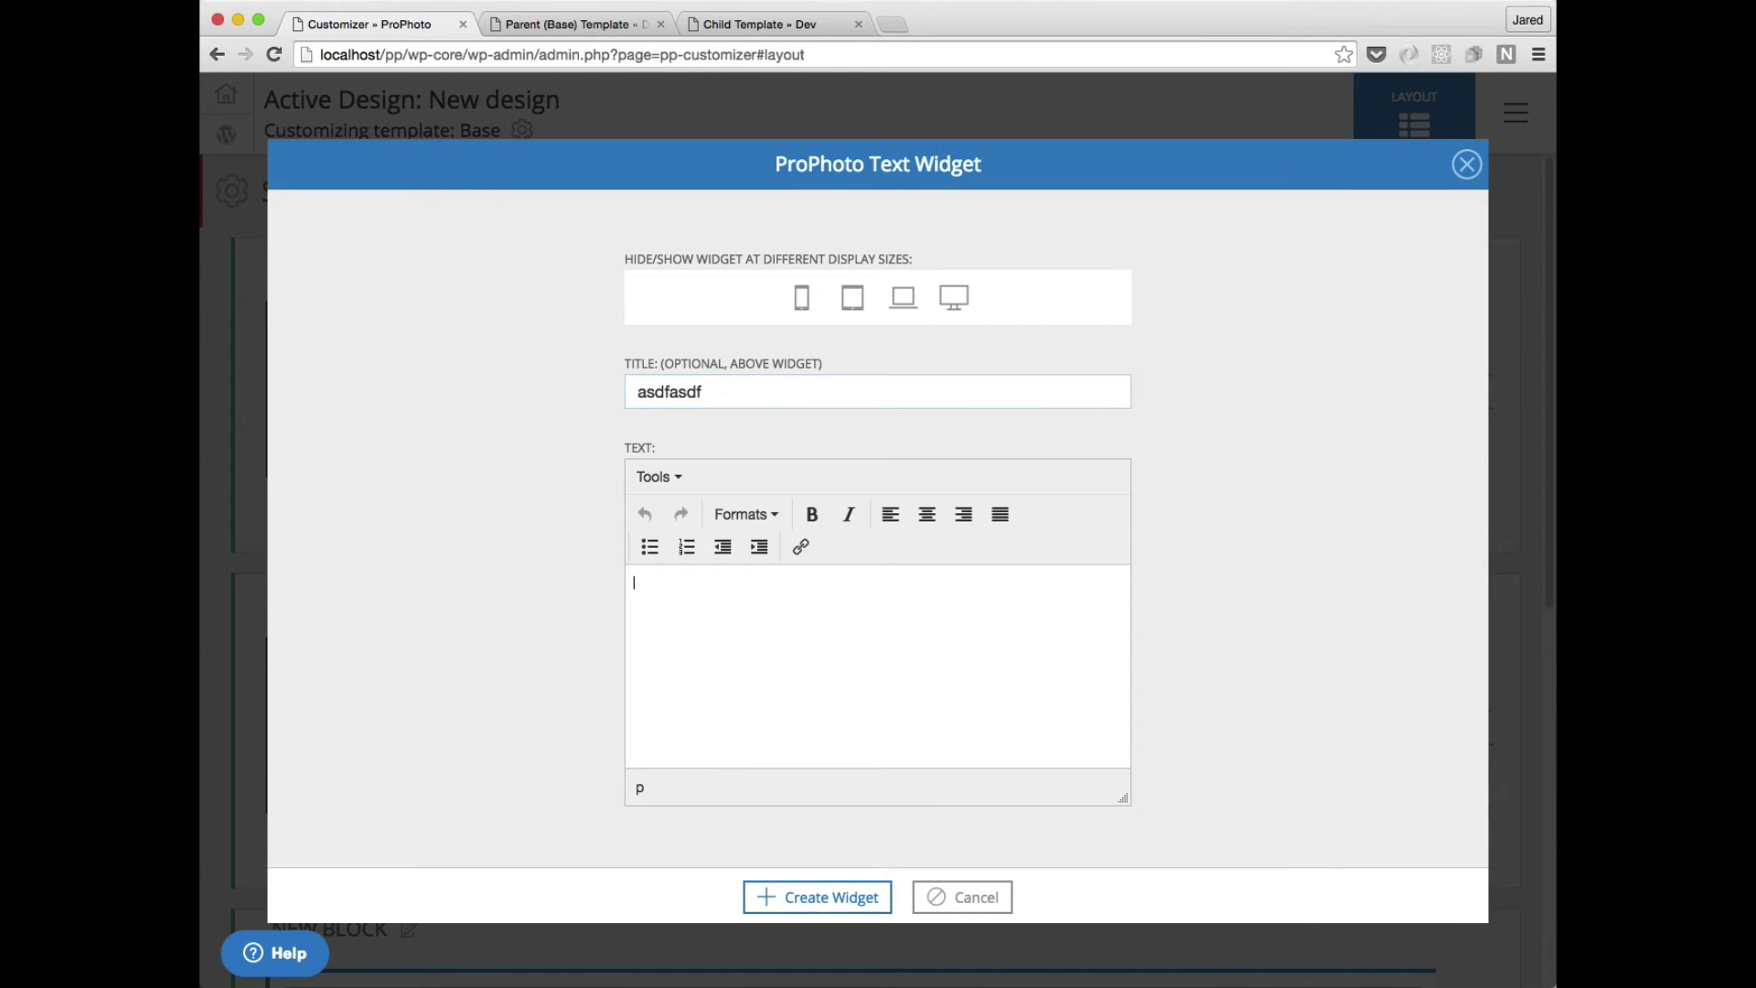
text(asdfasdf)
click(811, 897)
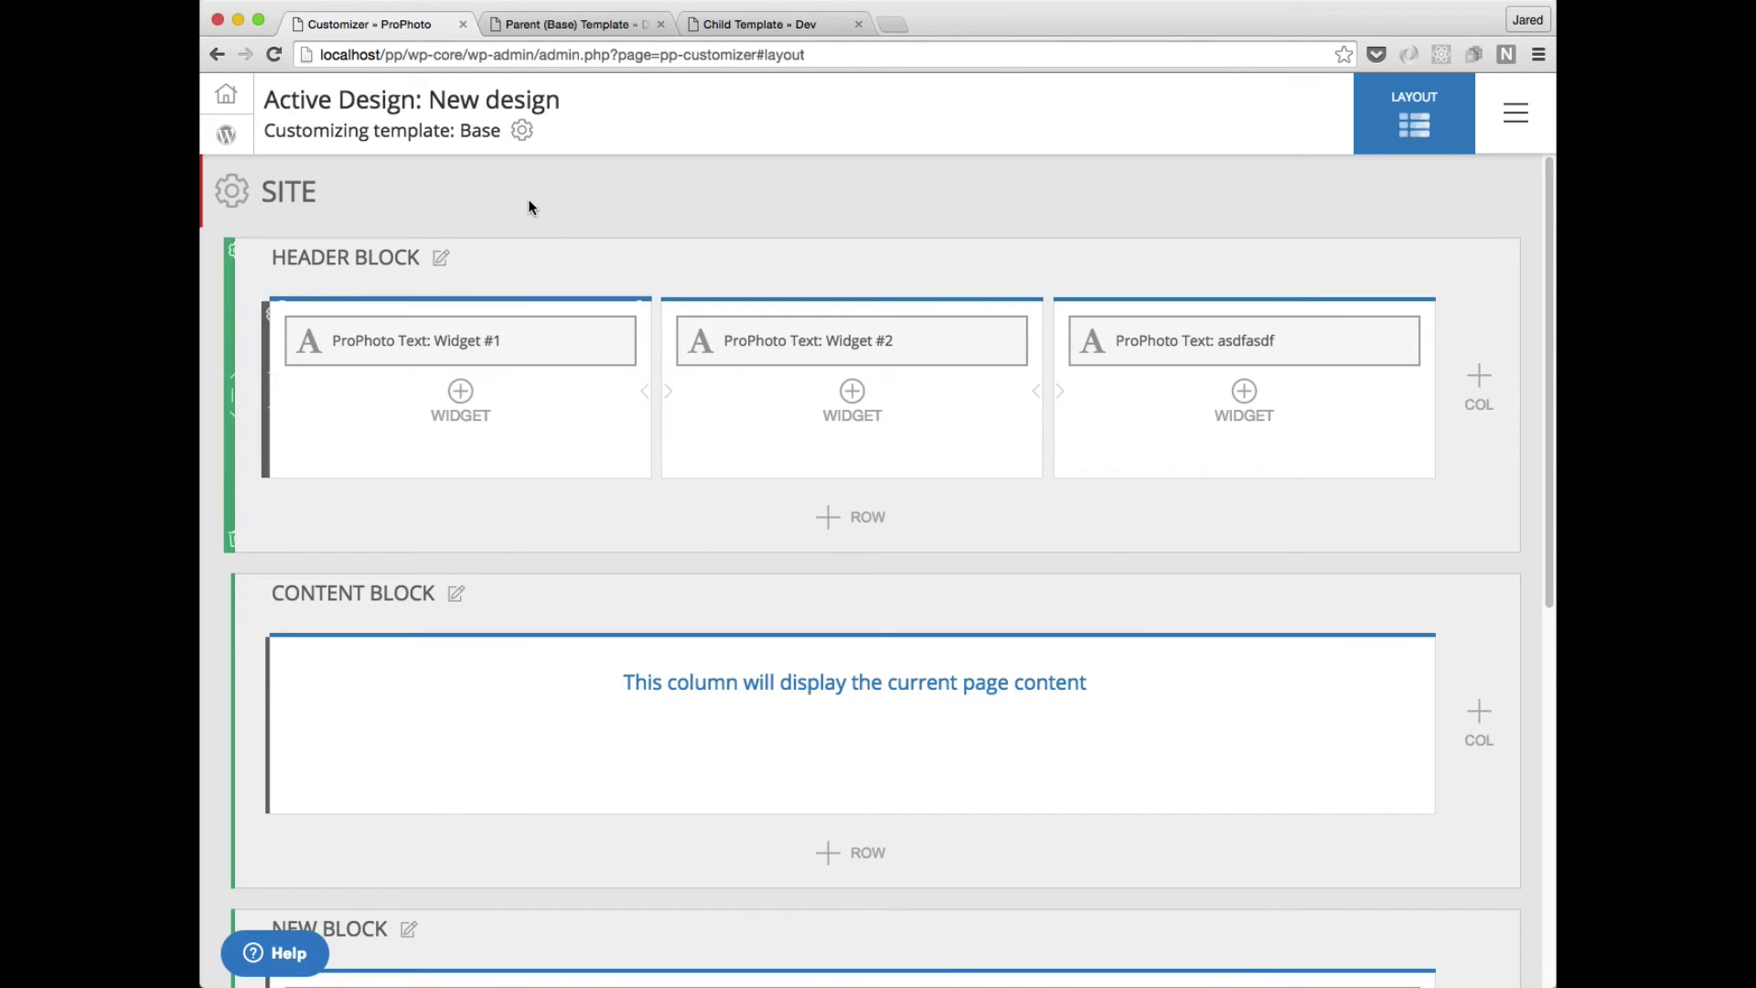
Reload the live Child Template and Parent (Base) Template pages and check their headers for the third-column widget.
click(733, 22)
key(super+r)
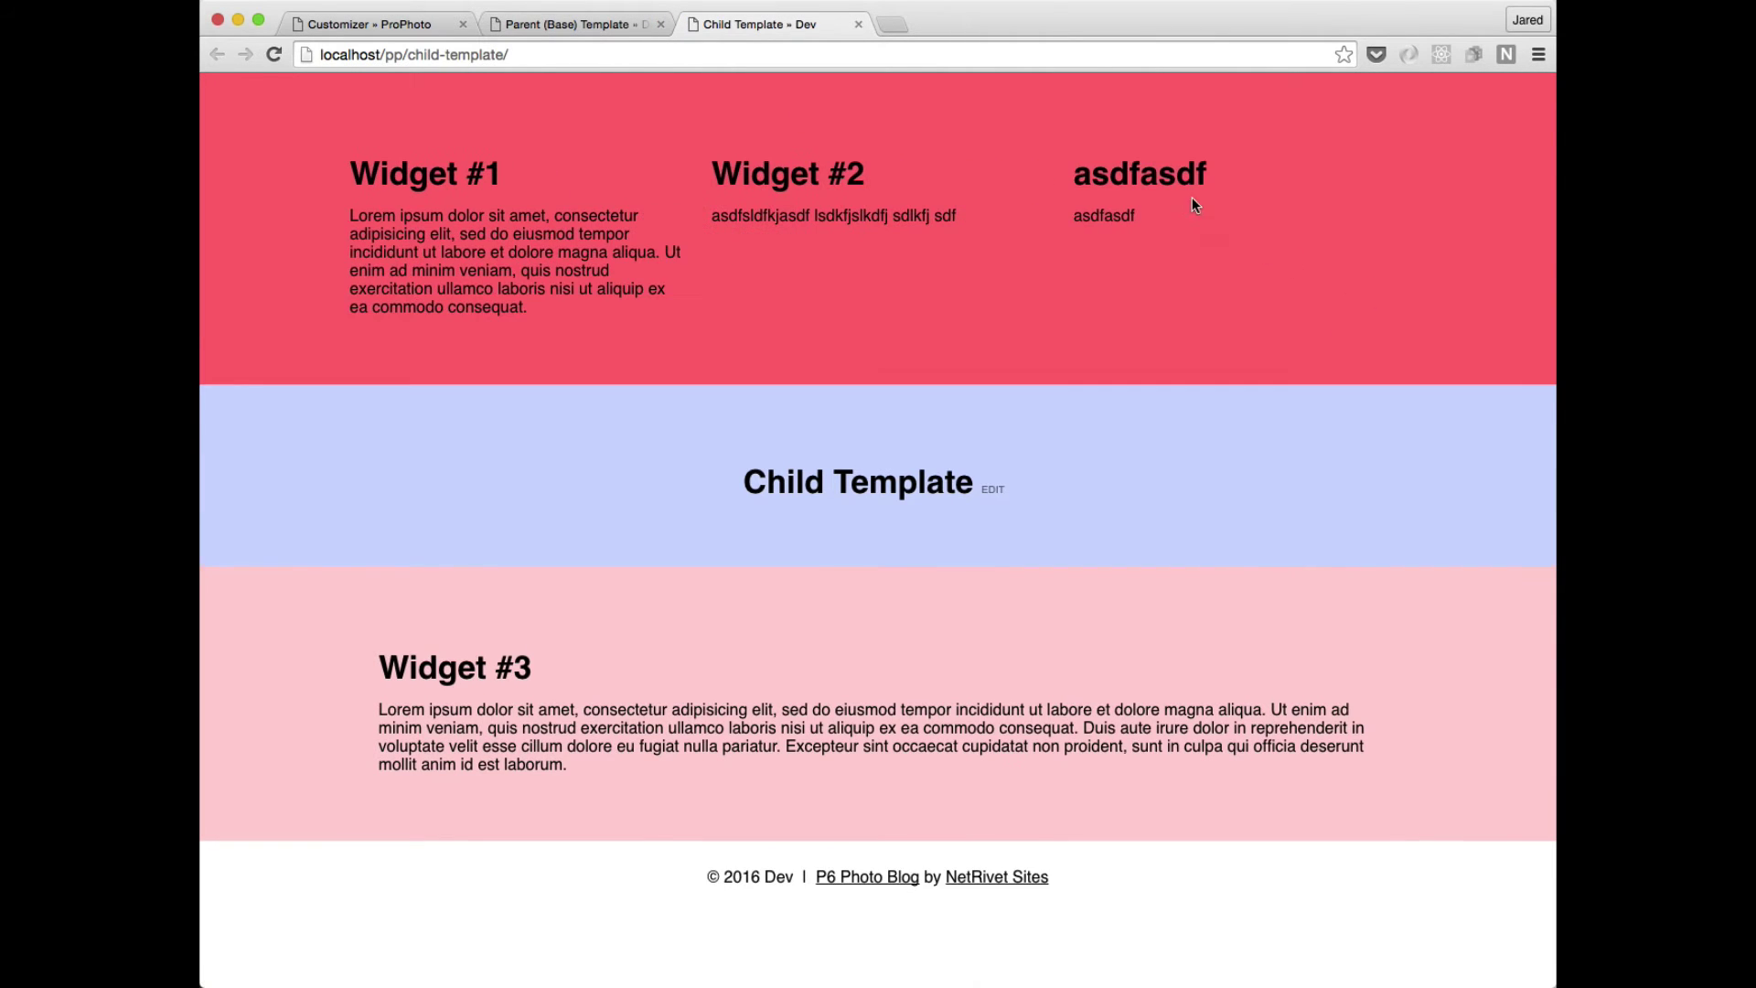
drag(1137, 222, 1092, 172)
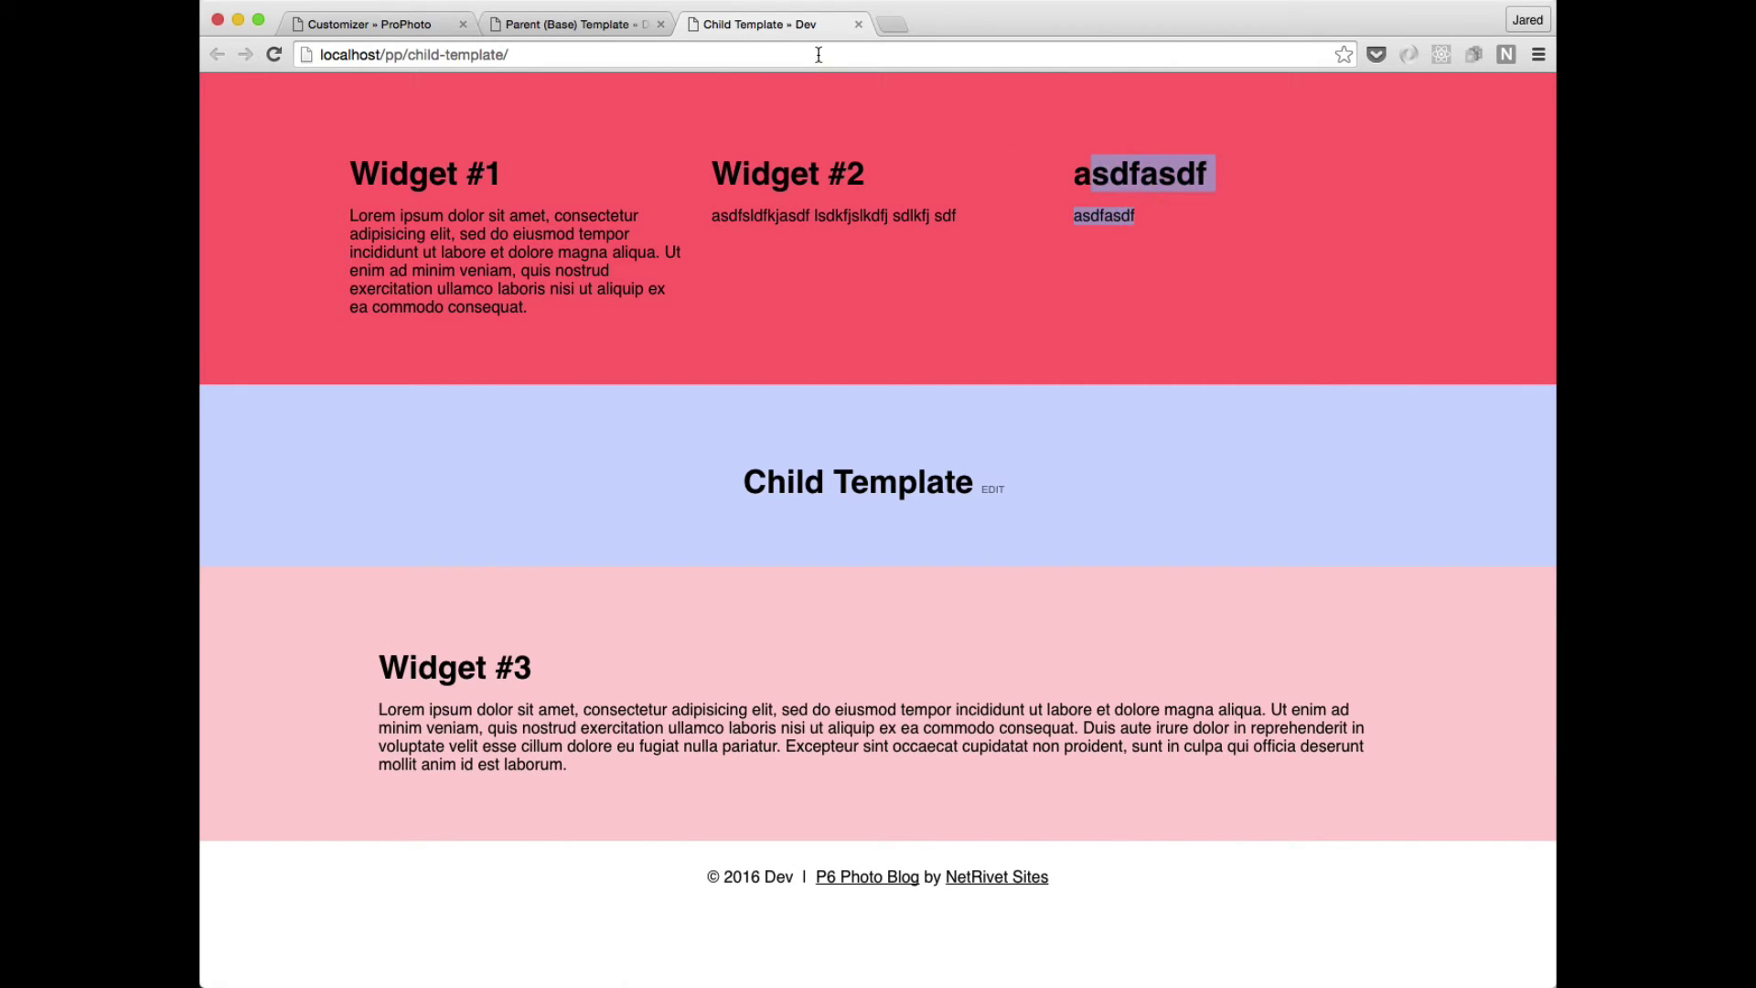
click(604, 24)
key(super+r)
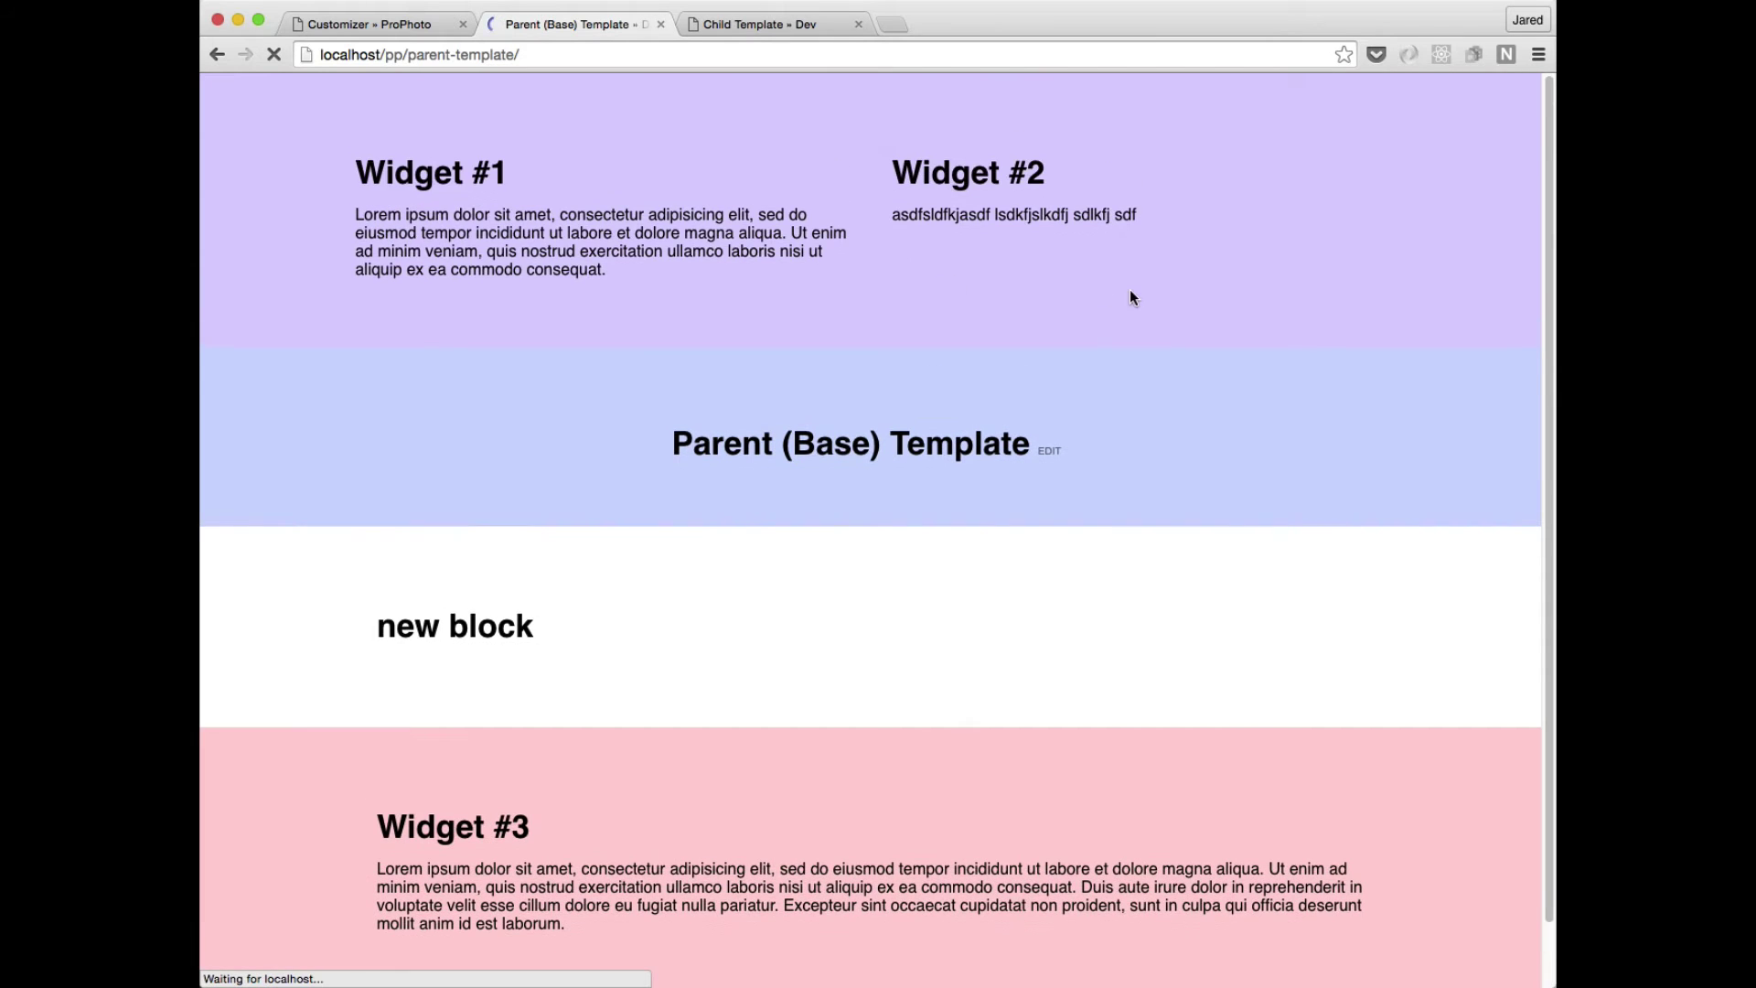
scroll(1137, 294, up, 2)
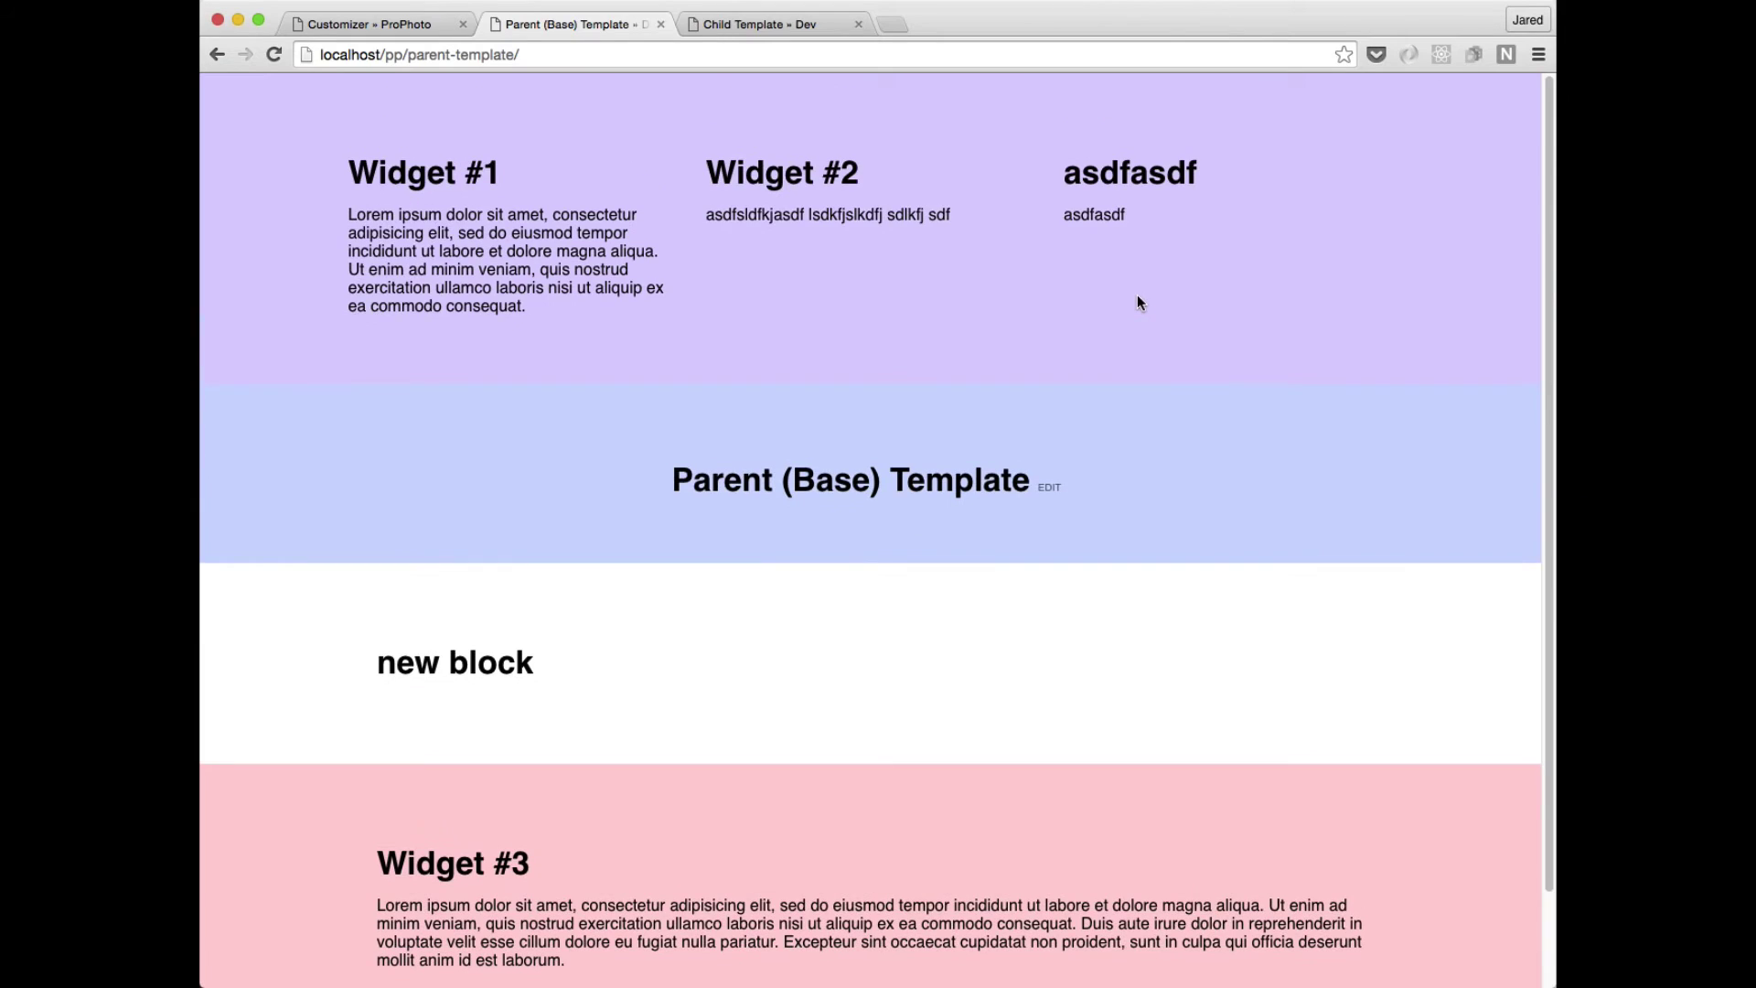
Compare the live Parent (Base) Template and Child Template pages for the new block between content and footer.
scroll(1138, 304, down, 2)
scroll(1137, 304, up, 2)
scroll(916, 298, down, 2)
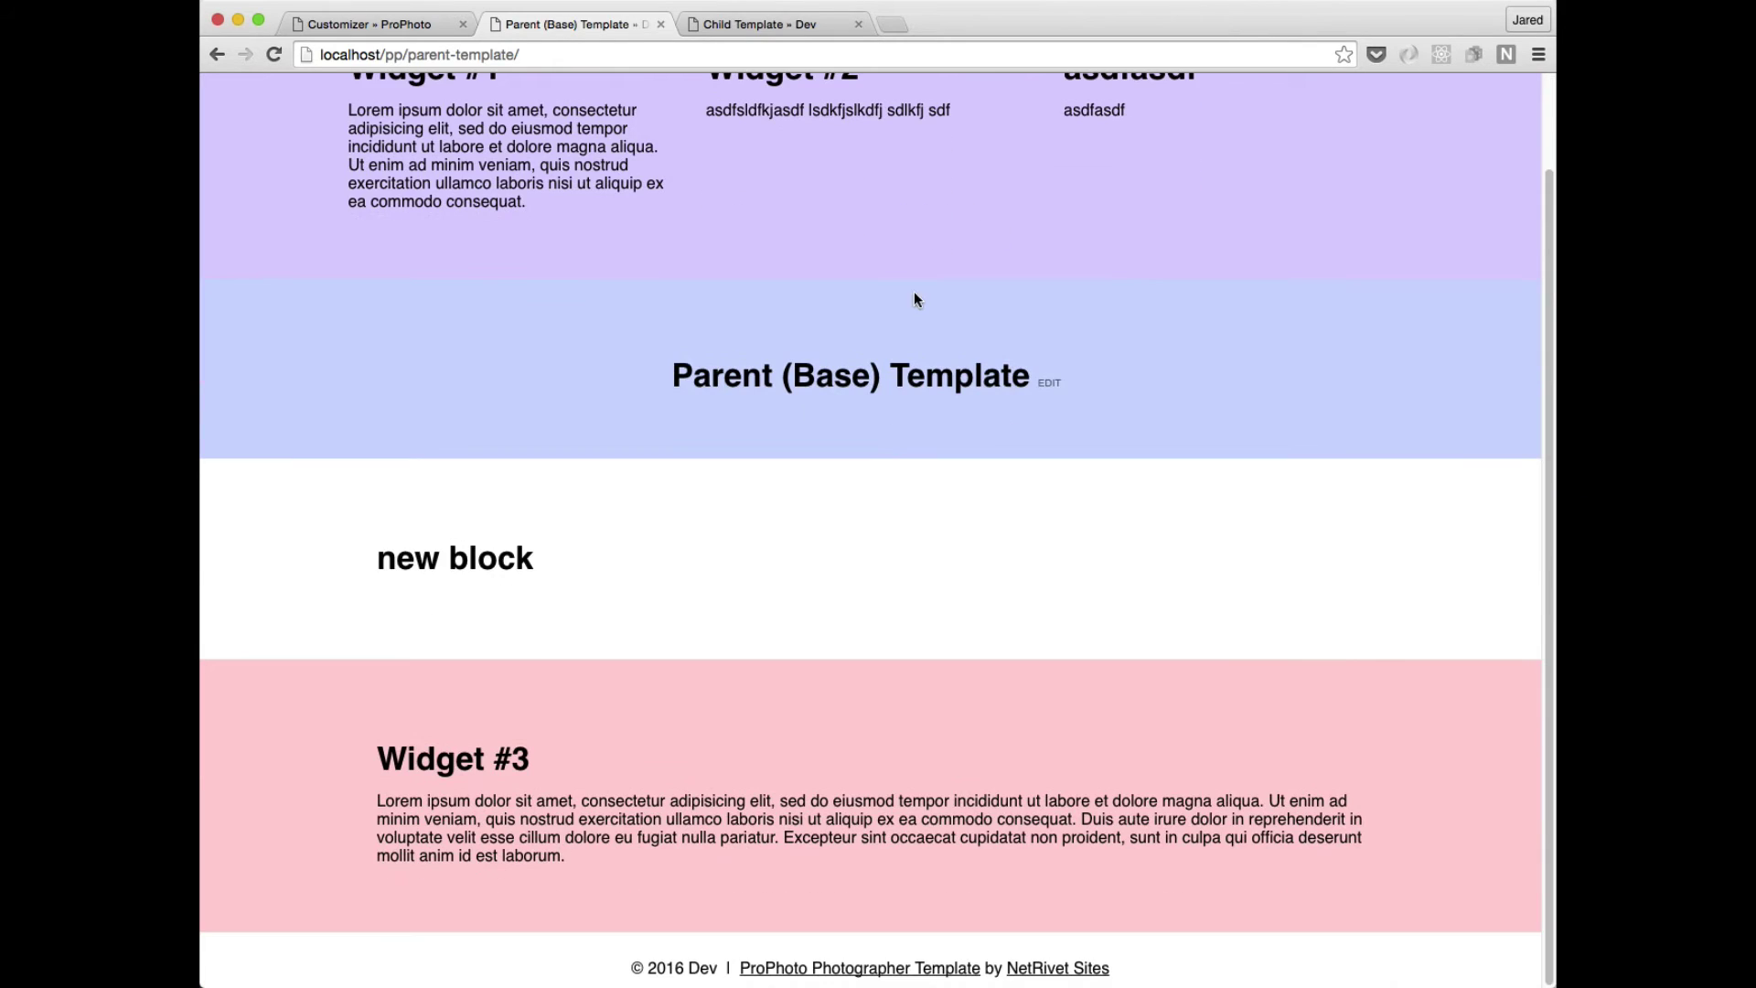
drag(595, 569, 527, 518)
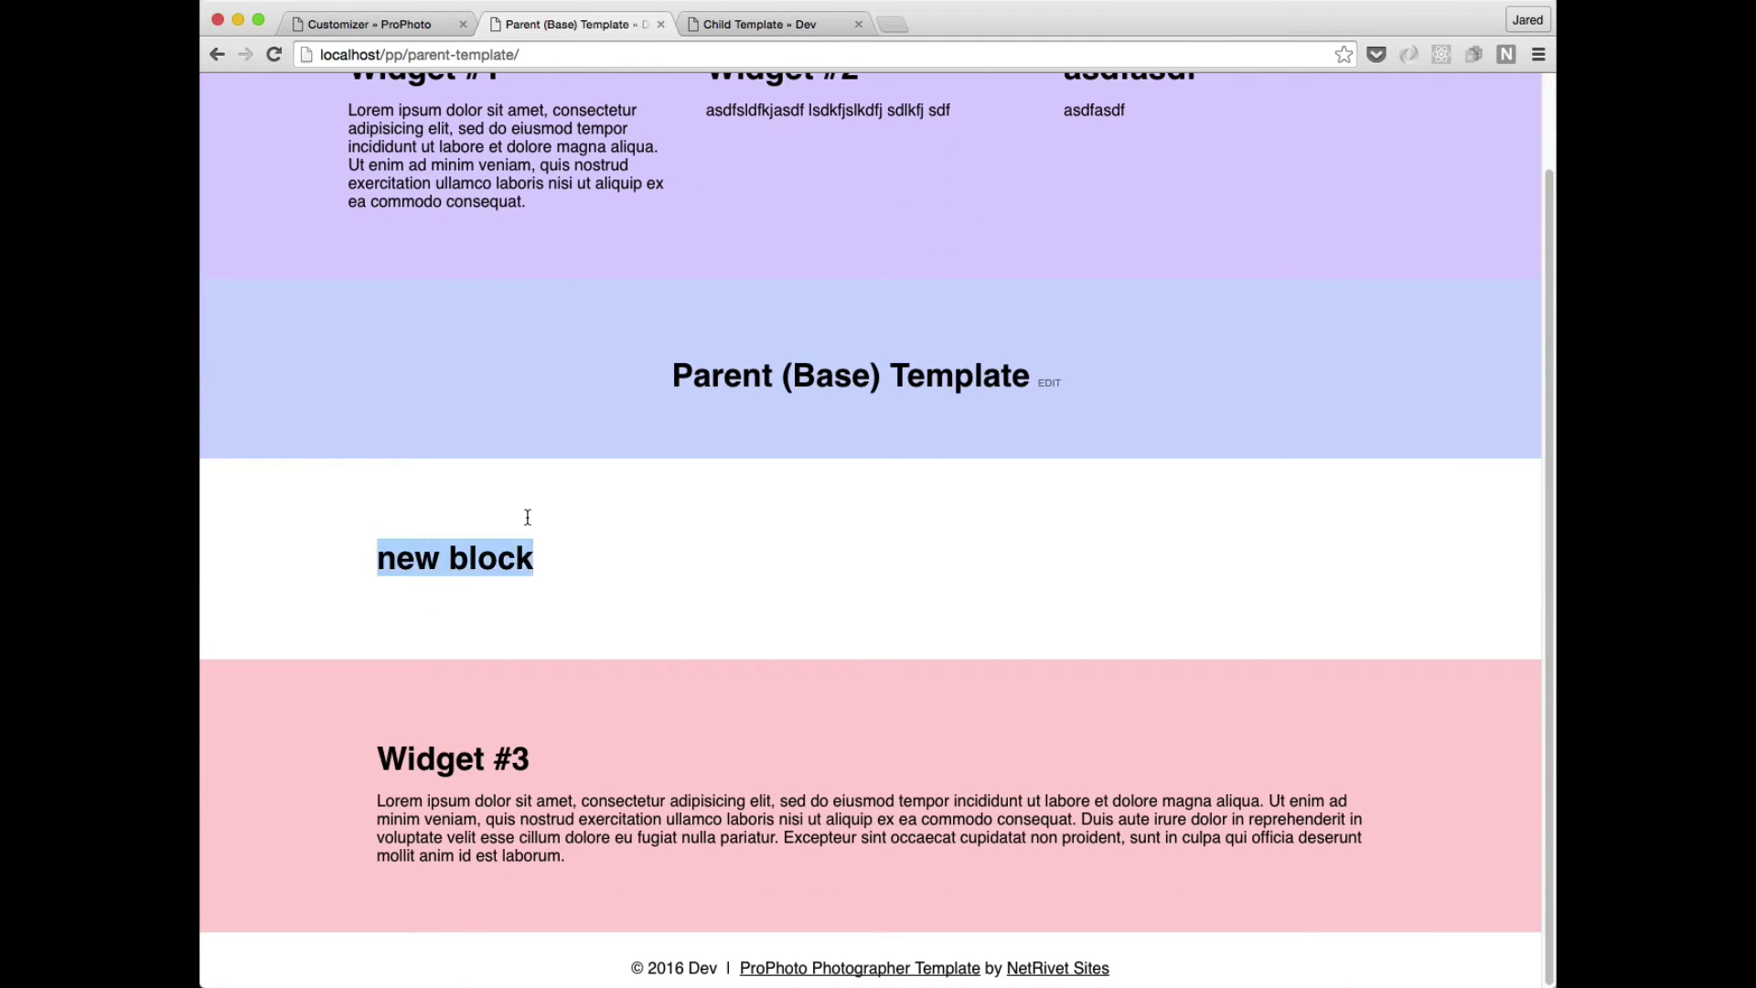
click(750, 27)
click(970, 394)
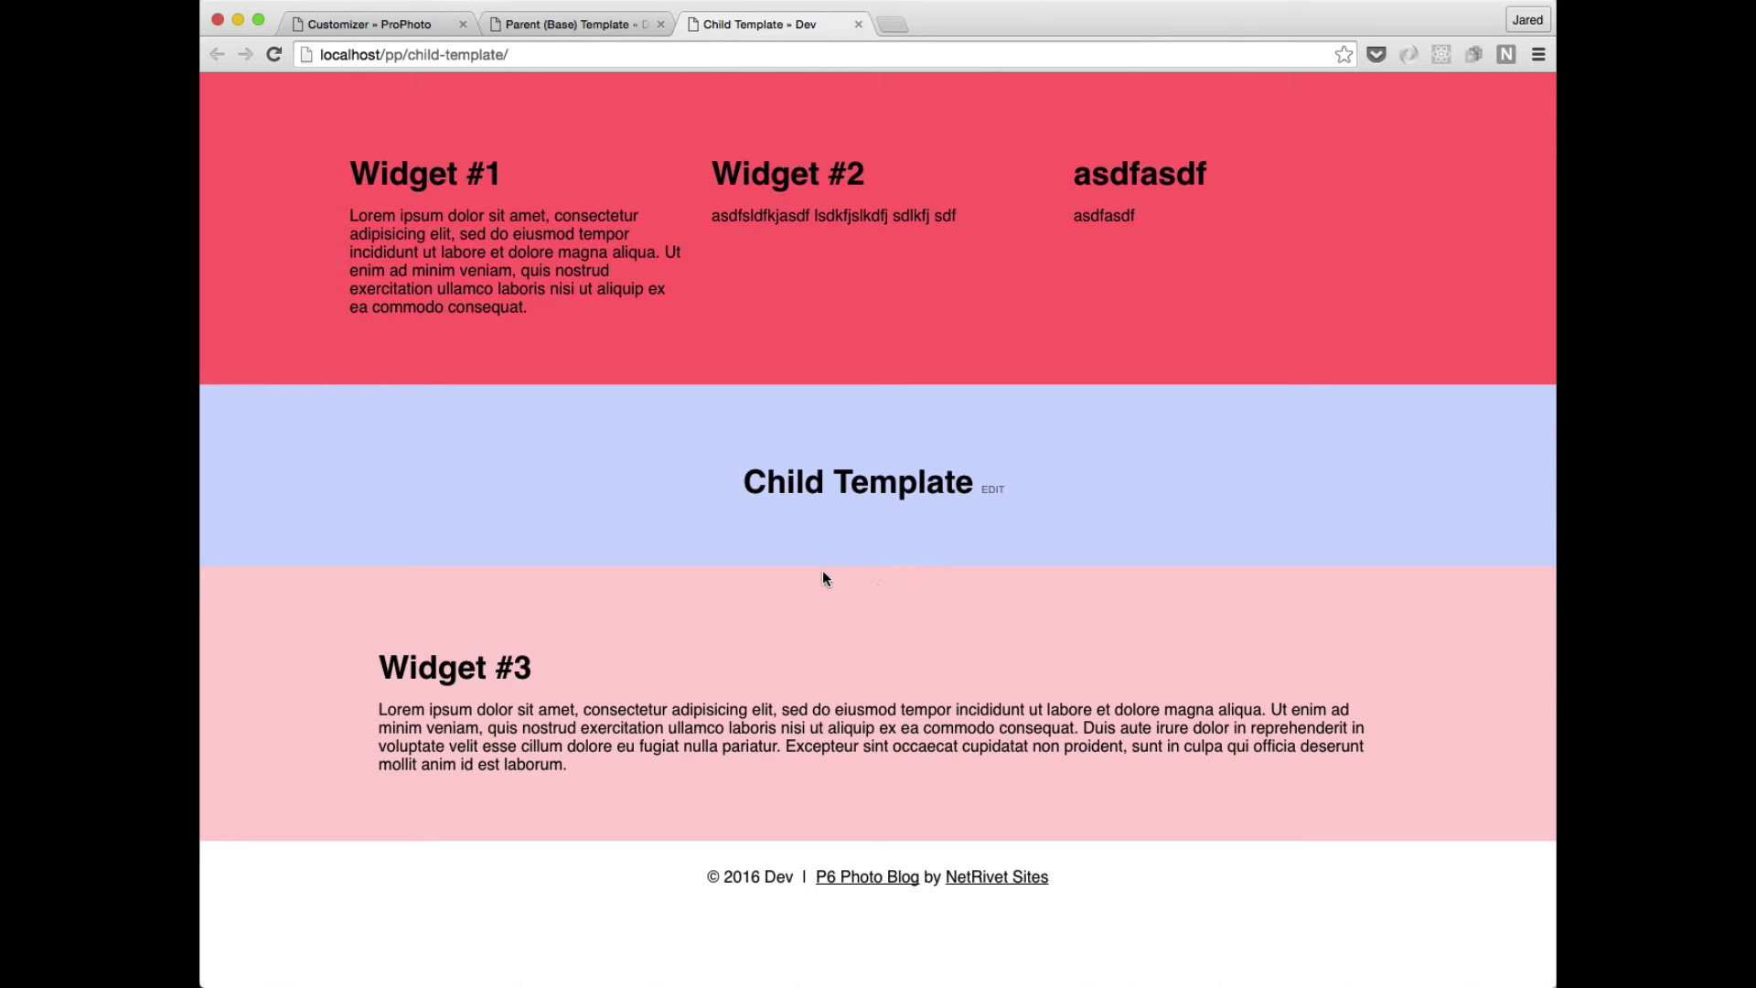
click(540, 28)
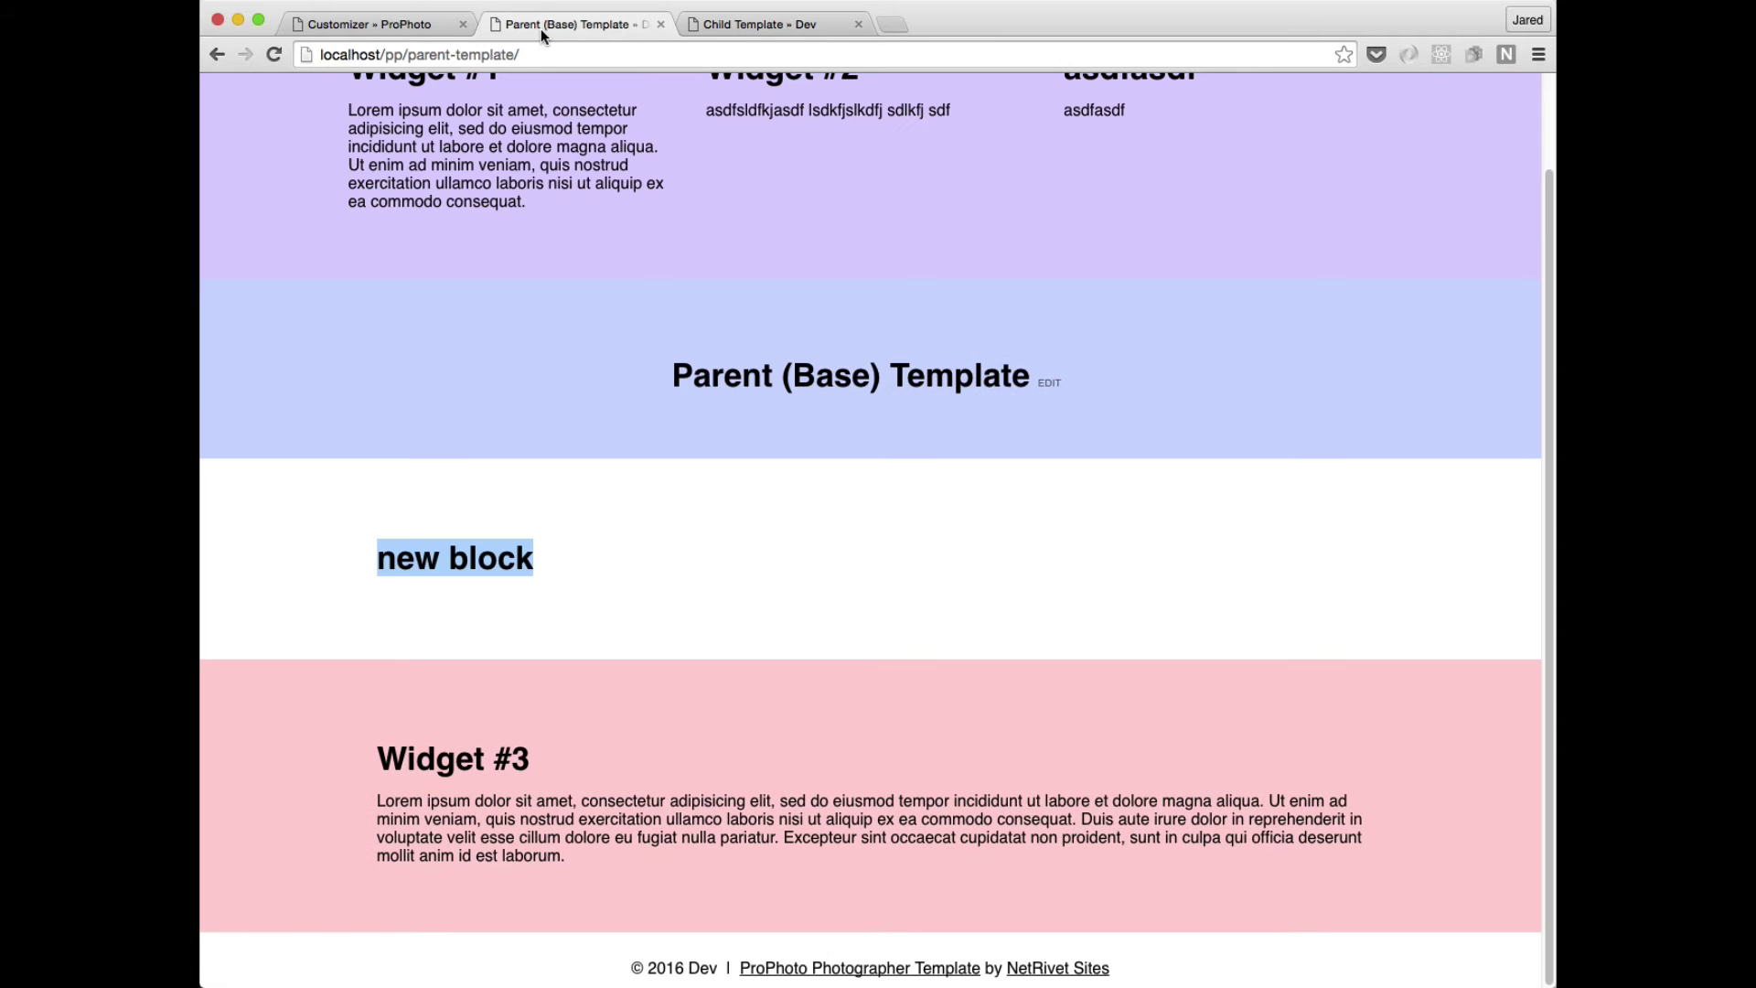
Return to the customizer and add another block below the footer block in the Base template.
click(416, 26)
scroll(702, 437, down, 6)
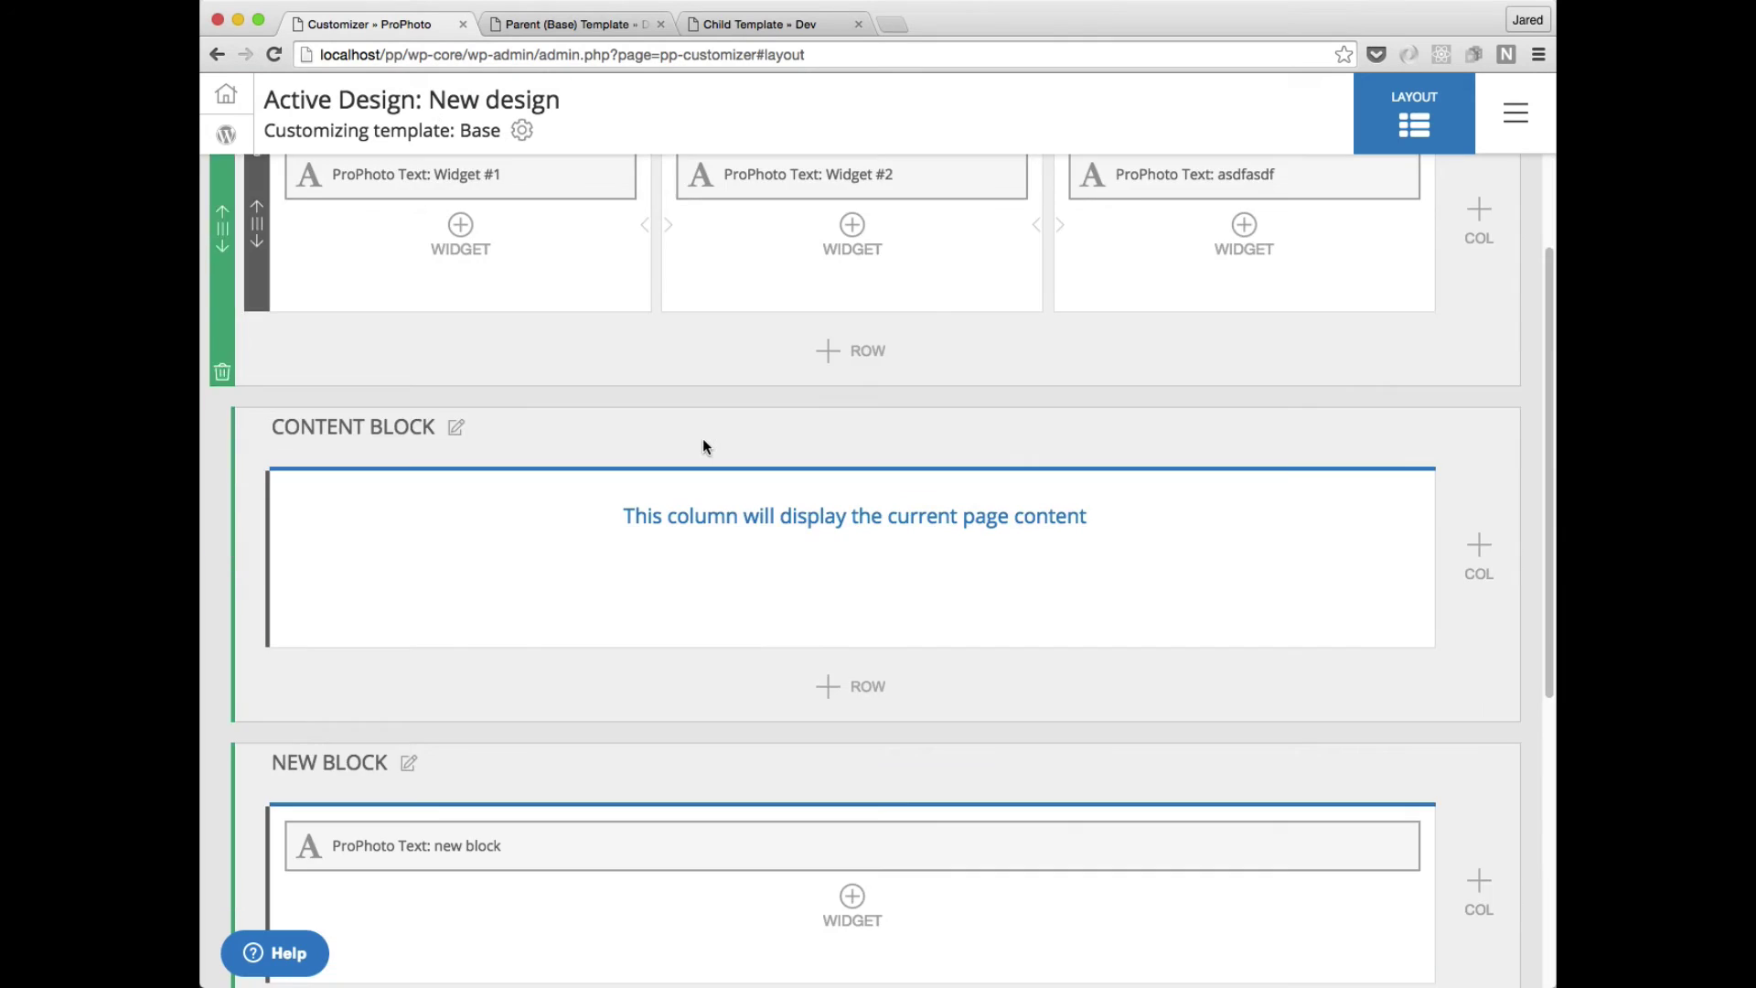
scroll(710, 440, up, 5)
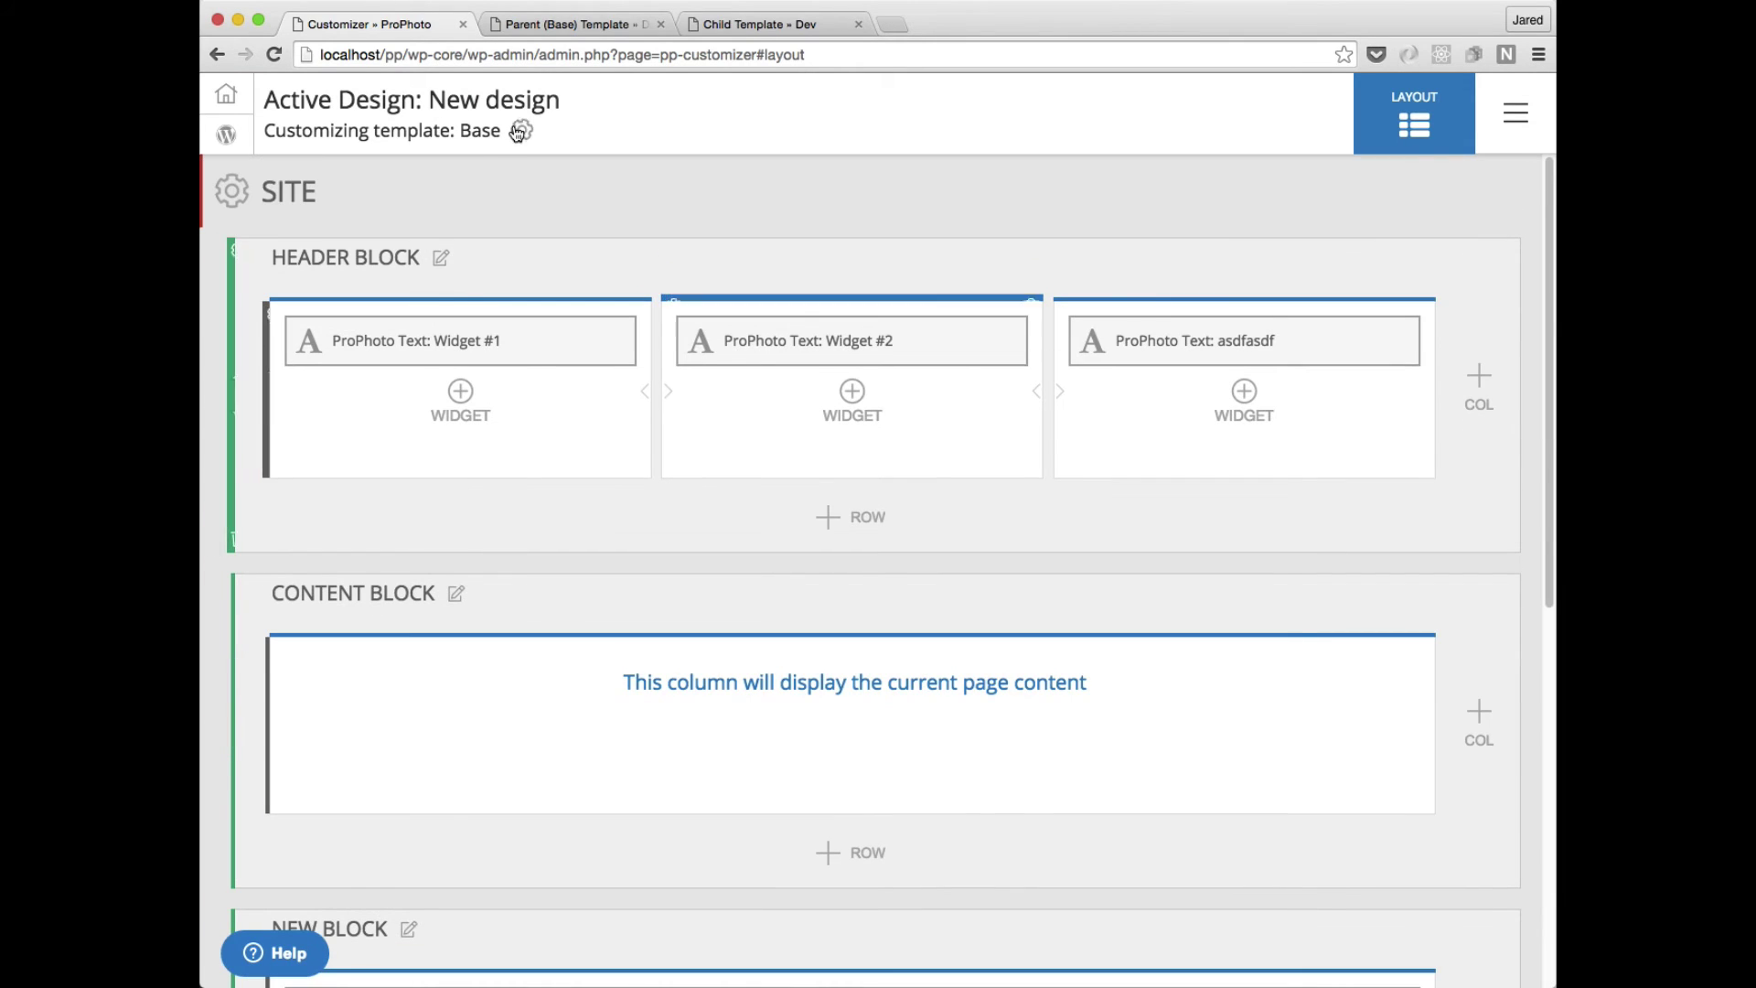
scroll(733, 513, down, 6)
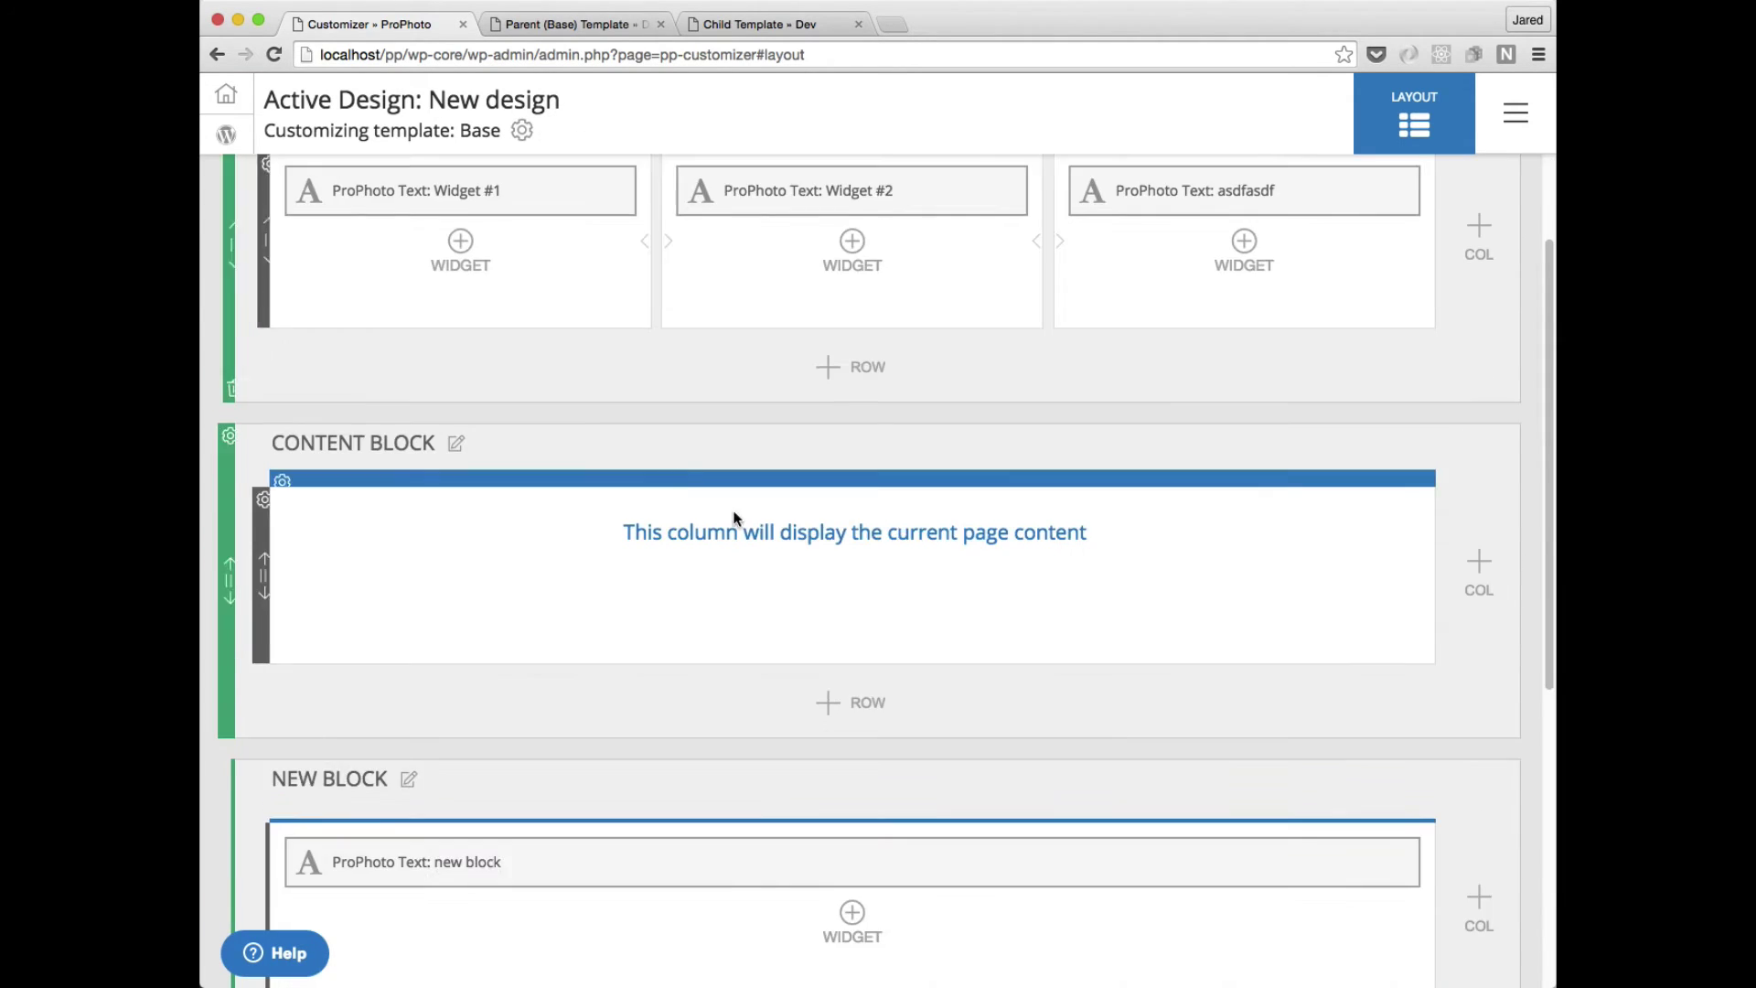
click(859, 940)
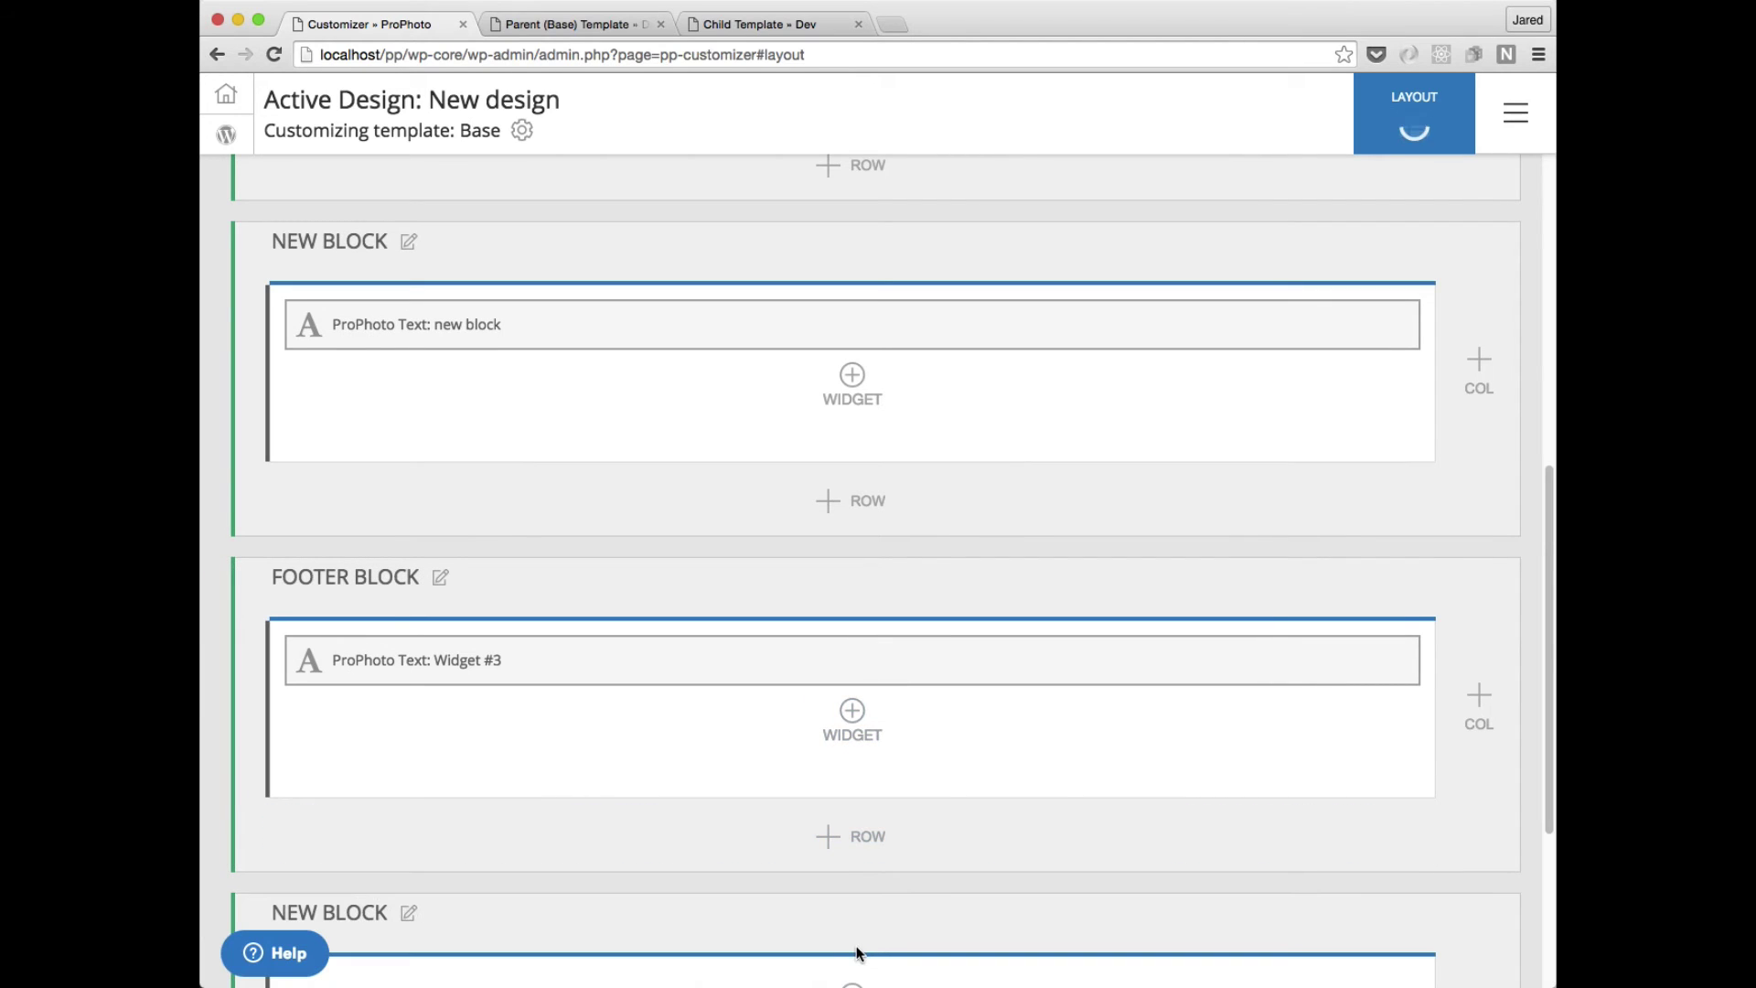
Create a ProPhoto text widget titled "Footer footer" in the new block below the footer block.
scroll(772, 854, down, 2)
click(853, 836)
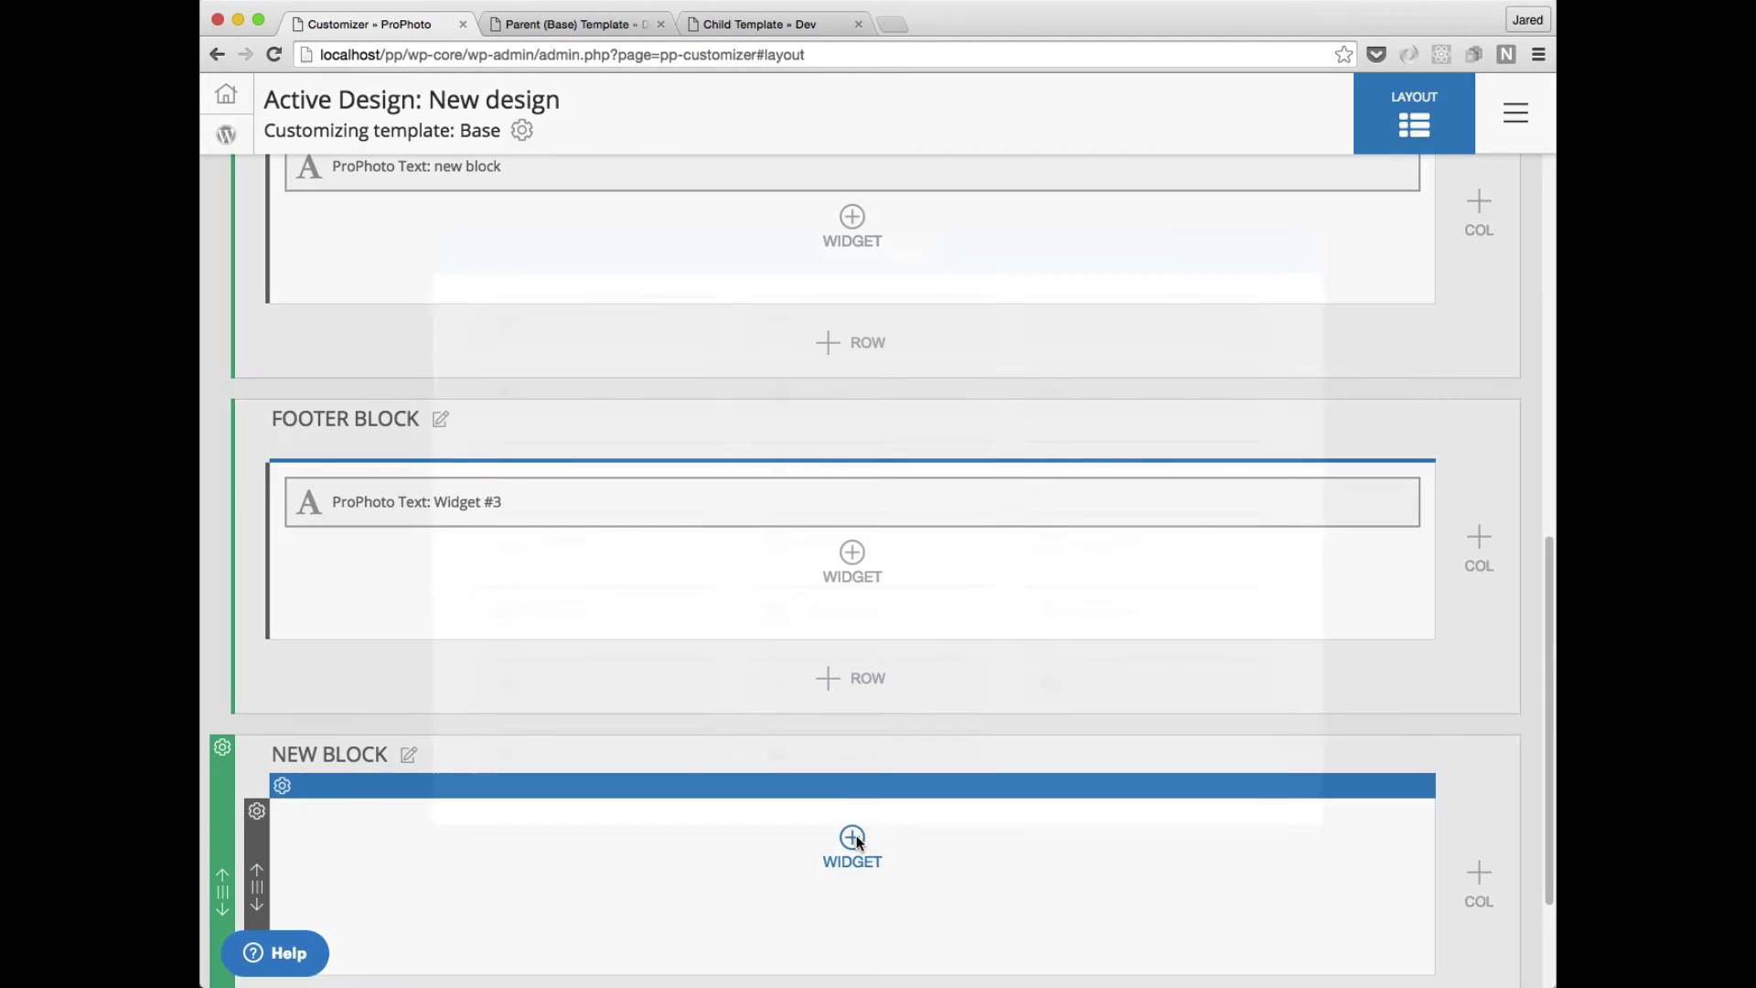
click(867, 437)
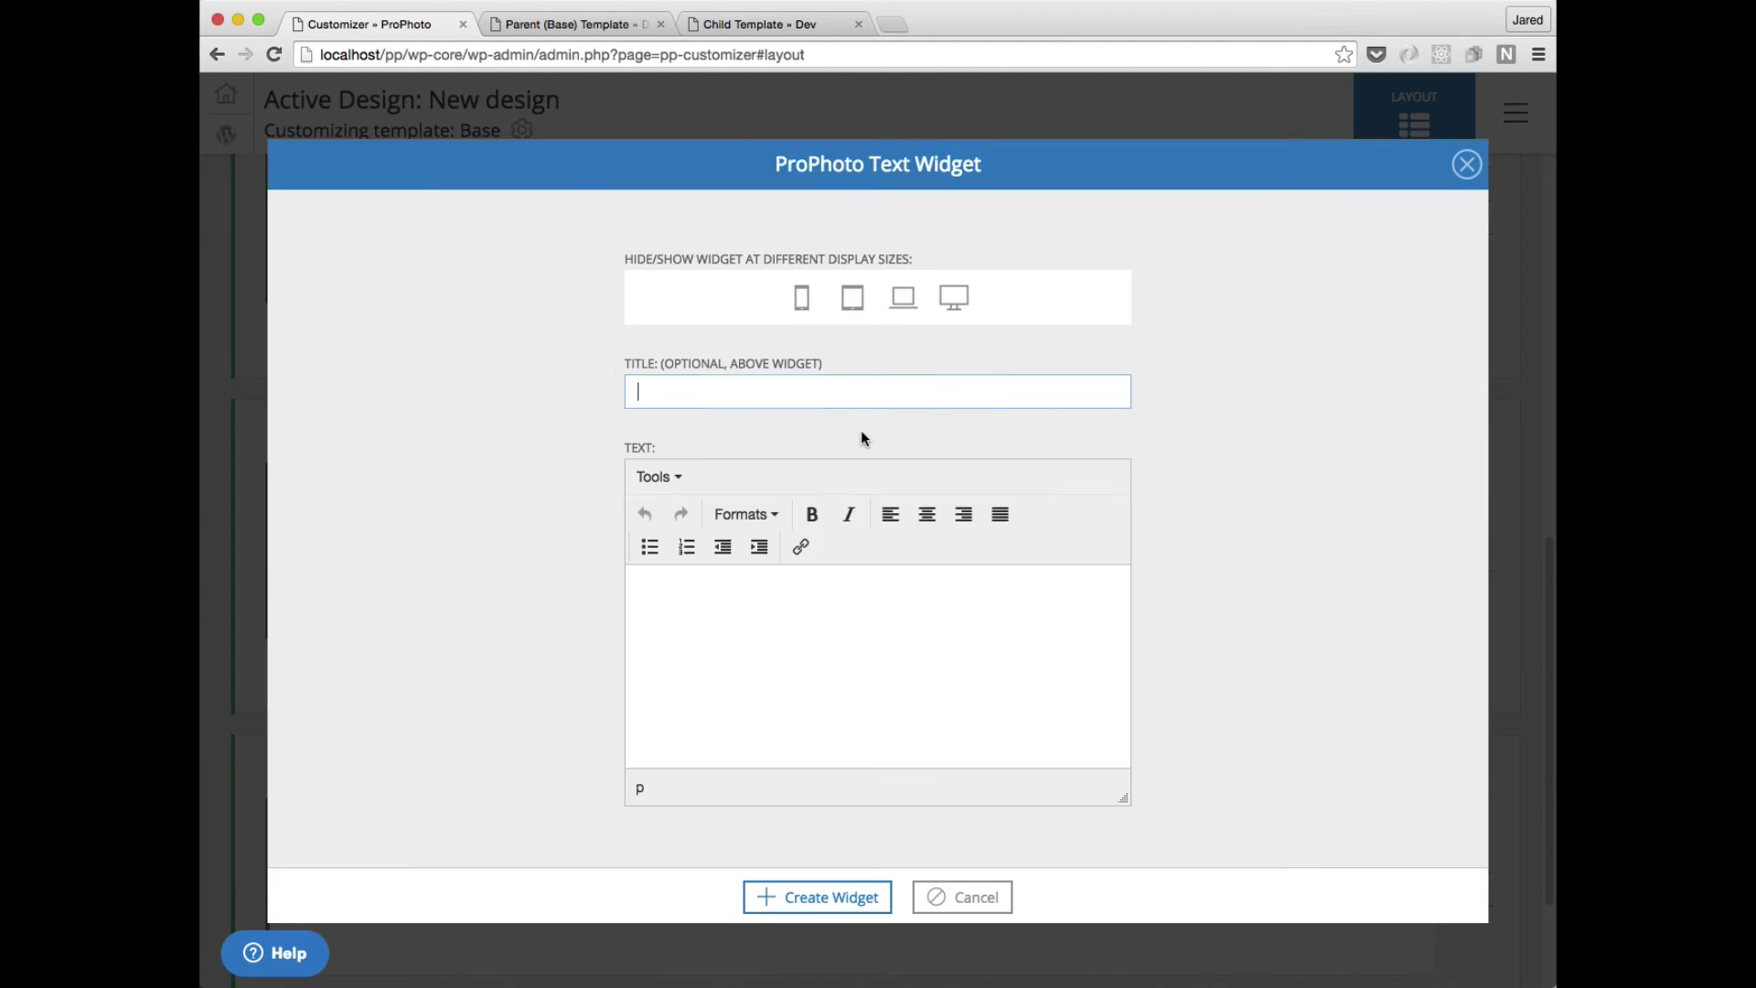
text(Footer footer)
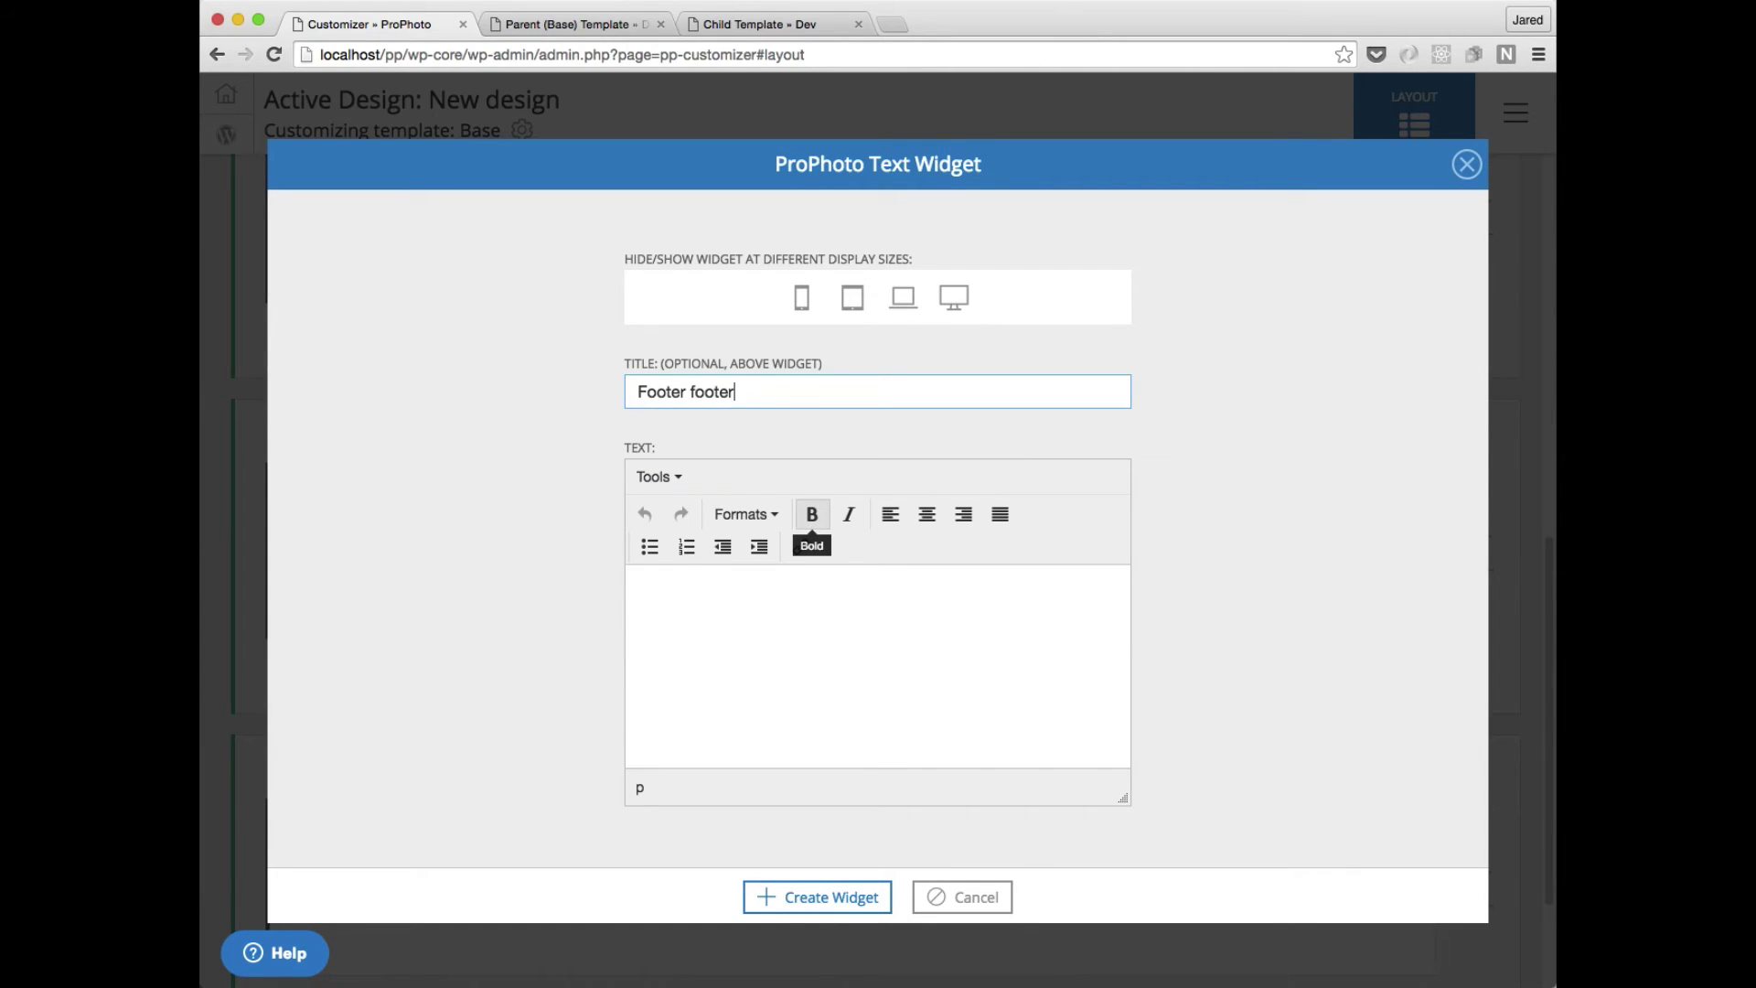
click(851, 896)
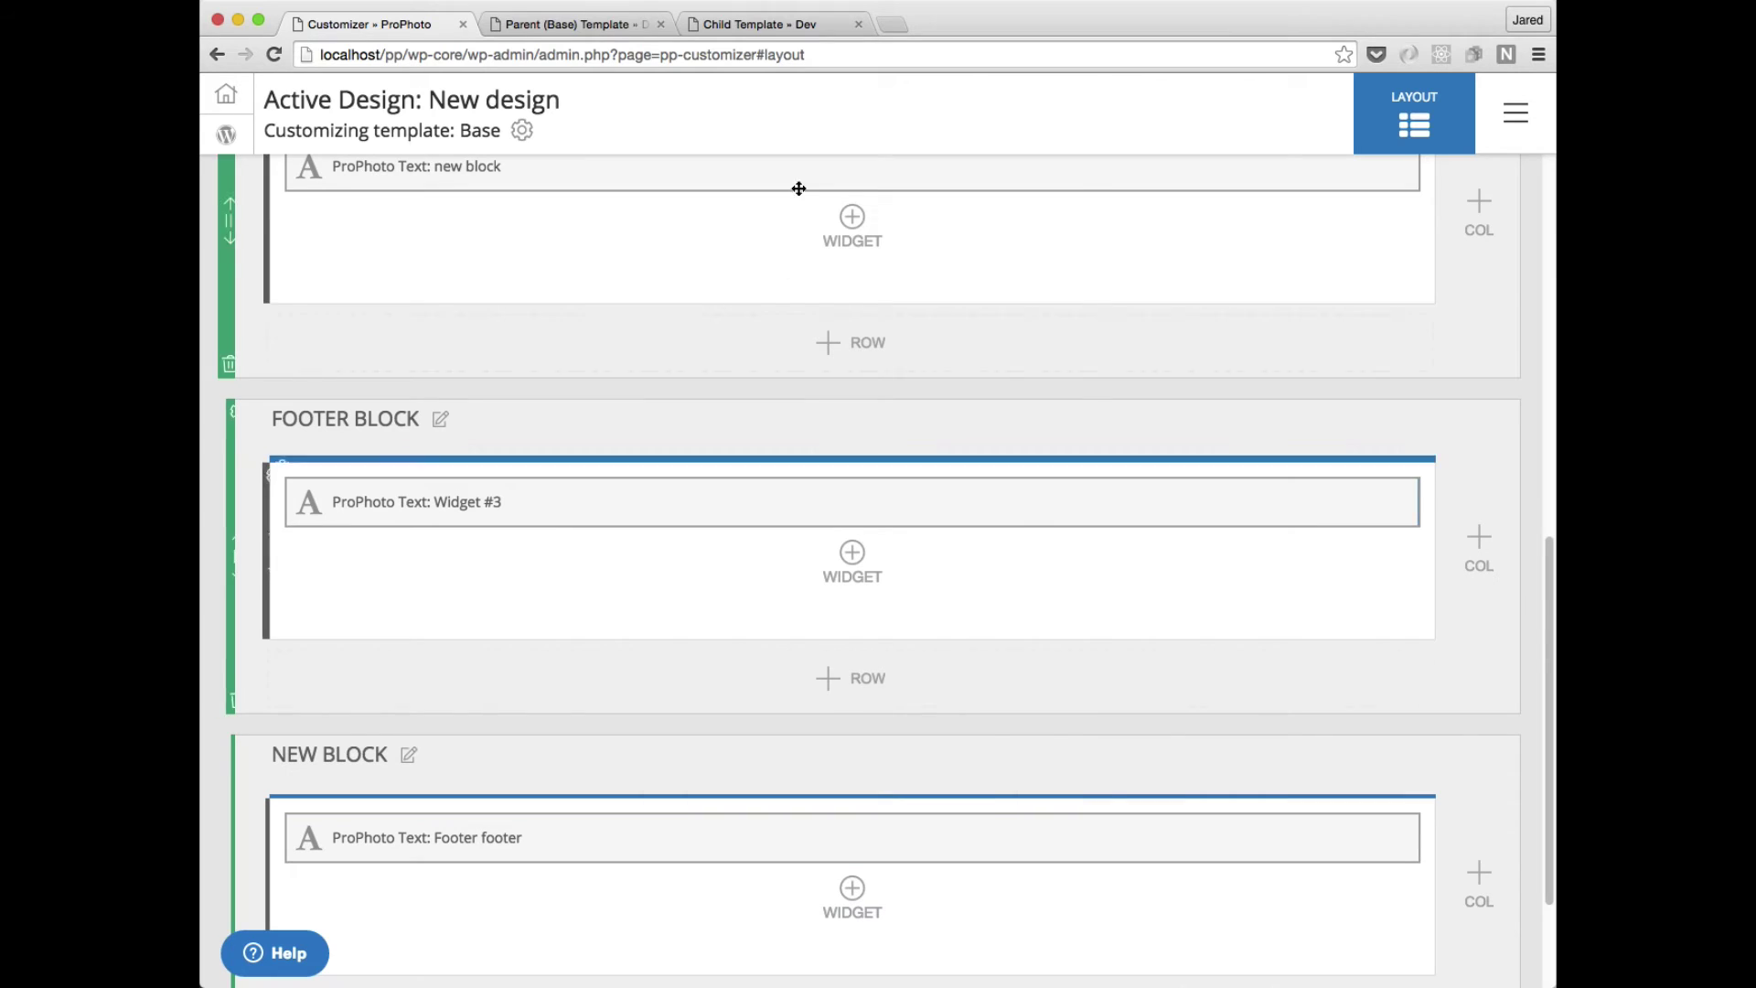
Reload the live Parent (Base) Template and Child Template pages and check each for the "Footer footer" block.
click(546, 23)
key(super+r)
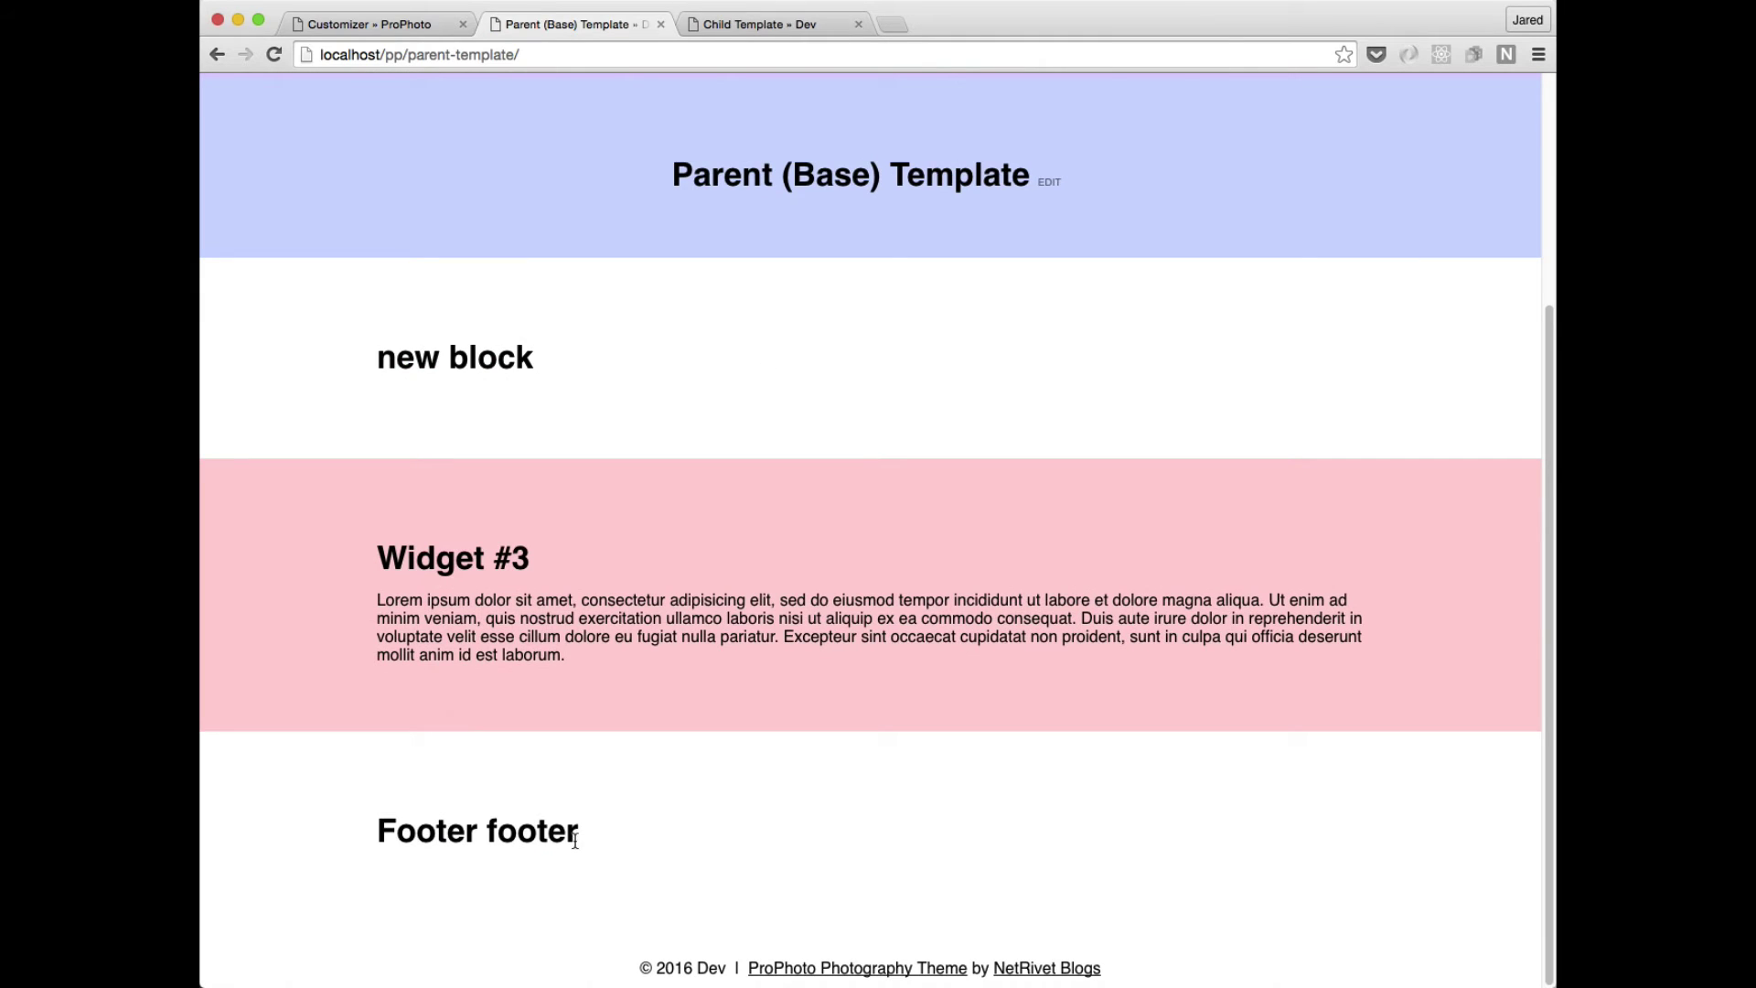
drag(574, 839, 538, 837)
click(777, 23)
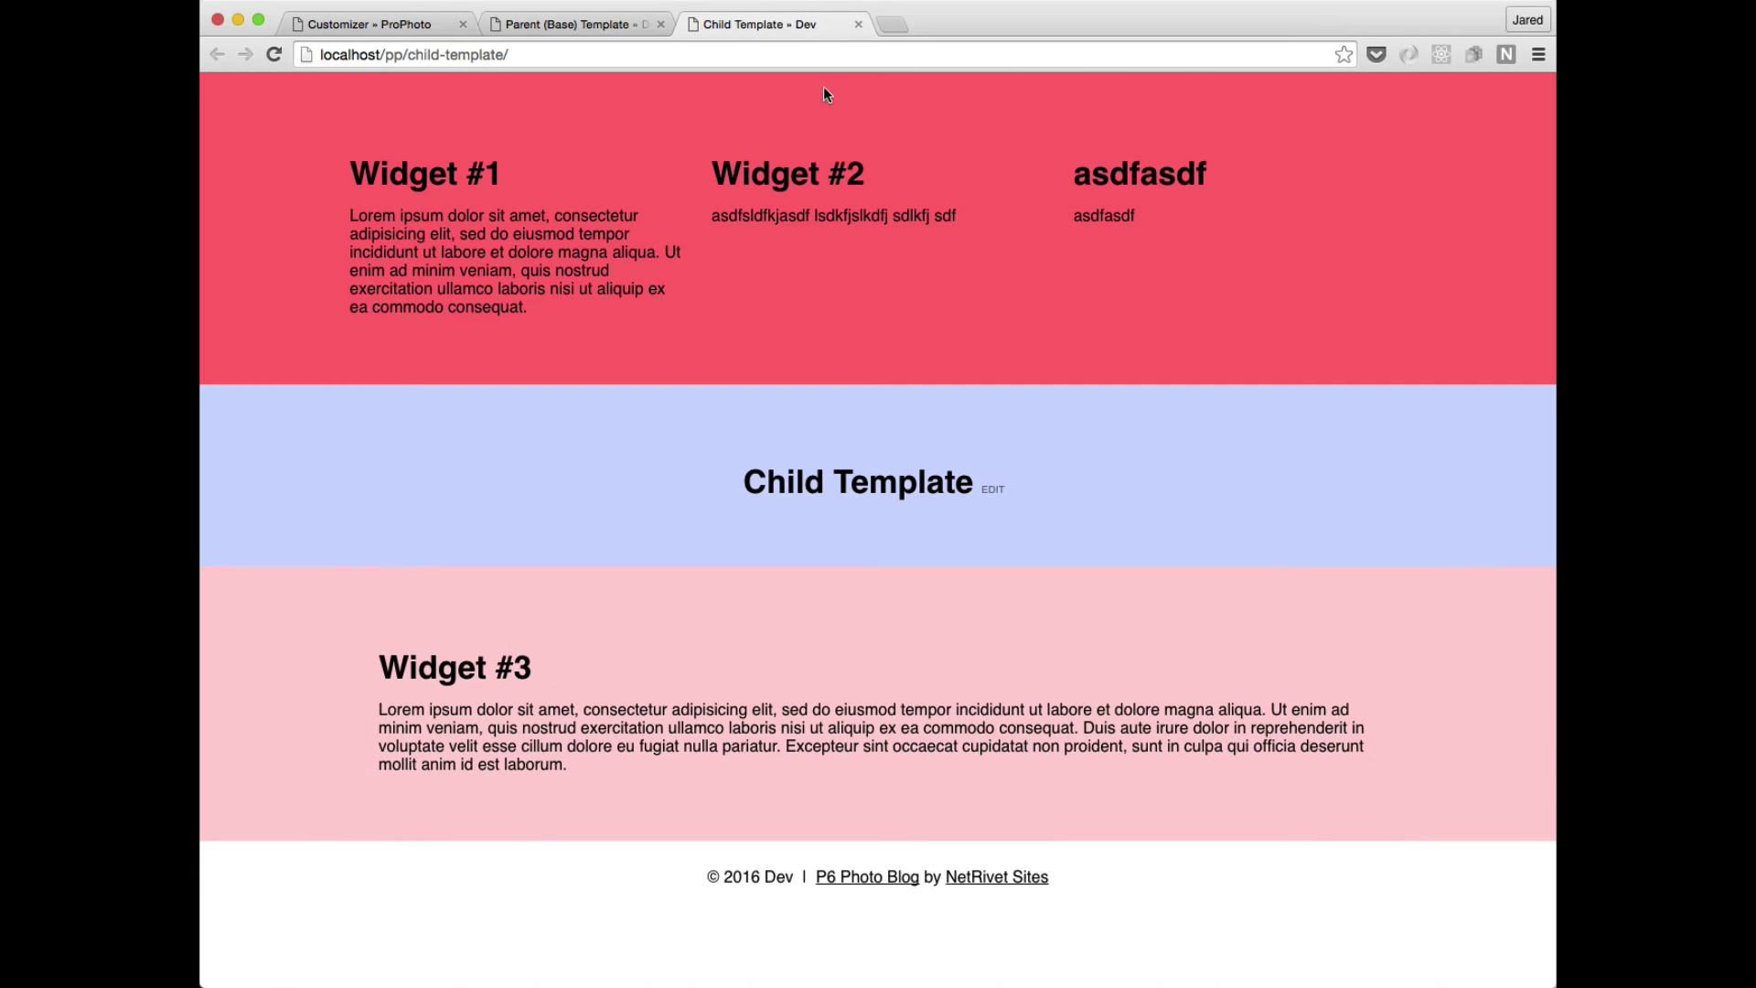
key(super+r)
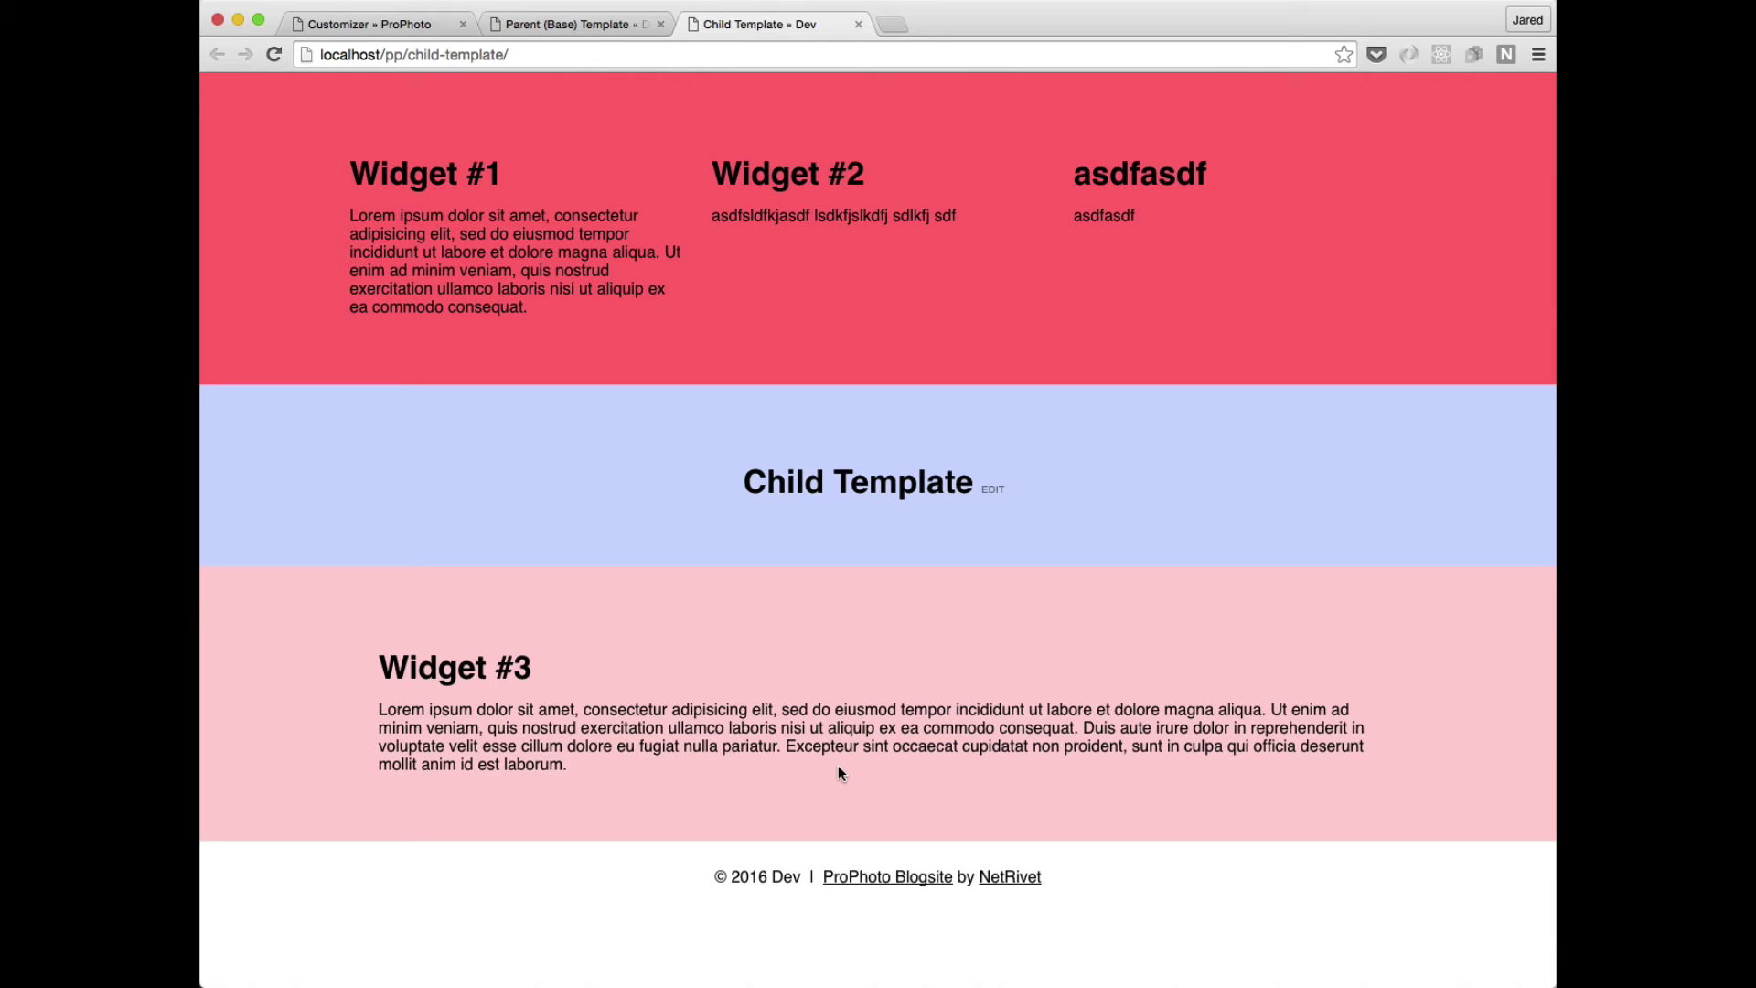
Return to the customizer and switch from the Base template to customizing the Child template.
click(551, 28)
click(421, 27)
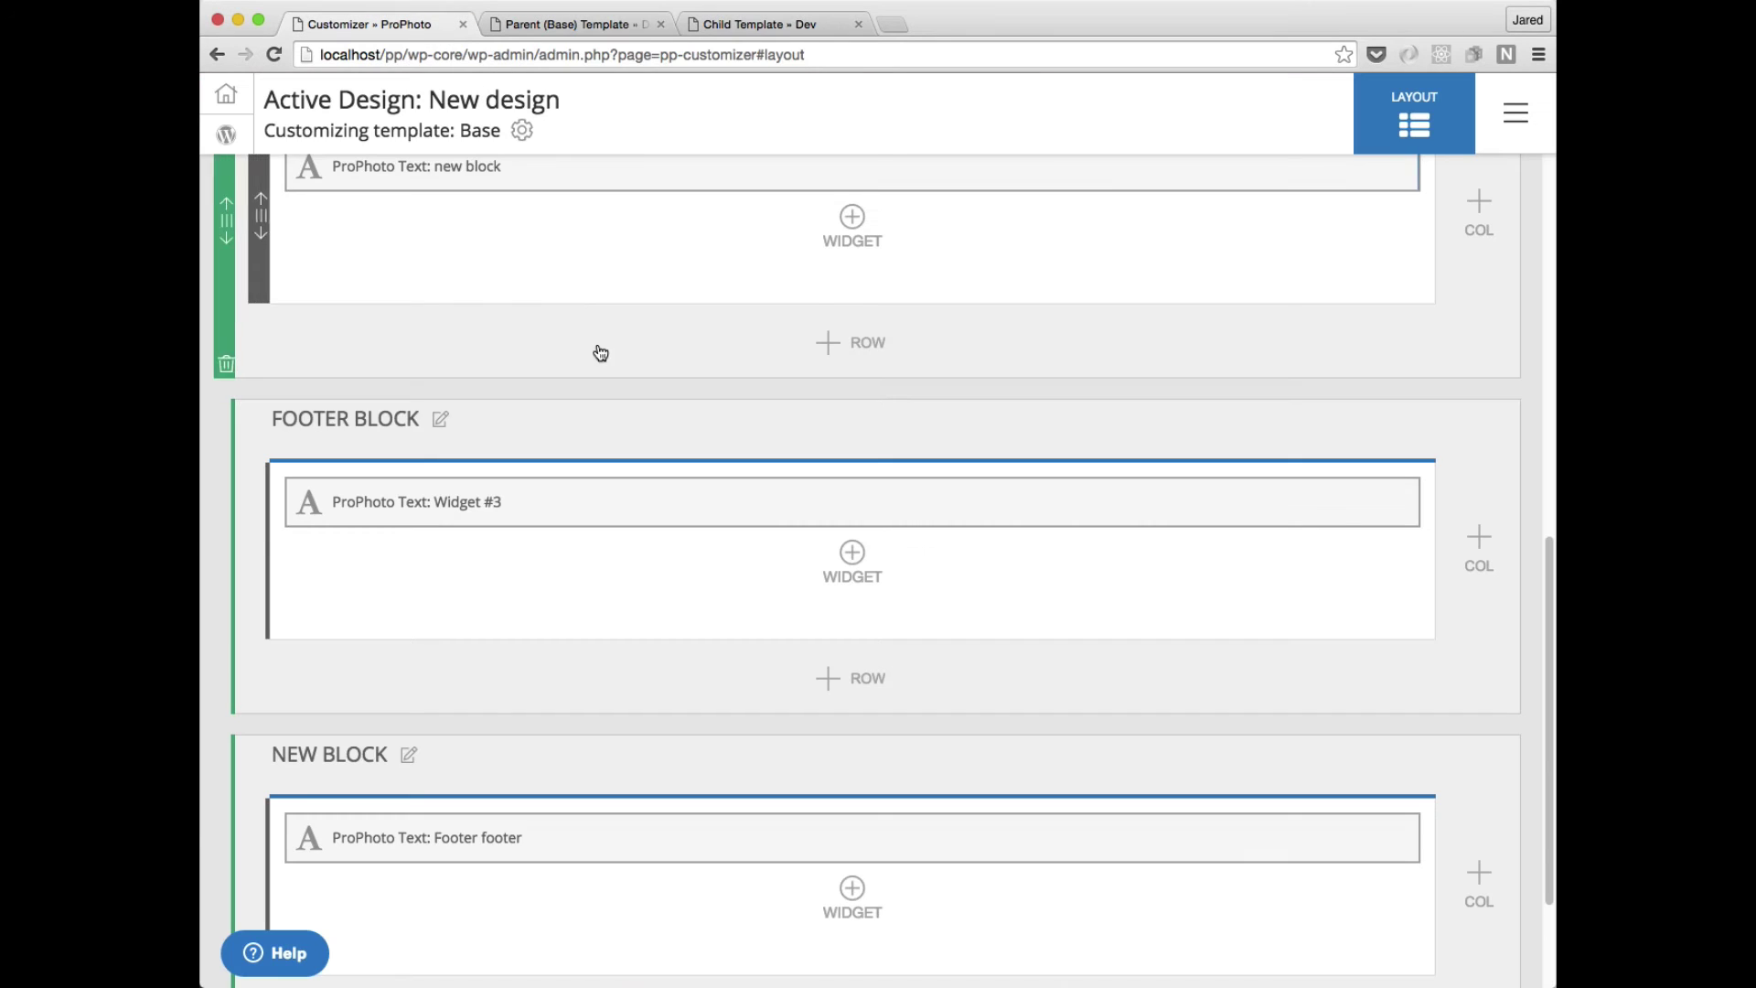
scroll(675, 606, down, 1)
scroll(675, 614, down, 3)
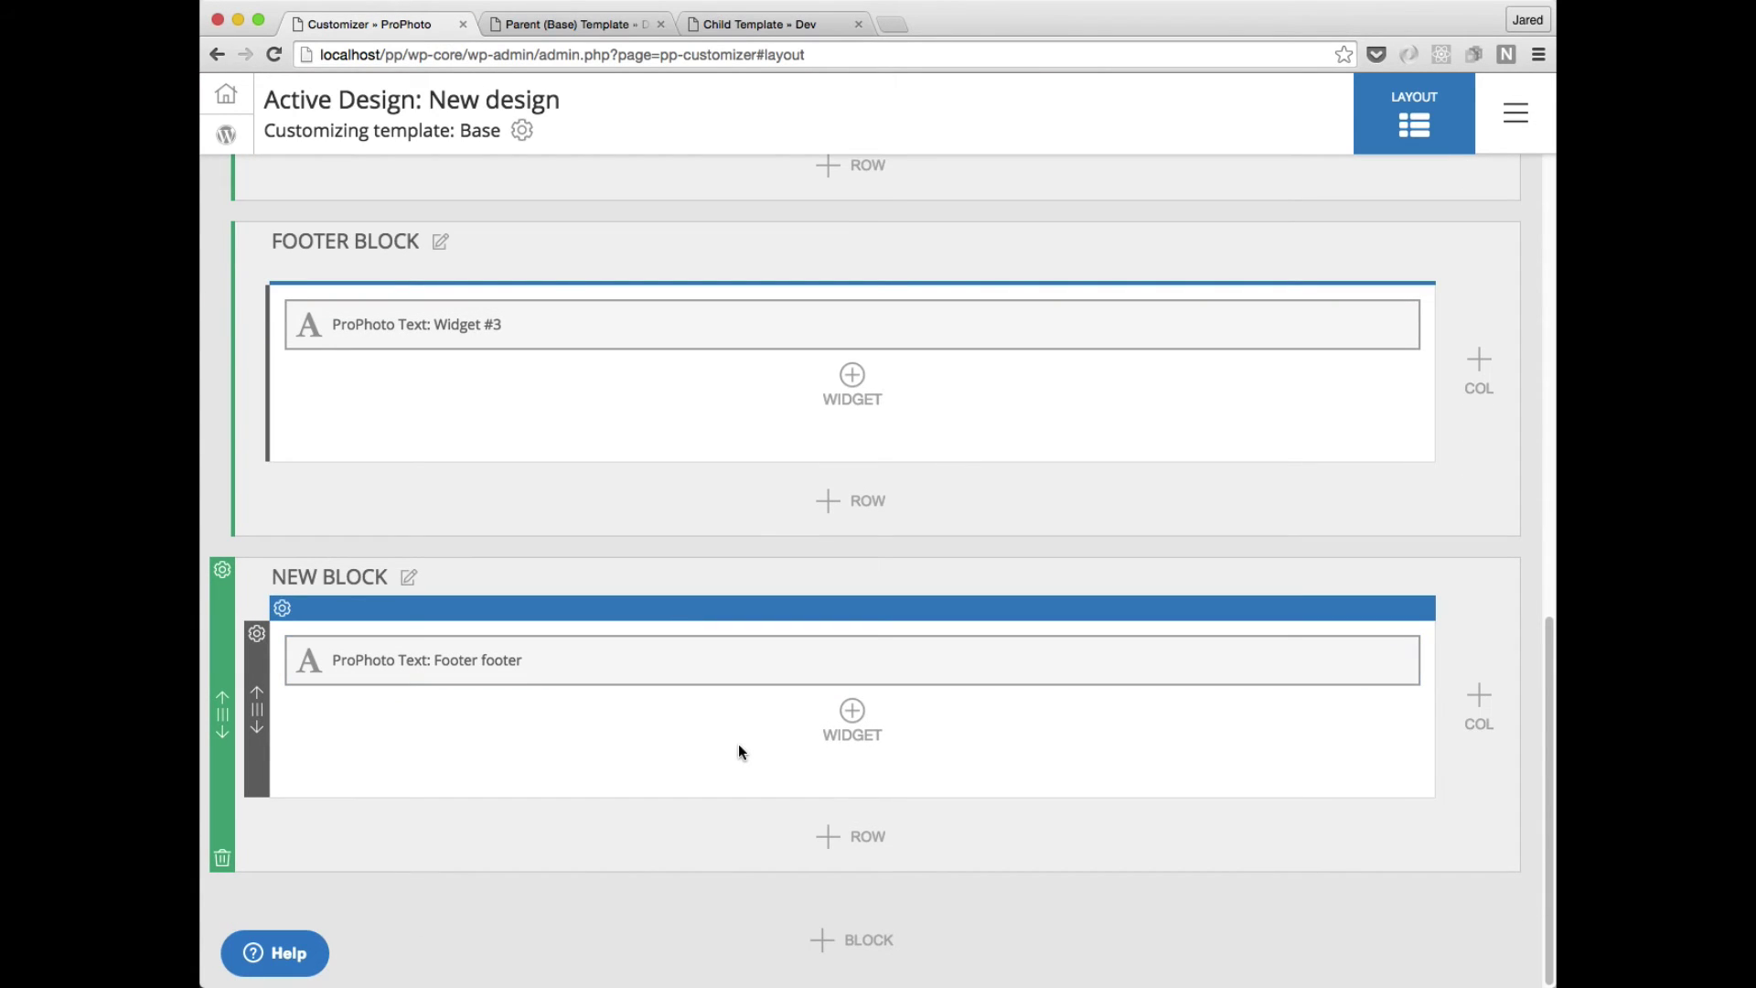
scroll(749, 739, up, 3)
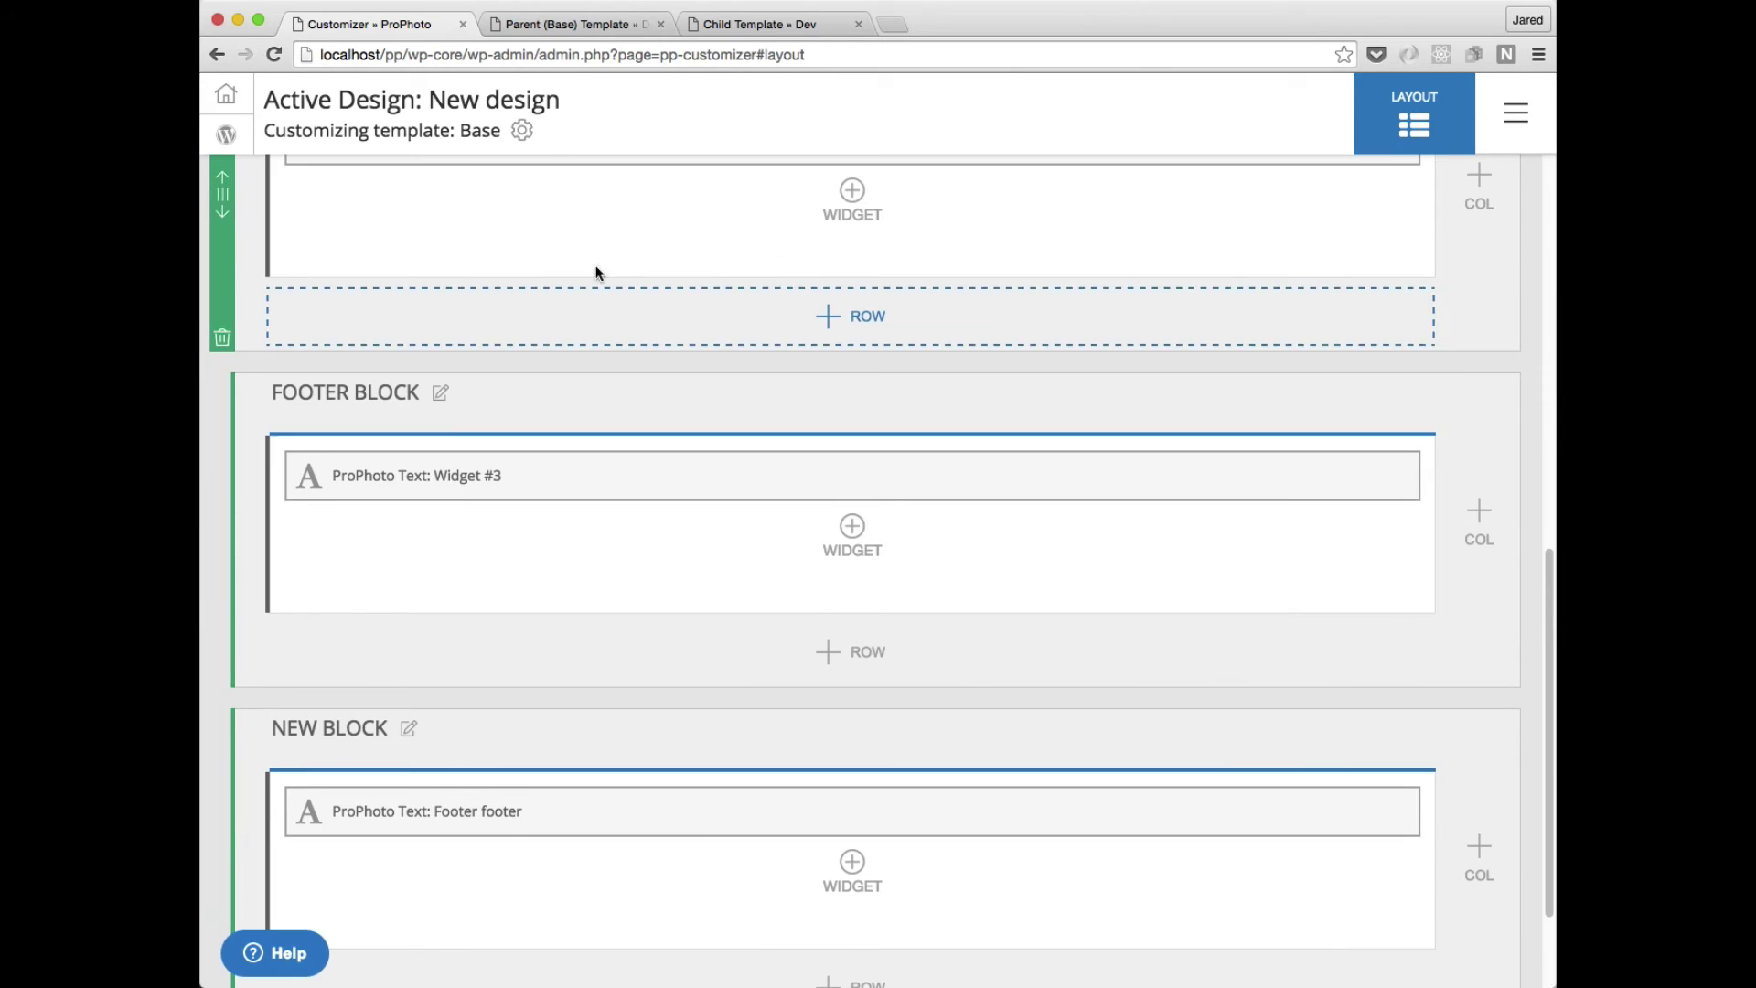
click(522, 130)
click(509, 348)
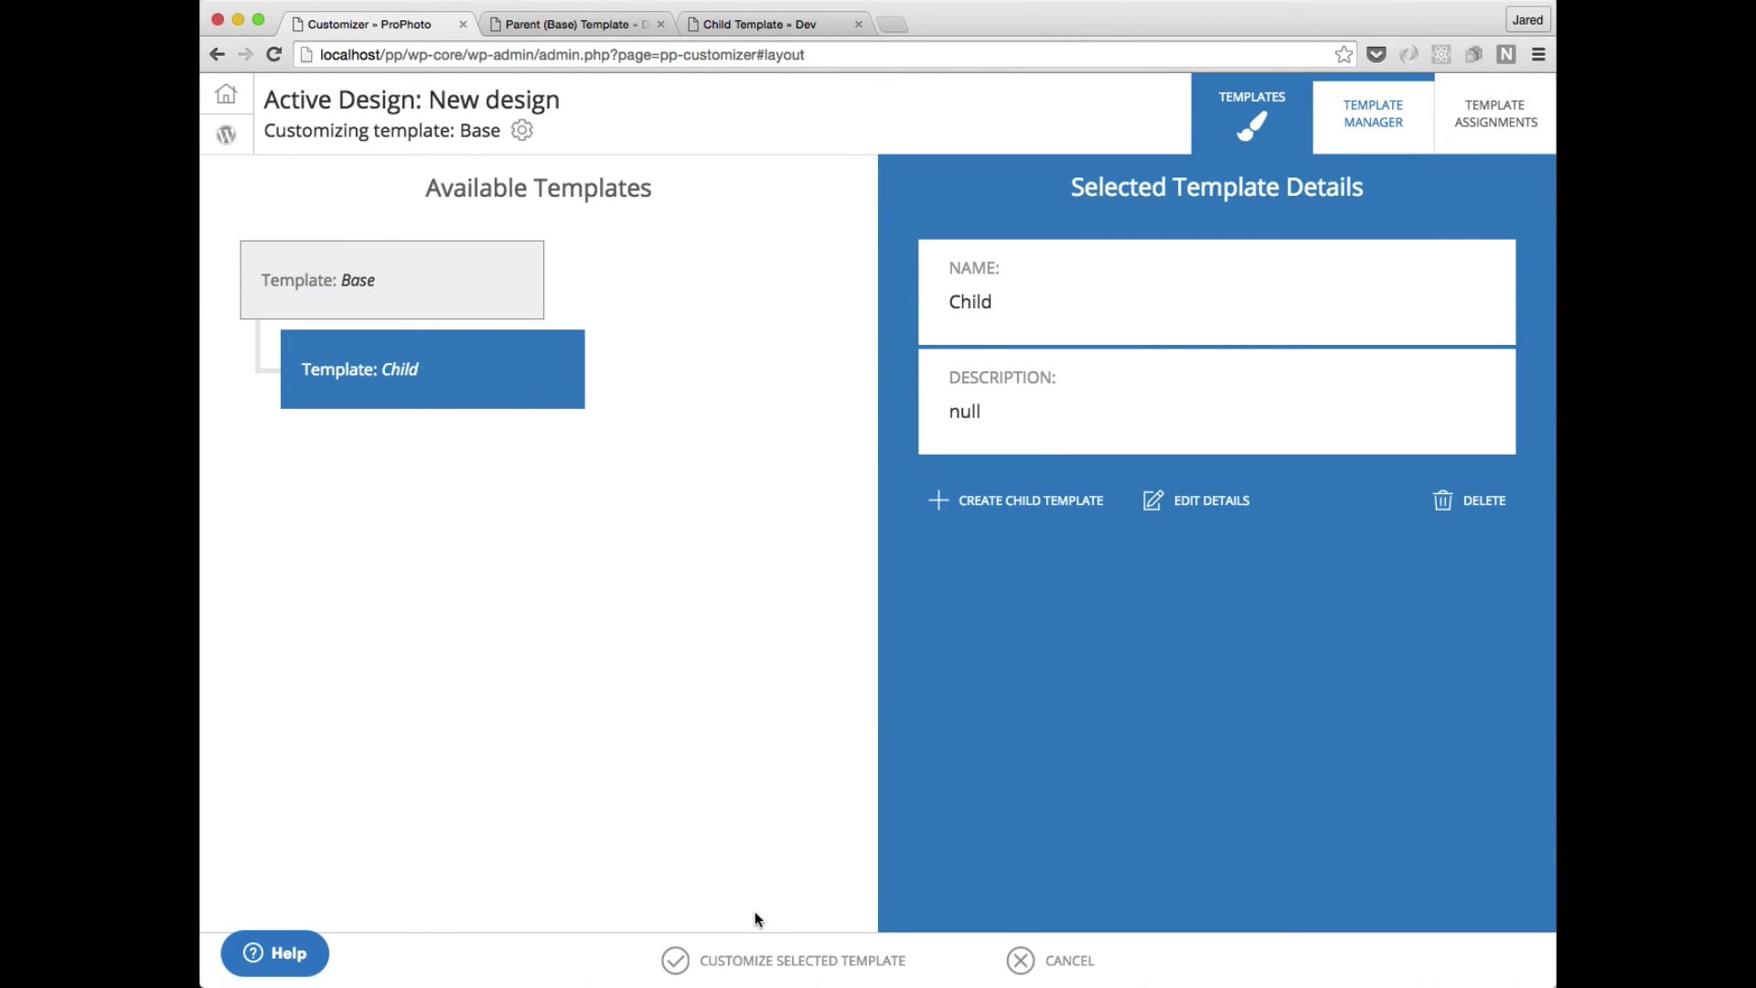
click(768, 960)
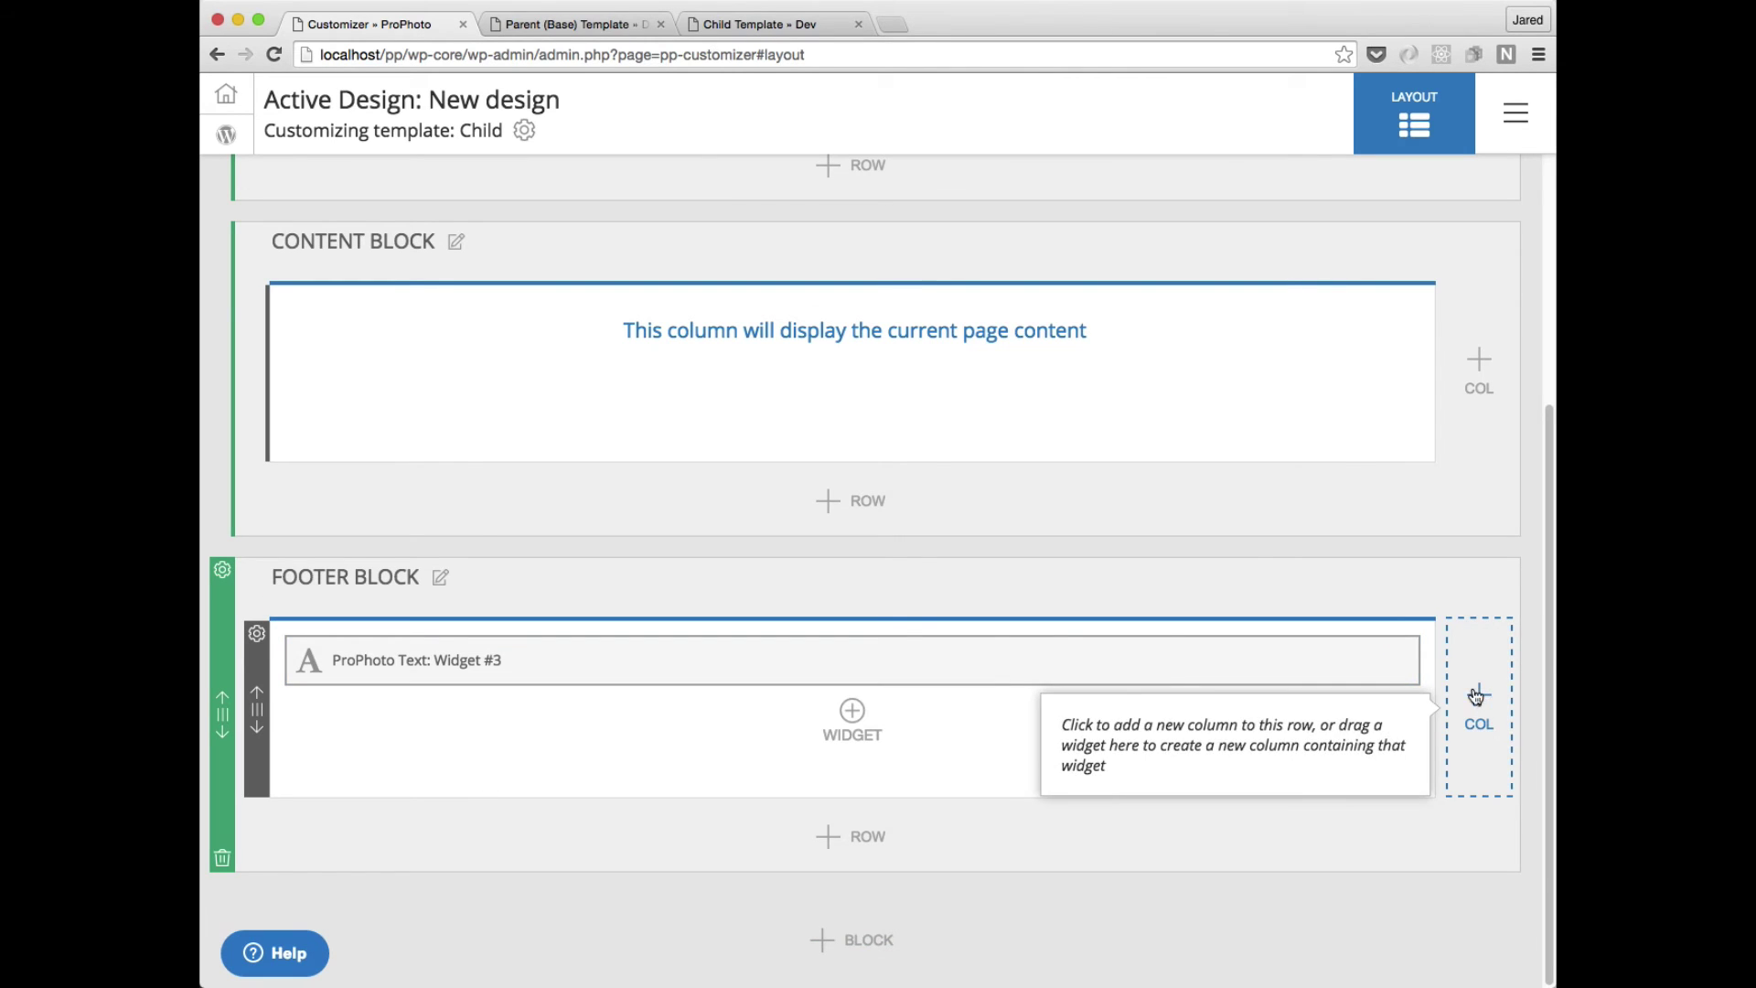
Add a second row to the Child template's footer block and create a ProPhoto text widget titled "new row" in it.
click(834, 848)
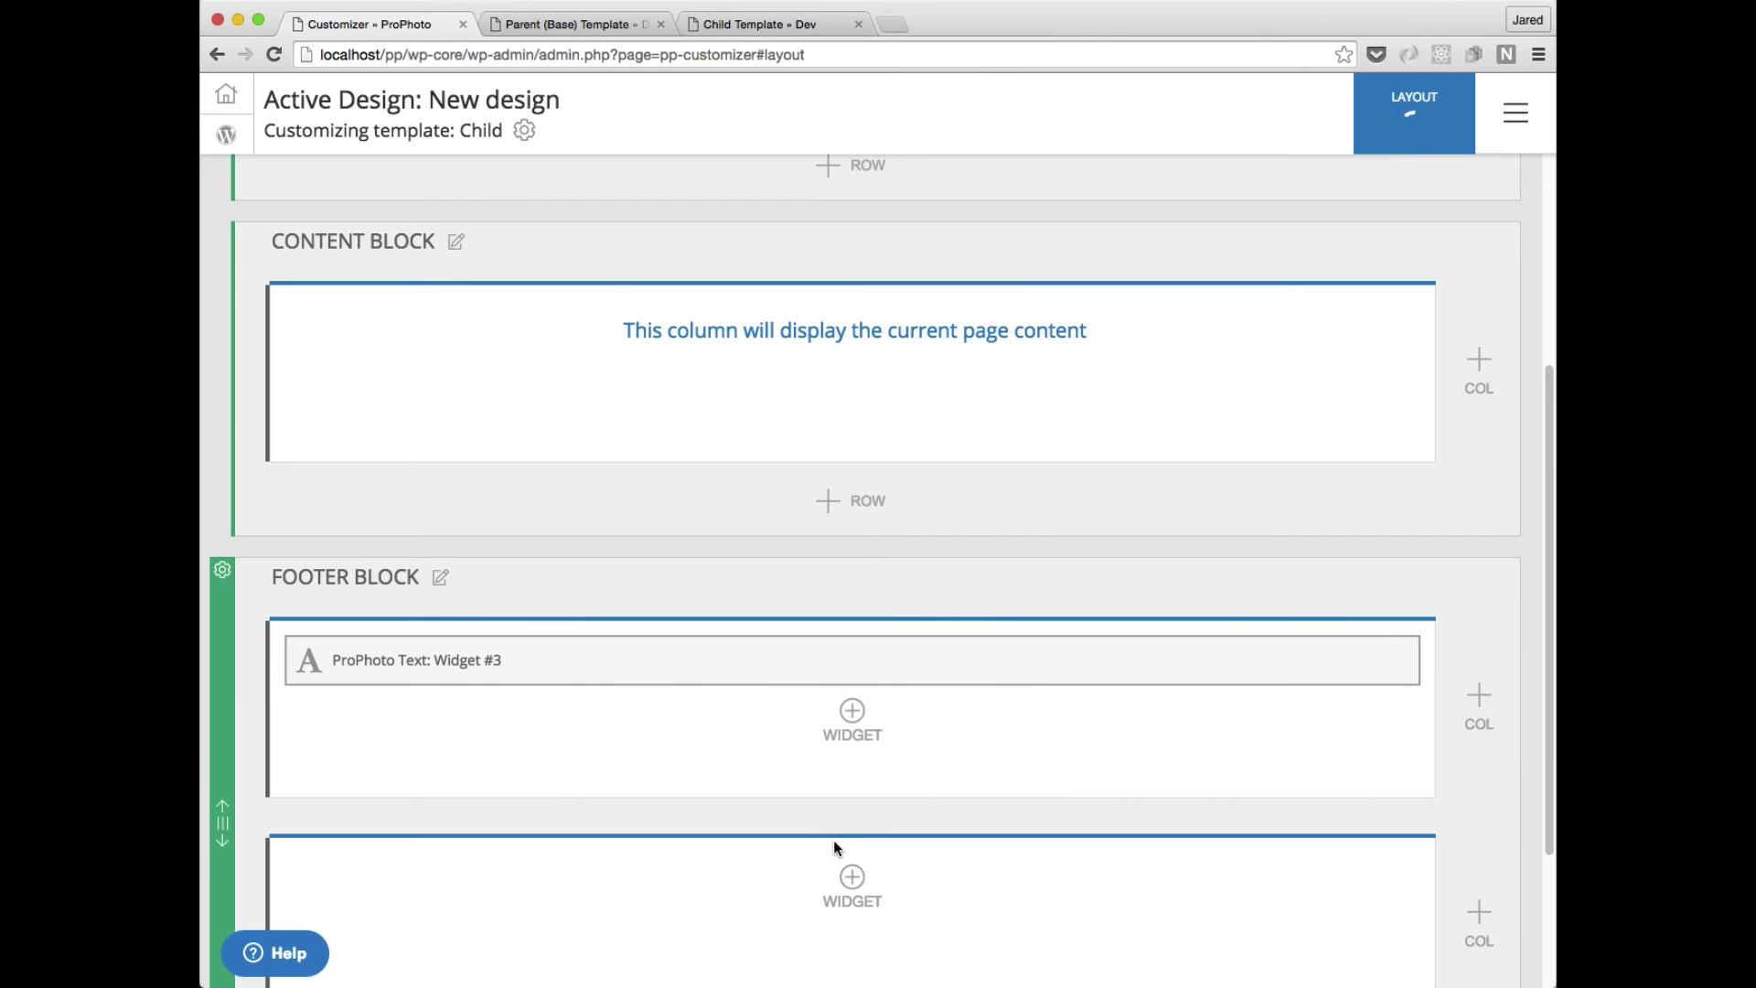
scroll(841, 823, down, 3)
click(860, 779)
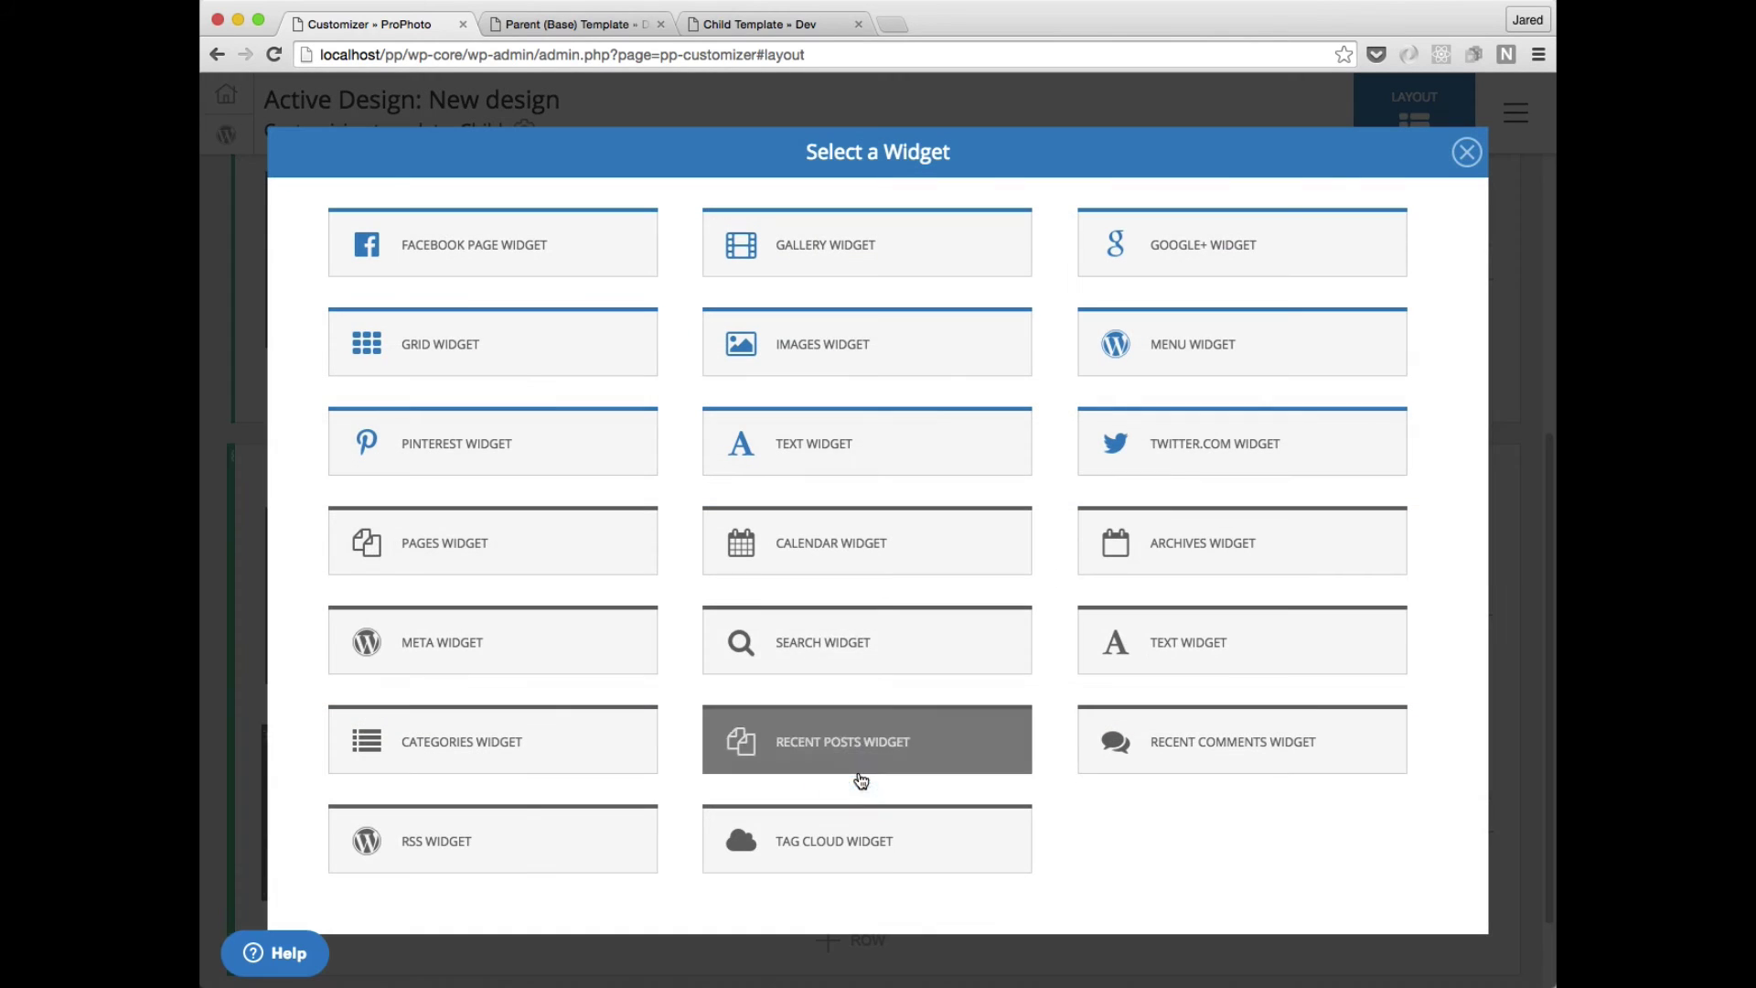
click(883, 471)
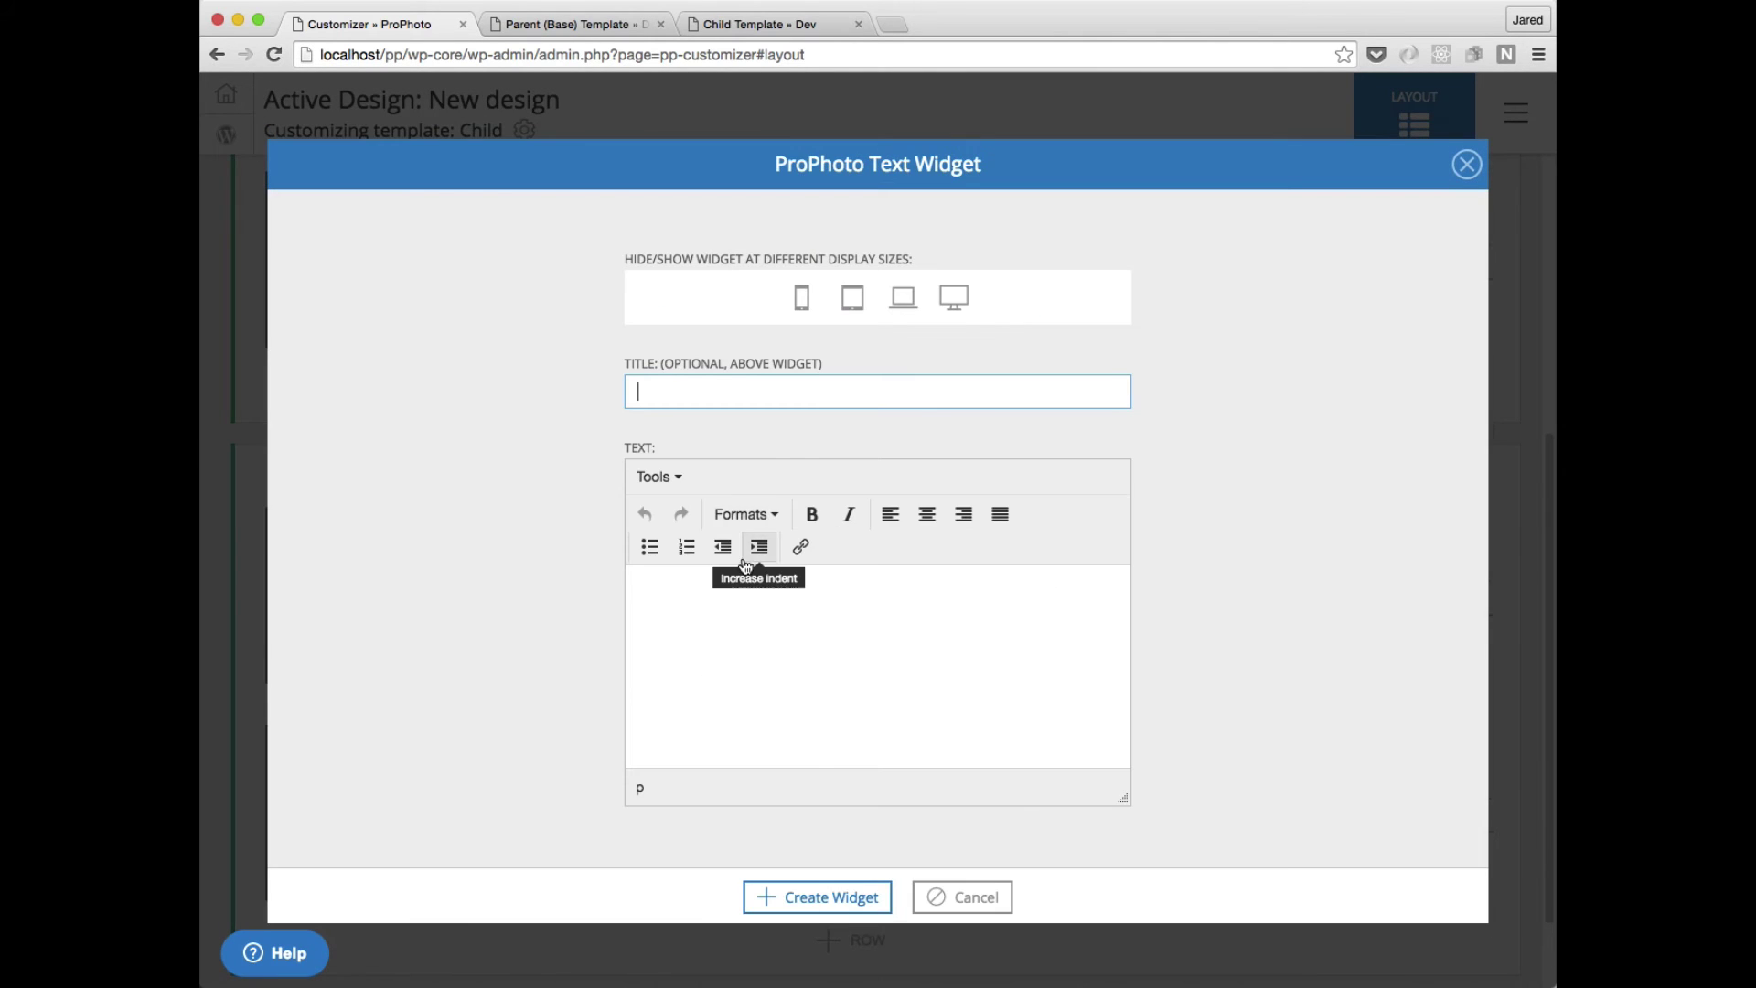
text(new row)
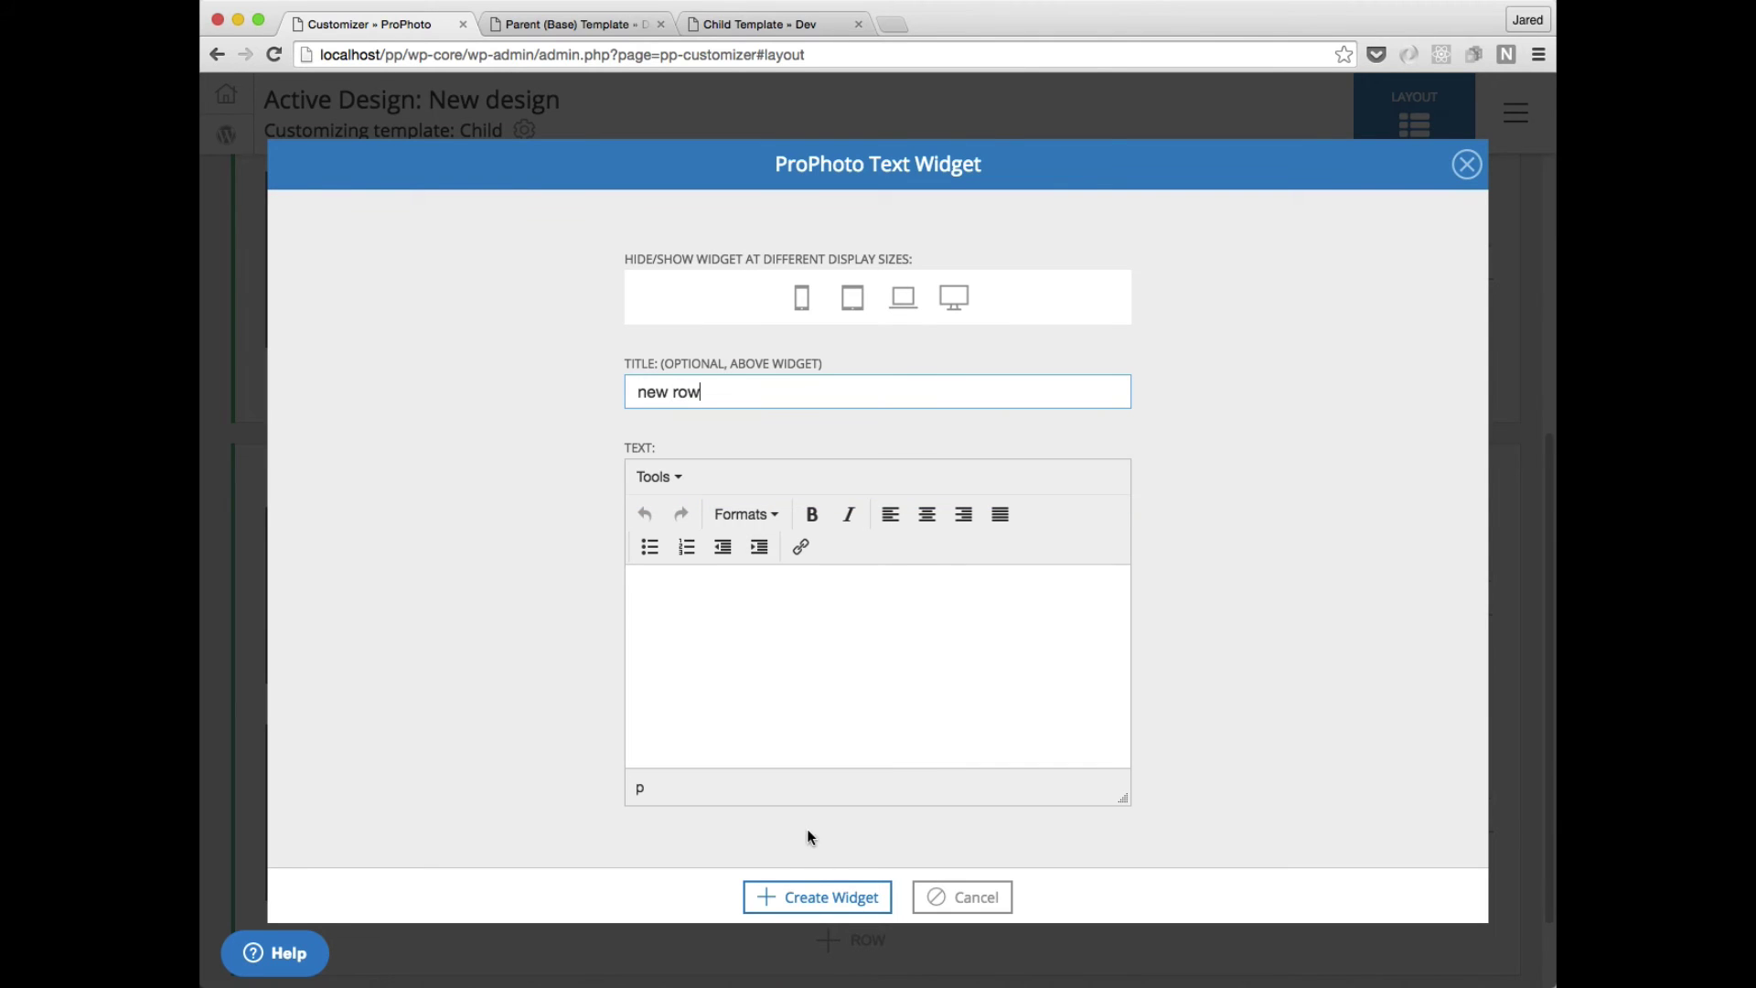
click(821, 894)
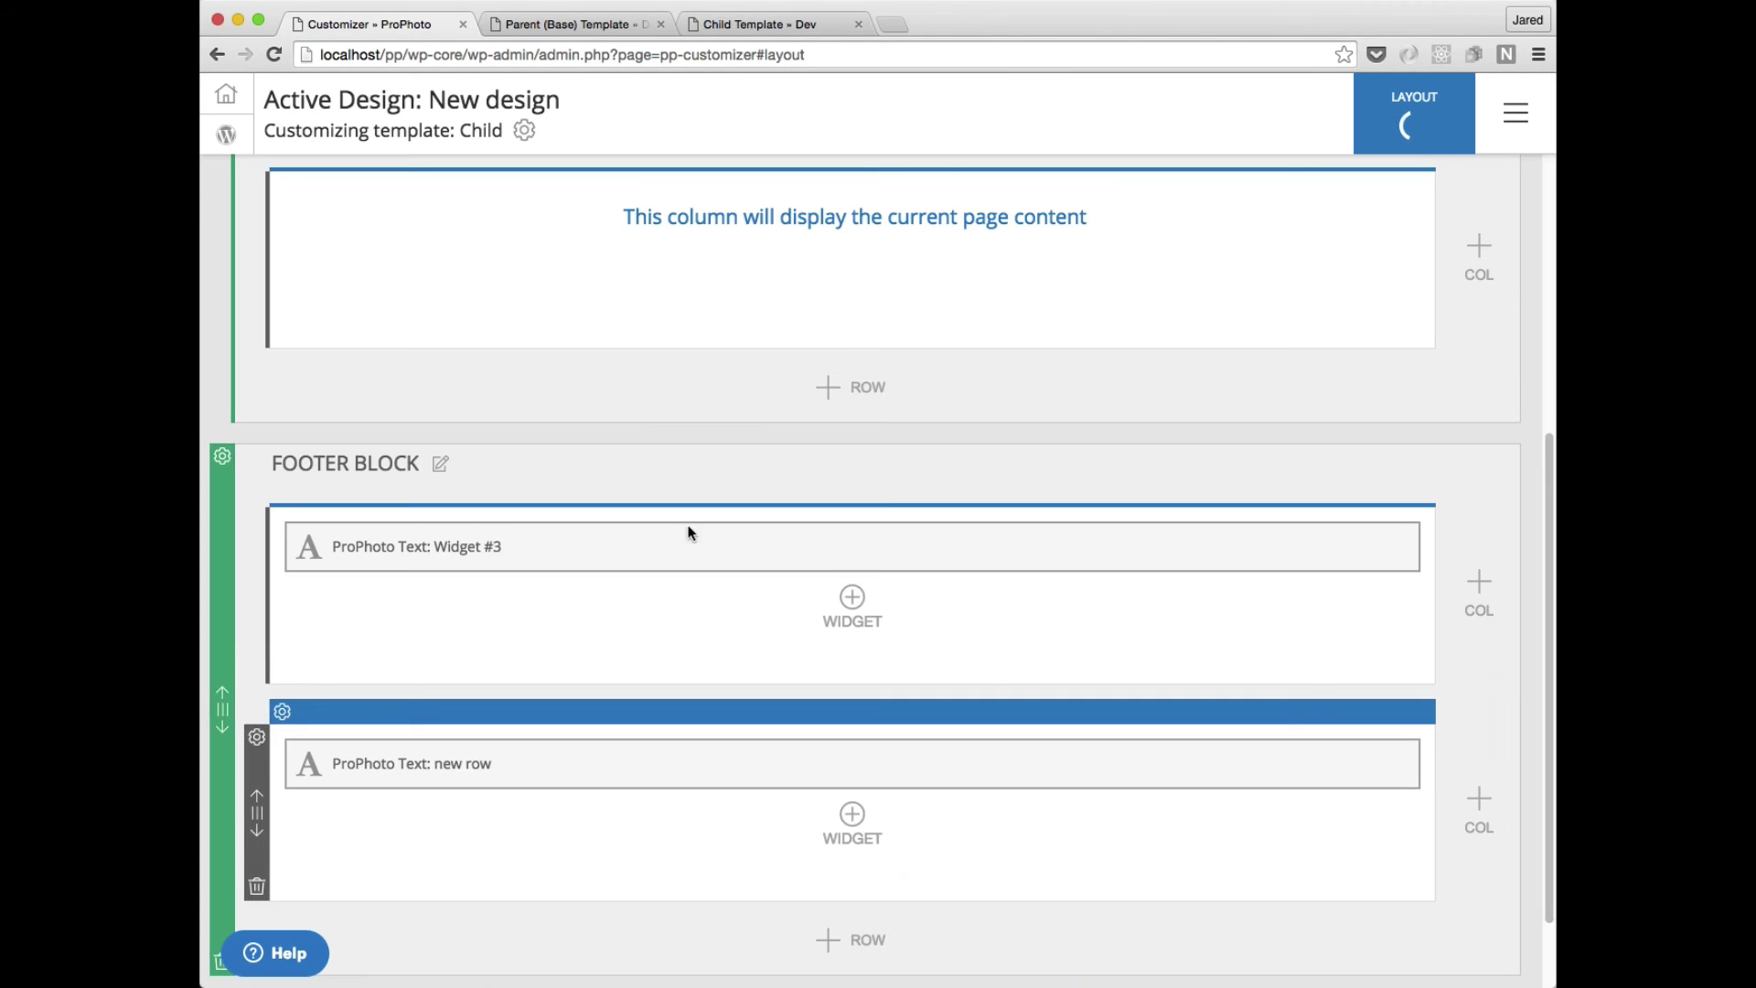
Reload the live Child Template and Parent (Base) Template pages and compare their footers for the new row.
click(714, 25)
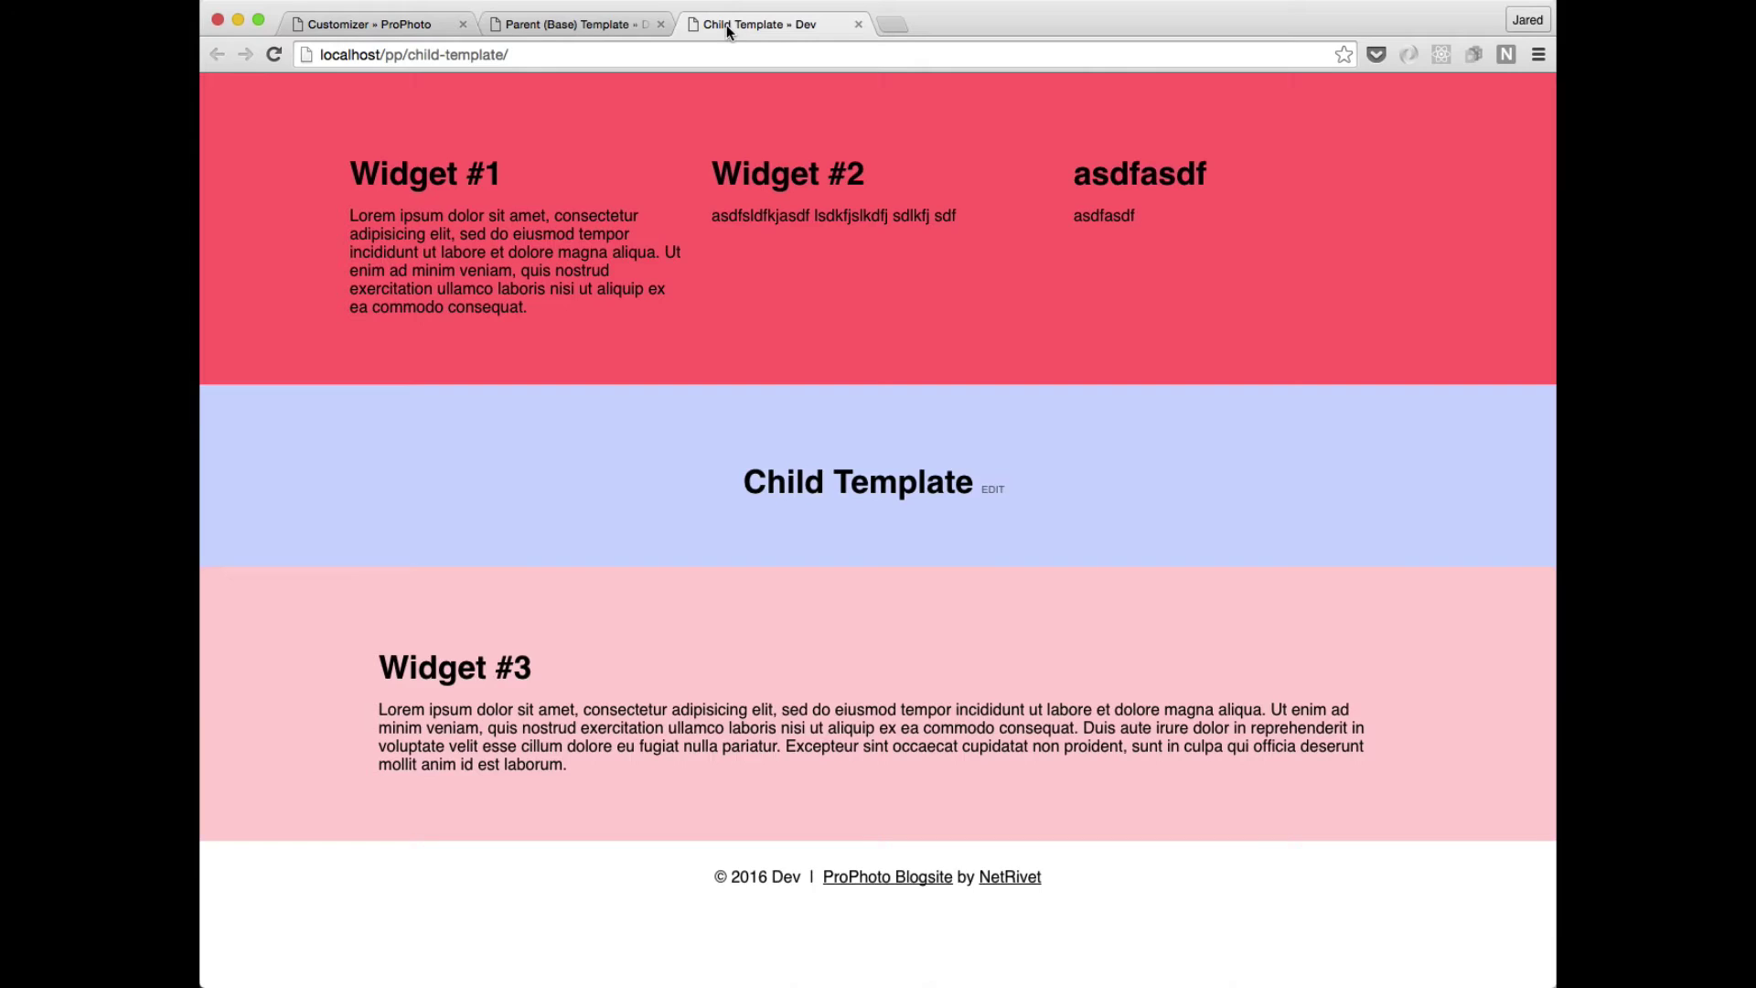
key(super+r)
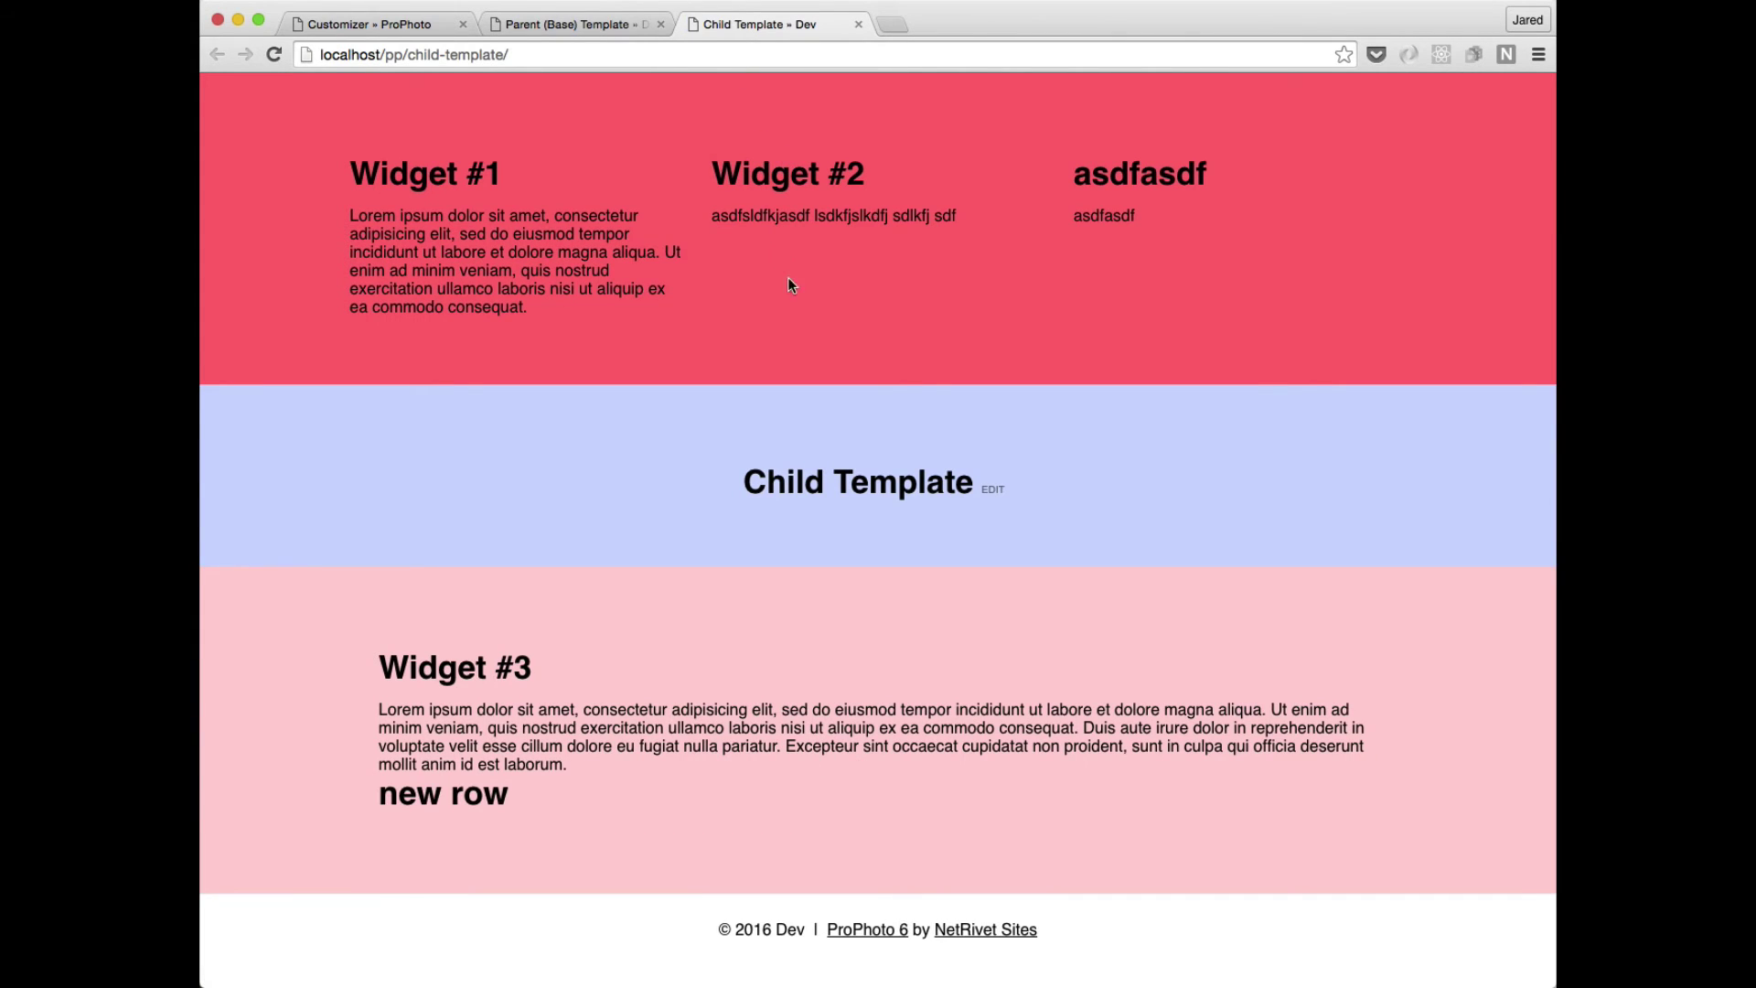
click(585, 26)
key(super+r)
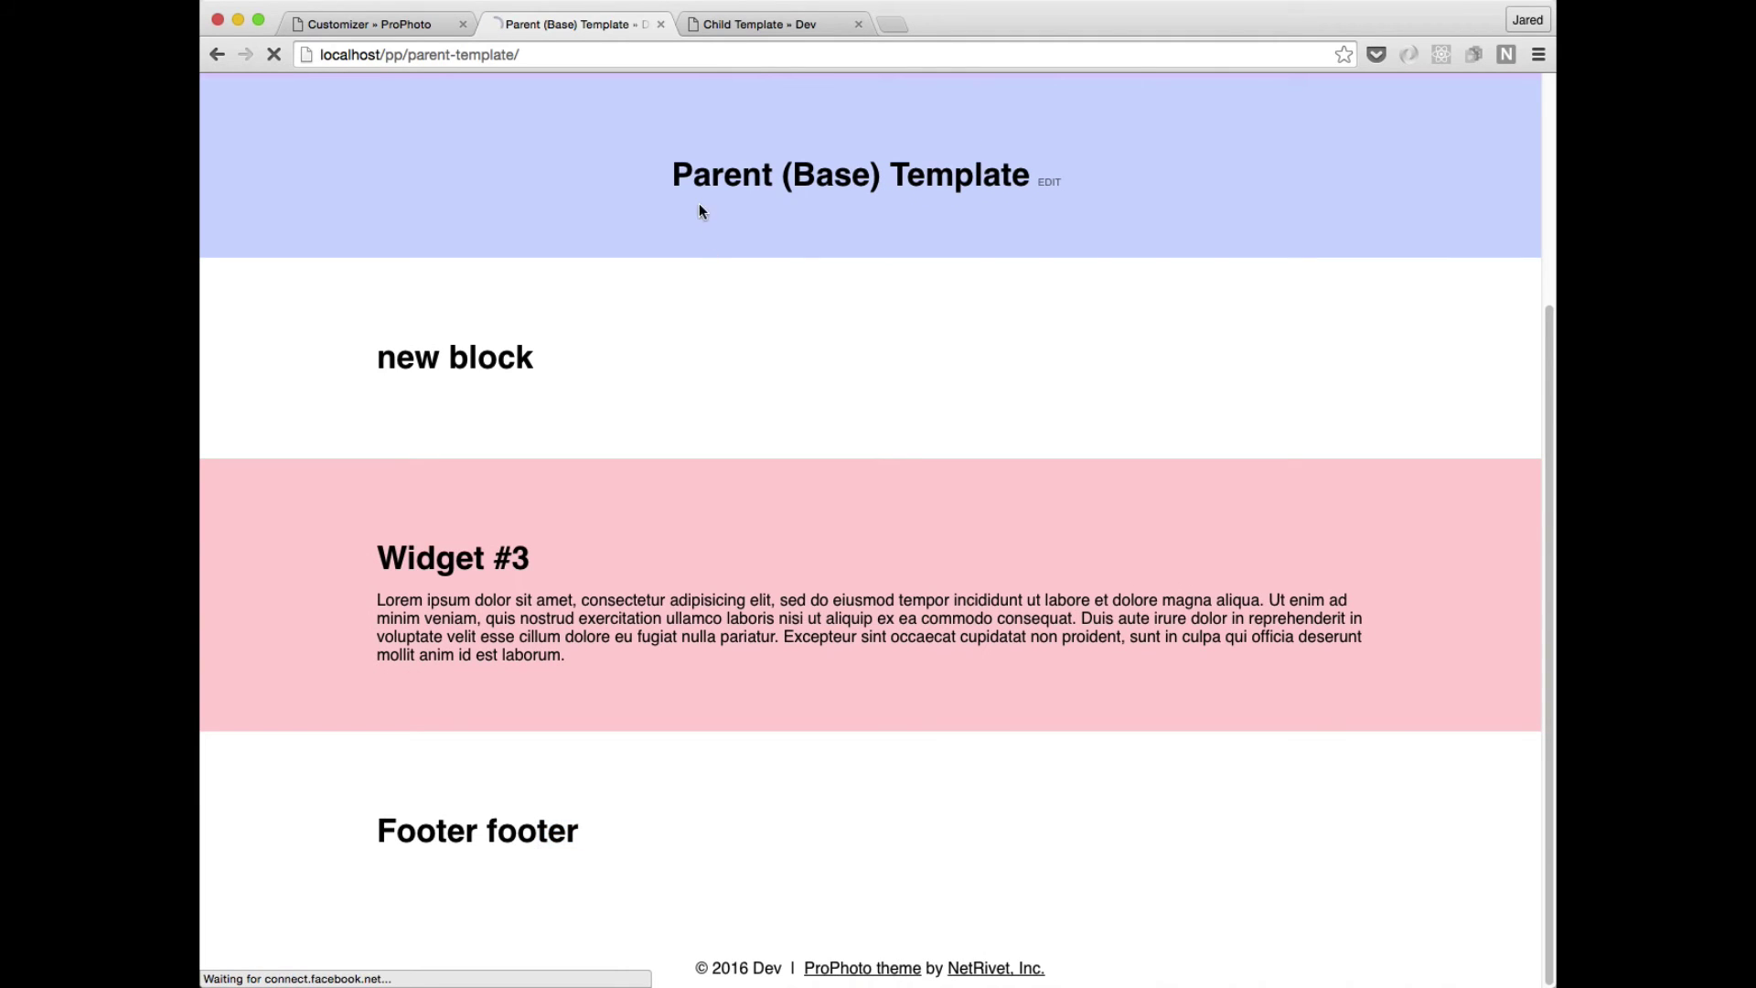
scroll(738, 459, up, 2)
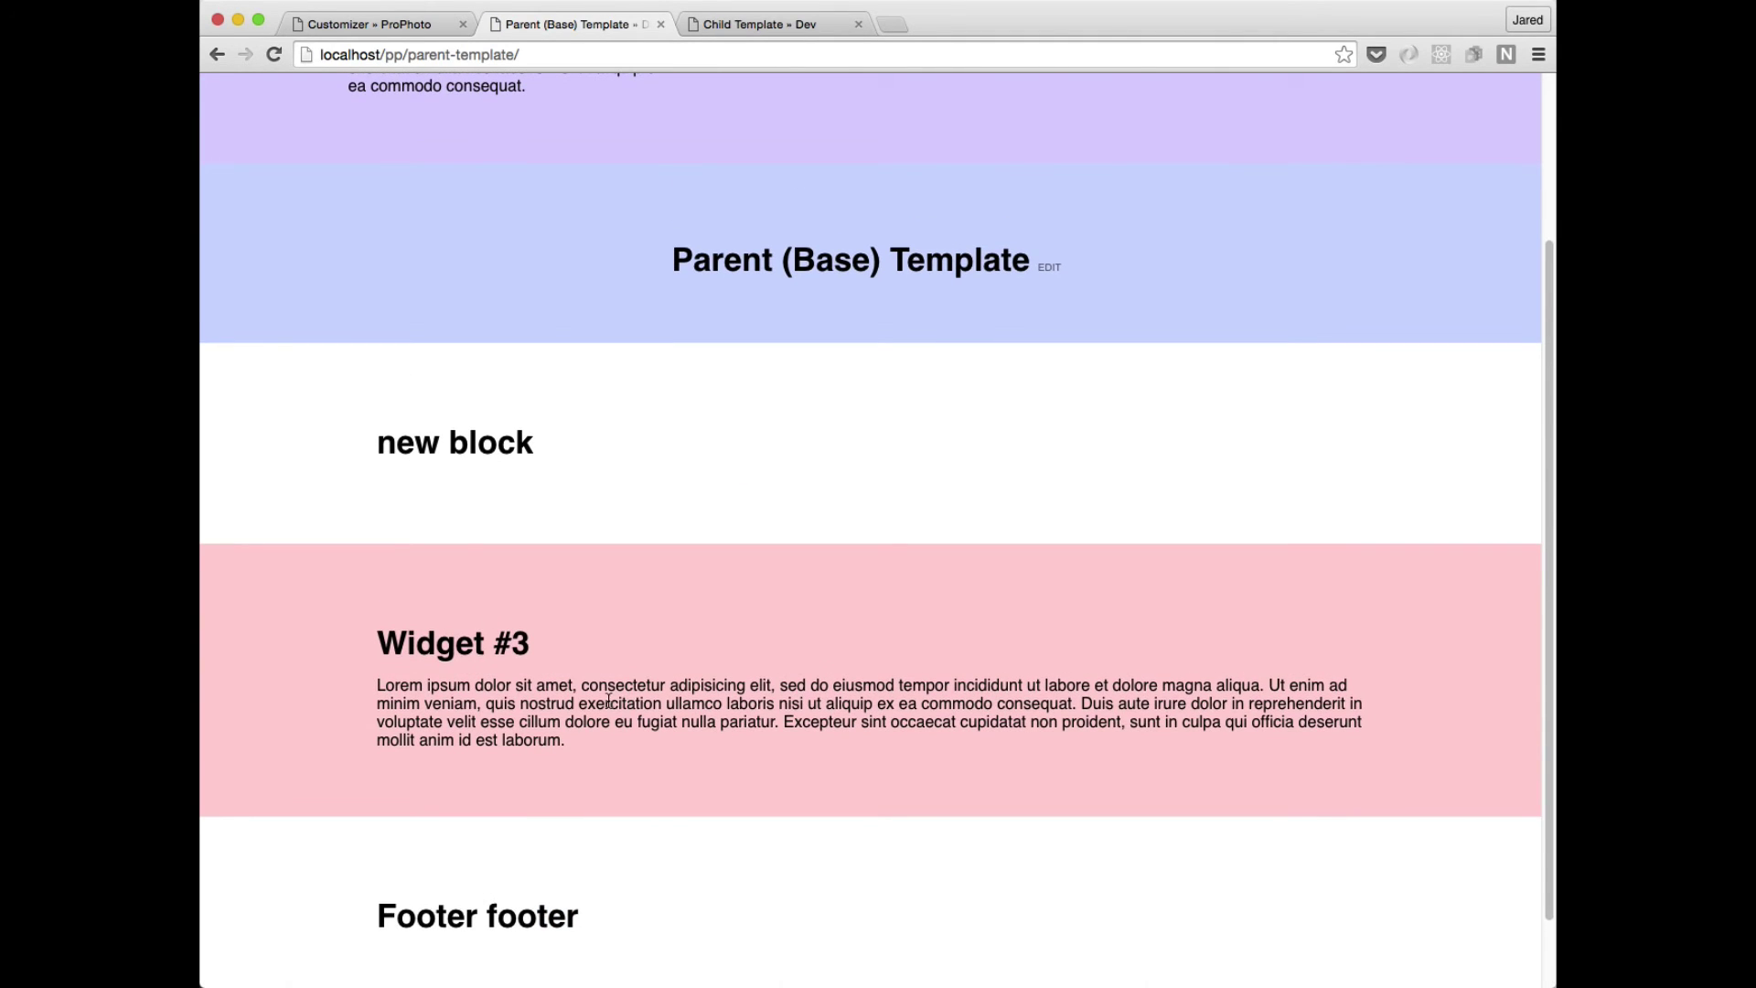
drag(643, 787, 501, 703)
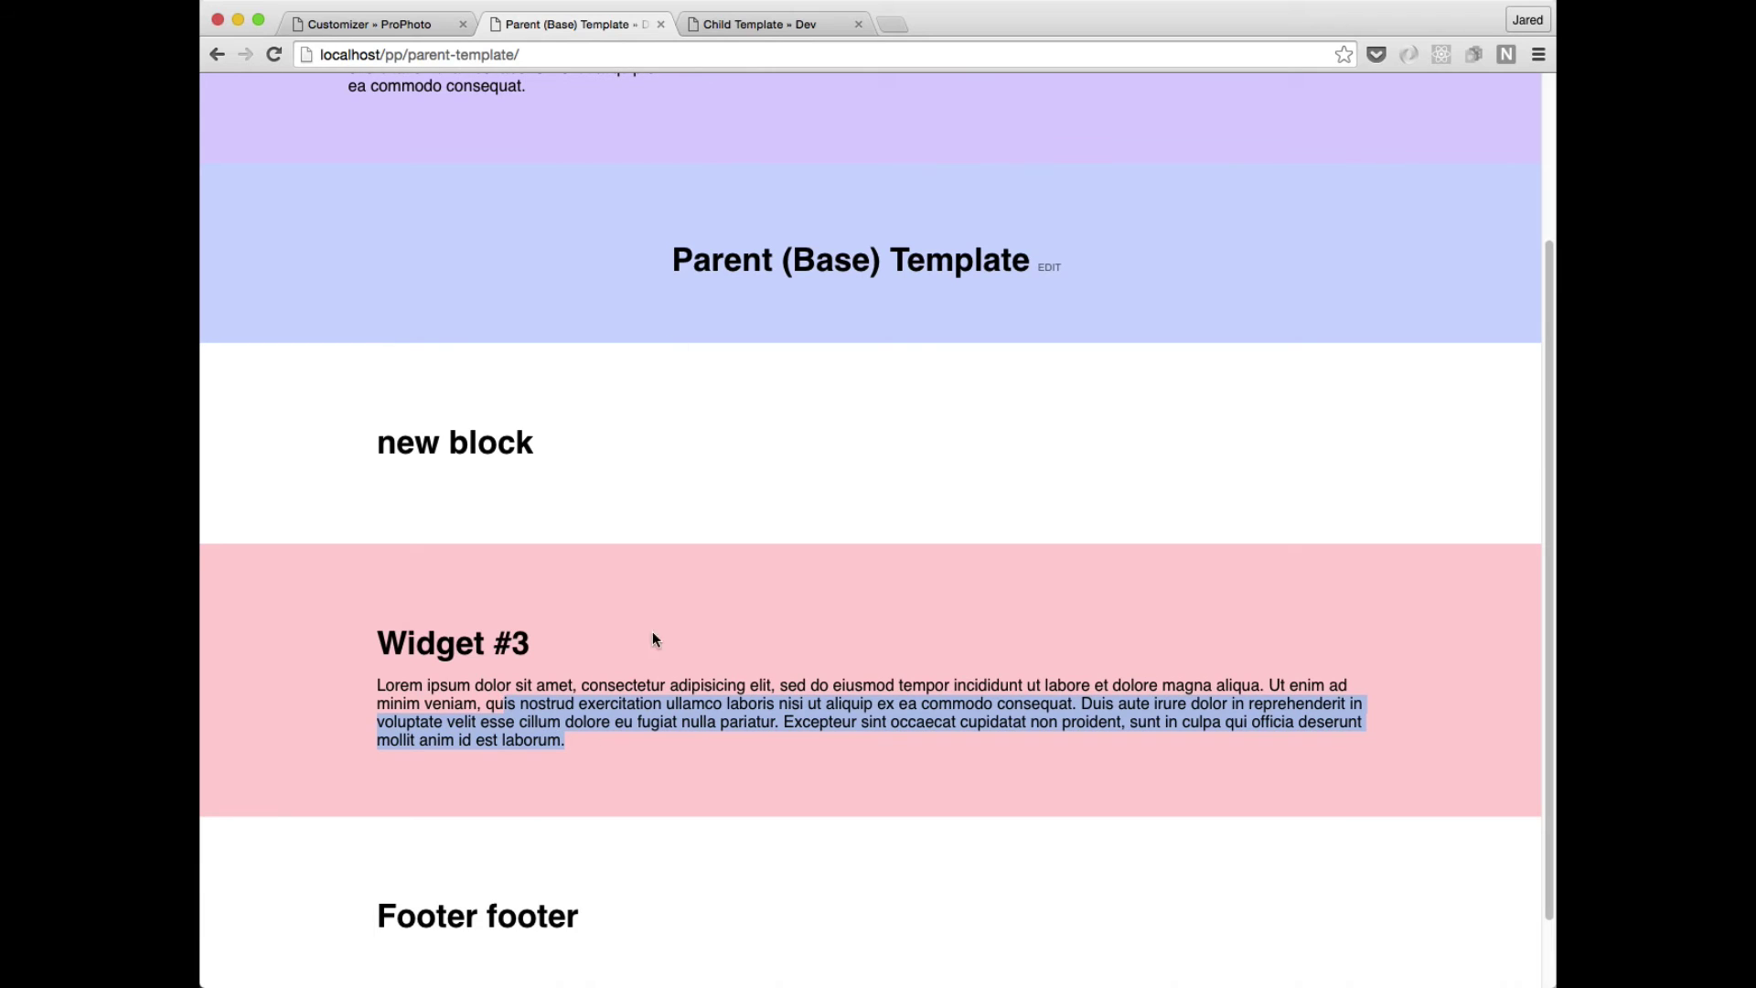
click(729, 24)
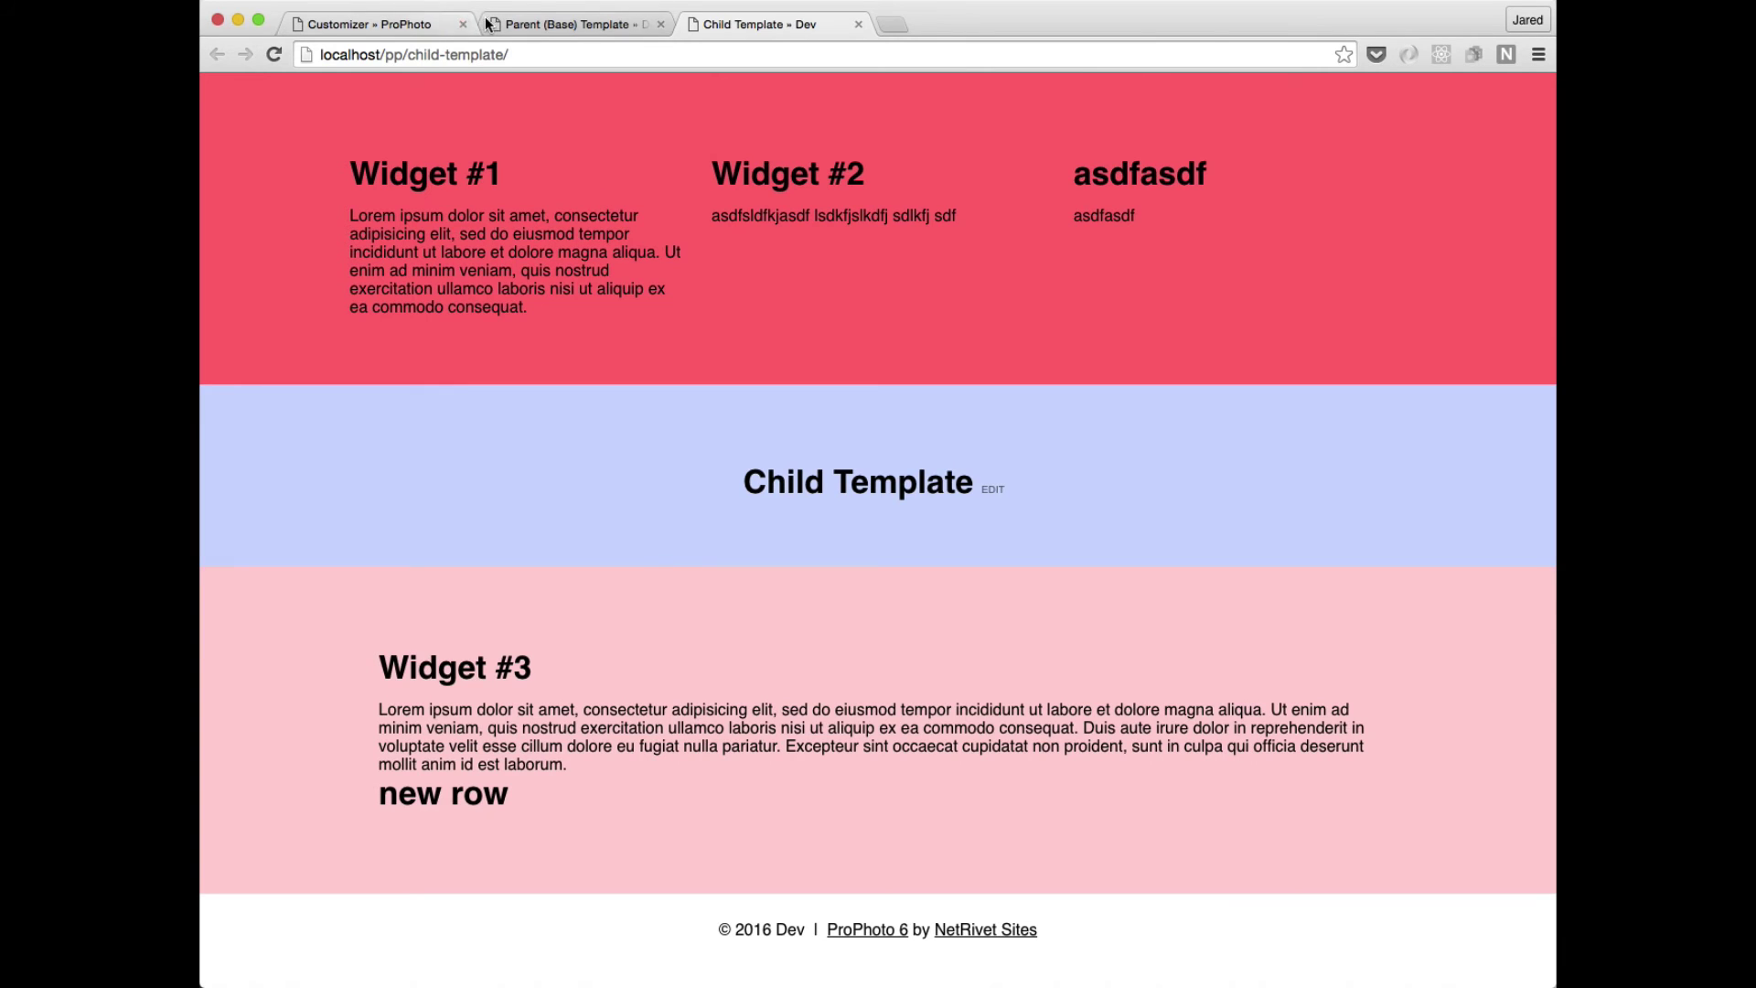
Return to the customizer and switch back to customizing the Base template.
click(432, 24)
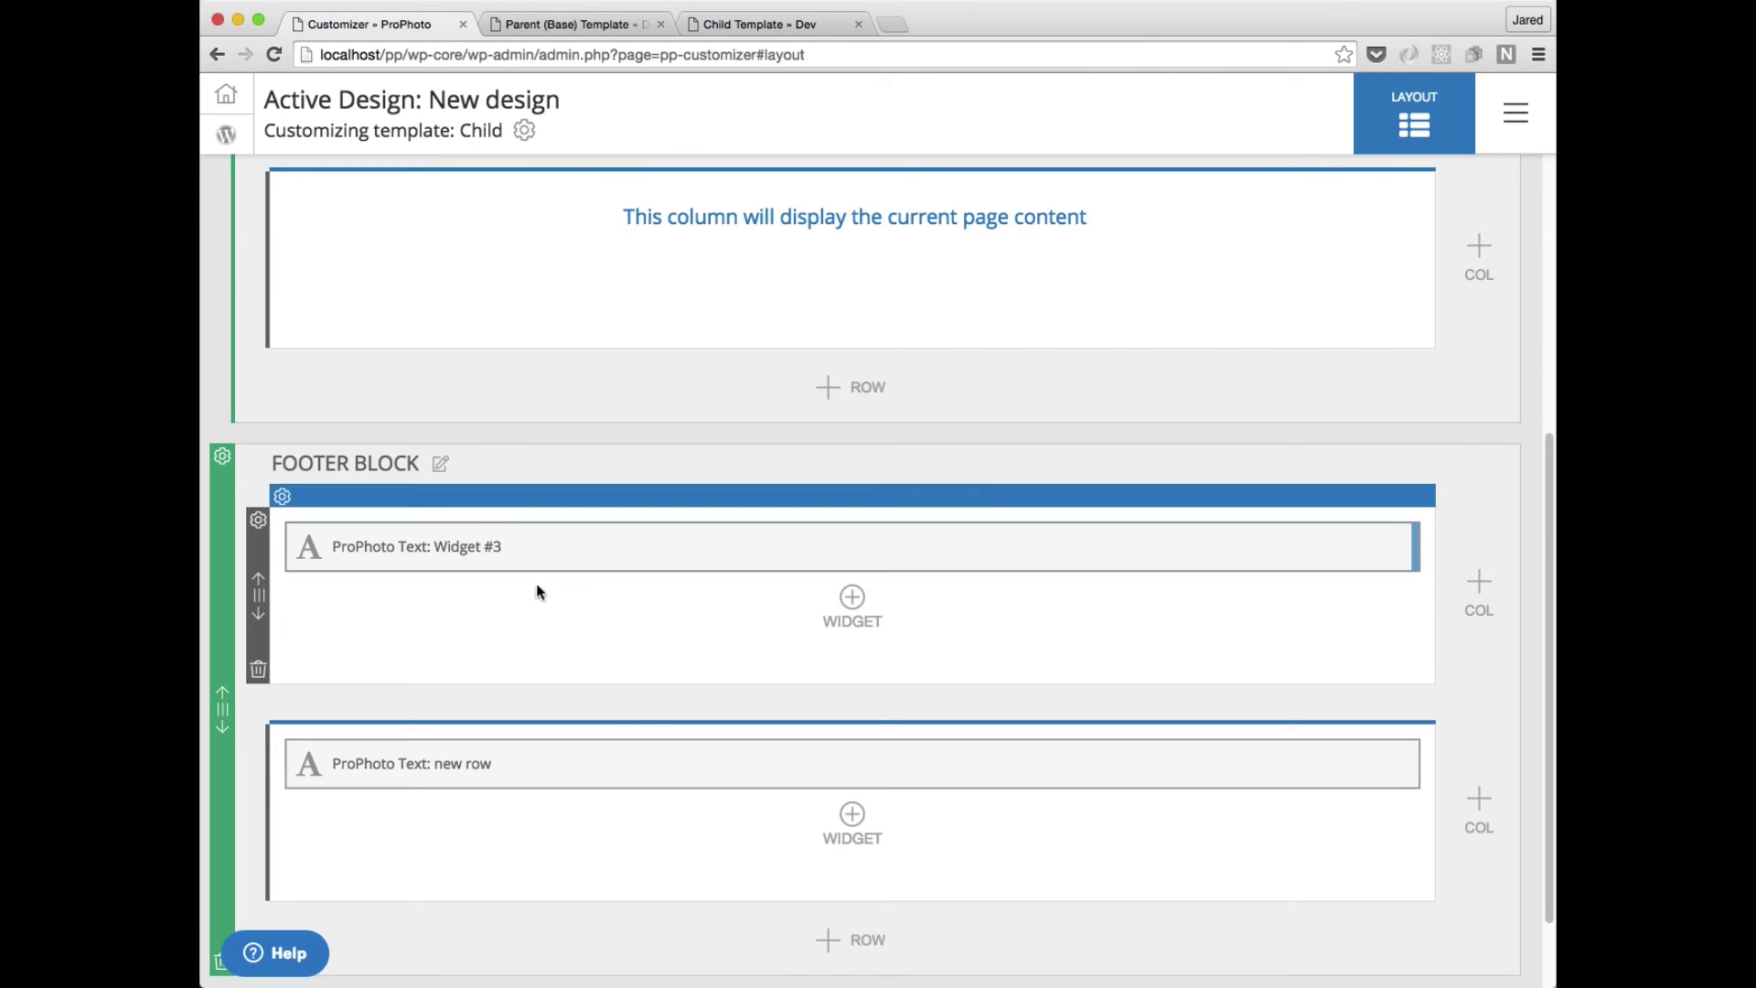
click(516, 139)
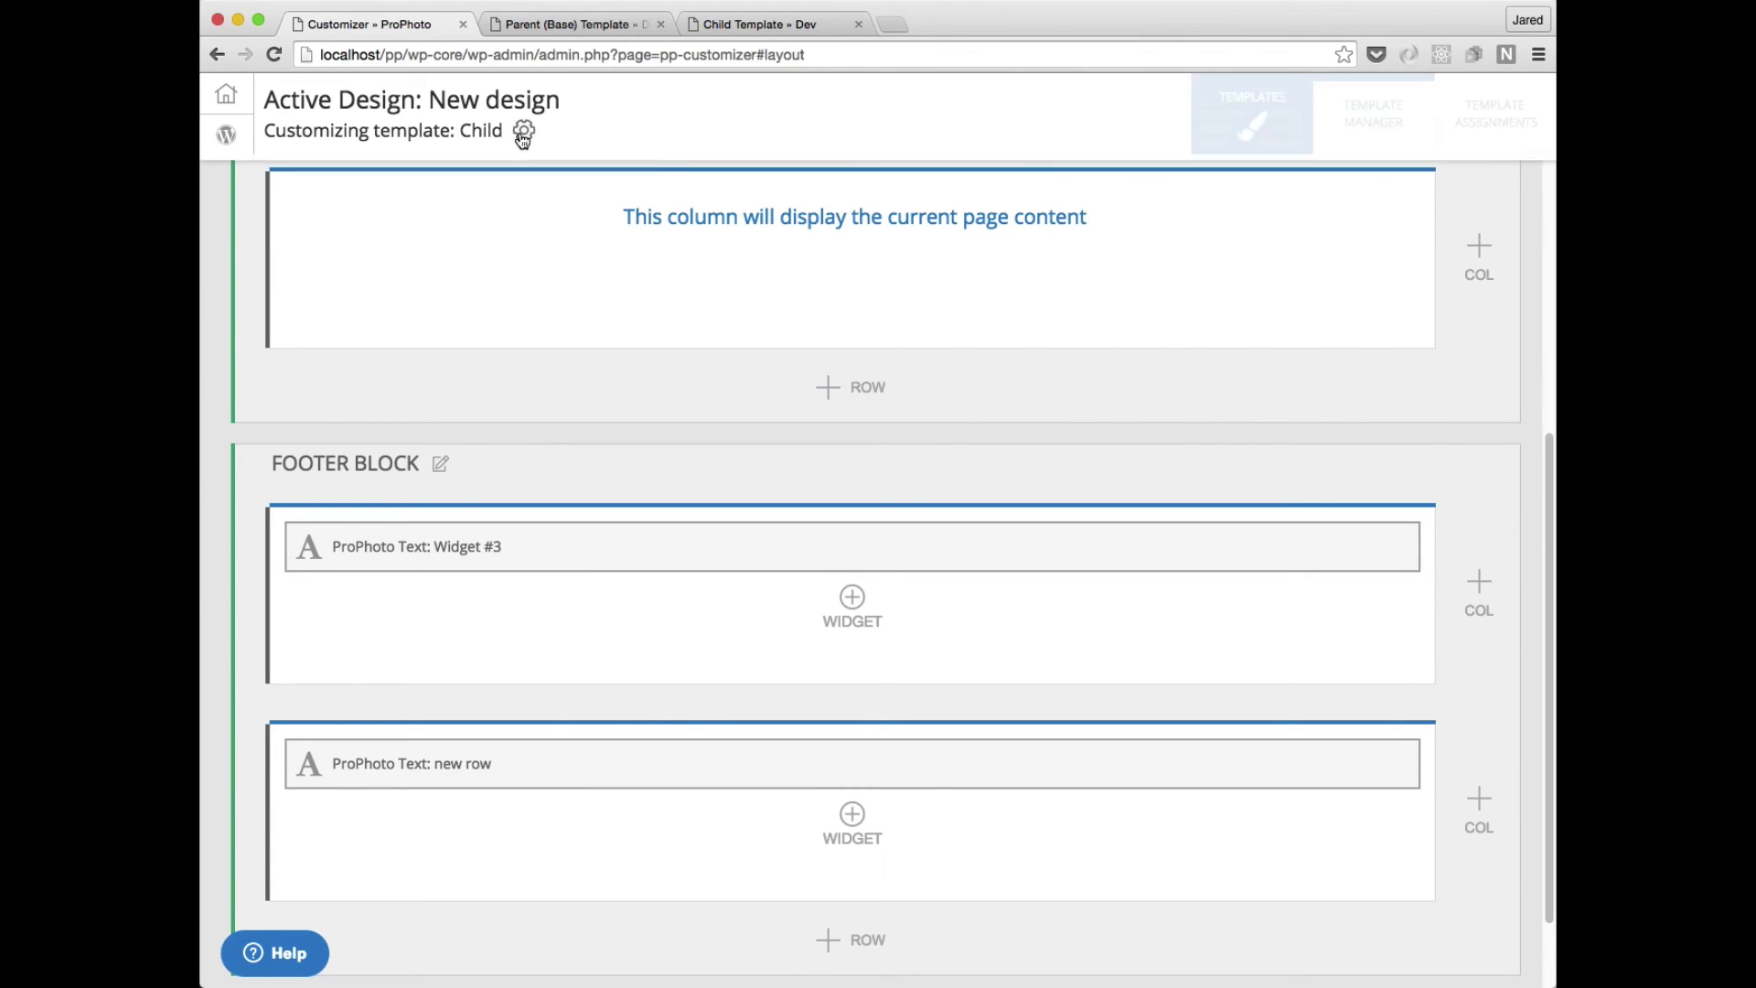
click(448, 275)
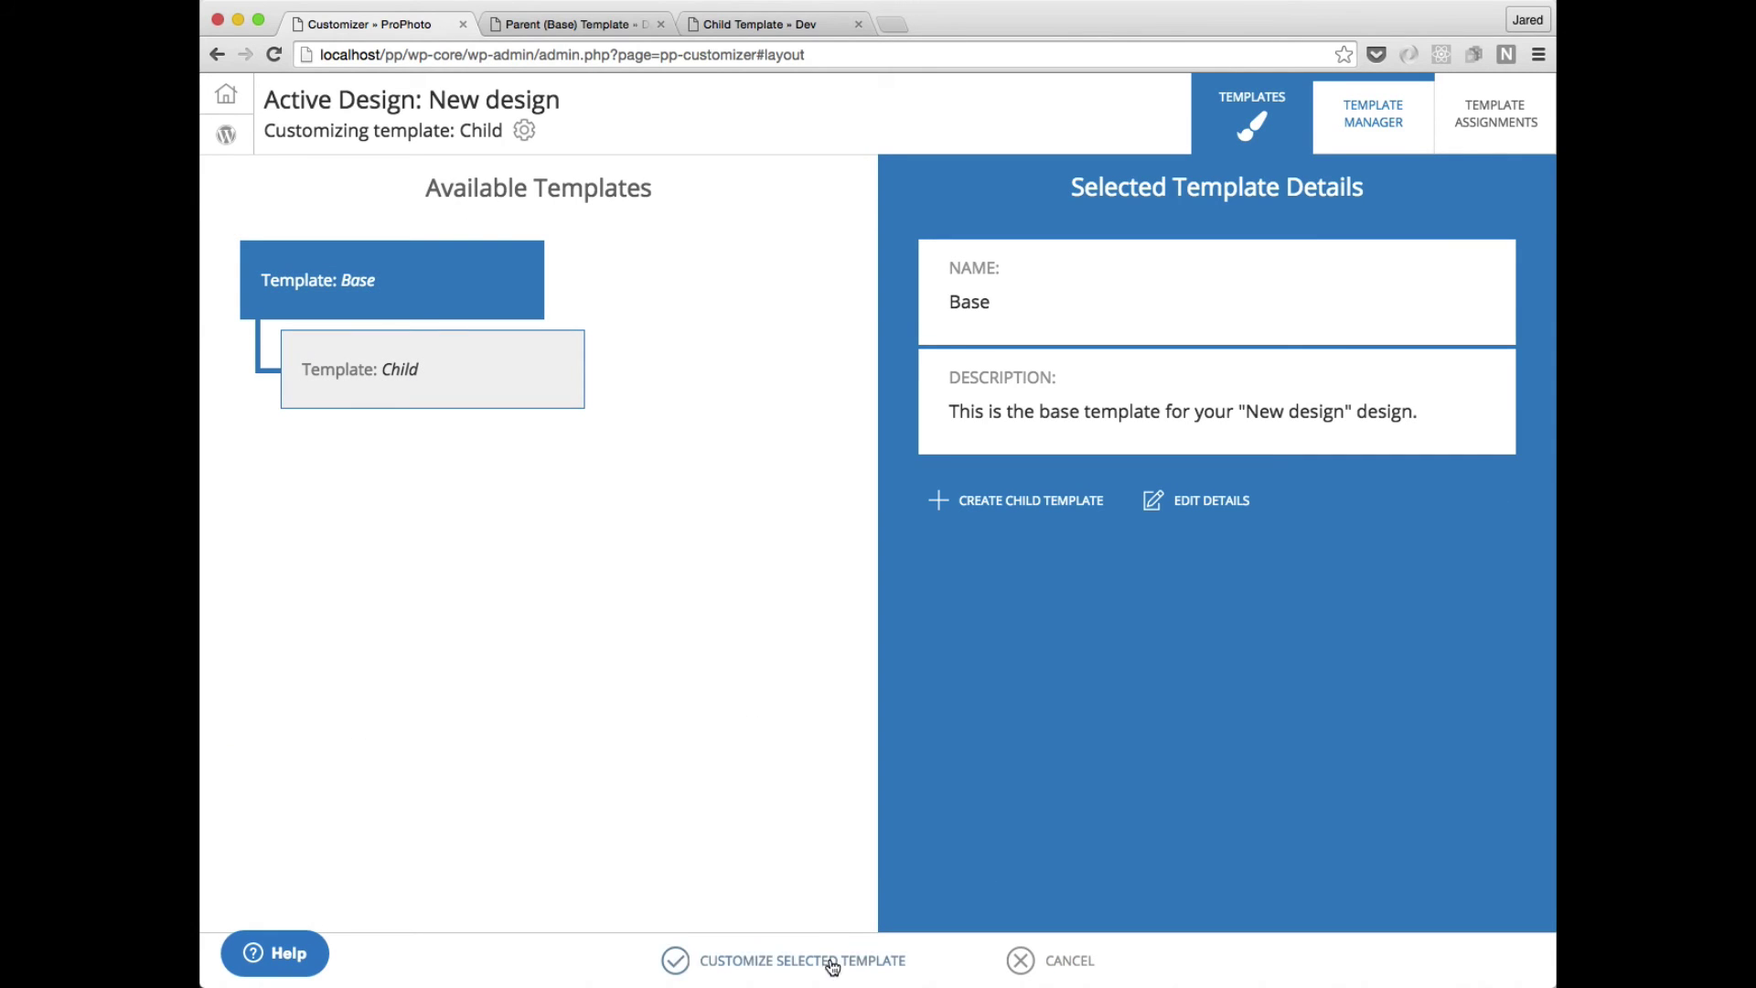
click(677, 959)
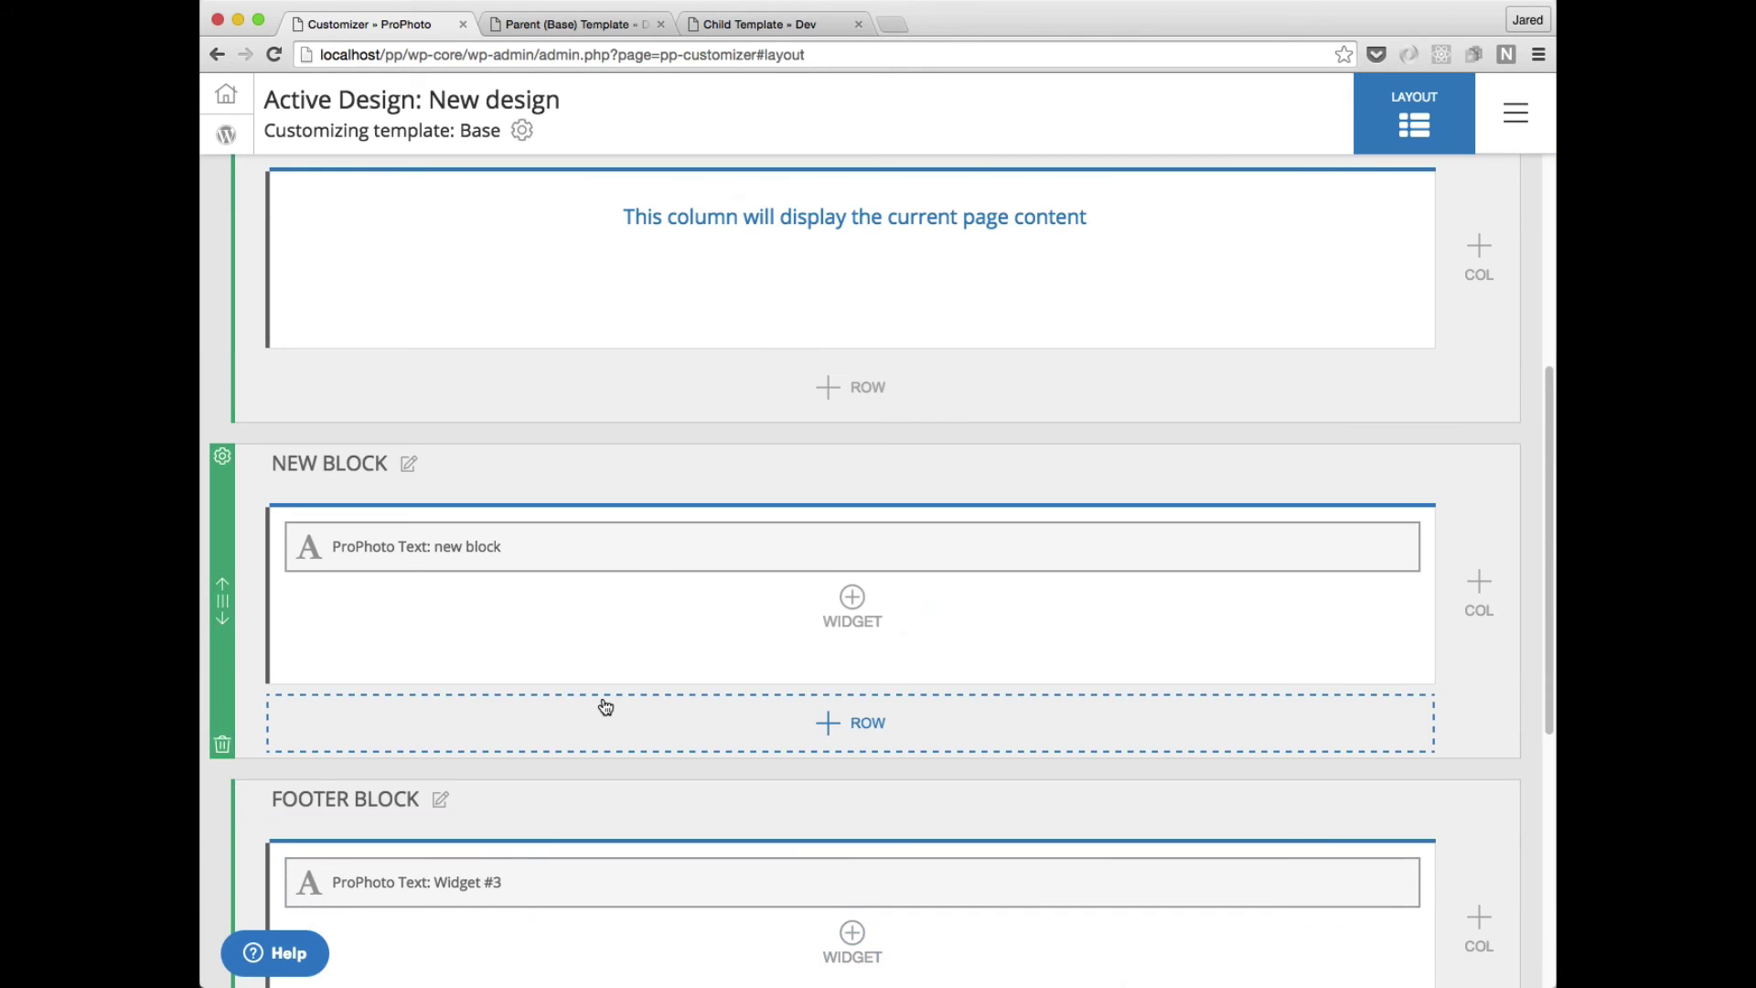
Add a second column to the Base template's footer block and create a WordPress Search widget titled "search" in it.
scroll(608, 705, down, 5)
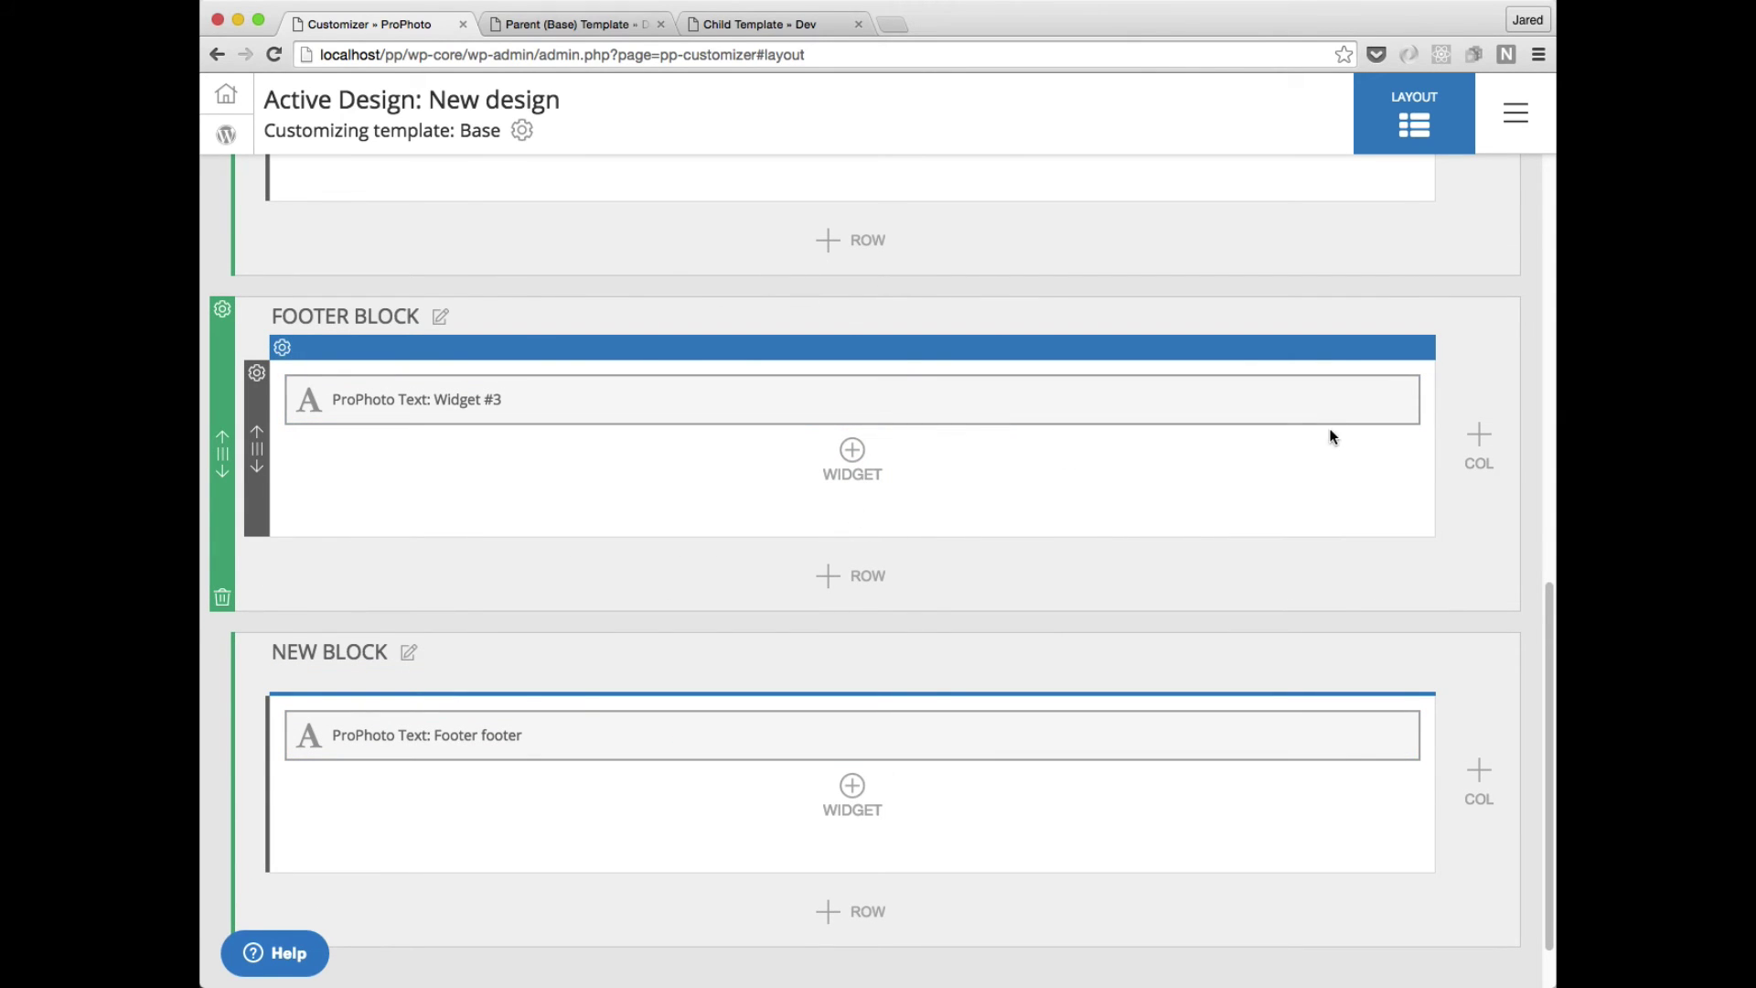
click(1476, 442)
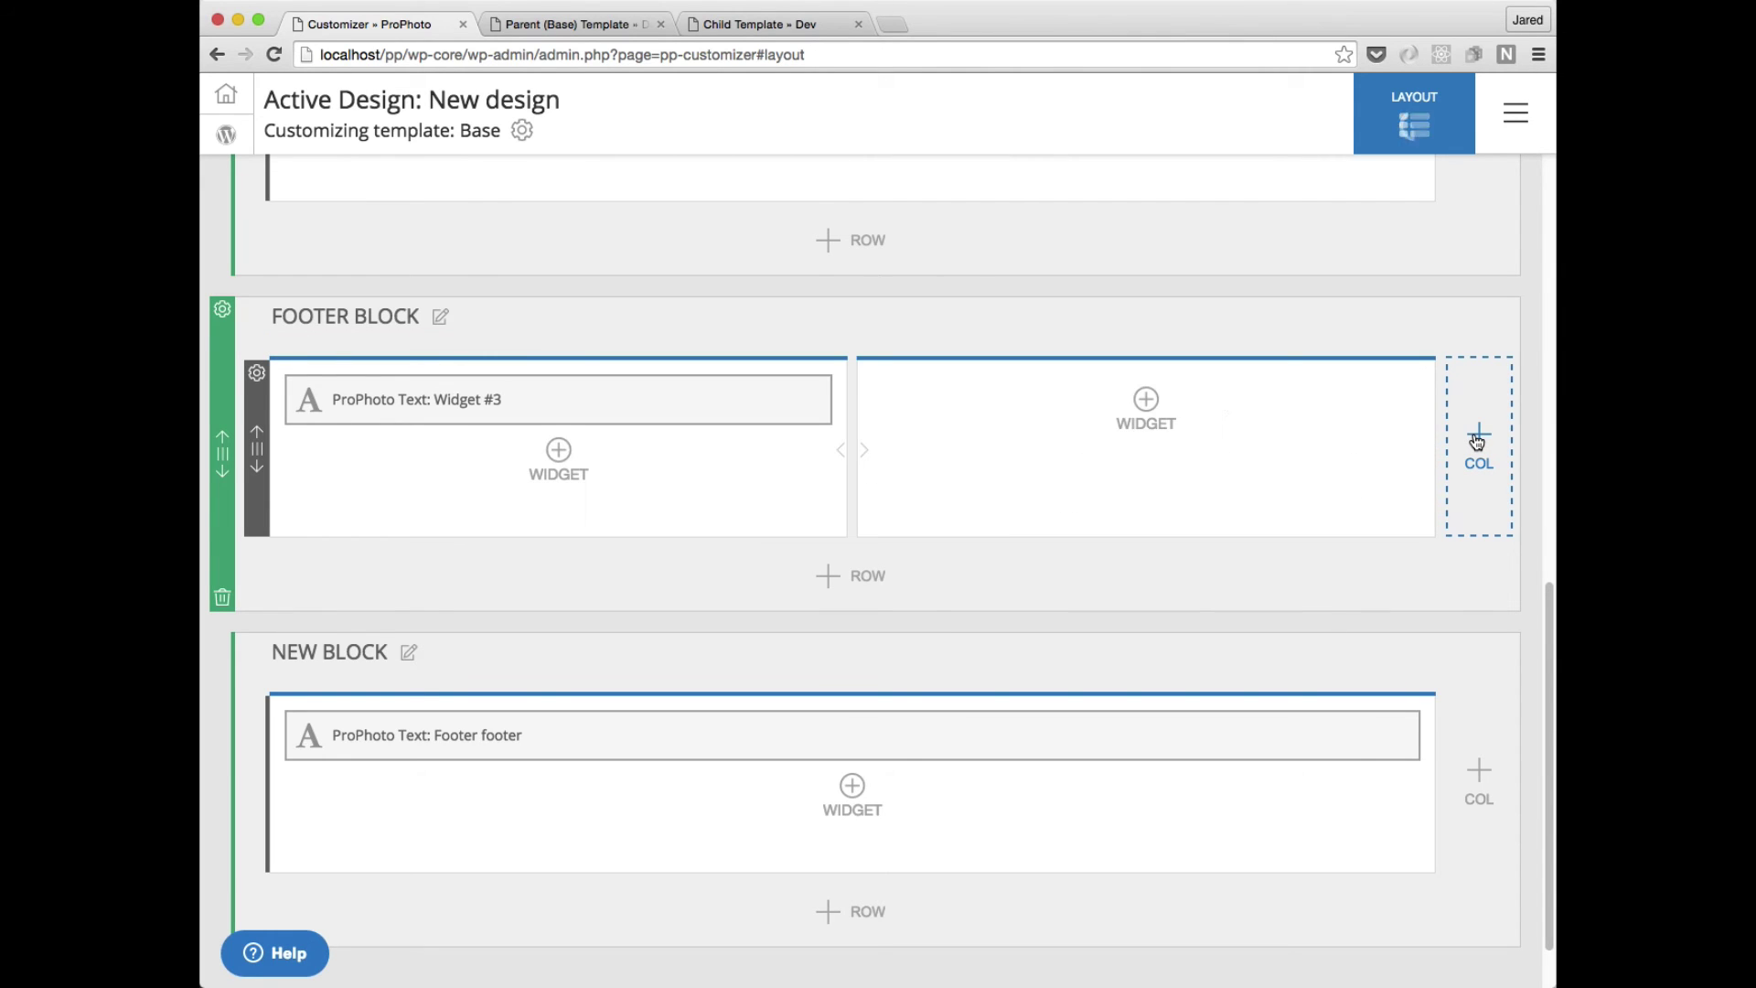
click(1144, 398)
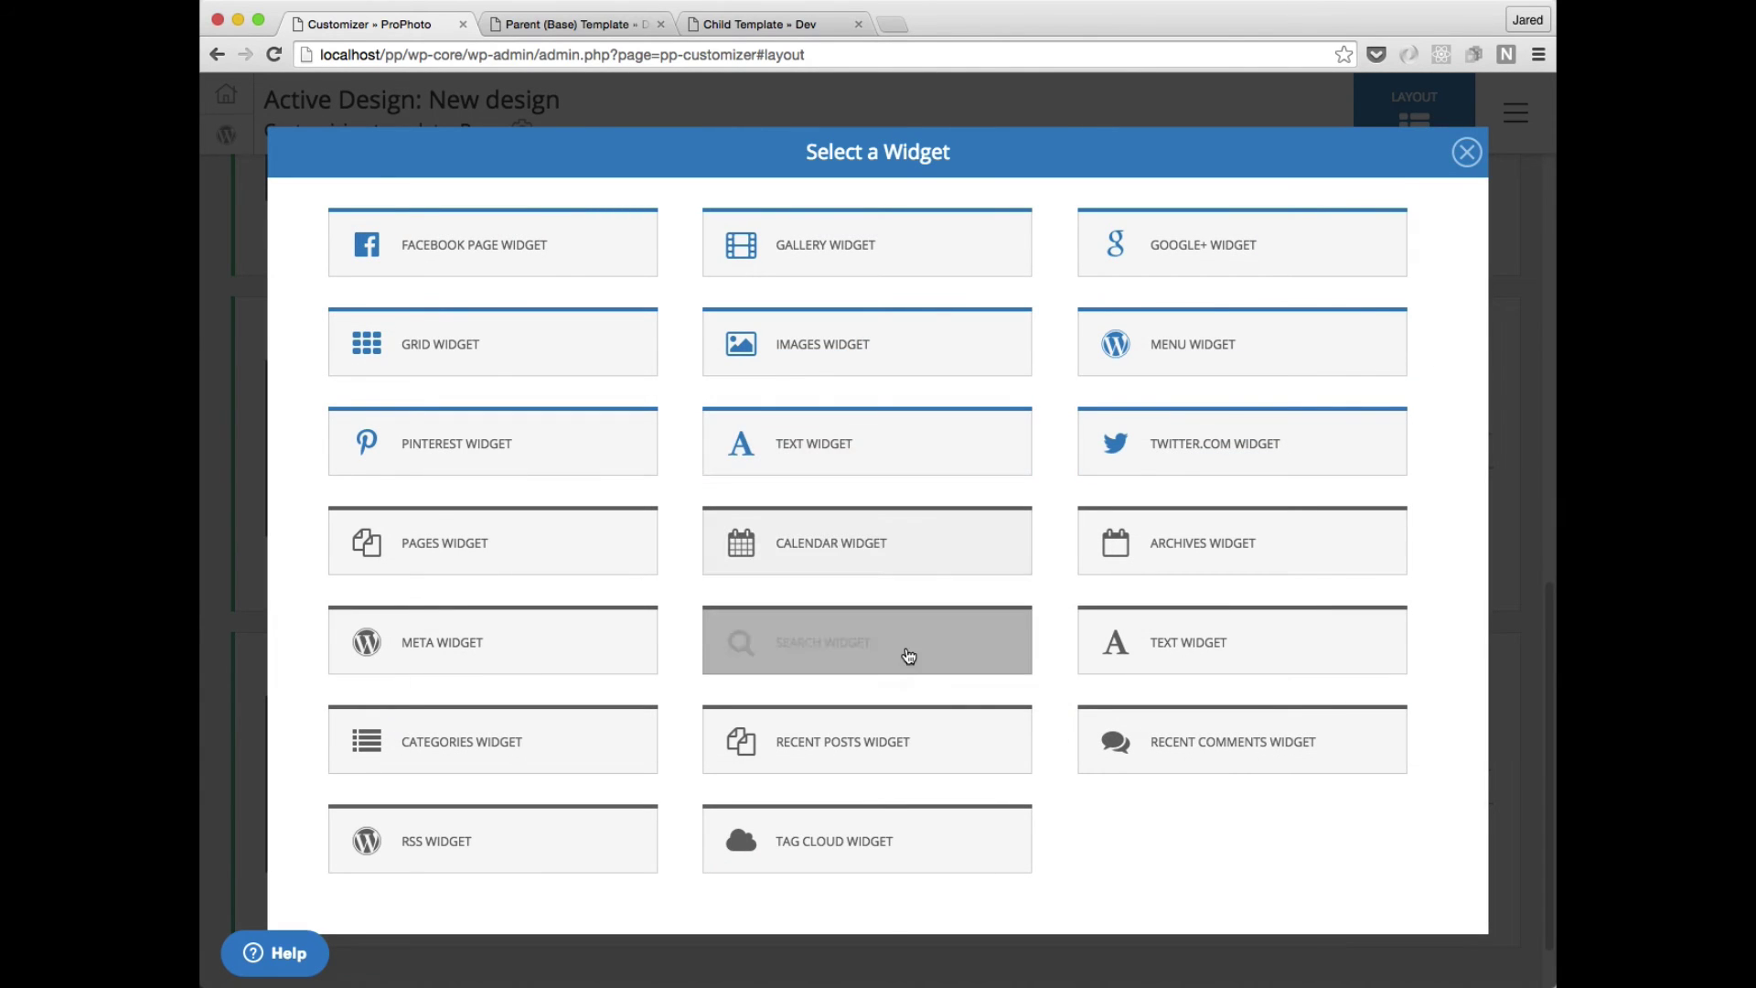
click(902, 653)
text(search)
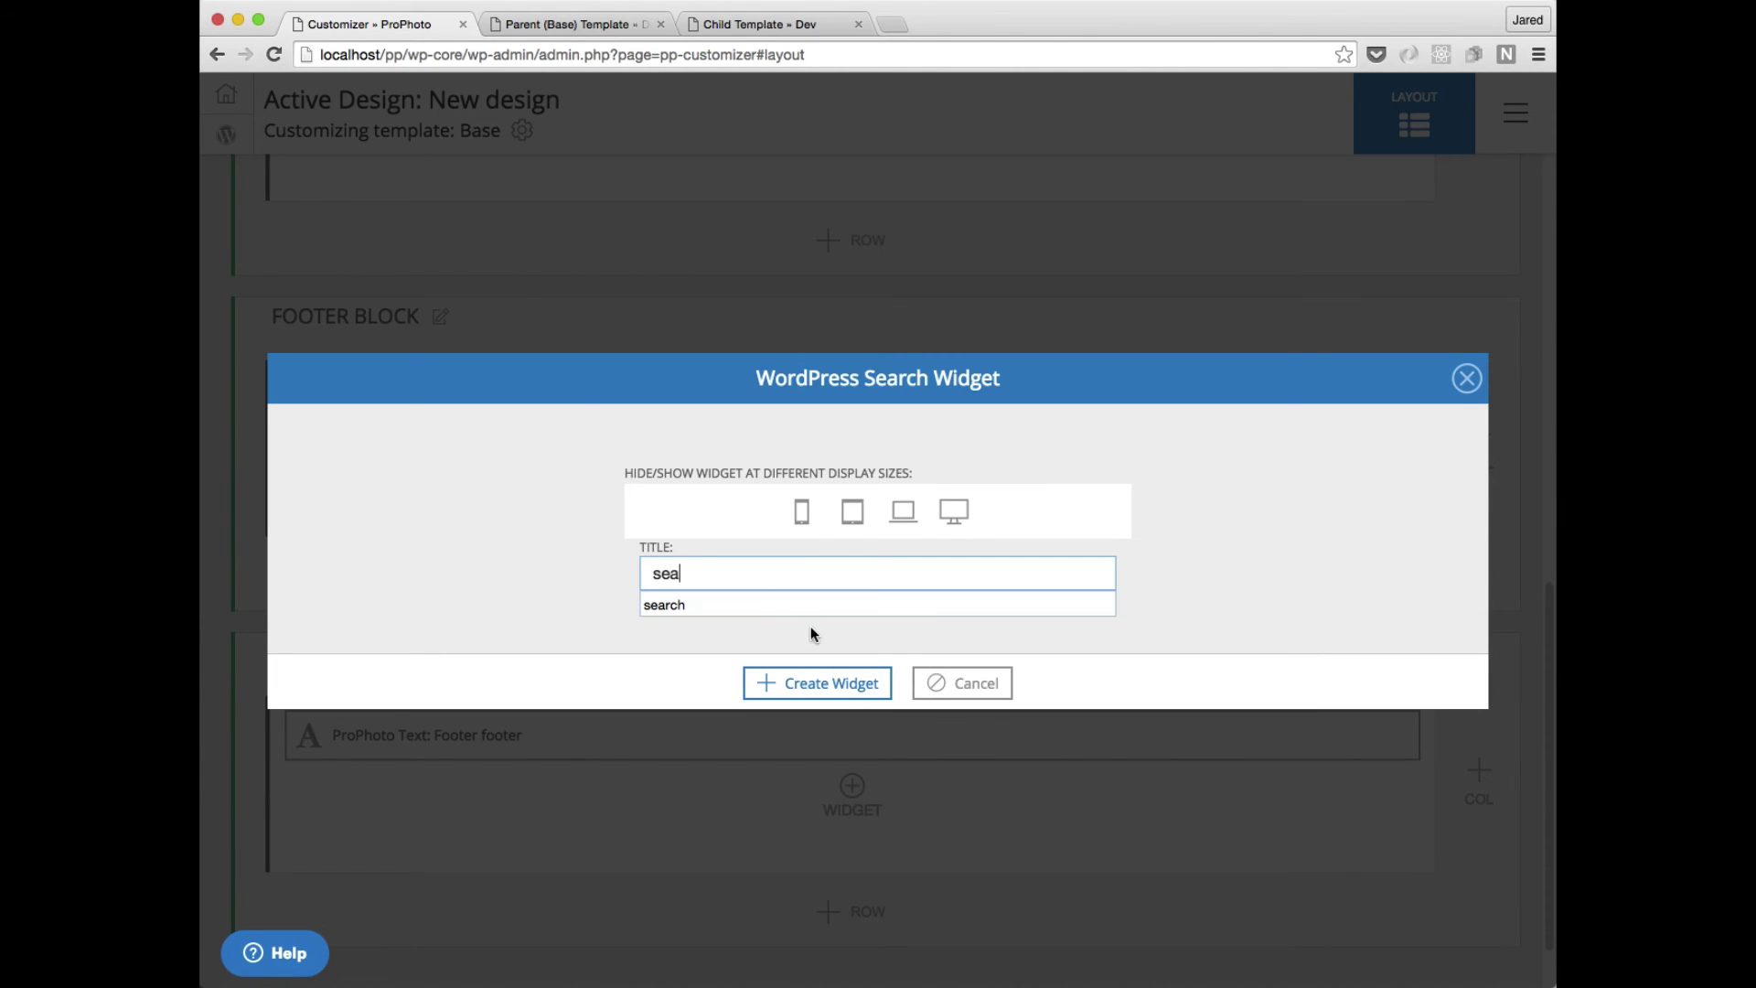
click(817, 680)
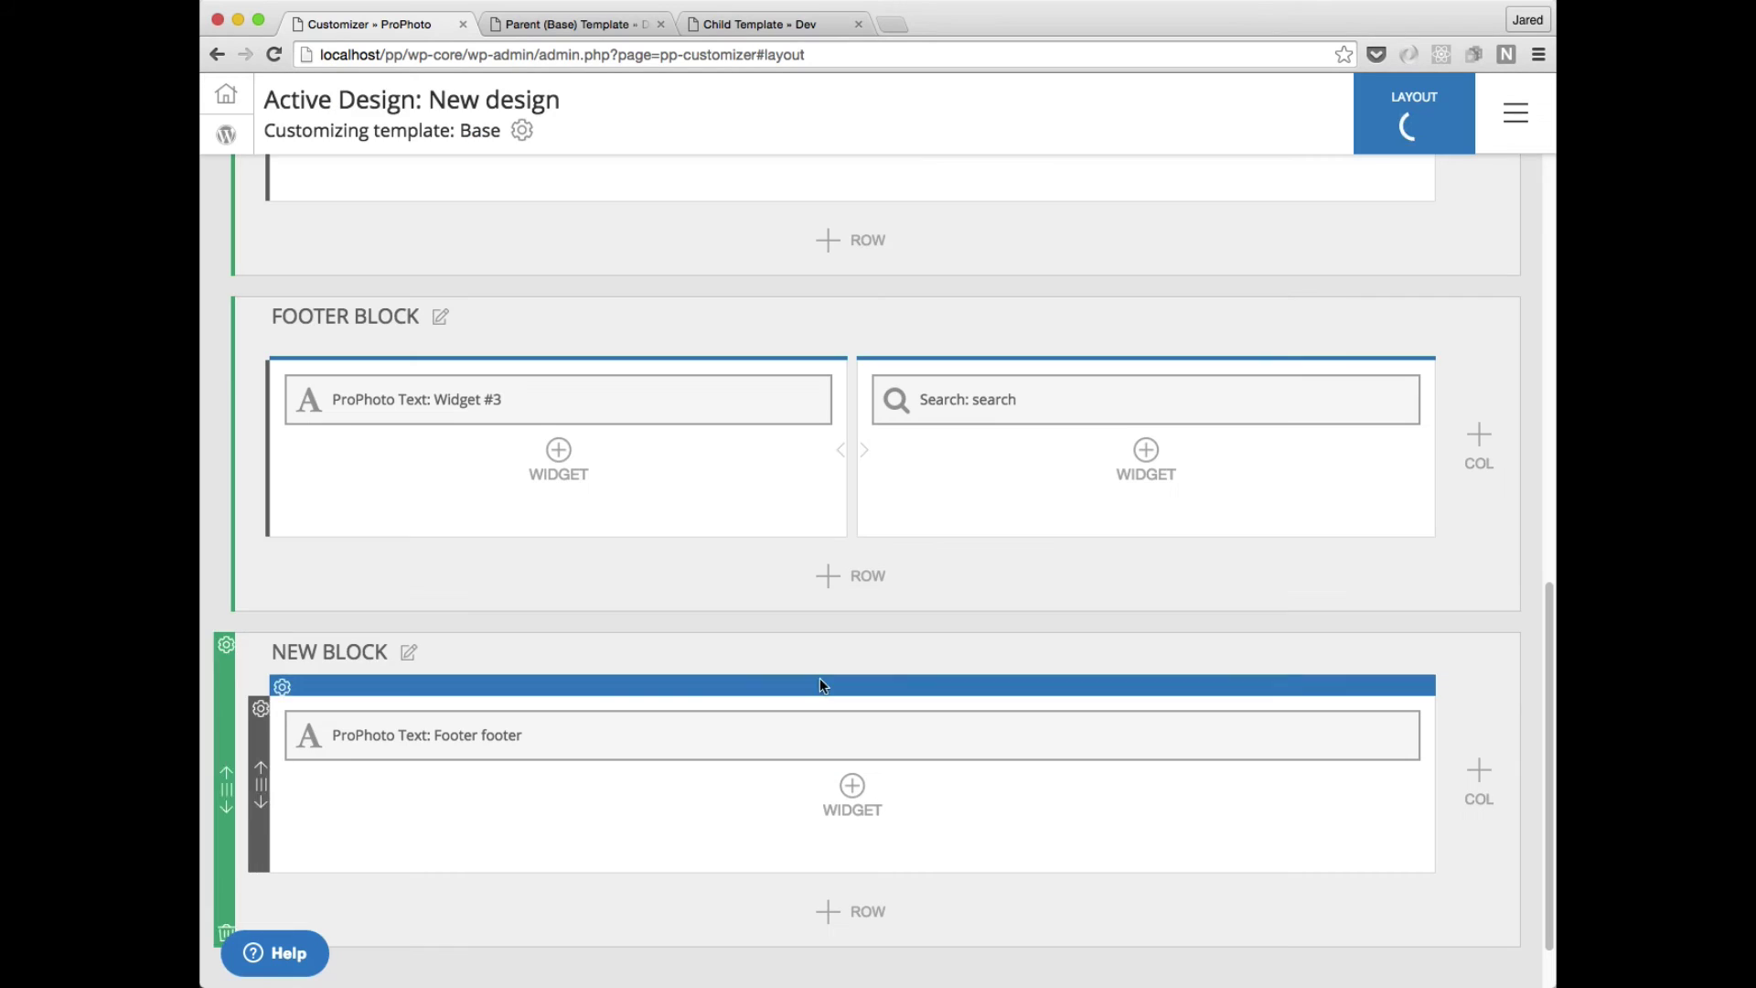
Reload the live Parent (Base) Template and Child Template pages and check their footers for the search column.
click(584, 28)
key(super+r)
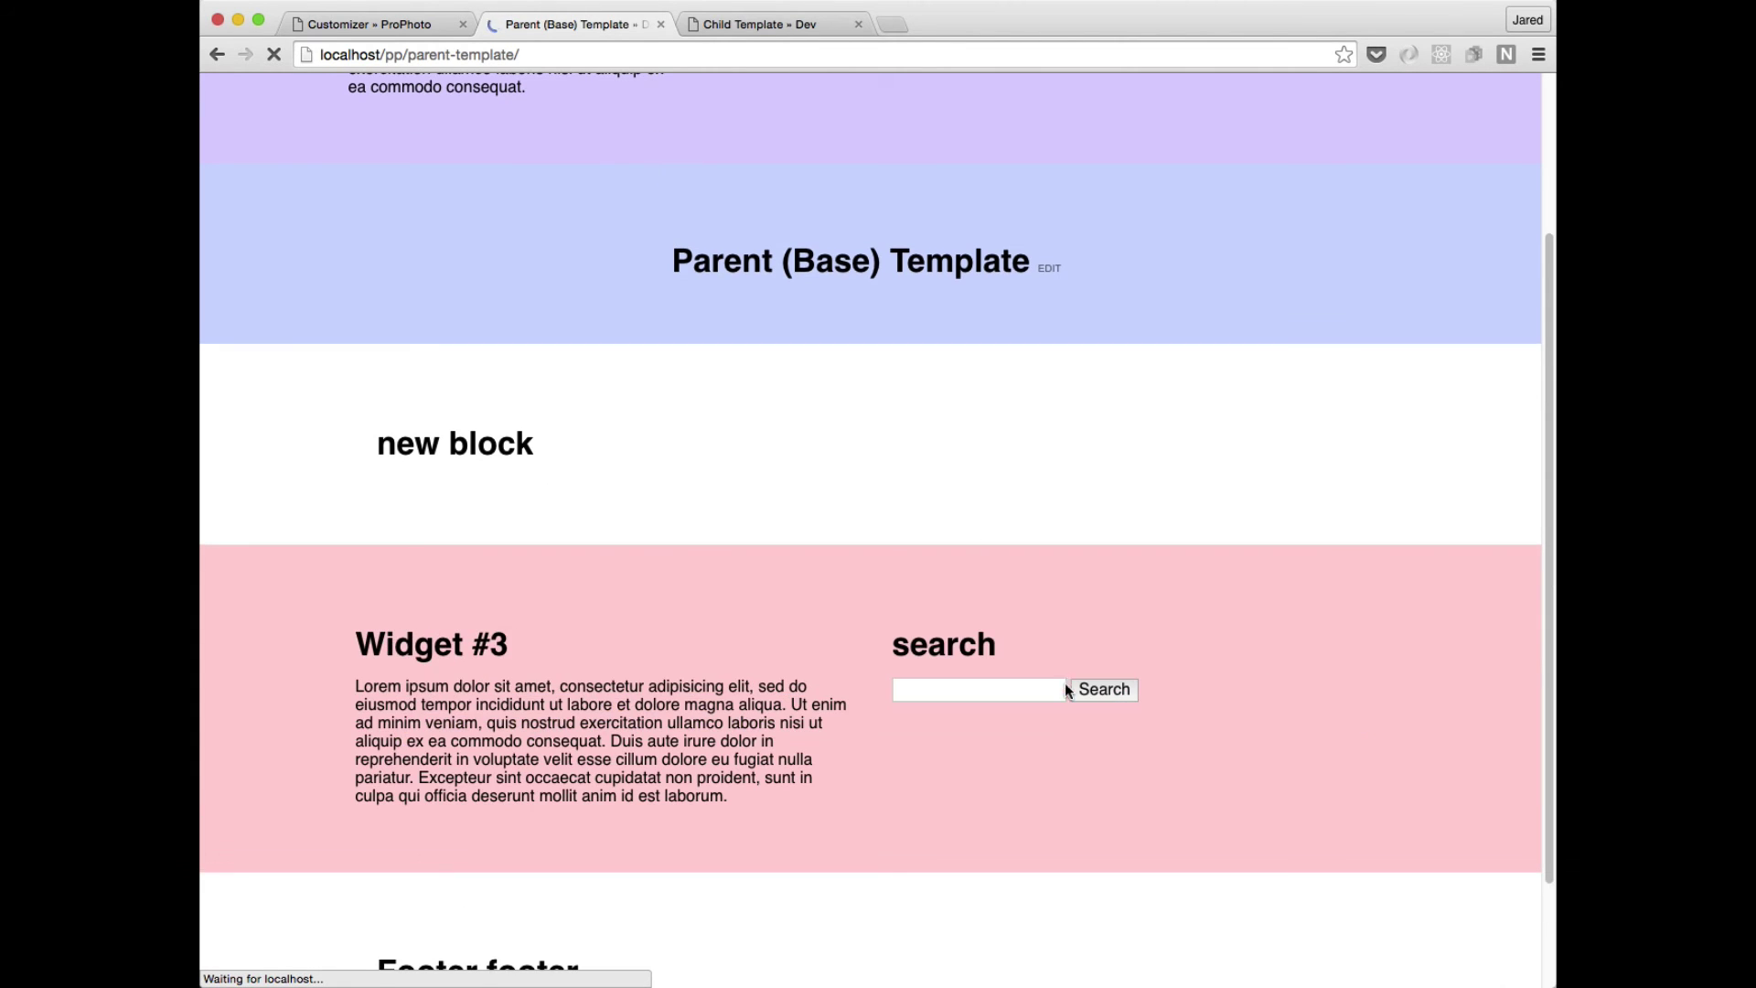
click(731, 22)
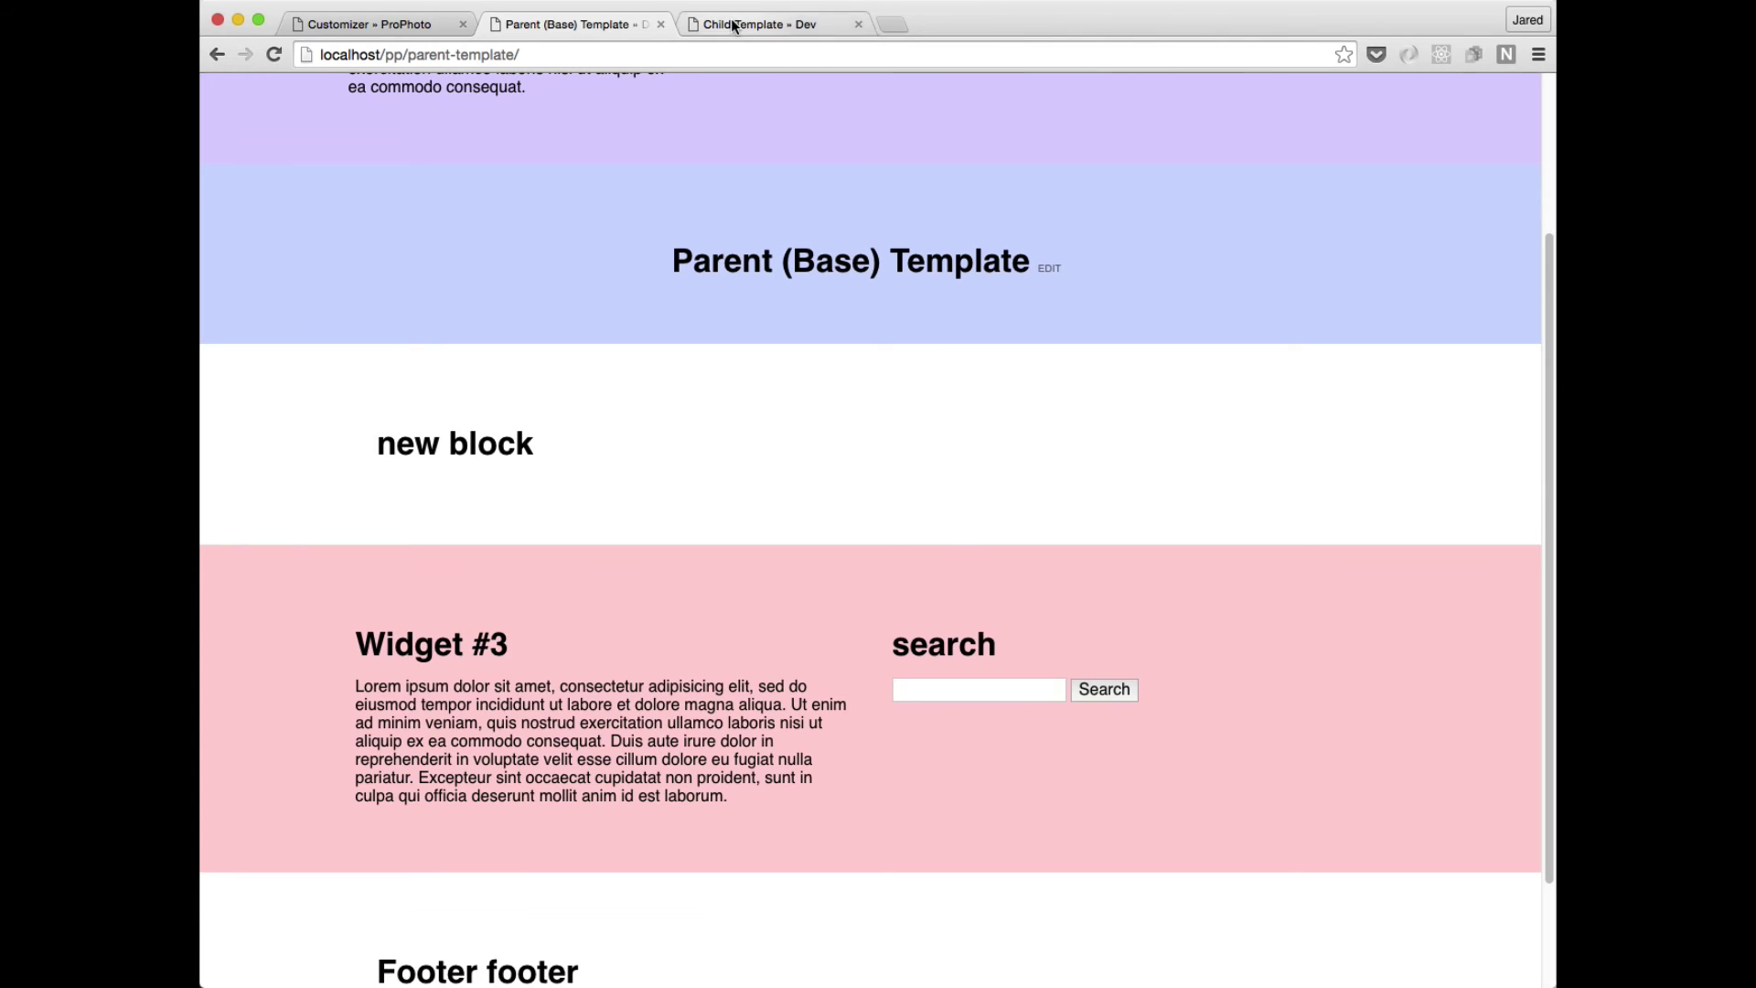
key(super+r)
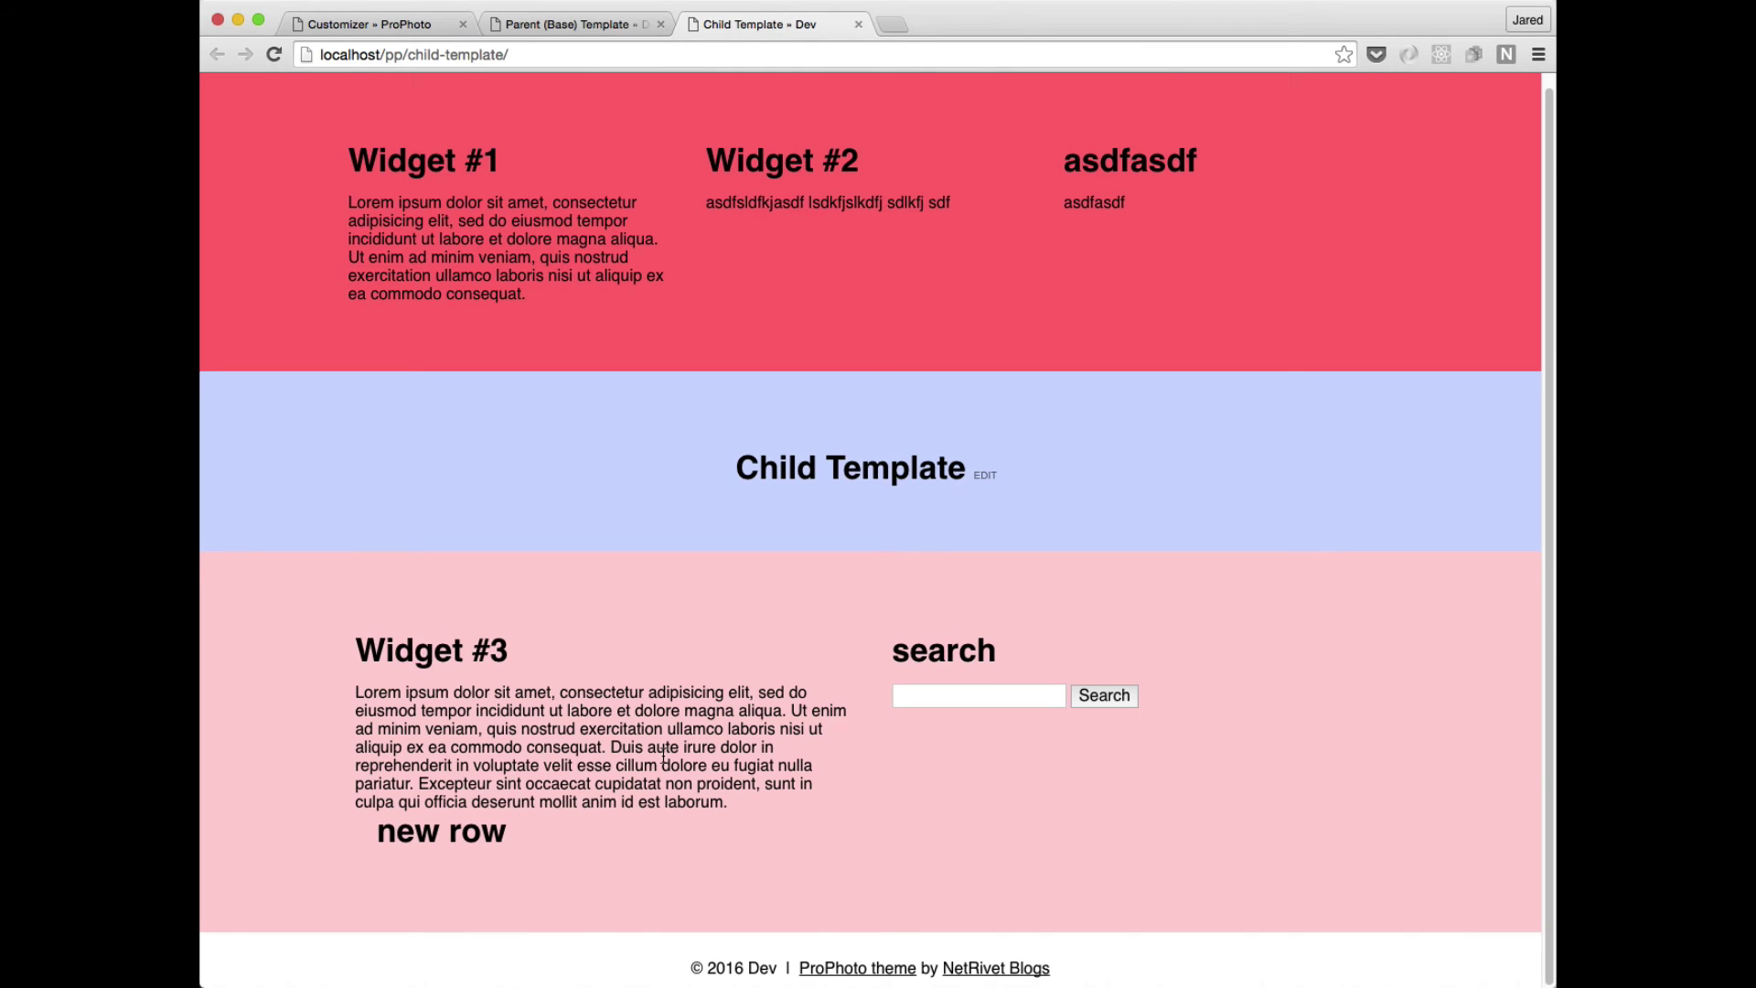
Examine the search column and the new row in the live Child Template page's footer.
drag(877, 775, 661, 728)
click(752, 821)
drag(509, 837, 377, 828)
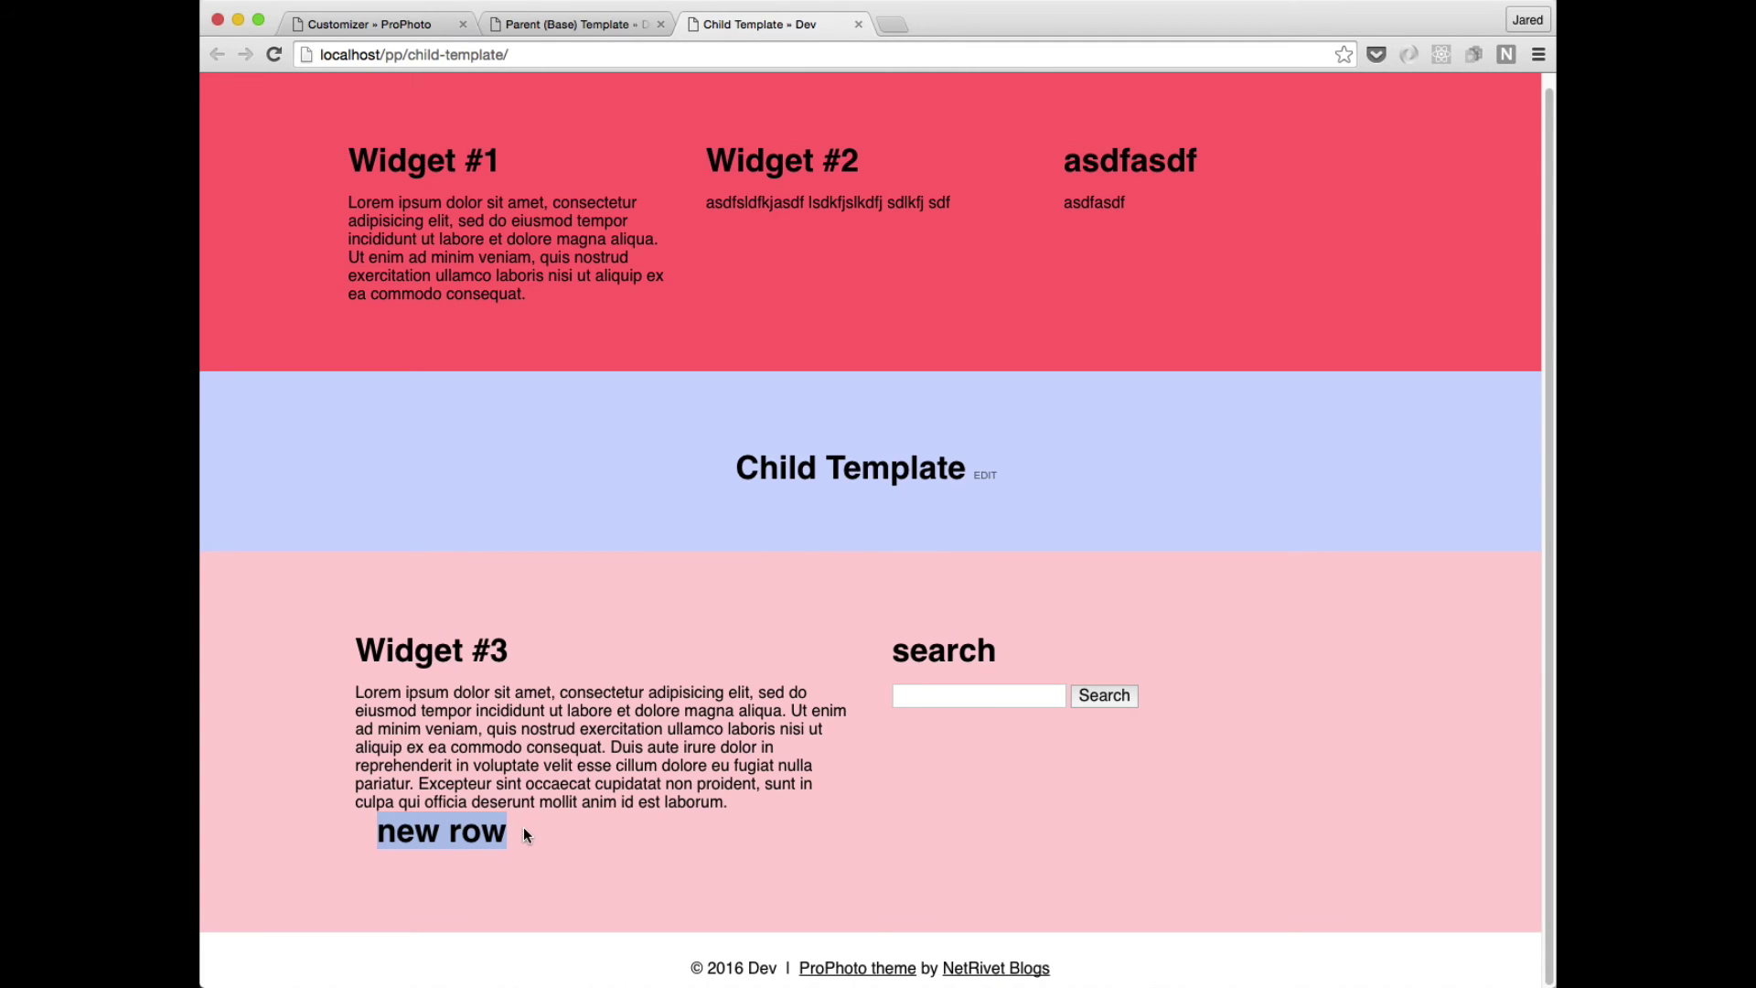
Add a second row to the Base template's footer block and create a ProPhoto Text widget titled "hello" in it.
click(391, 22)
scroll(651, 397, up, 2)
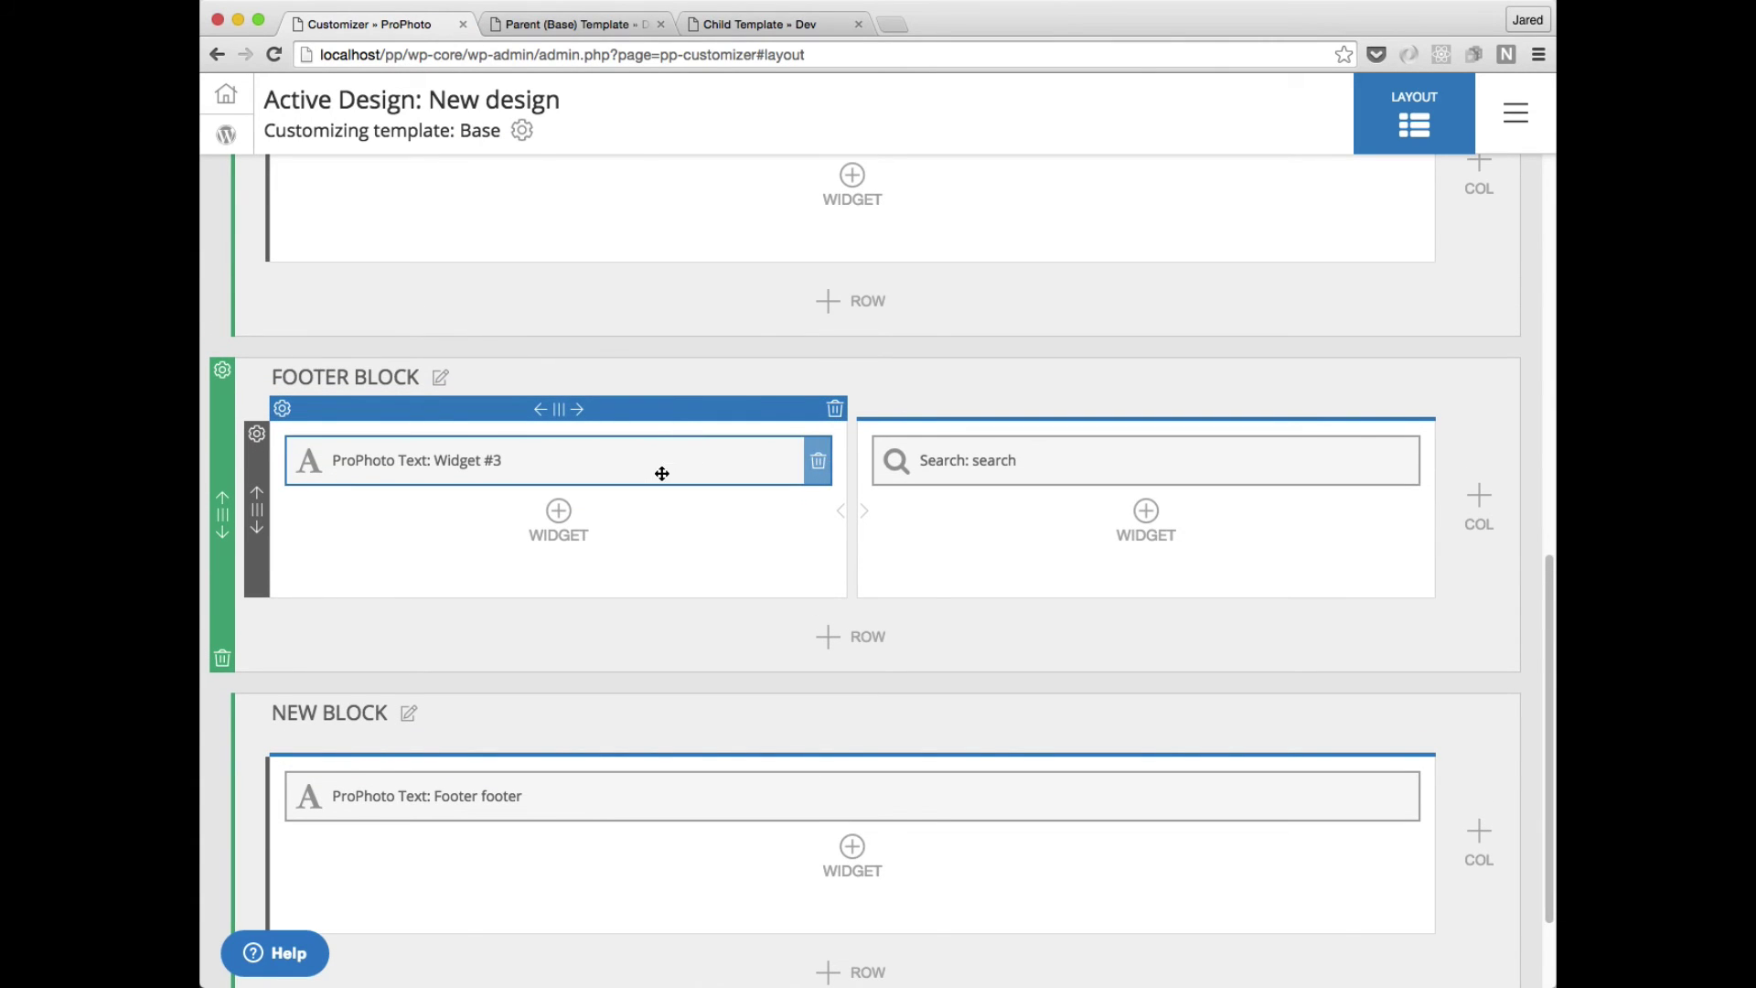
click(858, 631)
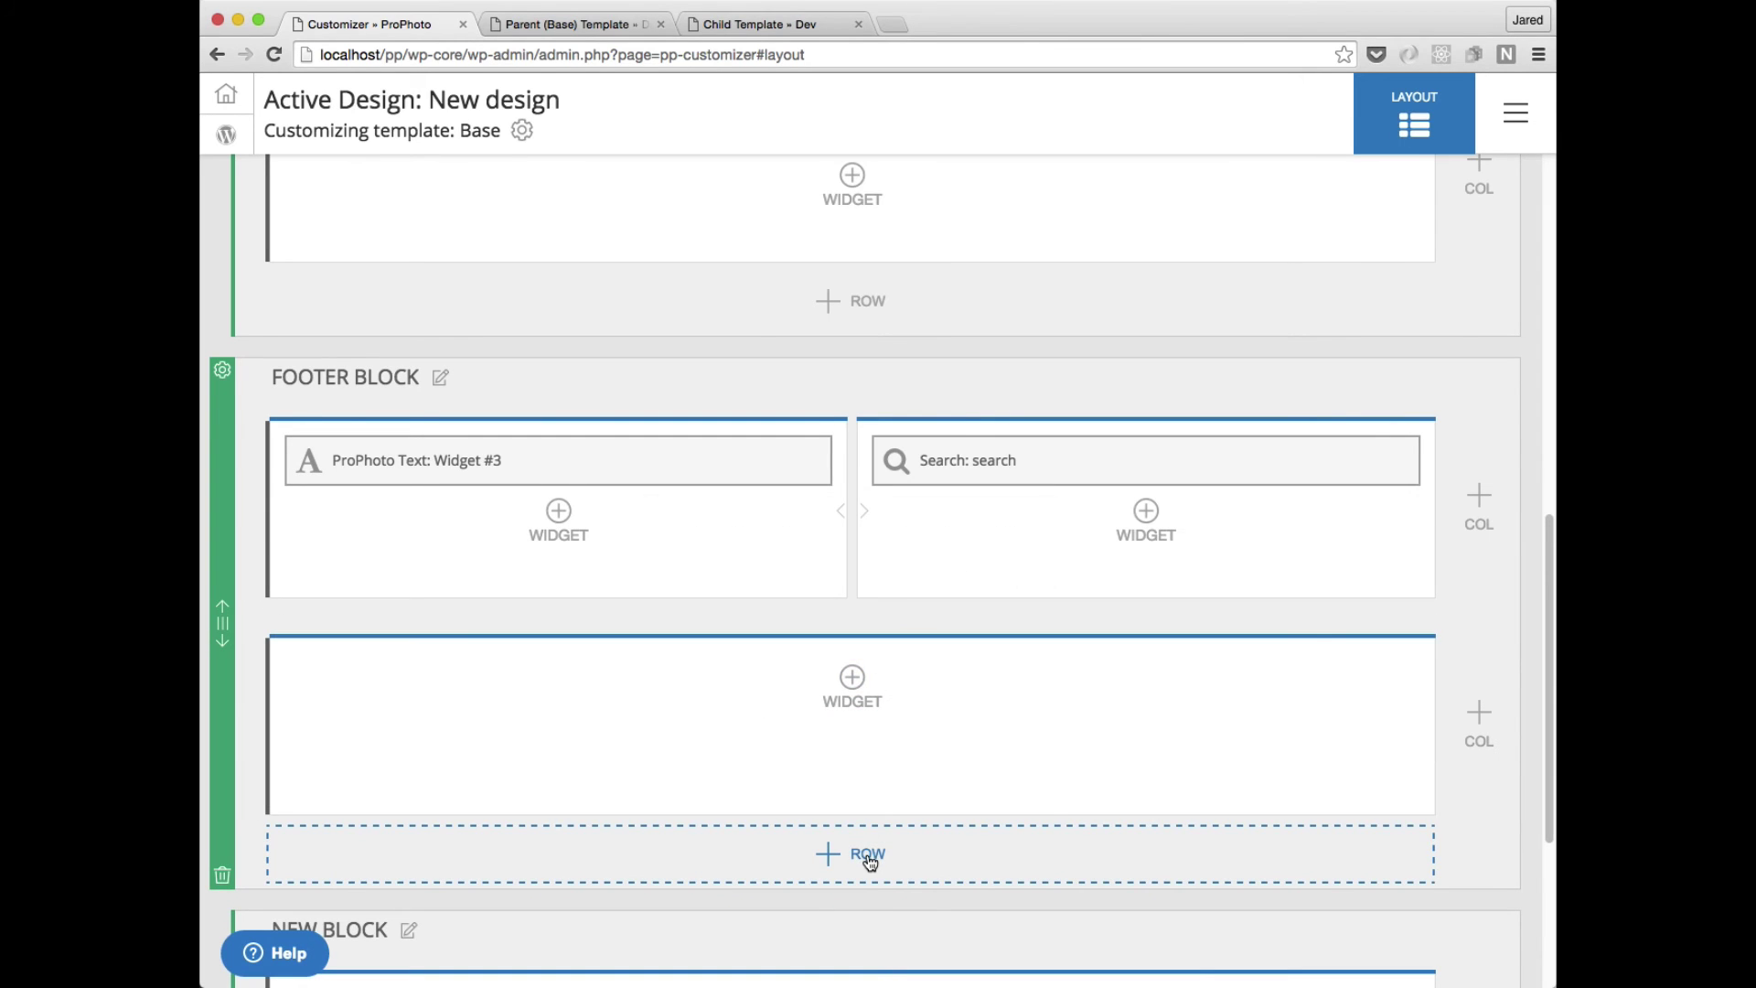
click(851, 677)
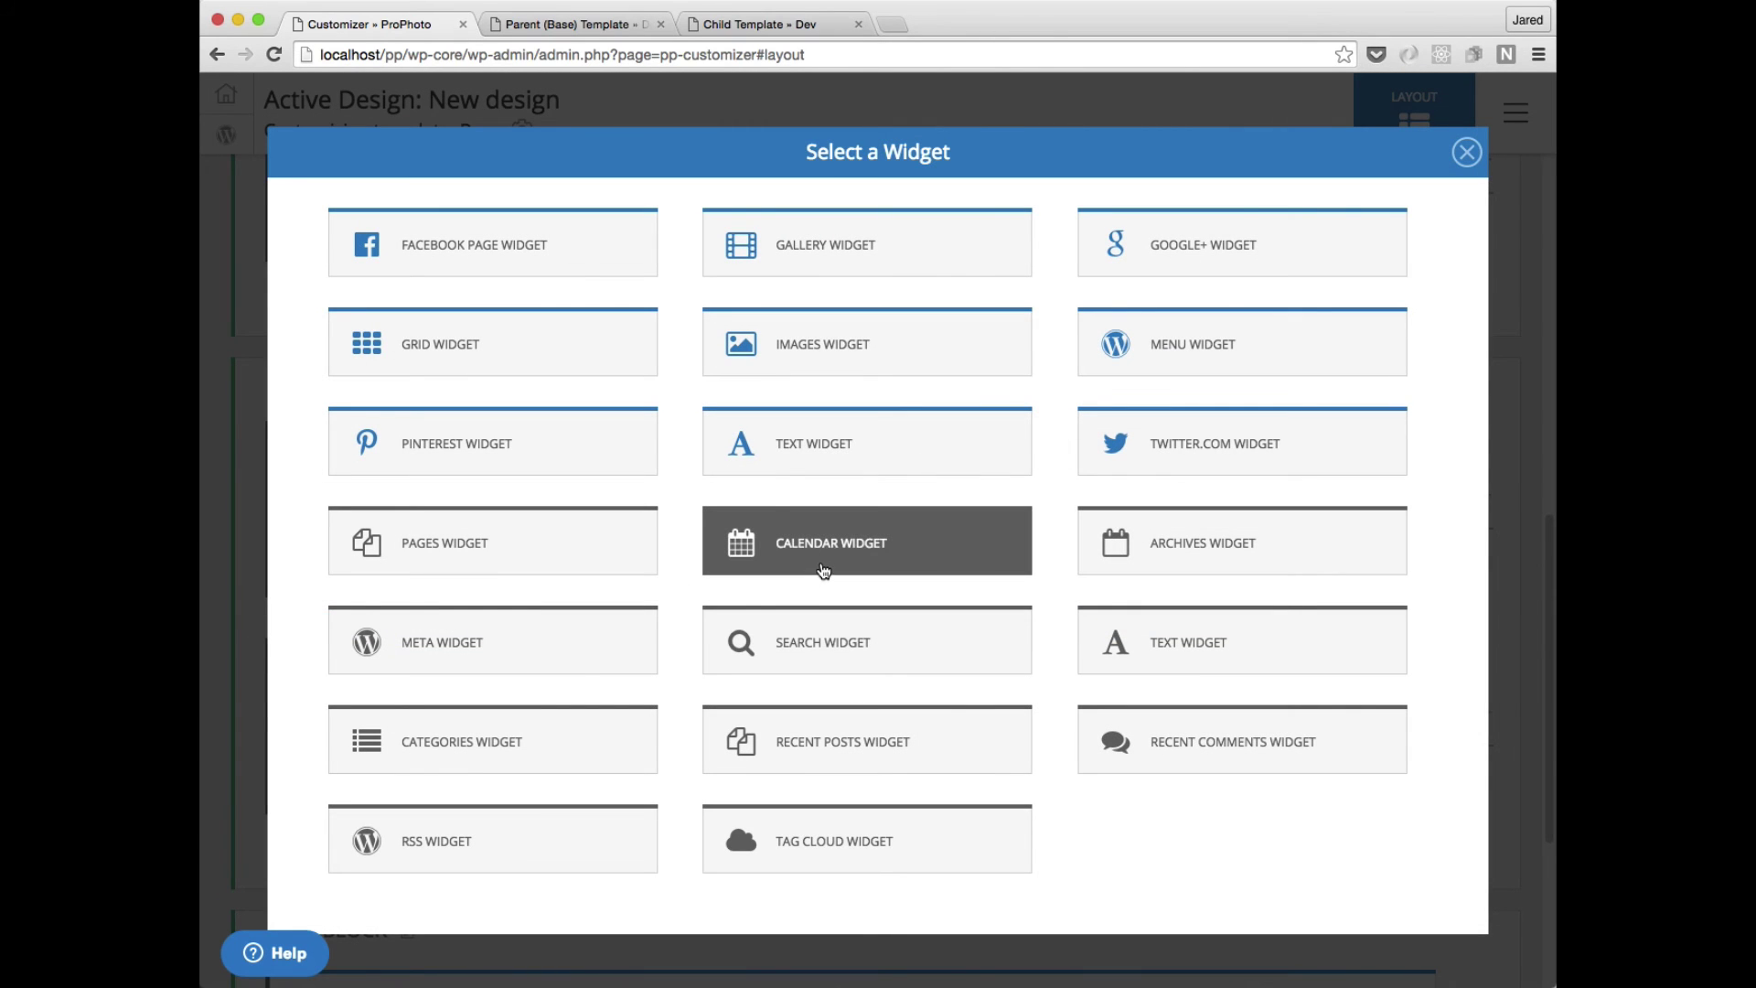
click(804, 451)
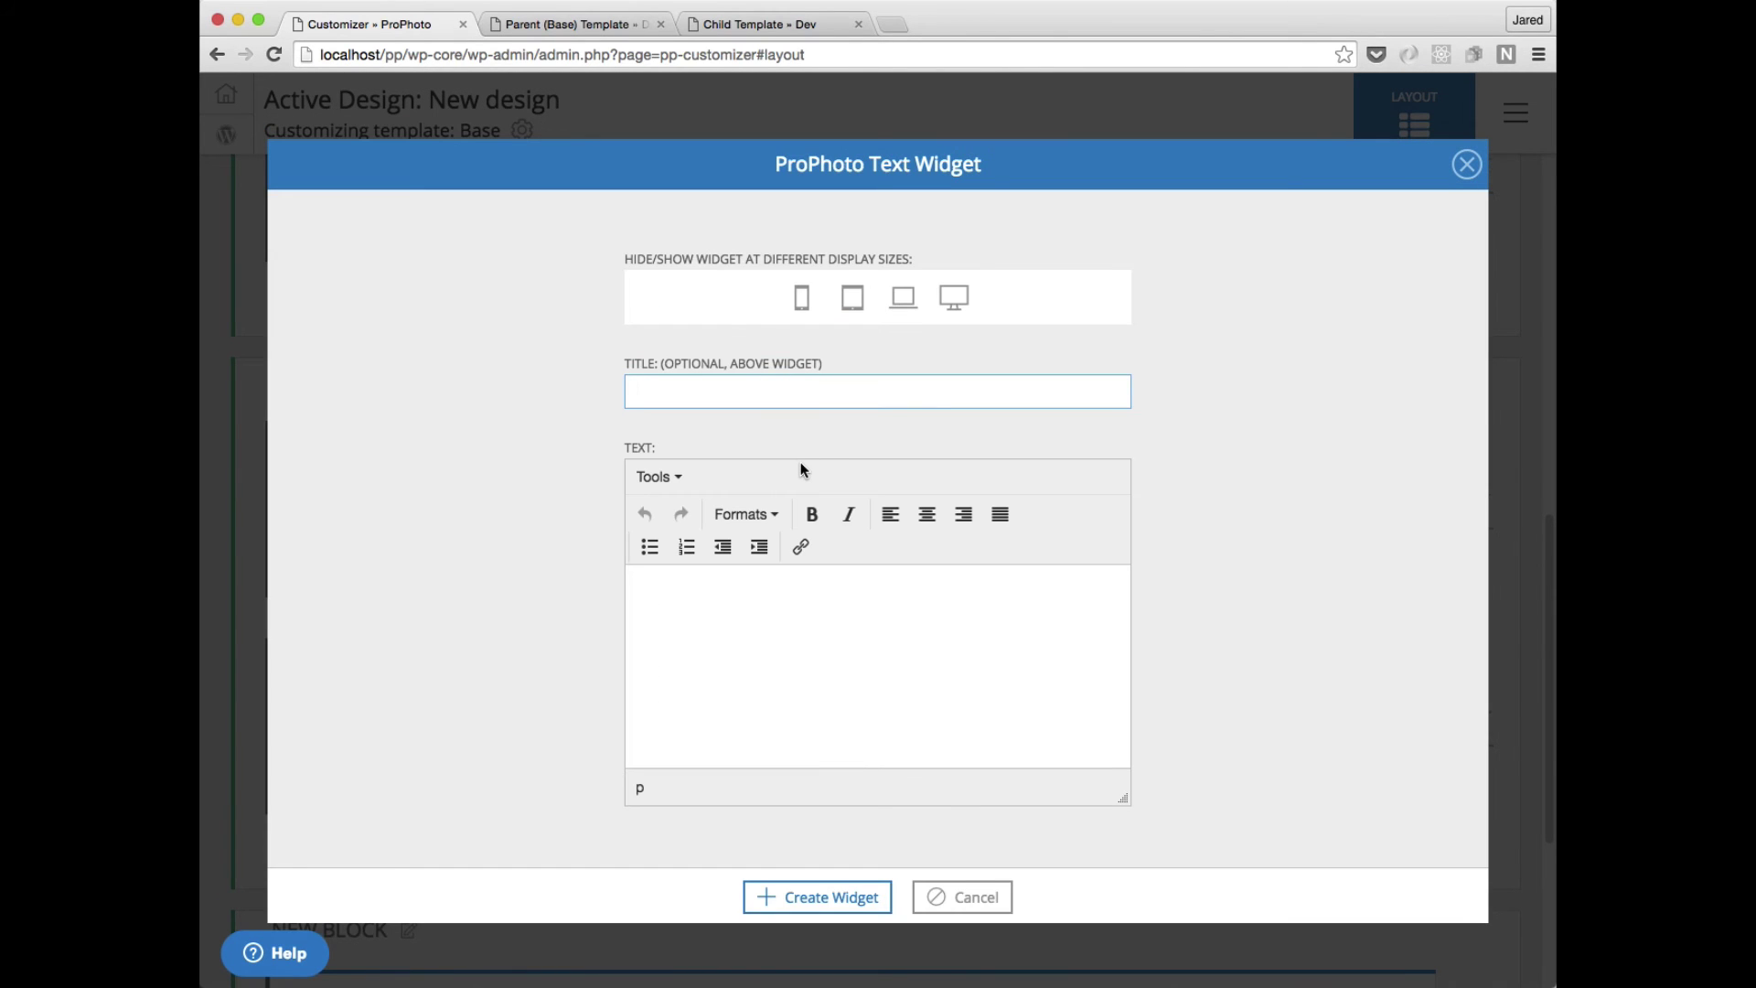
text(hello)
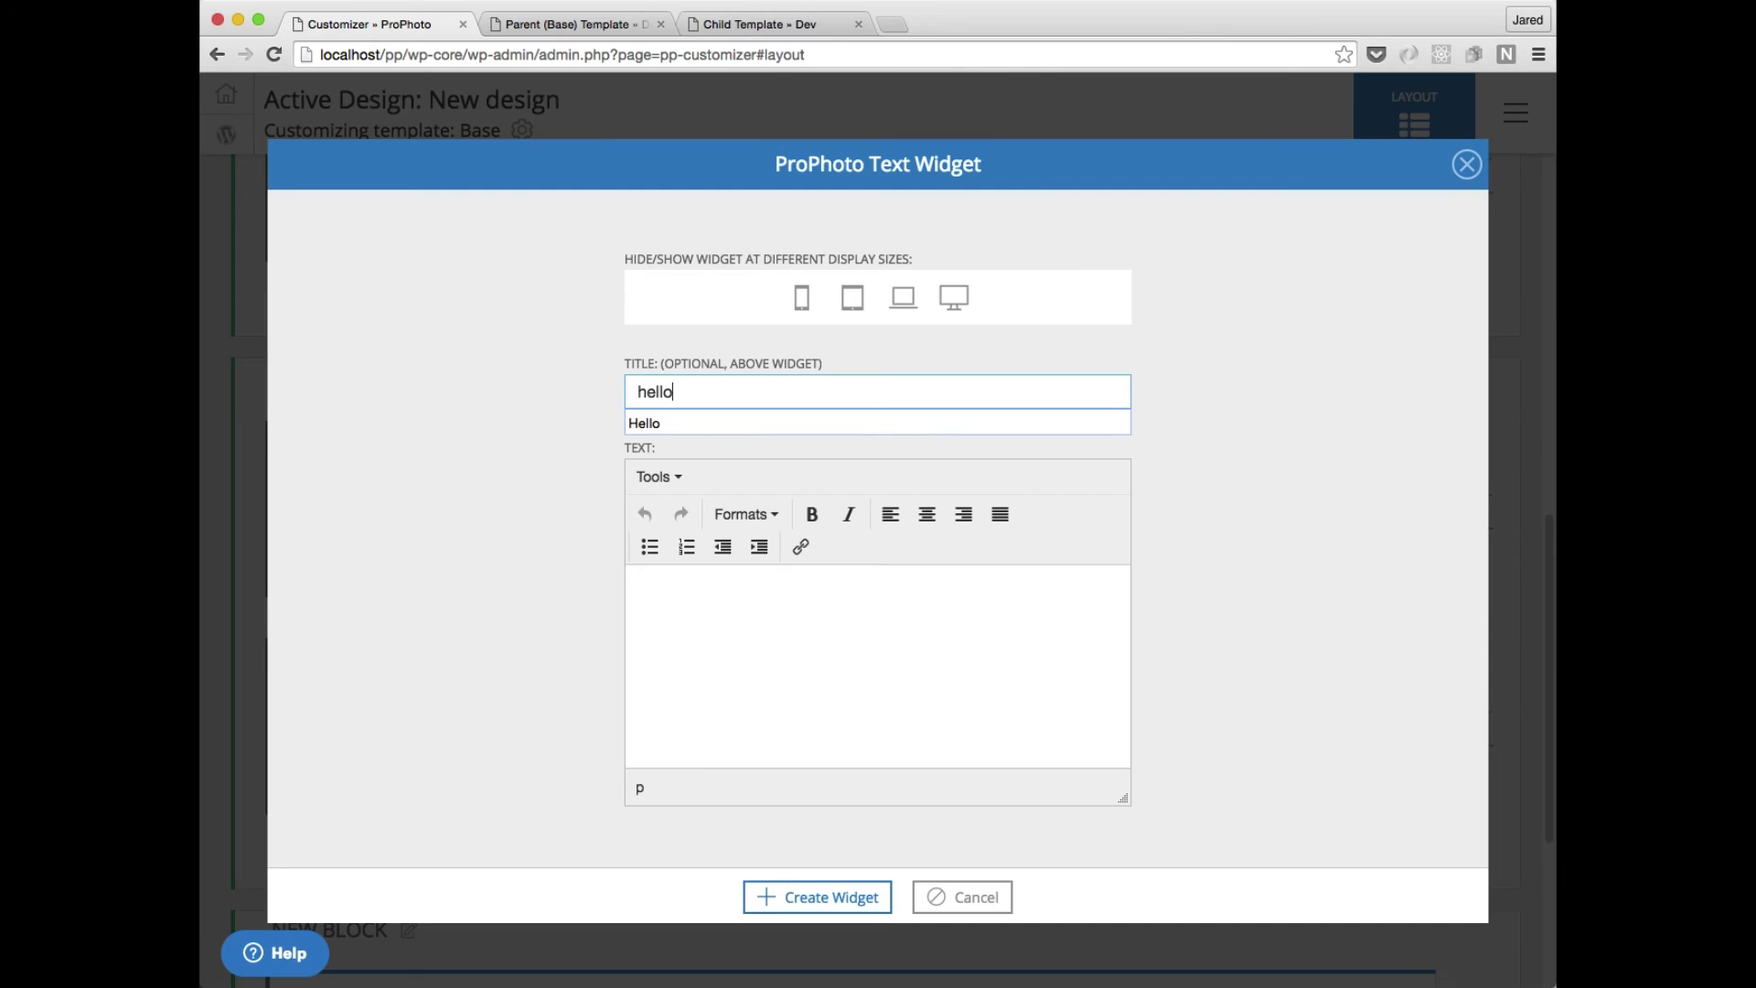
click(815, 898)
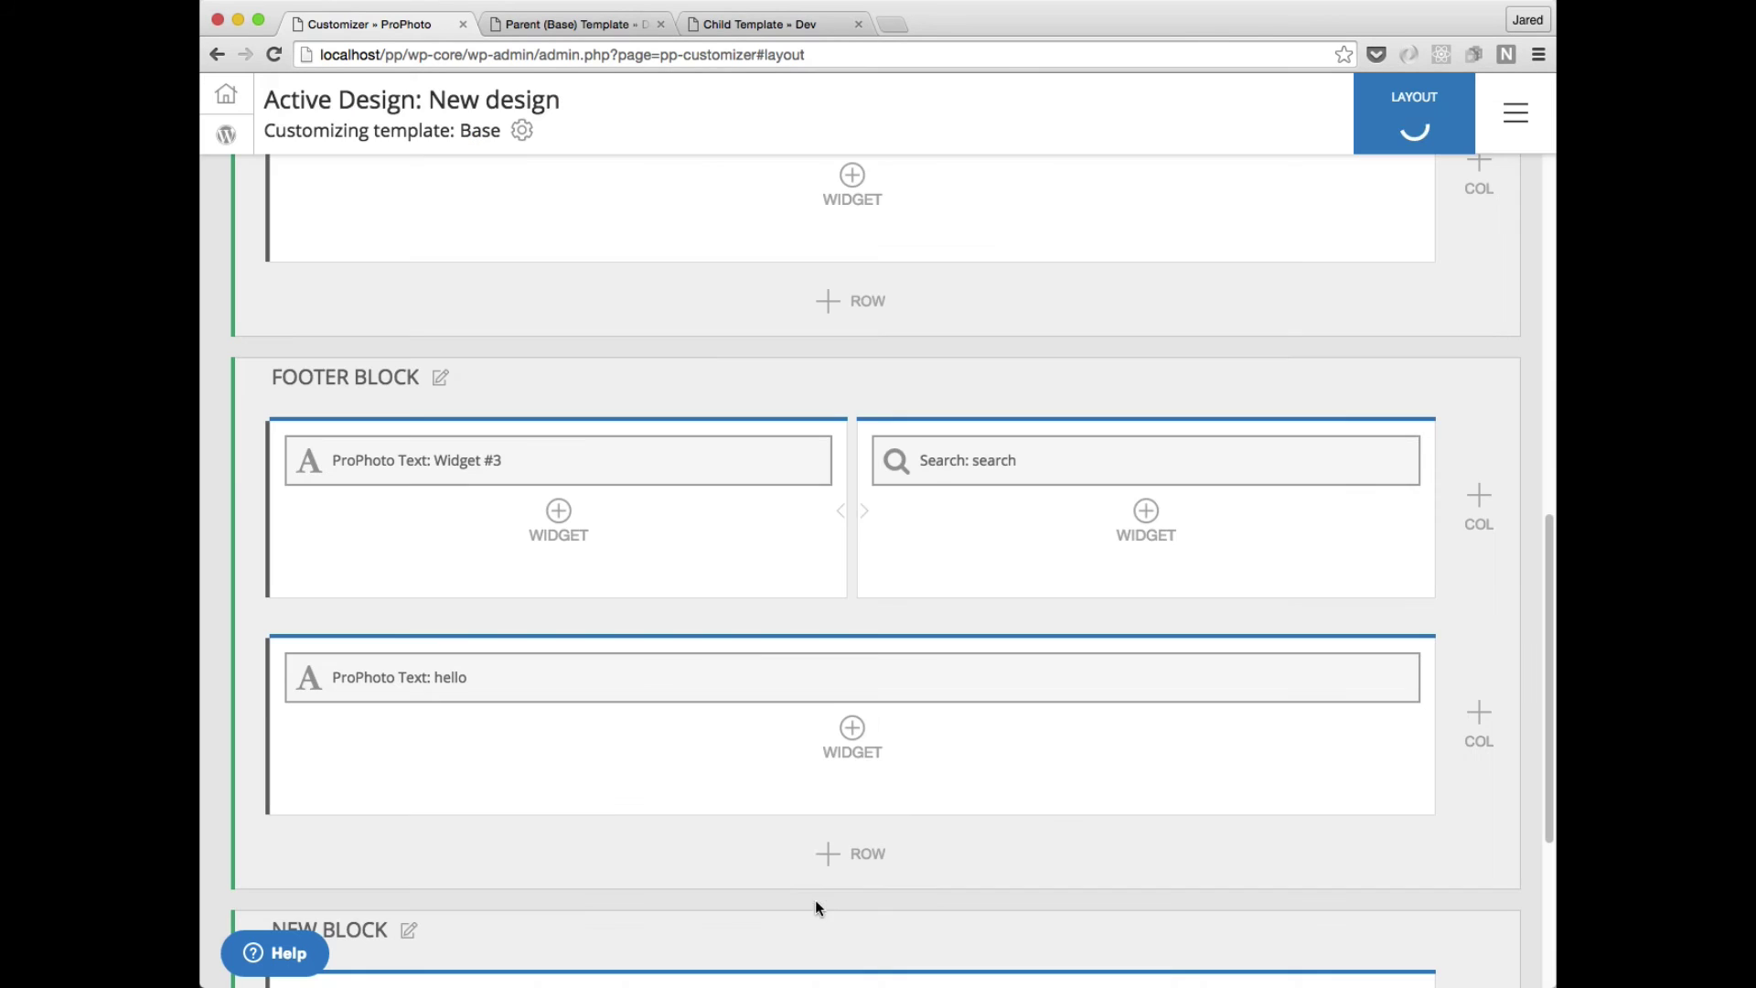
Reload the live Parent (Base) Template and Child Template pages and check the child footer for the "hello" row.
click(551, 23)
key(super+r)
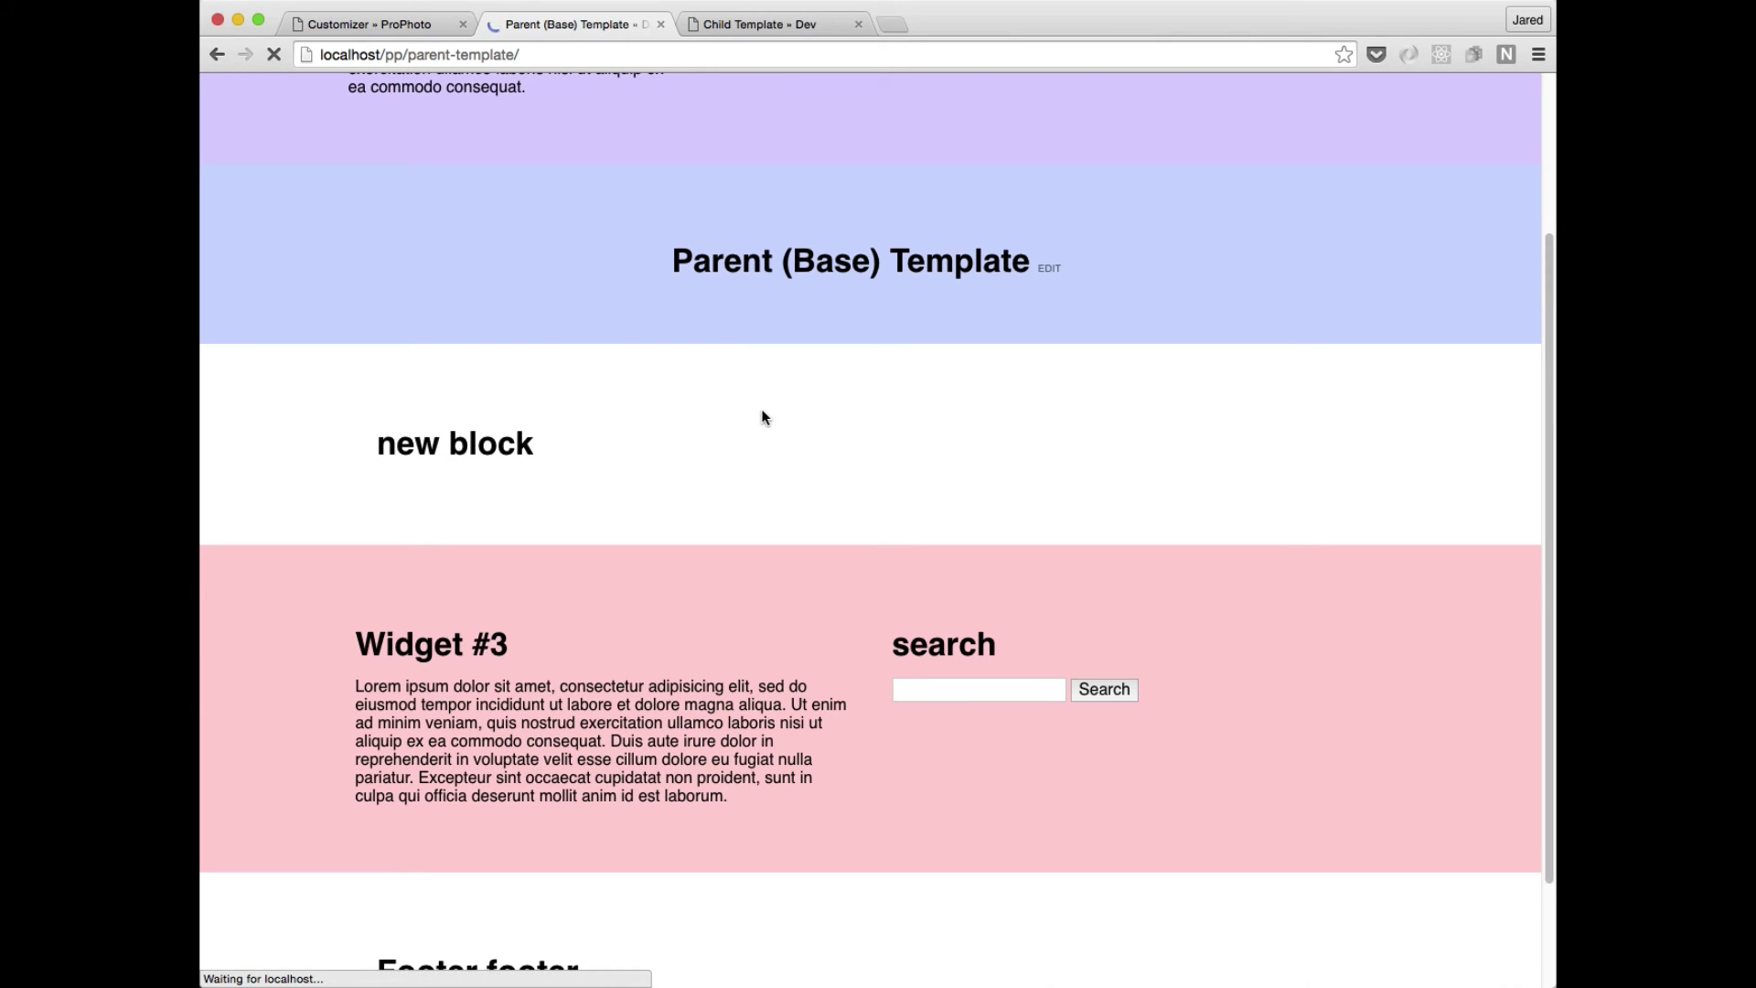
click(759, 26)
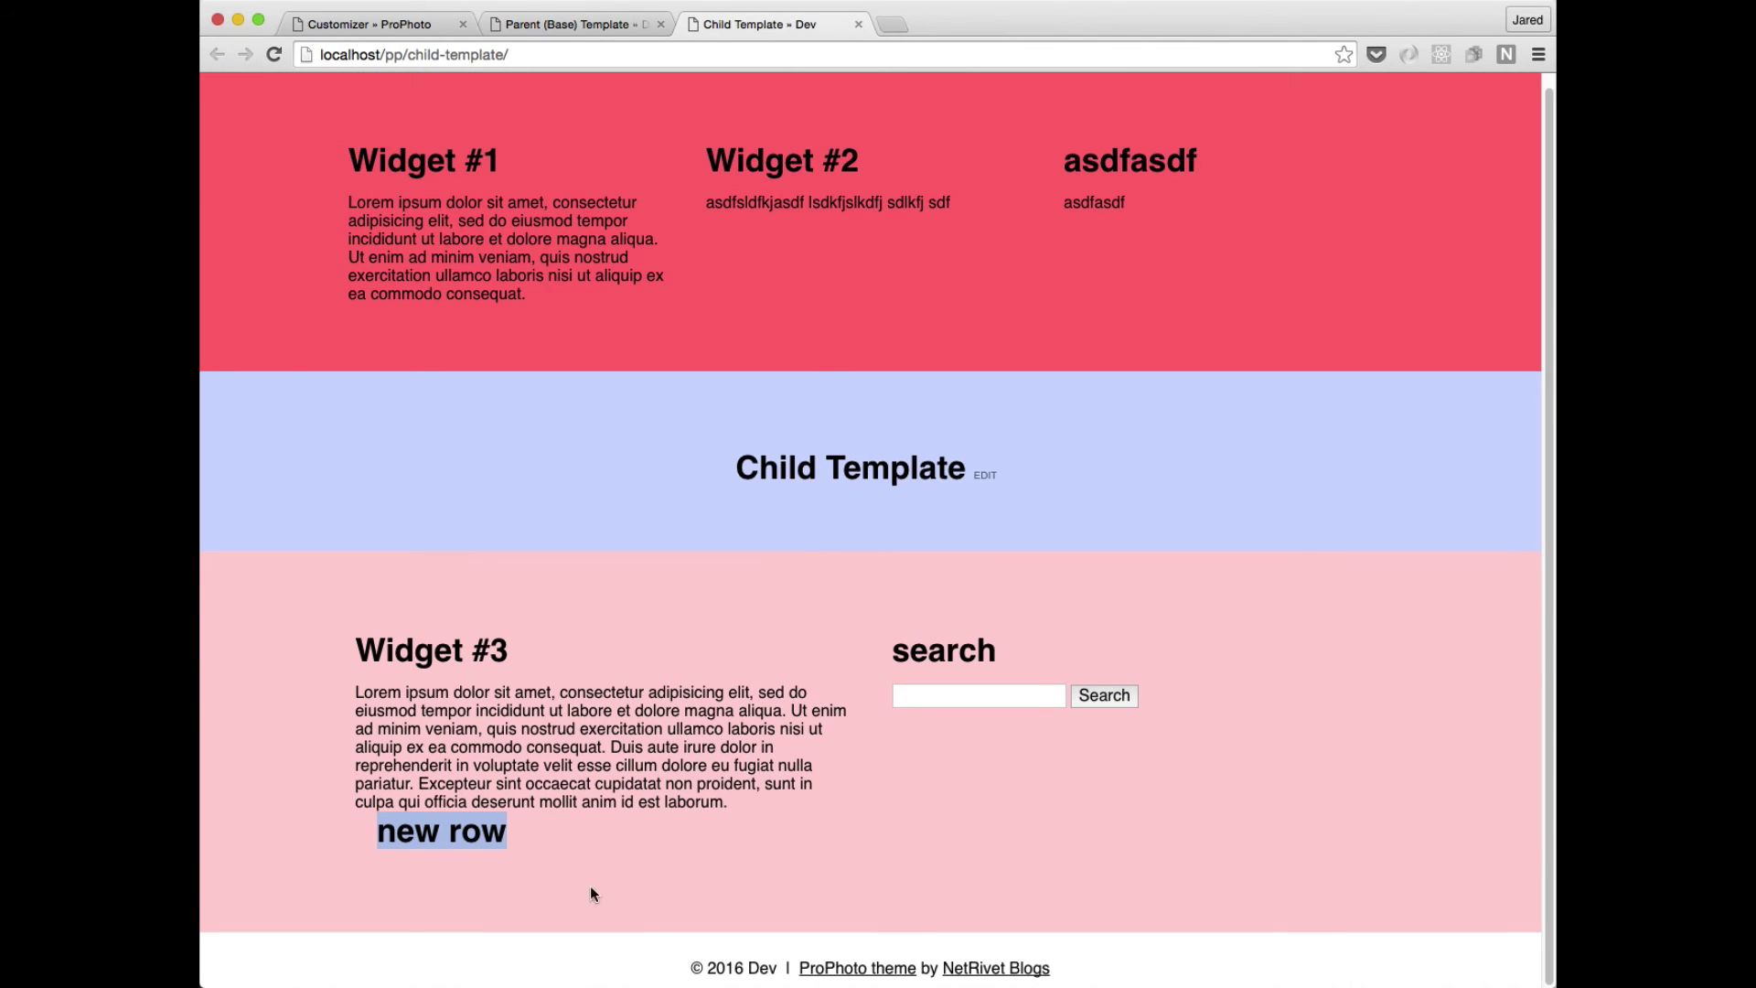
drag(549, 847, 370, 821)
key(super+r)
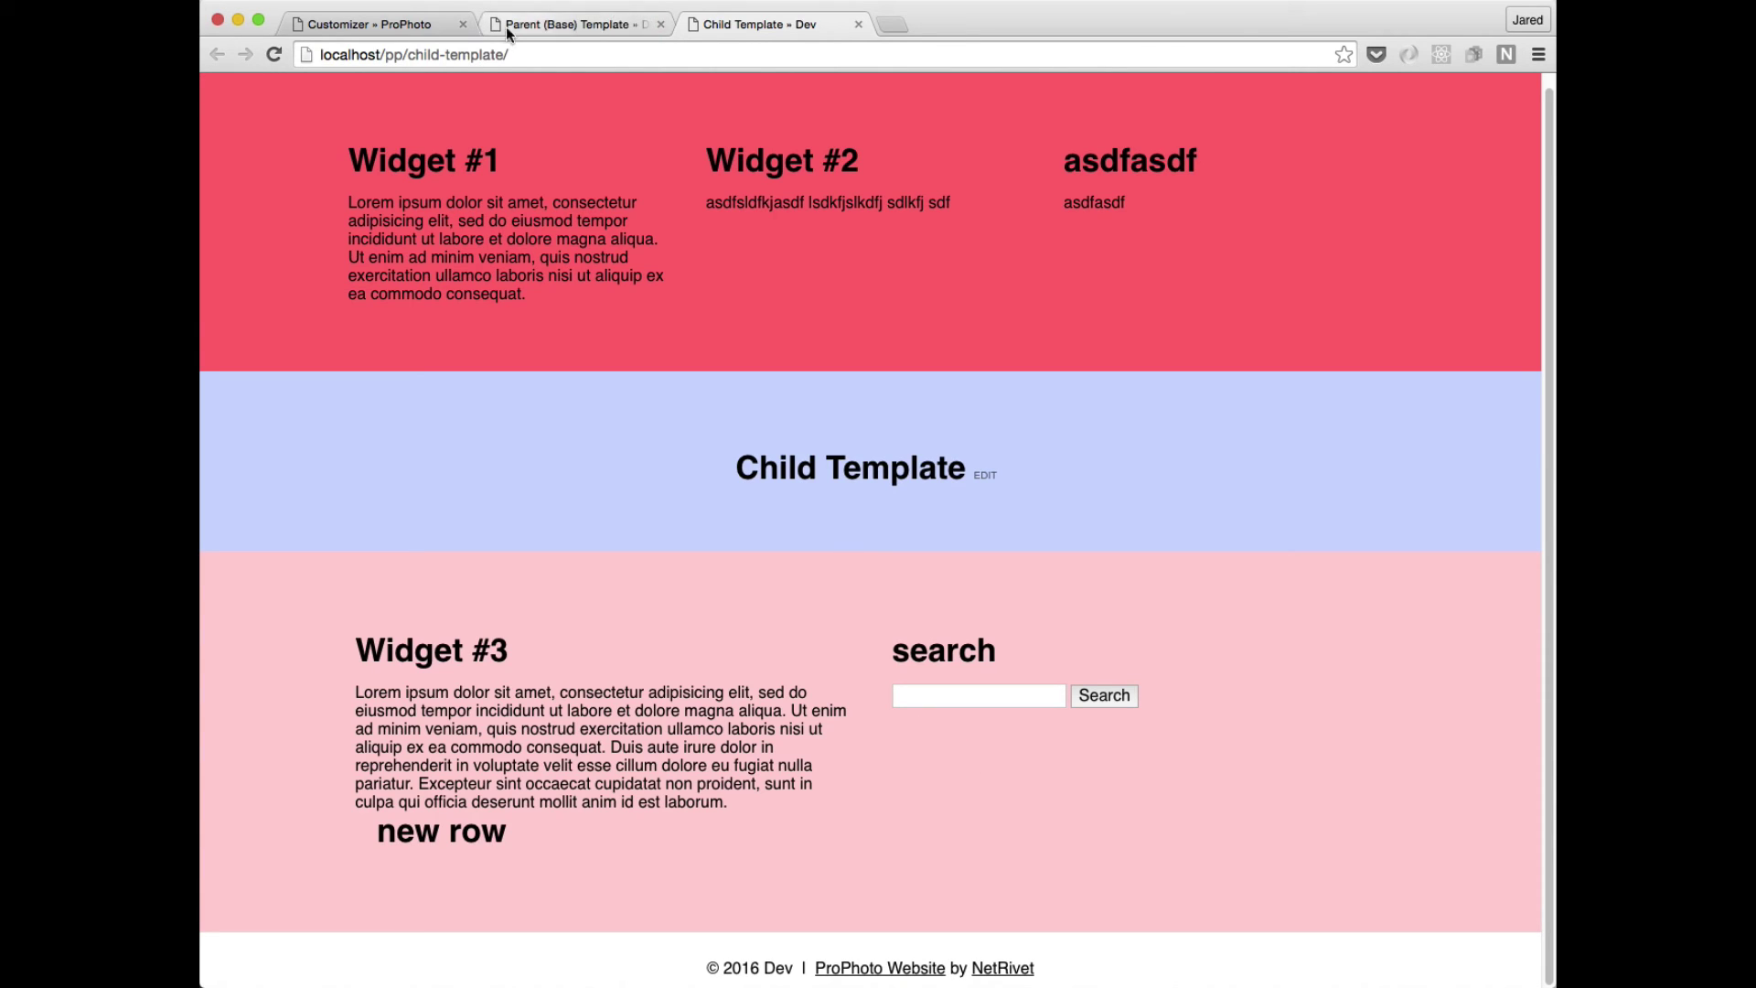
Return to the customizer and switch from the Base template to customizing the Child template.
click(380, 34)
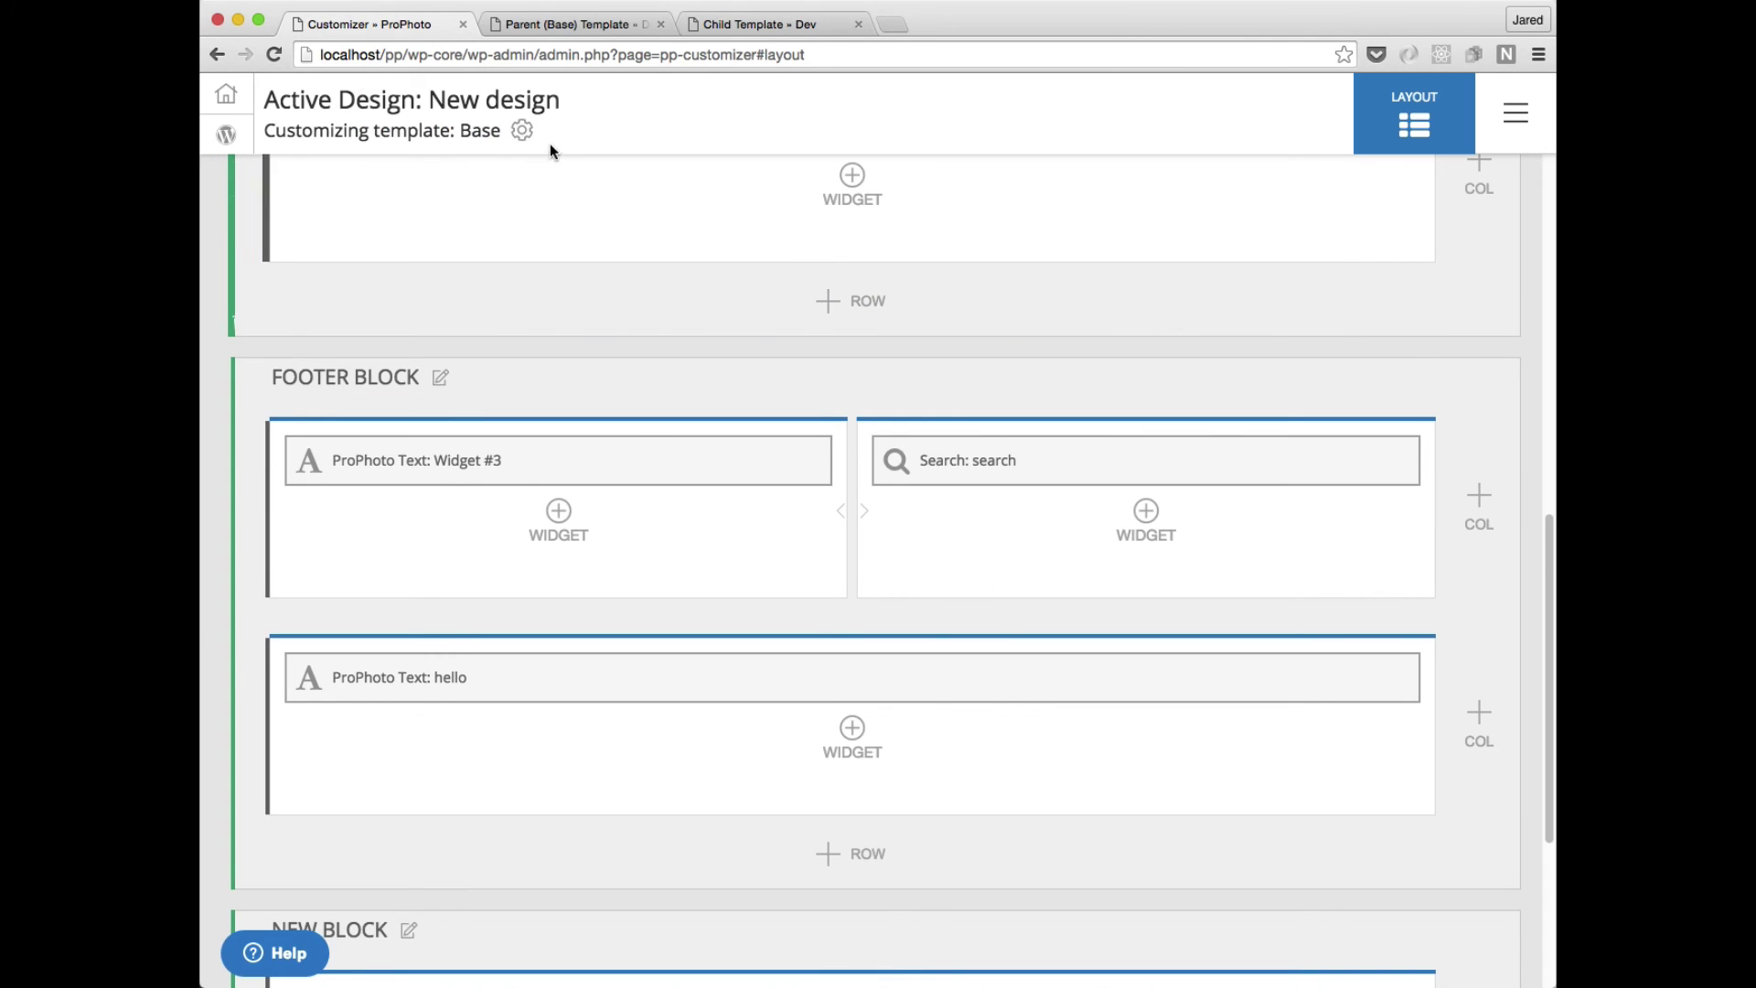
click(518, 134)
click(458, 378)
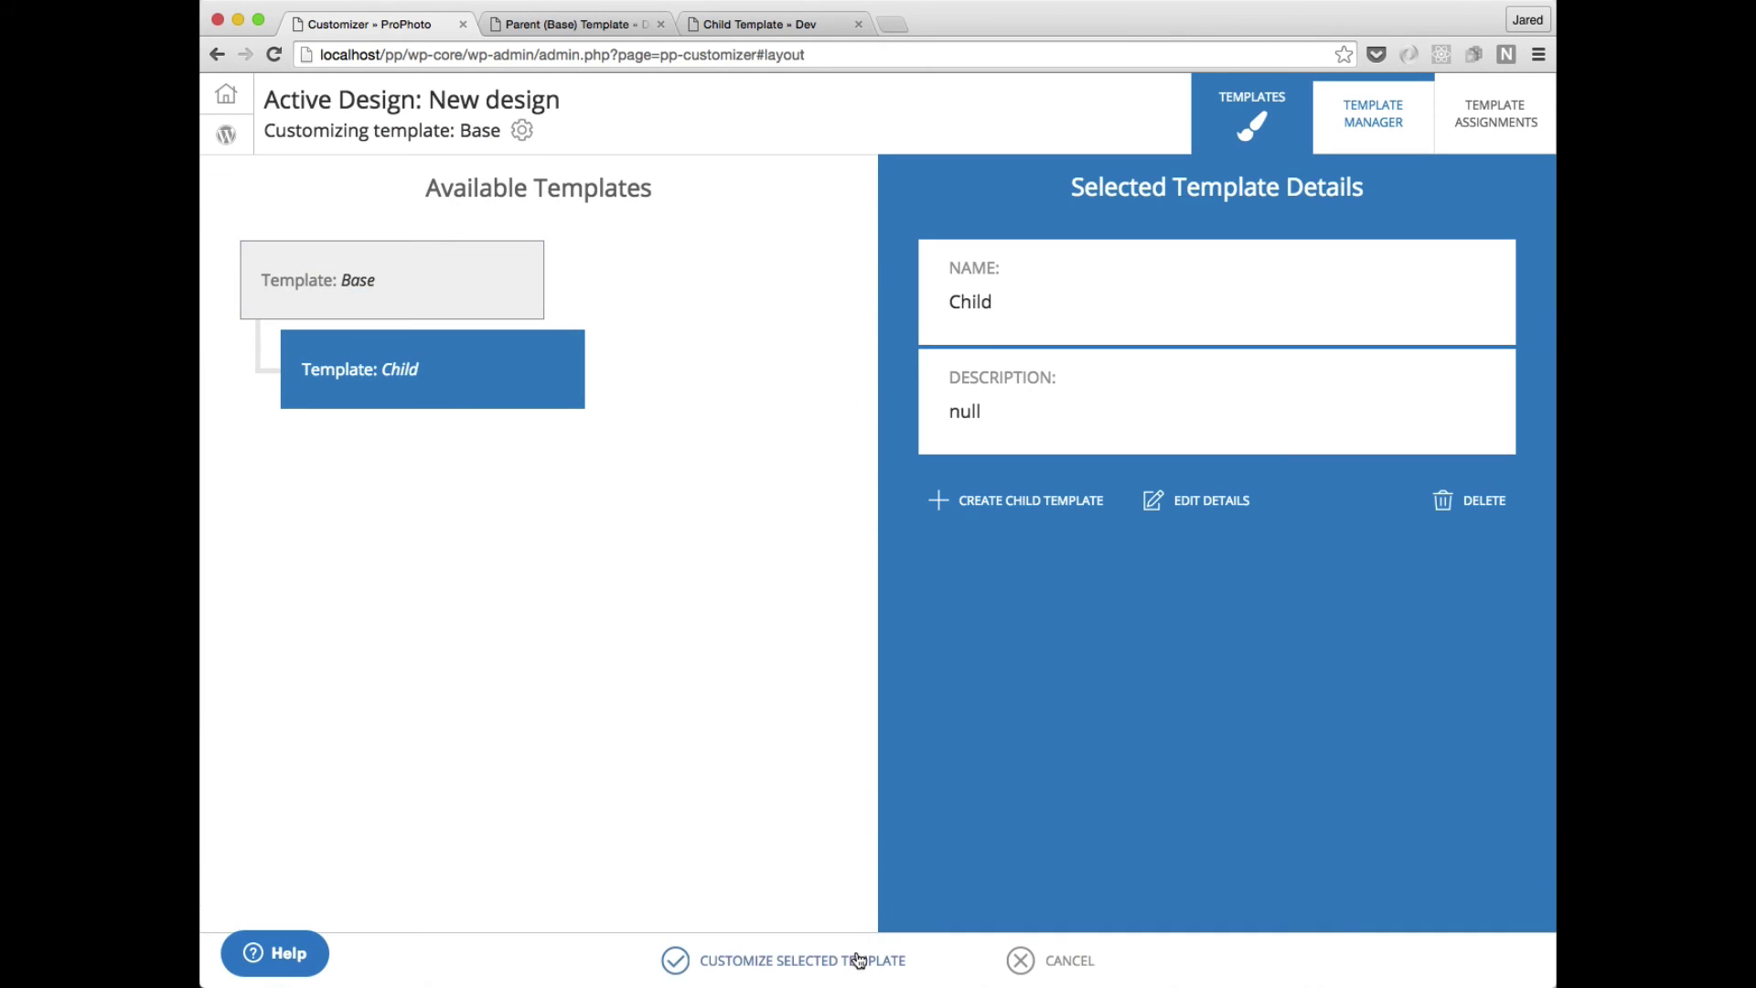
click(830, 960)
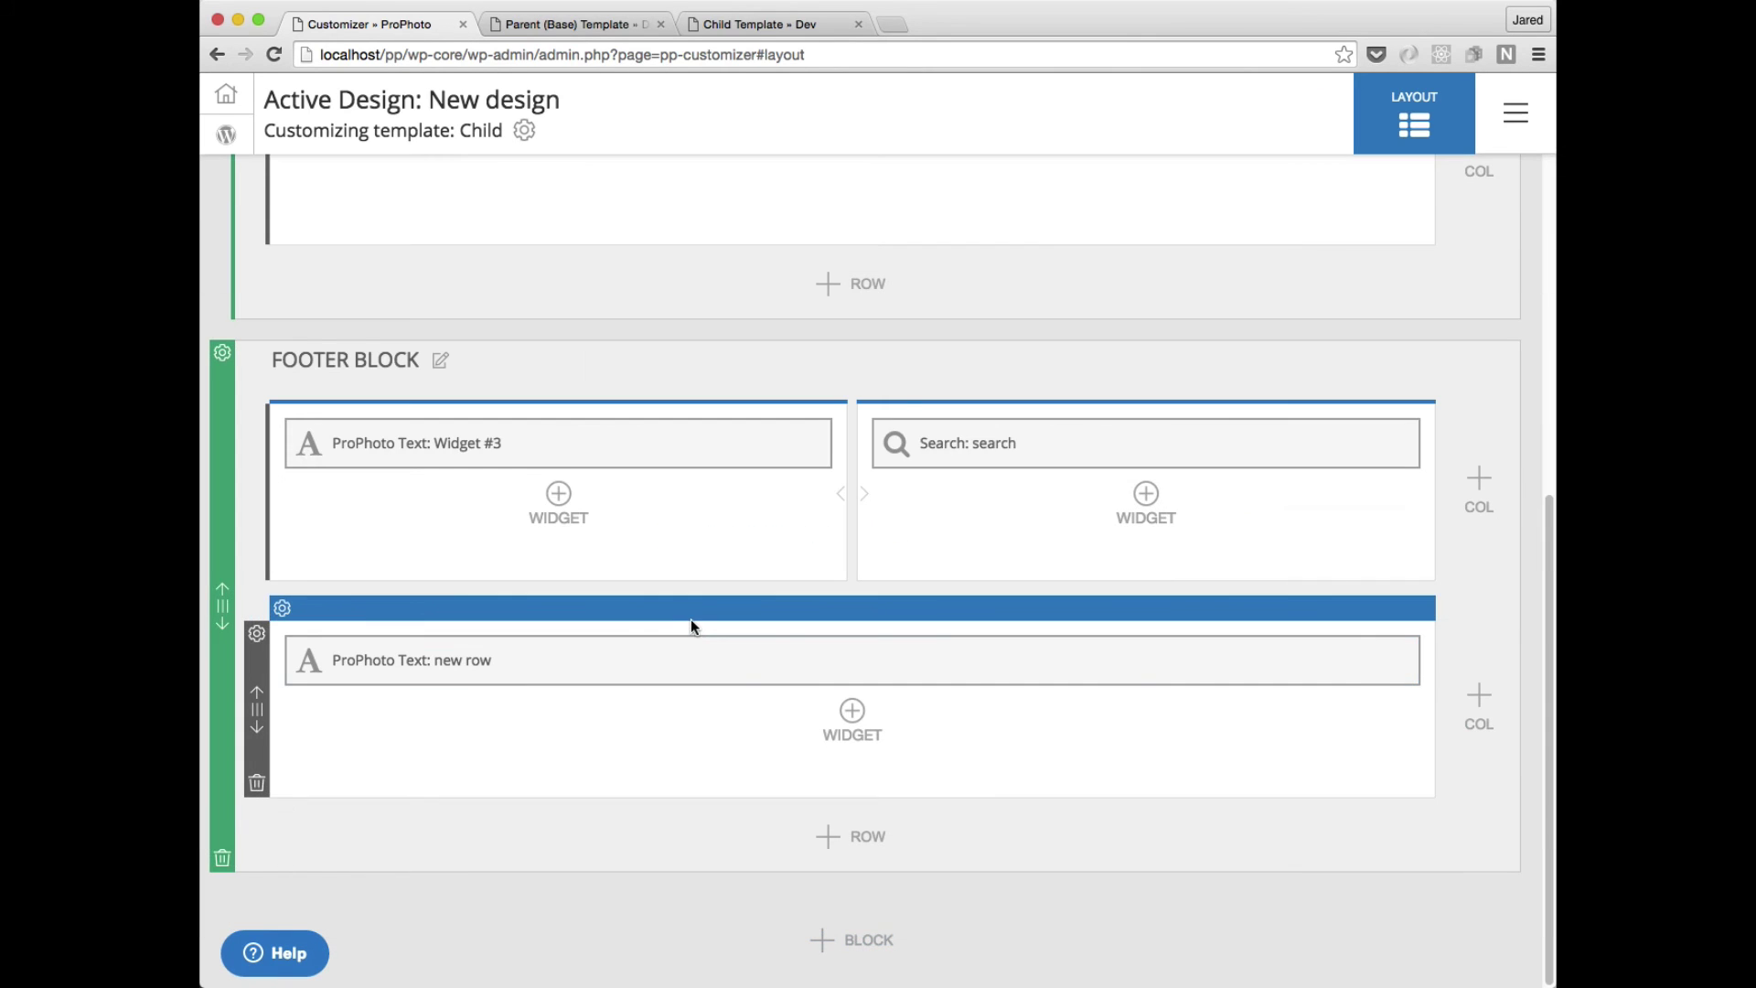
Widen the middle column of the Child template's header block and swap the Widget #2 and asdfasdf widgets between the second and third columns.
scroll(1090, 594, up, 6)
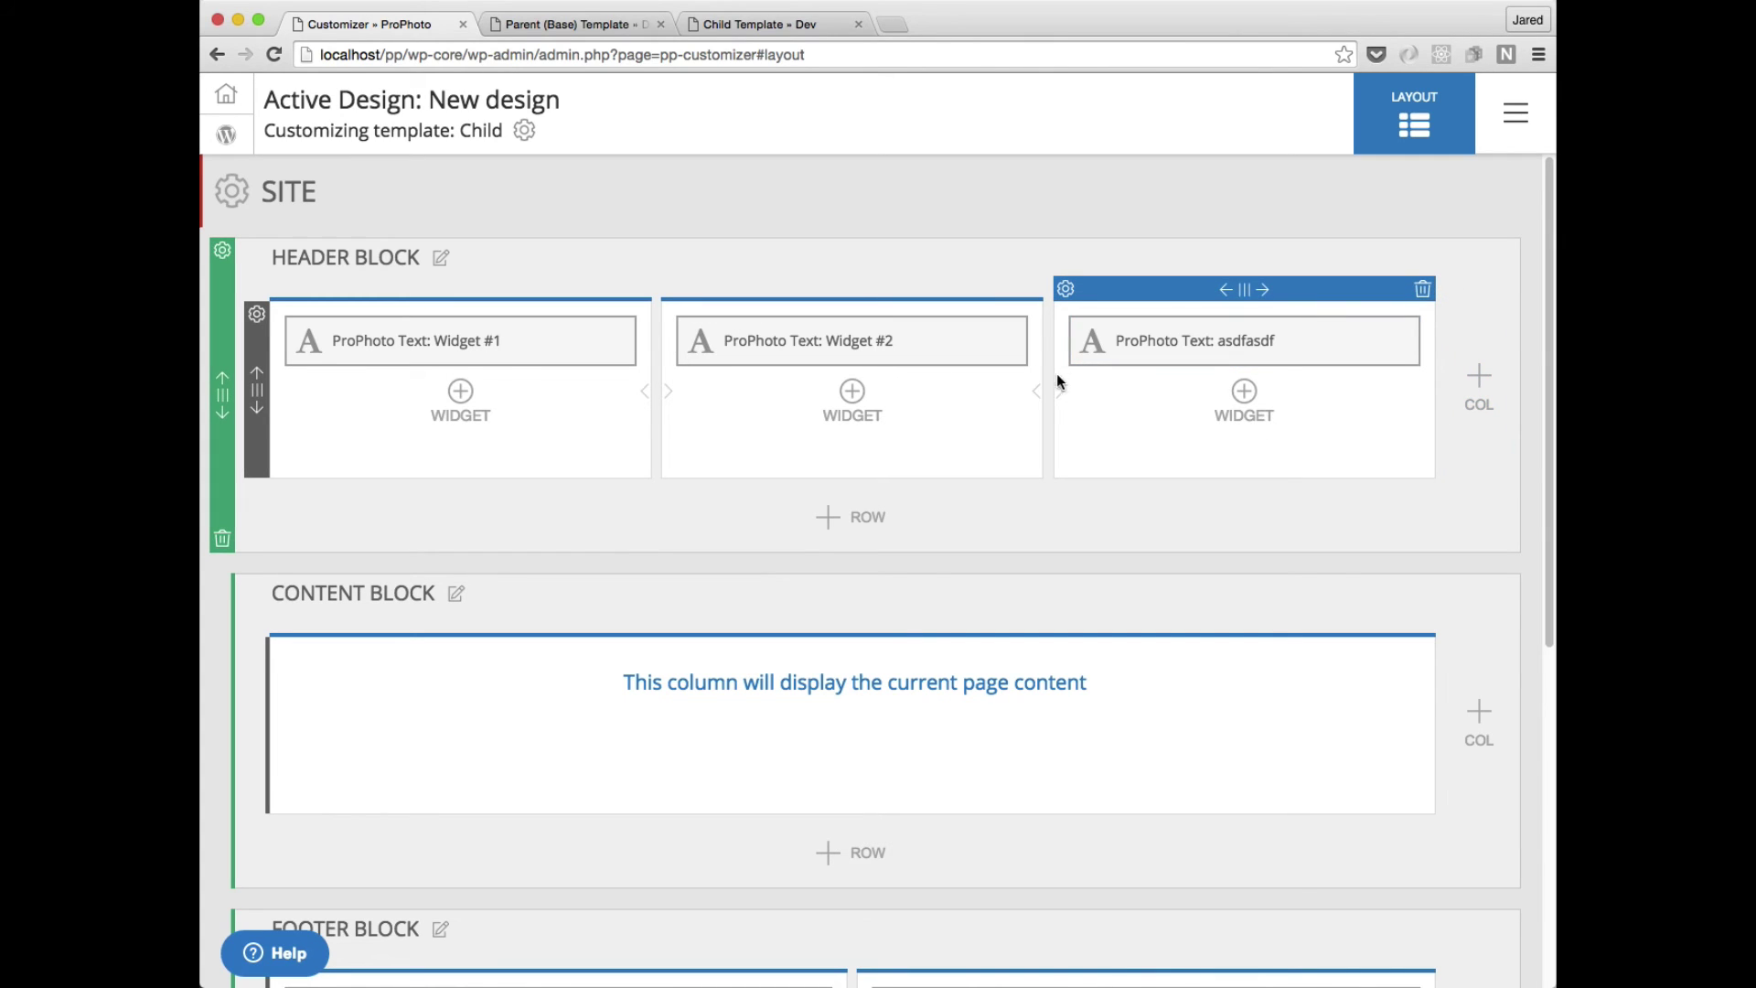
drag(1047, 375, 1136, 380)
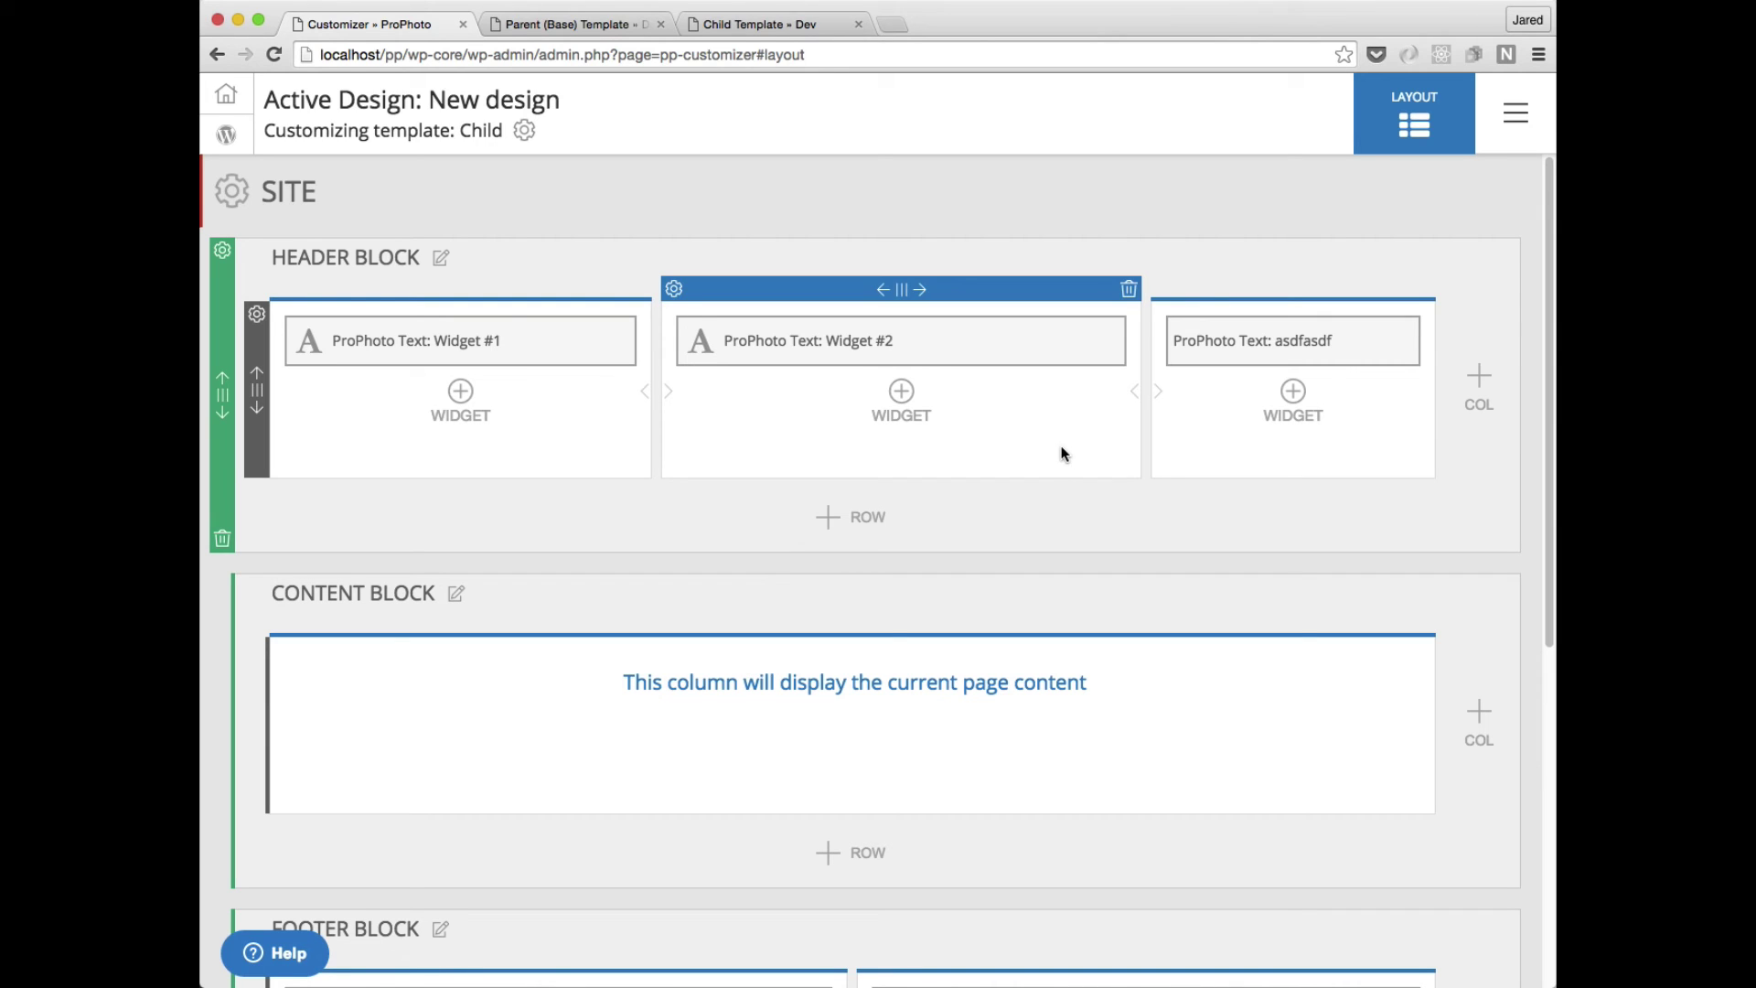
click(1293, 393)
click(1464, 149)
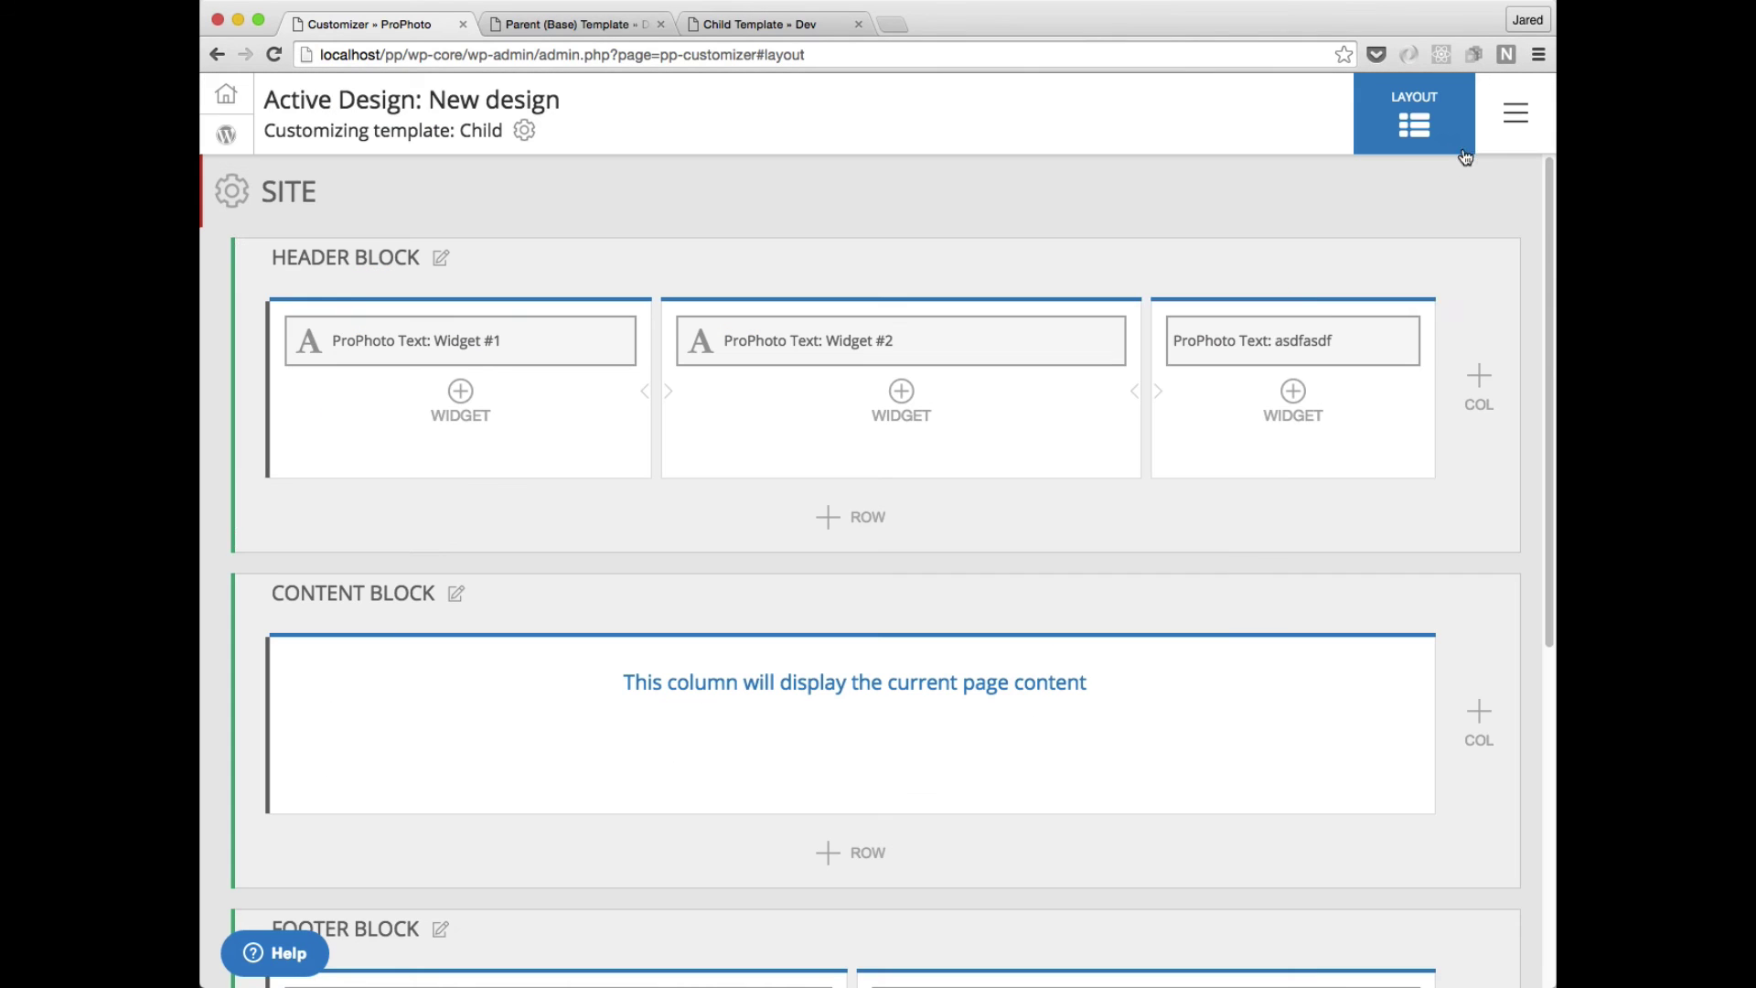
drag(1266, 345, 930, 433)
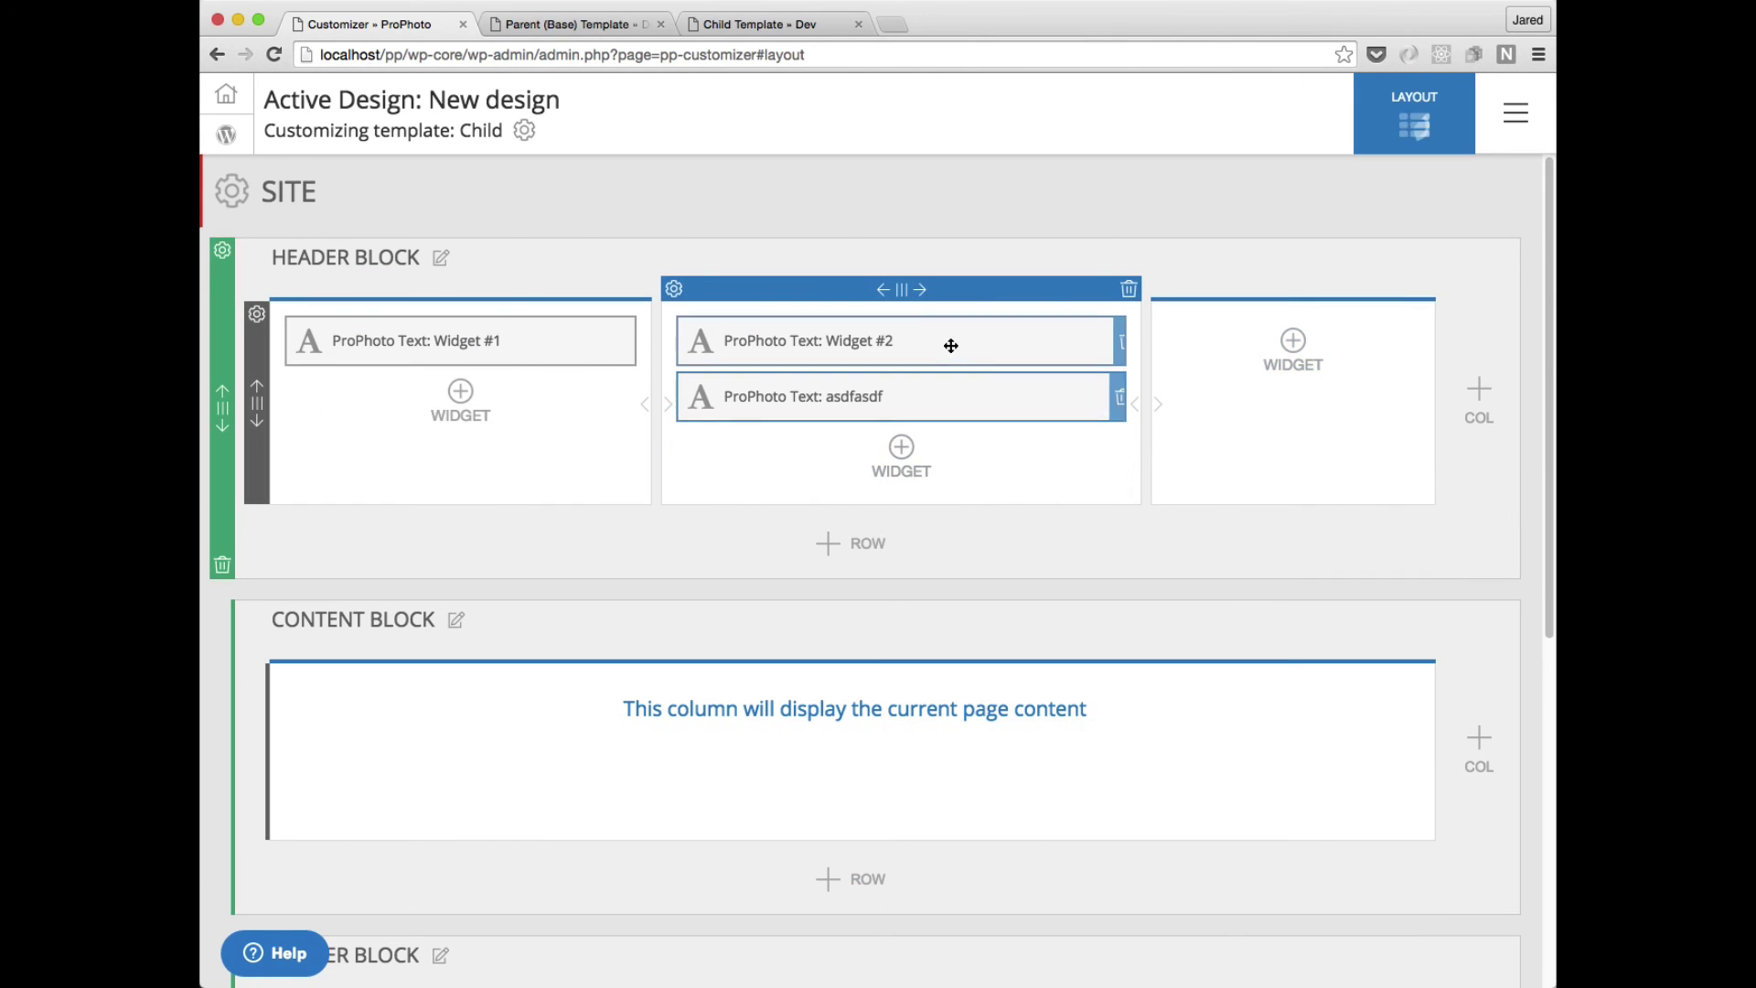
drag(952, 345, 1216, 375)
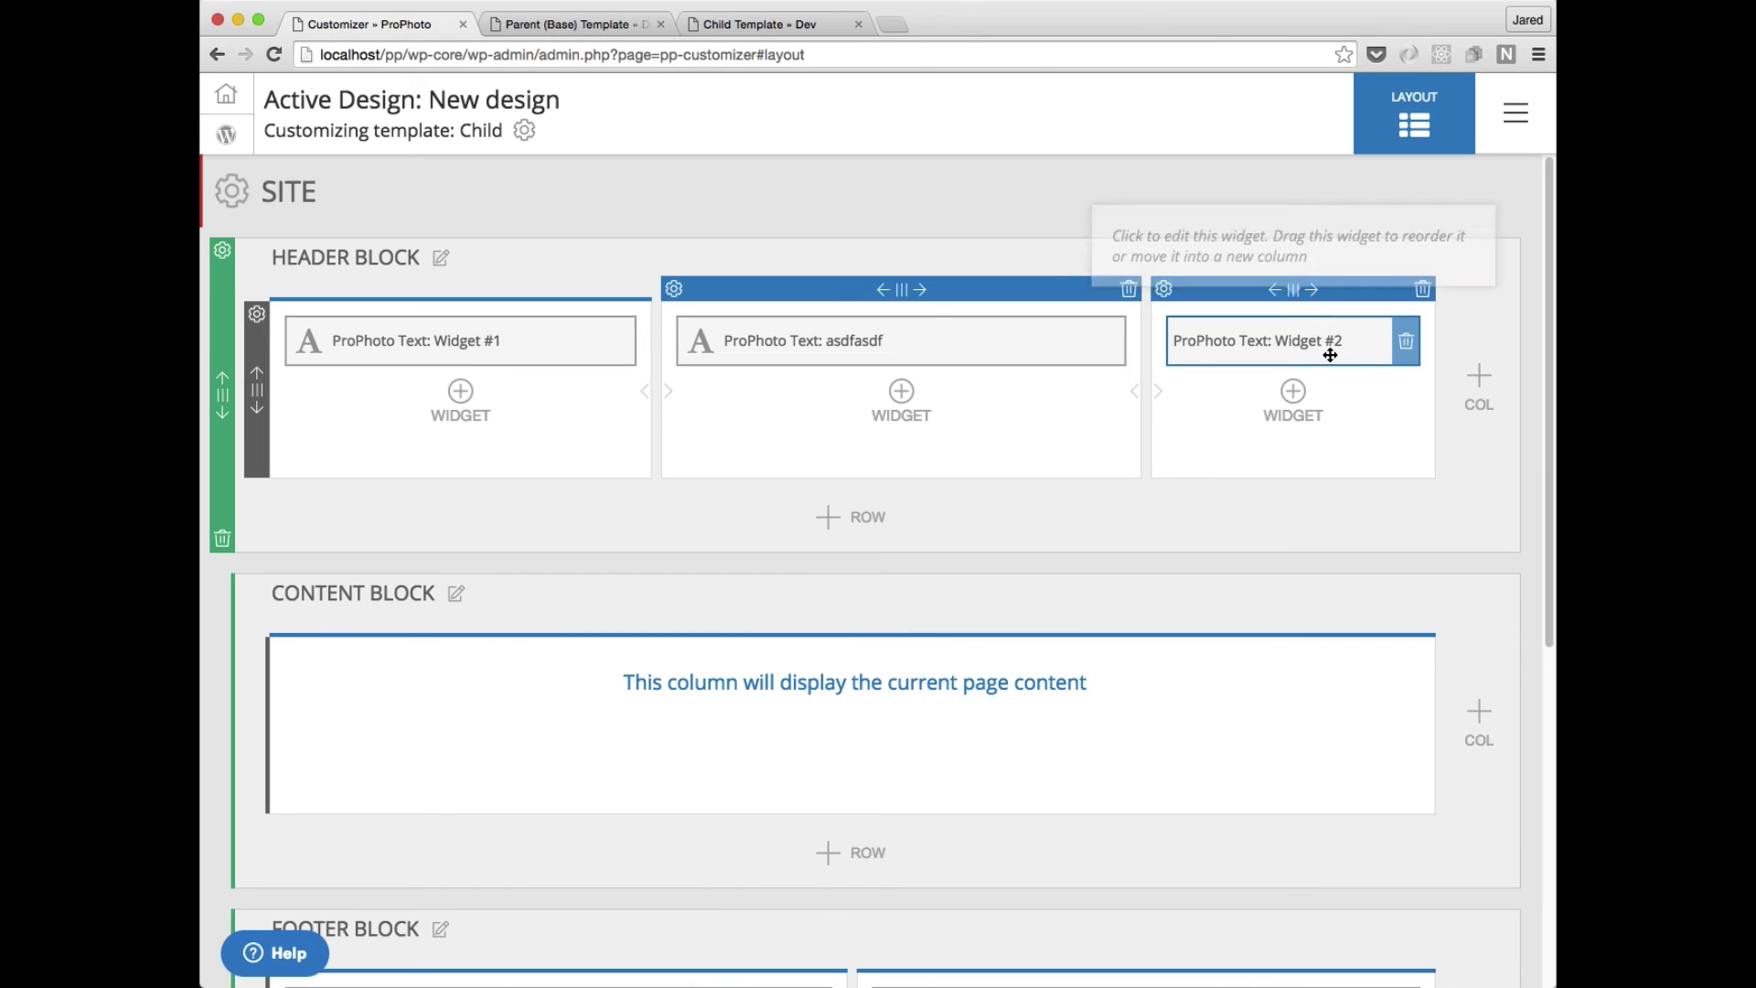